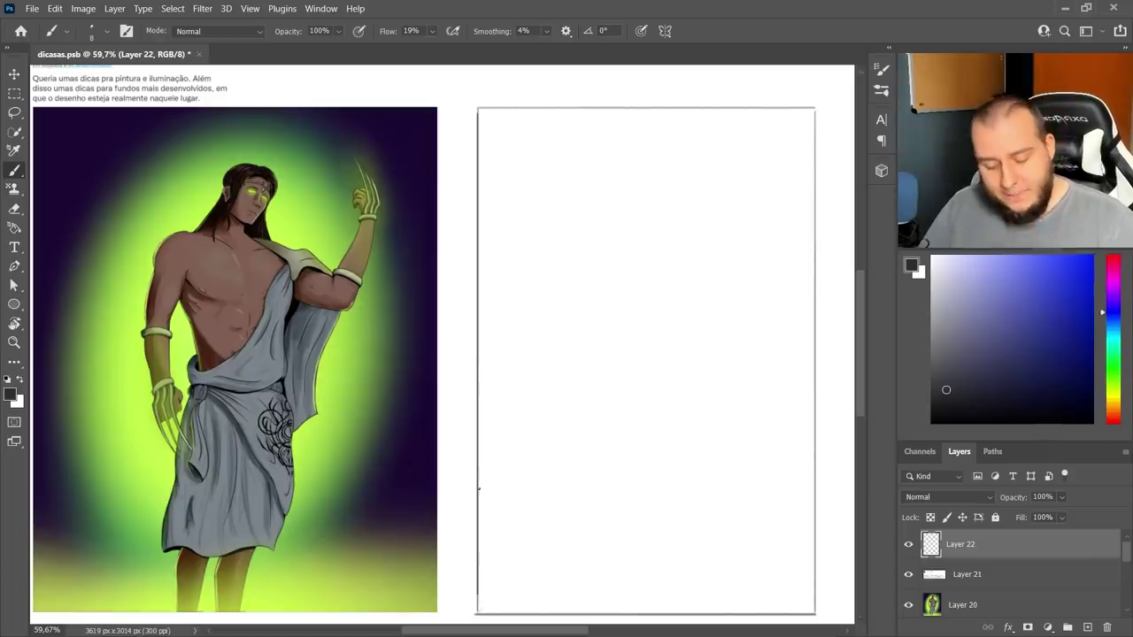
- Fade Layer 20 to 43% opacity and set the brush to crimson red with 64% flow
click(968, 602)
drag(1062, 497, 1040, 523)
click(1115, 258)
drag(1055, 341, 1093, 308)
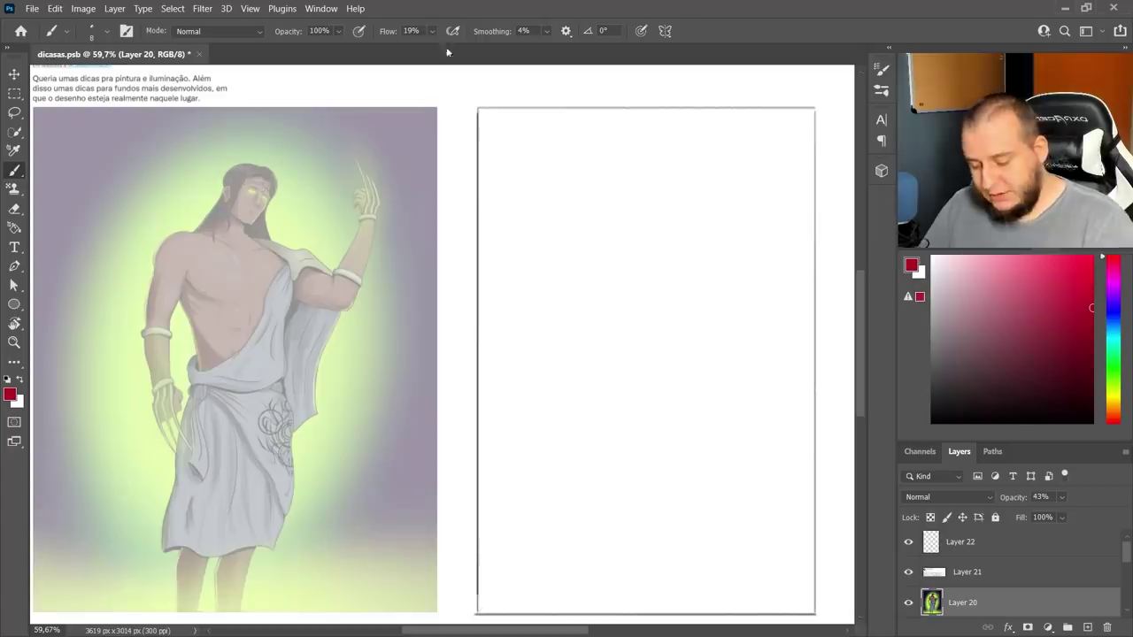
drag(433, 32, 469, 52)
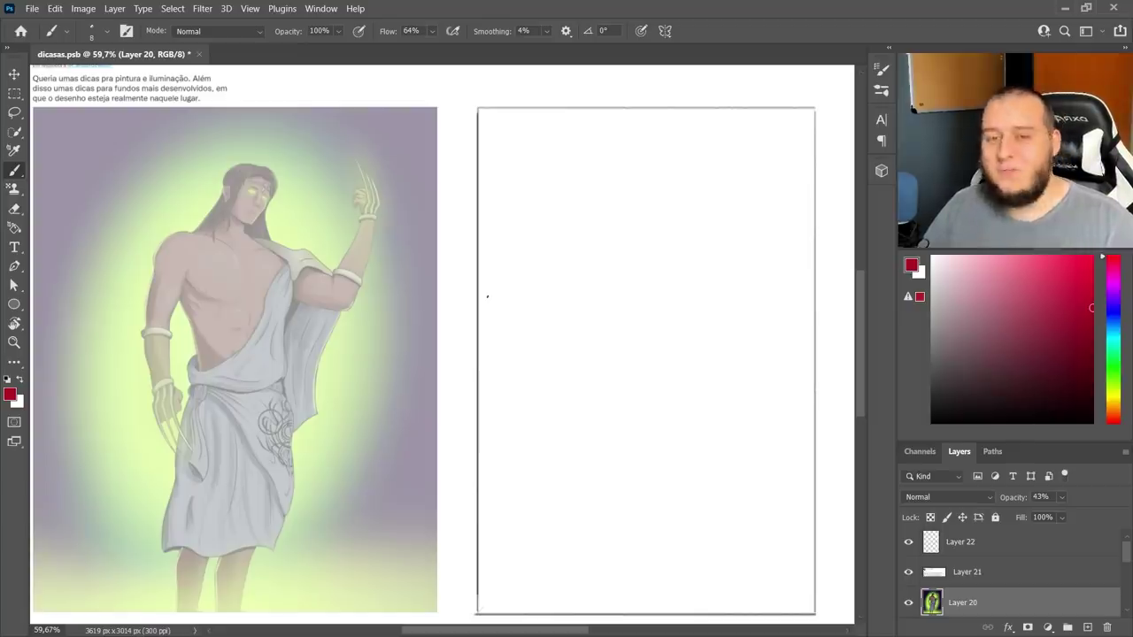
- Sketch a straight frontal figure inside the blank frame with crossed axis lines, an oval head, neck and squared shoulders
drag(648, 150, 646, 351)
drag(582, 241, 722, 246)
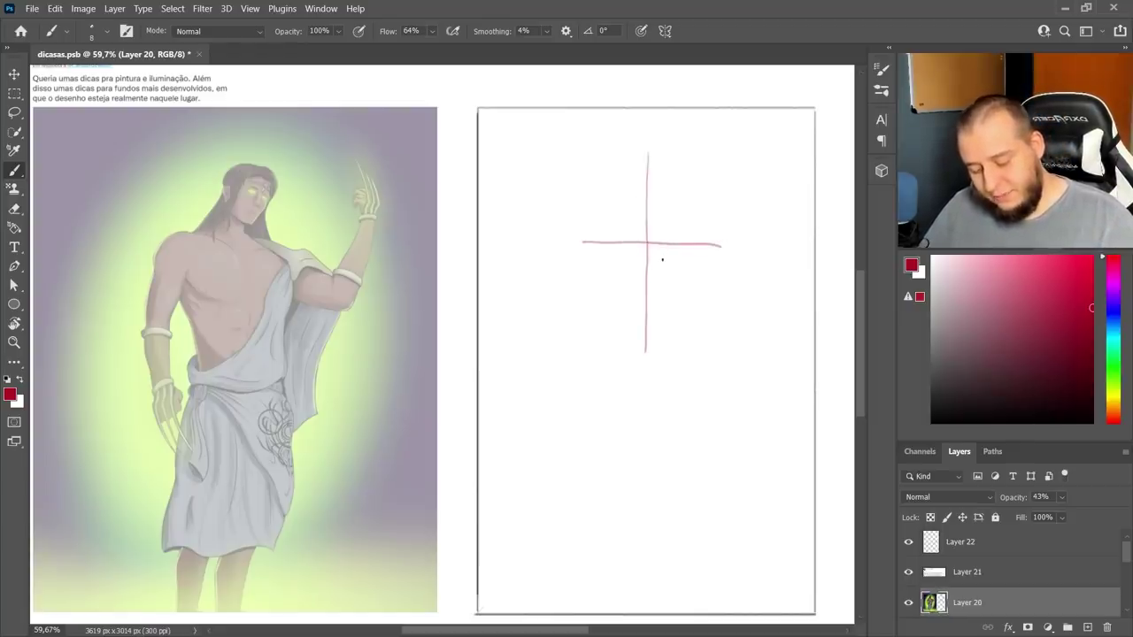
mouse_move(633, 180)
mouse_down()
mouse_move(667, 192)
mouse_move(626, 197)
mouse_move(642, 157)
mouse_move(673, 188)
mouse_move(639, 202)
mouse_up()
drag(582, 241, 719, 247)
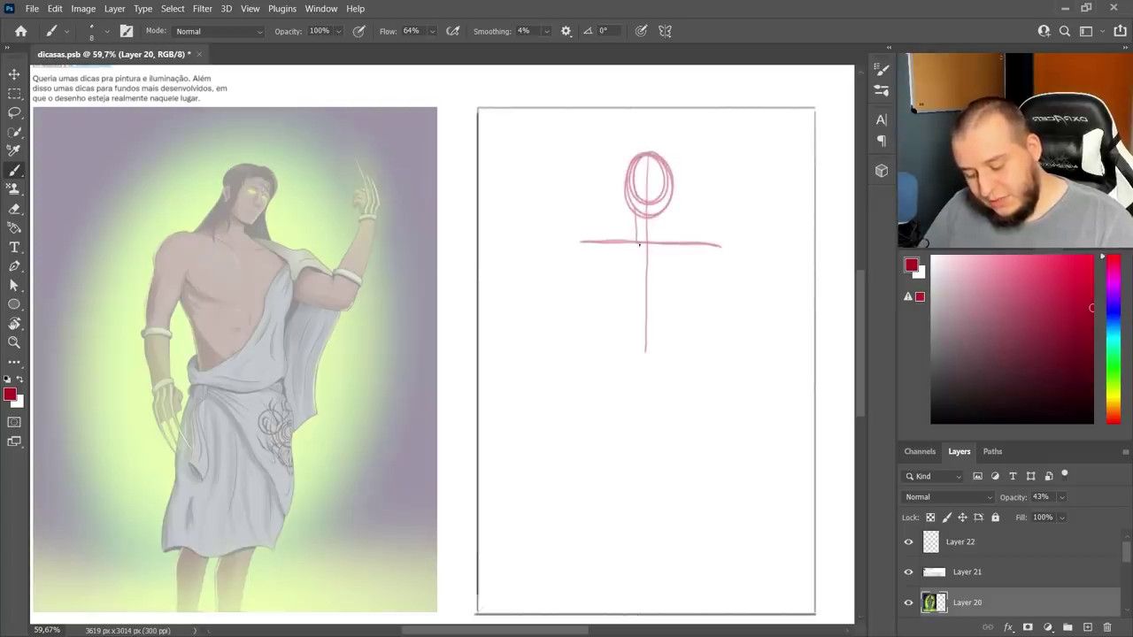
mouse_move(647, 251)
mouse_down()
mouse_move(581, 254)
mouse_move(623, 301)
mouse_move(698, 295)
mouse_up()
mouse_move(701, 287)
mouse_down()
mouse_move(724, 259)
mouse_move(732, 276)
mouse_move(746, 276)
mouse_up()
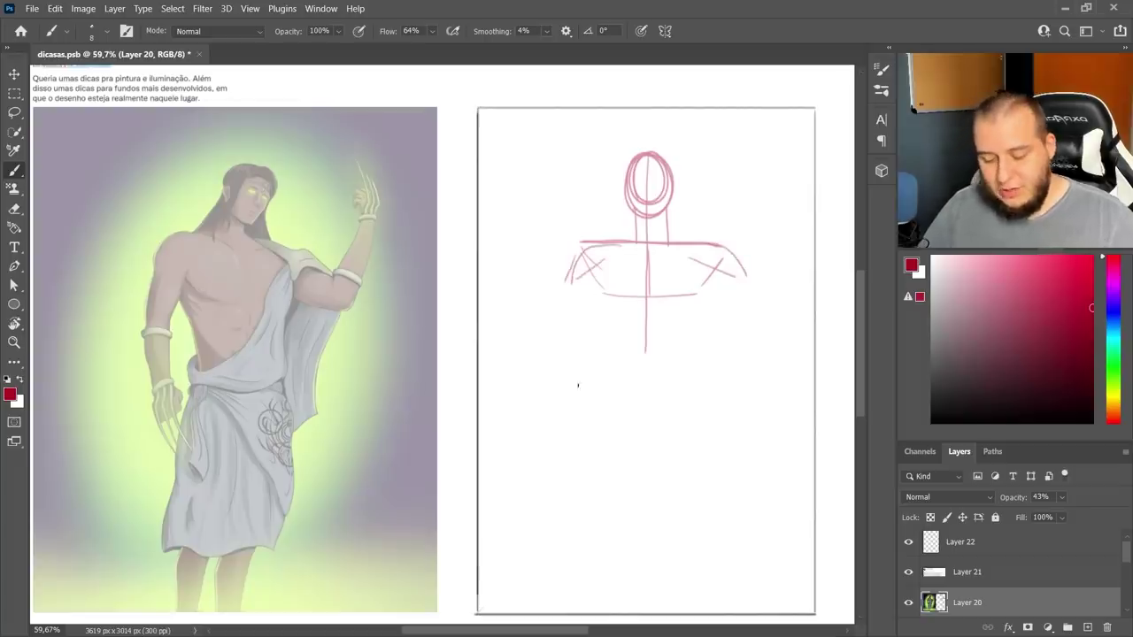
drag(650, 111, 649, 220)
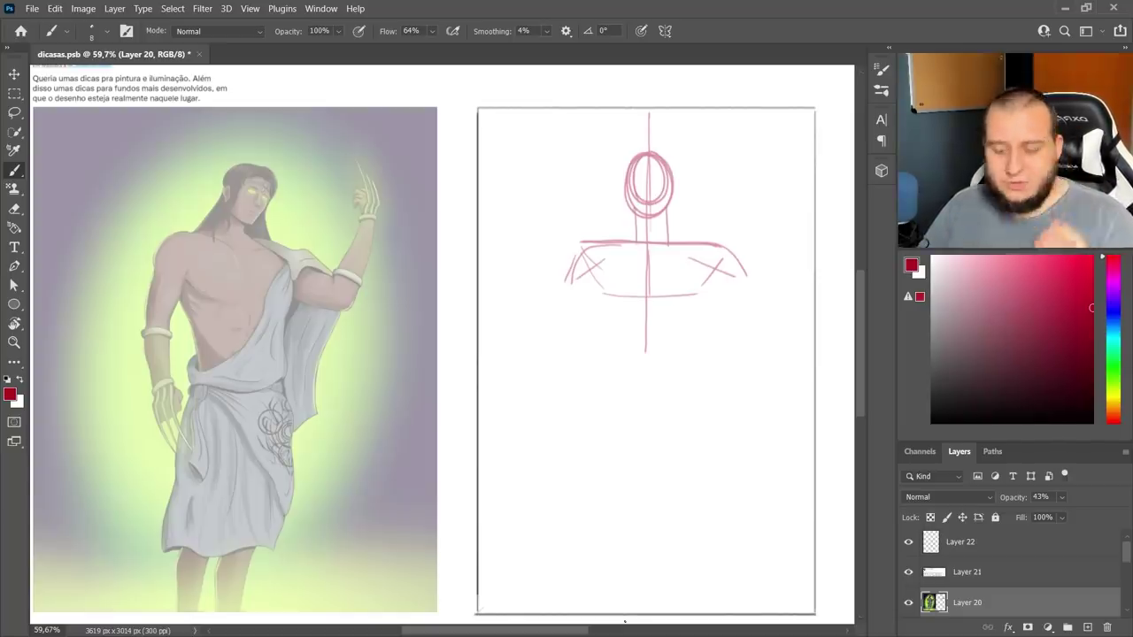
- Erase part of the oval head and redraw the head, slanted neck lines and rounded chest of the frontal sketch
key(e)
mouse_move(651, 159)
mouse_down()
mouse_move(648, 209)
mouse_move(671, 223)
mouse_move(669, 166)
mouse_up()
key(b)
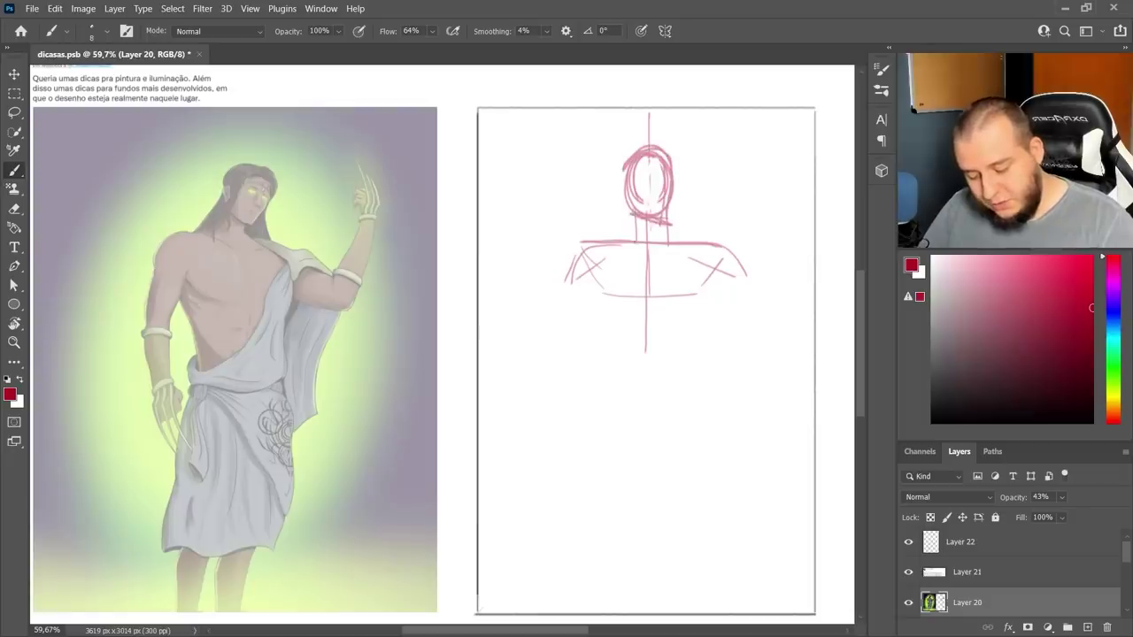
mouse_move(631, 211)
mouse_down()
mouse_move(623, 239)
mouse_move(644, 263)
mouse_up()
mouse_move(623, 235)
mouse_down()
mouse_move(543, 242)
mouse_move(621, 245)
mouse_up()
drag(662, 246, 704, 257)
drag(650, 266, 646, 312)
mouse_move(611, 259)
mouse_down()
mouse_move(559, 315)
mouse_move(644, 317)
mouse_up()
drag(694, 260, 685, 315)
- Set the eraser to 73 px and clean up the old shoulder and chest lines of the frontal sketch
key(e)
right_click(722, 257)
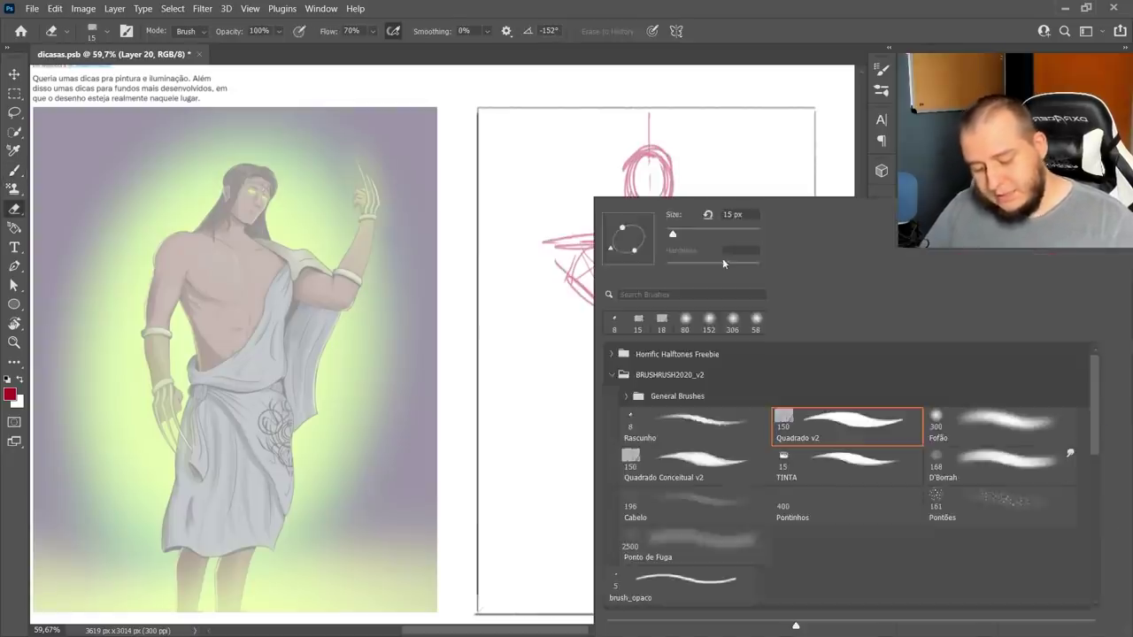
click(699, 232)
click(721, 163)
drag(719, 256, 712, 319)
mouse_move(590, 253)
mouse_down()
mouse_move(621, 292)
mouse_move(679, 292)
mouse_up()
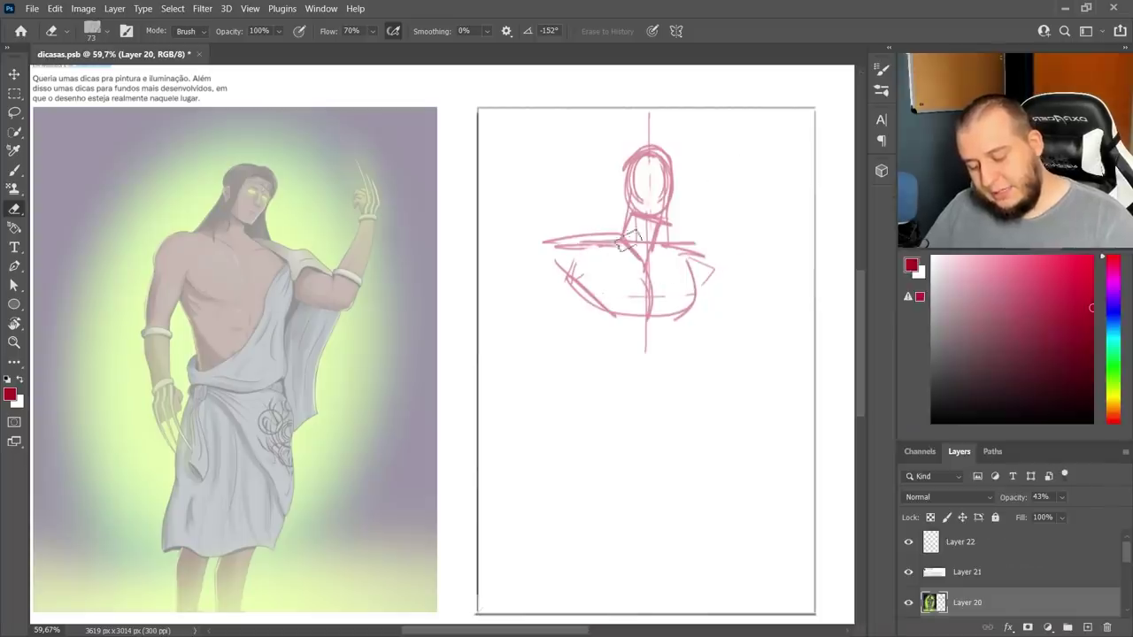
- Strengthen the frontal sketch's shoulder line and vertical axis, and redraw one side of the head
key(b)
drag(628, 241, 559, 249)
drag(649, 109, 648, 366)
drag(649, 108, 647, 344)
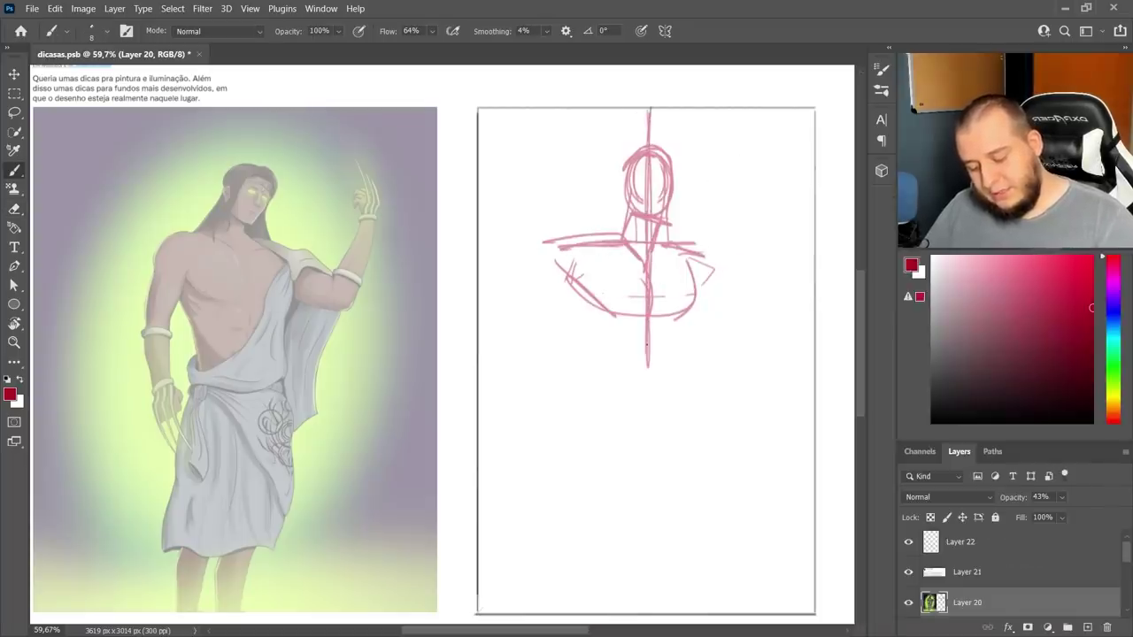
drag(561, 249, 704, 256)
key(e)
drag(665, 161, 671, 218)
key(b)
drag(668, 160, 675, 226)
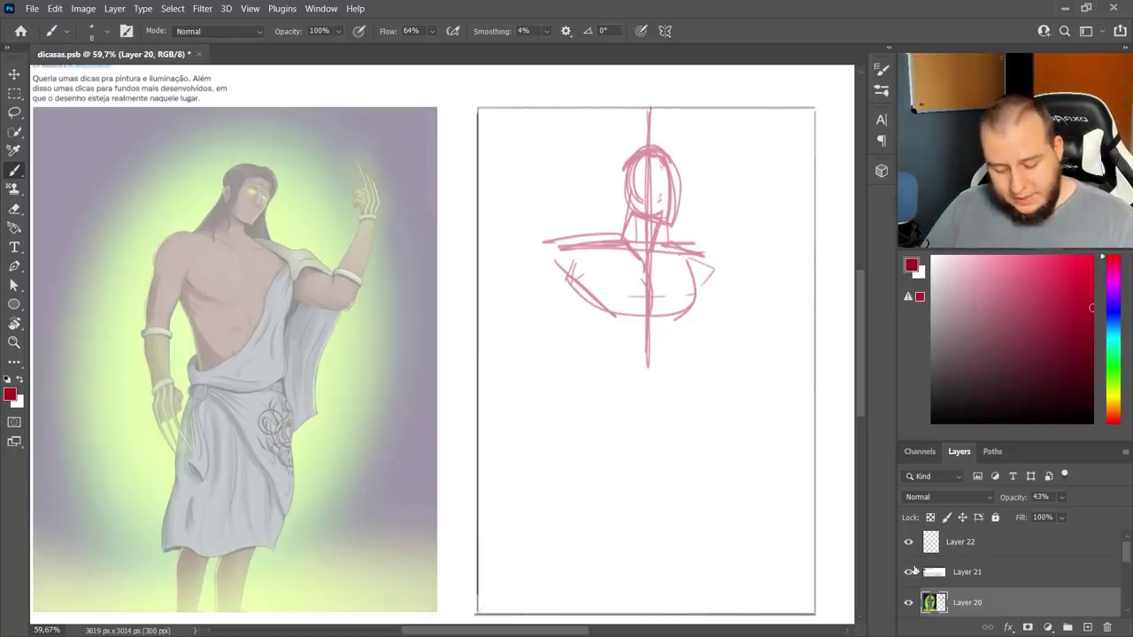
- Set the eraser to 158 px and erase the whole frontal figure sketch from the frame
key(e)
right_click(713, 278)
click(727, 235)
mouse_move(657, 159)
mouse_down()
mouse_move(642, 232)
mouse_move(687, 290)
mouse_up()
- On Layer 22, draw a curved red body axis, head construction lines and neck lines over the faded reference figure
click(958, 544)
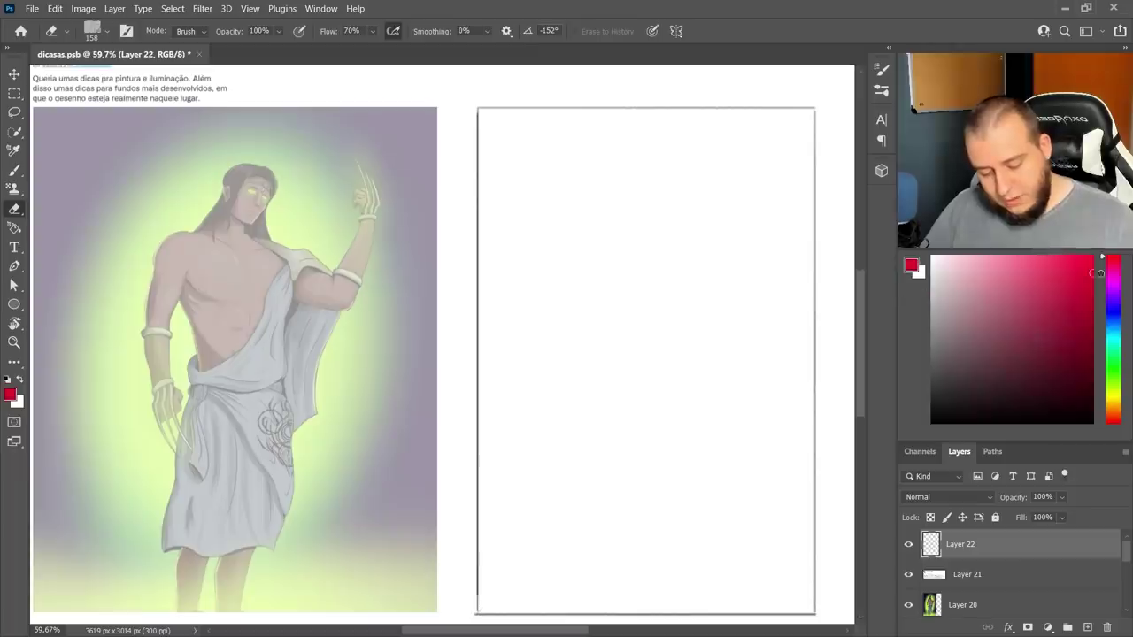
key(b)
mouse_move(263, 160)
mouse_down()
mouse_move(232, 224)
mouse_move(222, 365)
mouse_up()
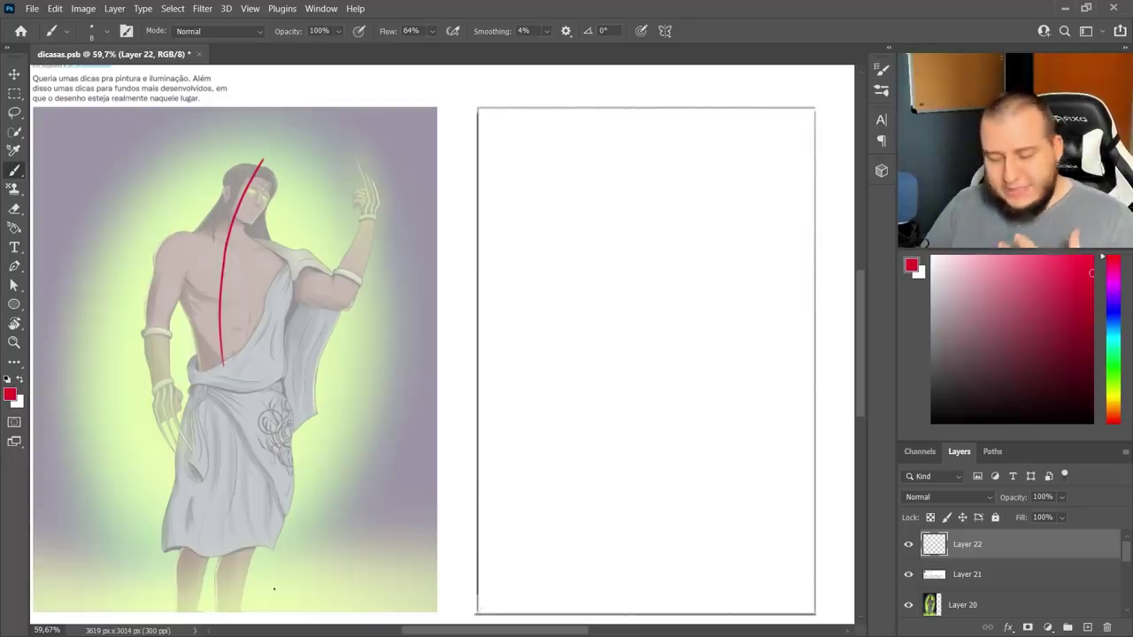
mouse_move(223, 185)
mouse_down()
mouse_move(272, 202)
mouse_move(245, 224)
mouse_up()
key(ctrl+z)
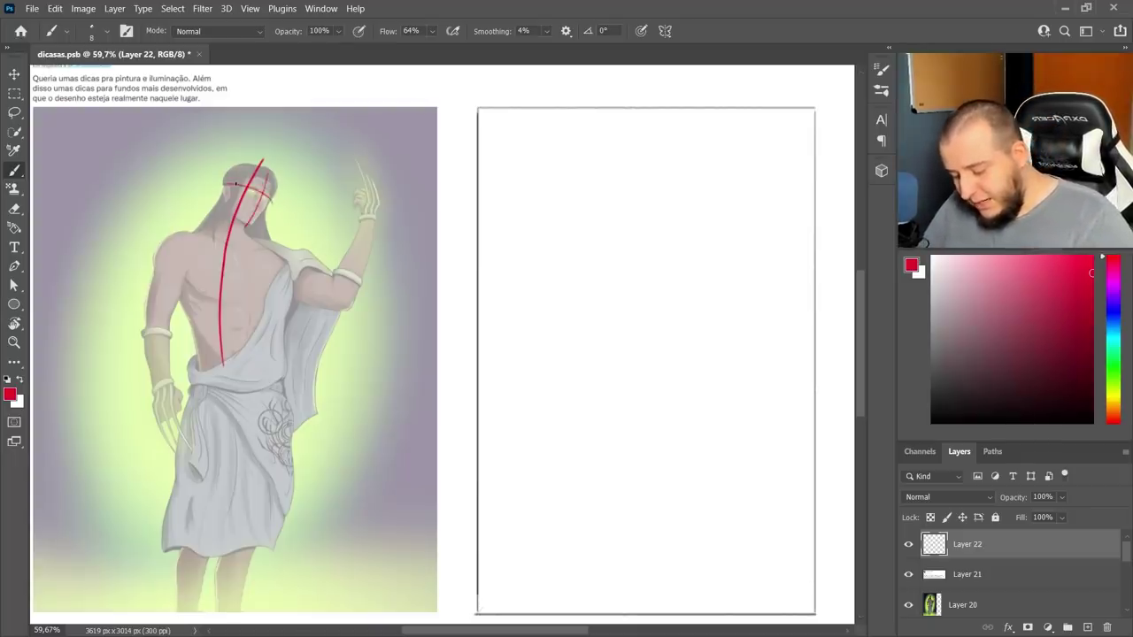
mouse_move(272, 181)
mouse_down()
mouse_move(232, 200)
mouse_move(203, 238)
mouse_up()
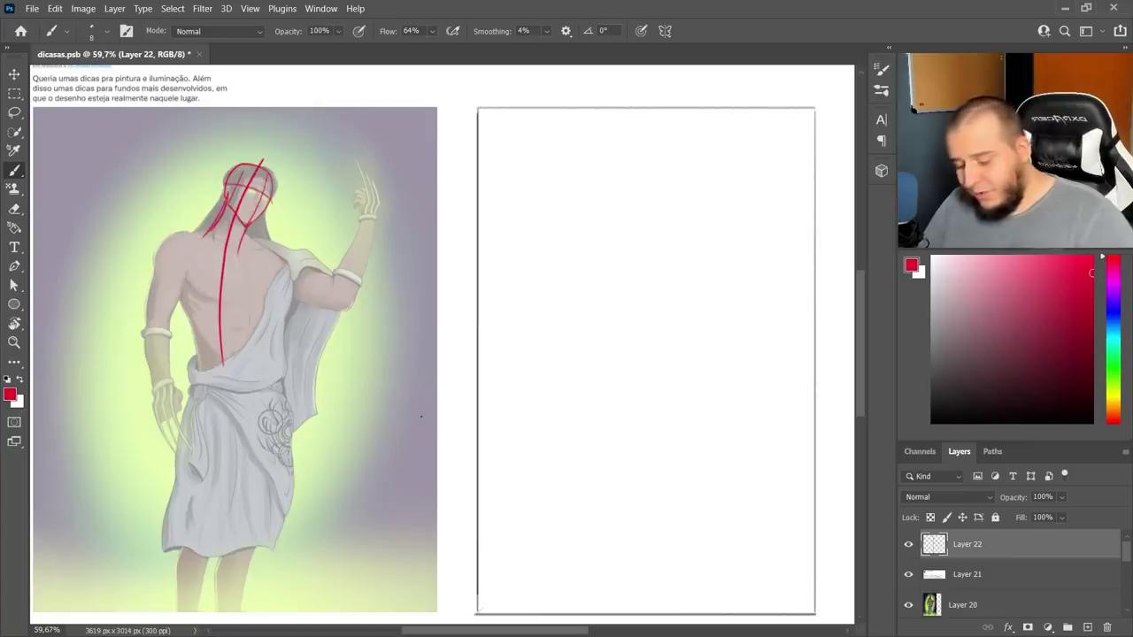
- Draw a long tilted shoulder line over the reference figure and extend the curved body axis above the head
drag(176, 230, 288, 252)
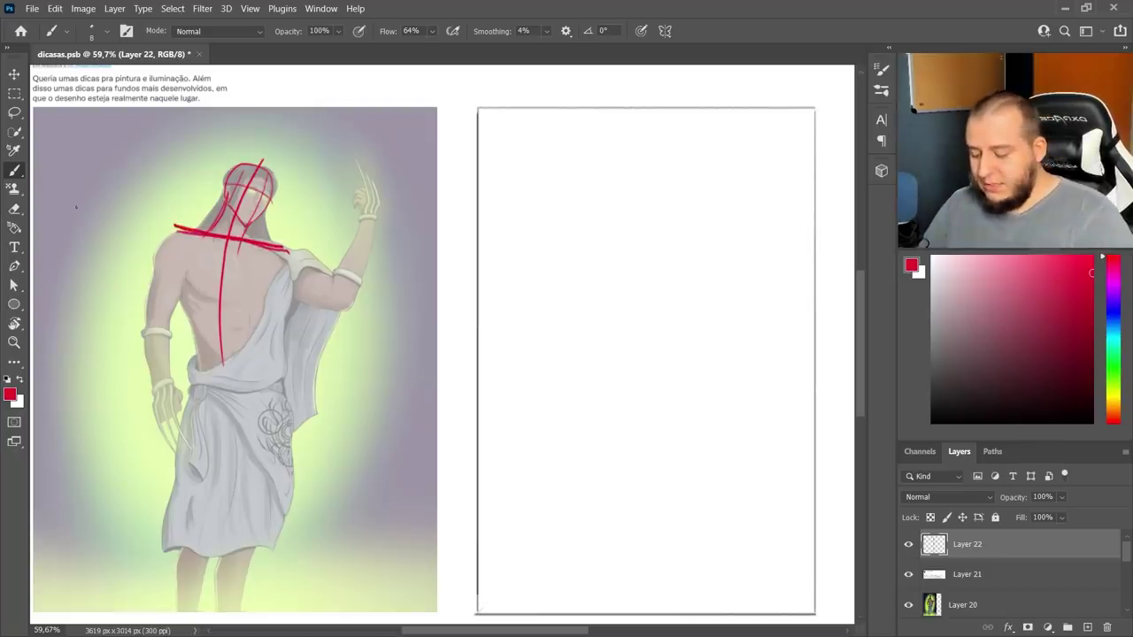
drag(77, 207, 446, 267)
key(ctrl+z)
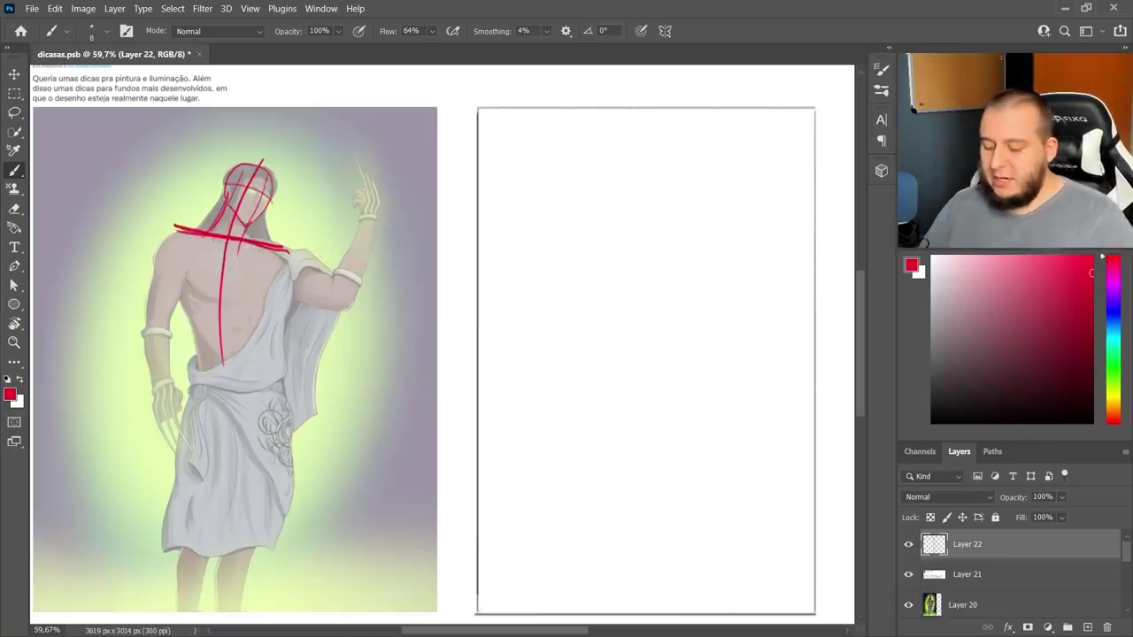
drag(131, 216, 386, 283)
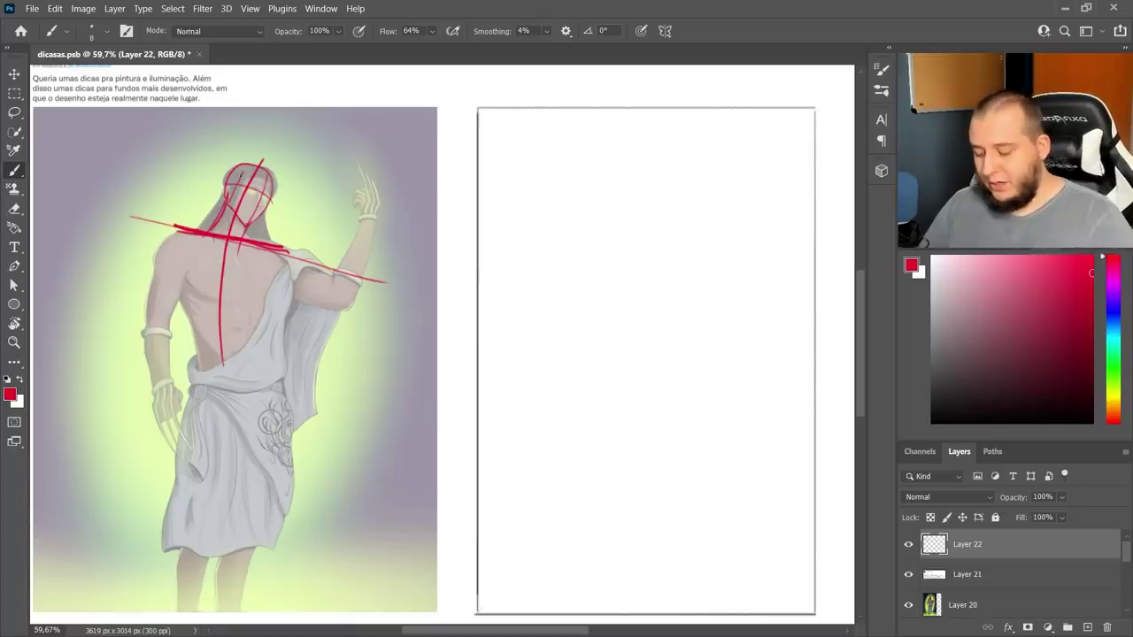
mouse_move(290, 122)
mouse_down()
mouse_move(227, 238)
mouse_move(221, 361)
mouse_up()
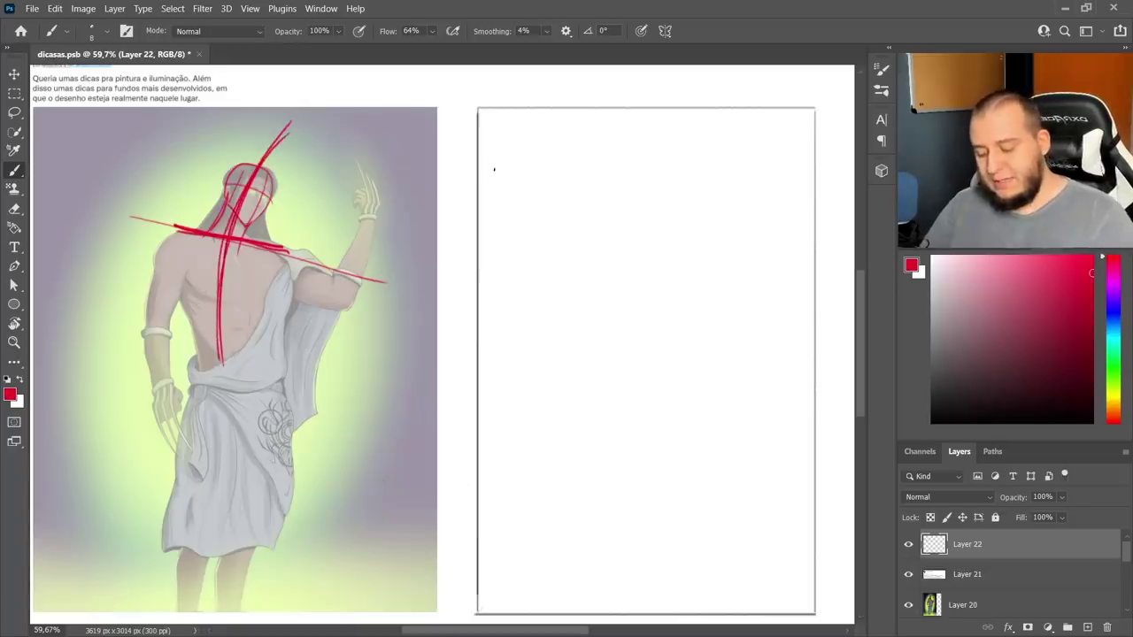
- Draw a straight axis cross inside the empty frame, and beside it a round head with frowning eyes
drag(486, 170, 577, 169)
drag(525, 127, 533, 257)
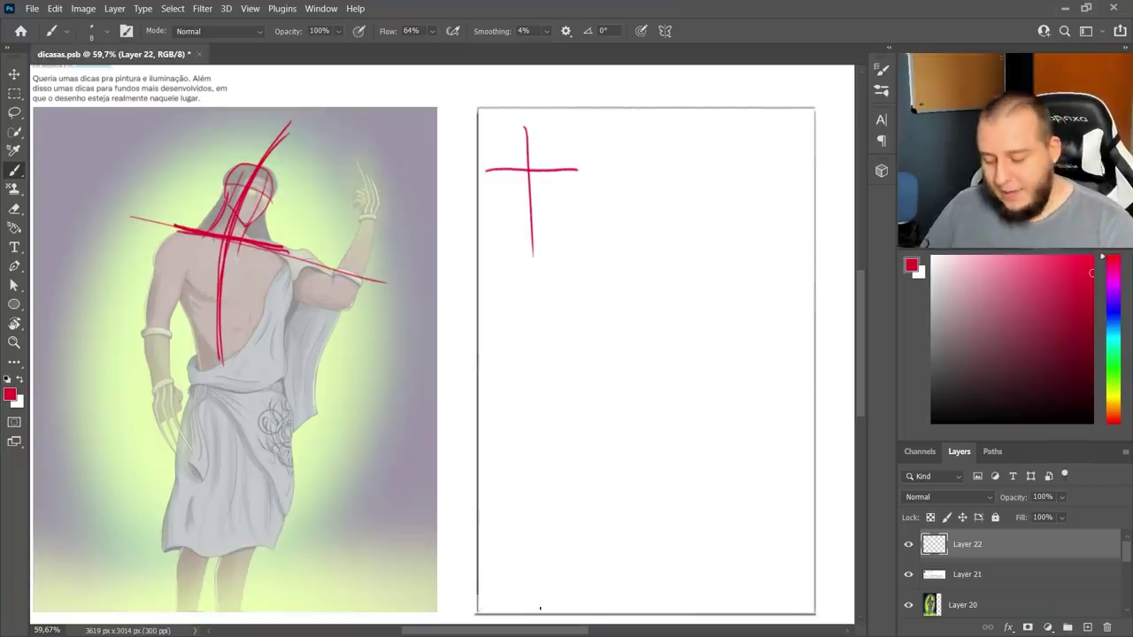
mouse_move(600, 285)
mouse_down()
mouse_move(602, 297)
mouse_move(671, 304)
mouse_up()
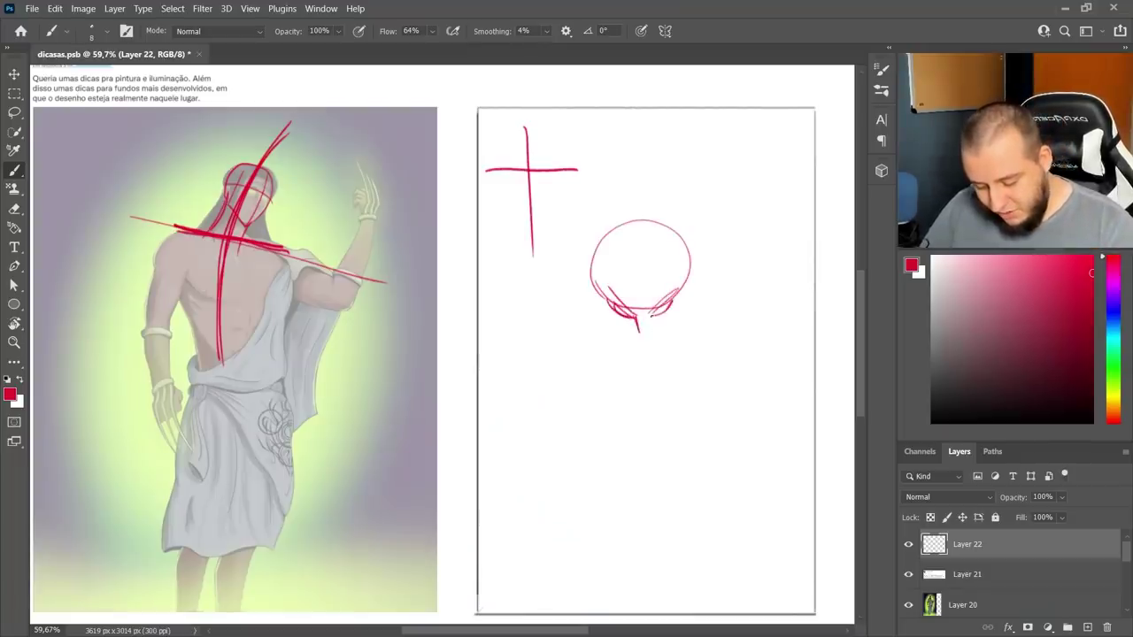
- Add the jaw, mouth, neck and shoulder line to the round-headed frontal figure
drag(612, 329, 627, 353)
drag(681, 298, 660, 363)
mouse_move(604, 310)
mouse_down()
mouse_move(599, 341)
mouse_move(539, 386)
mouse_move(641, 396)
mouse_up()
mouse_move(682, 325)
mouse_down()
mouse_move(744, 377)
mouse_move(710, 363)
mouse_up()
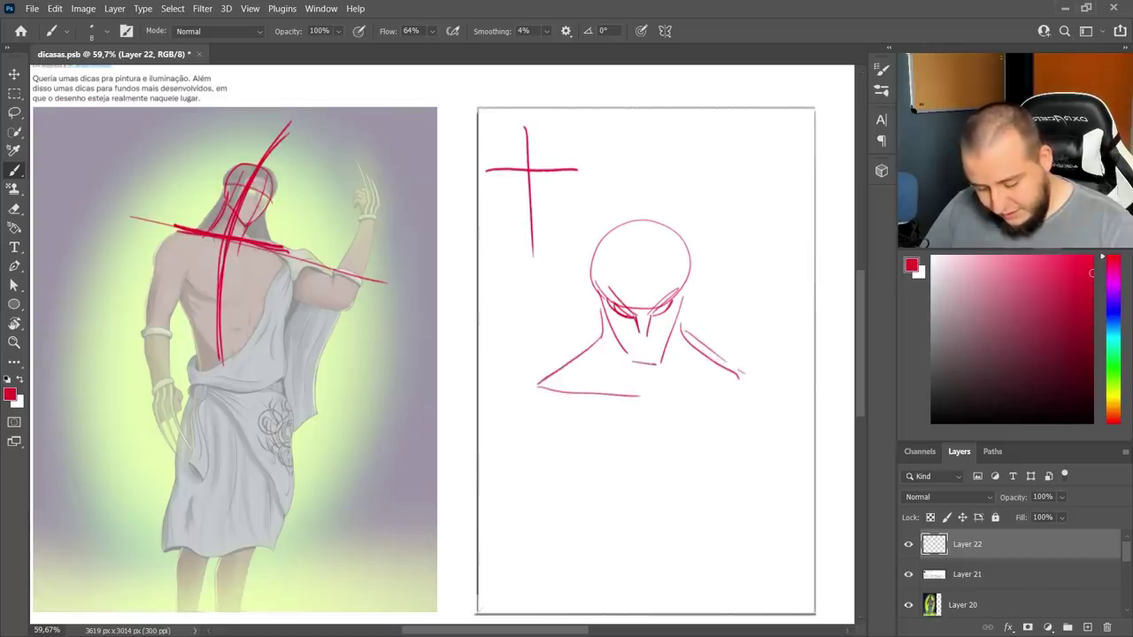
drag(629, 359, 656, 363)
drag(761, 383, 630, 400)
- Sketch the frontal figure's rounded shoulders, upper arms, chest block and tapering torso with a rib arch
mouse_move(551, 376)
mouse_down()
mouse_move(524, 400)
mouse_move(499, 494)
mouse_up()
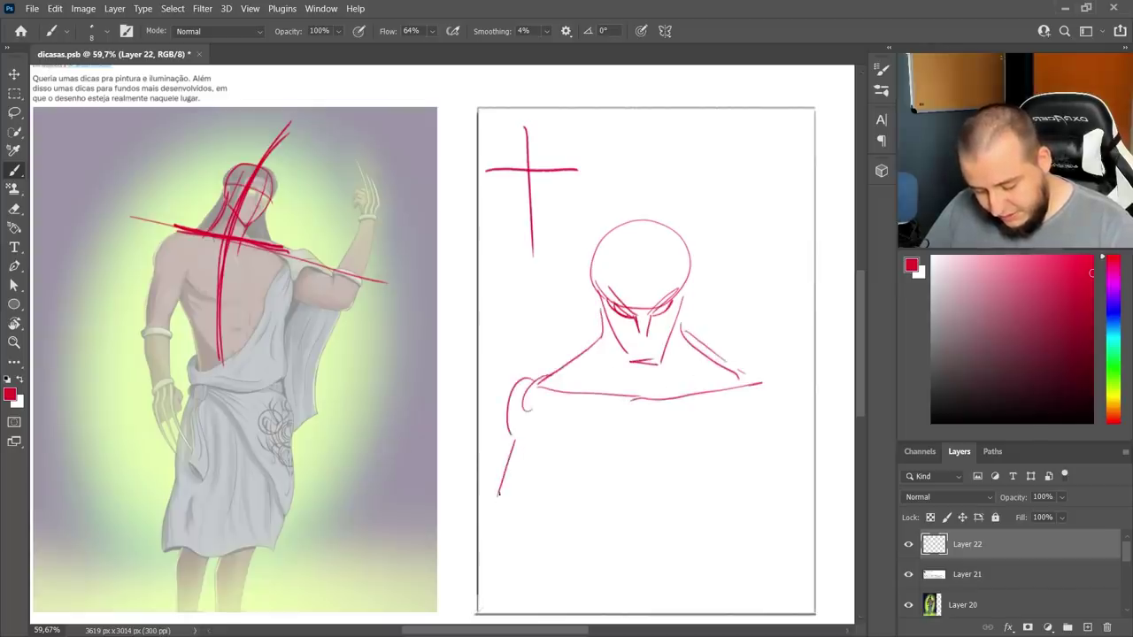
drag(513, 416, 502, 522)
drag(540, 459, 540, 535)
drag(528, 404, 583, 559)
drag(542, 464, 666, 462)
drag(649, 400, 646, 466)
drag(527, 447, 581, 467)
drag(646, 477, 726, 469)
mouse_move(728, 466)
mouse_down()
mouse_move(763, 394)
mouse_move(793, 423)
mouse_move(794, 460)
mouse_up()
drag(756, 440, 793, 514)
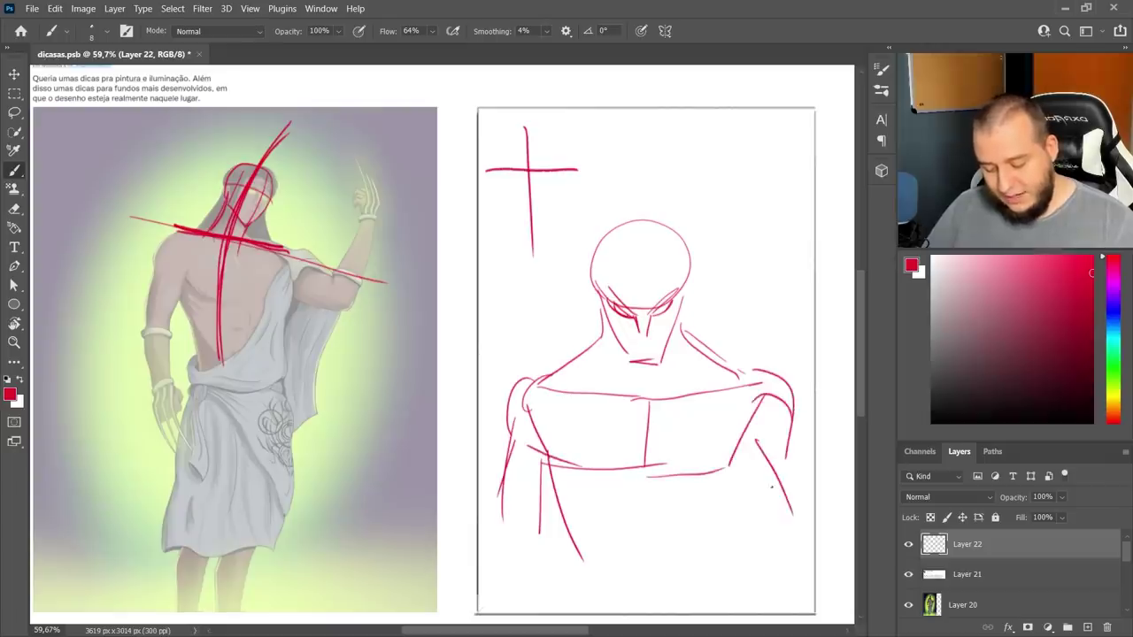
mouse_move(735, 456)
mouse_down()
mouse_move(731, 559)
mouse_move(709, 551)
mouse_up()
drag(577, 556, 692, 538)
- Reinforce the frontal figure's brows, nose, cheeks and jaw with darker strokes
drag(600, 282, 639, 322)
drag(653, 315, 684, 286)
drag(653, 320, 667, 340)
drag(604, 292, 641, 361)
mouse_move(673, 323)
mouse_down()
mouse_move(684, 296)
mouse_move(603, 298)
mouse_move(670, 355)
mouse_up()
drag(611, 323, 640, 368)
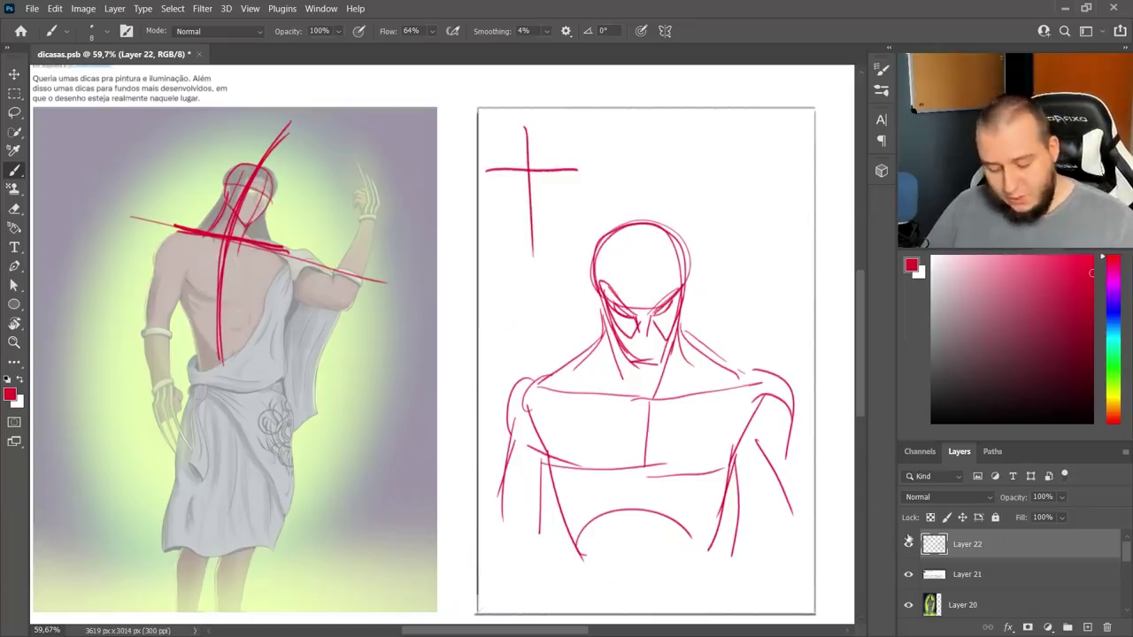
- Toggle Layer 22's visibility off and on, and erase the axis cross and frontal figure from the frame
click(908, 549)
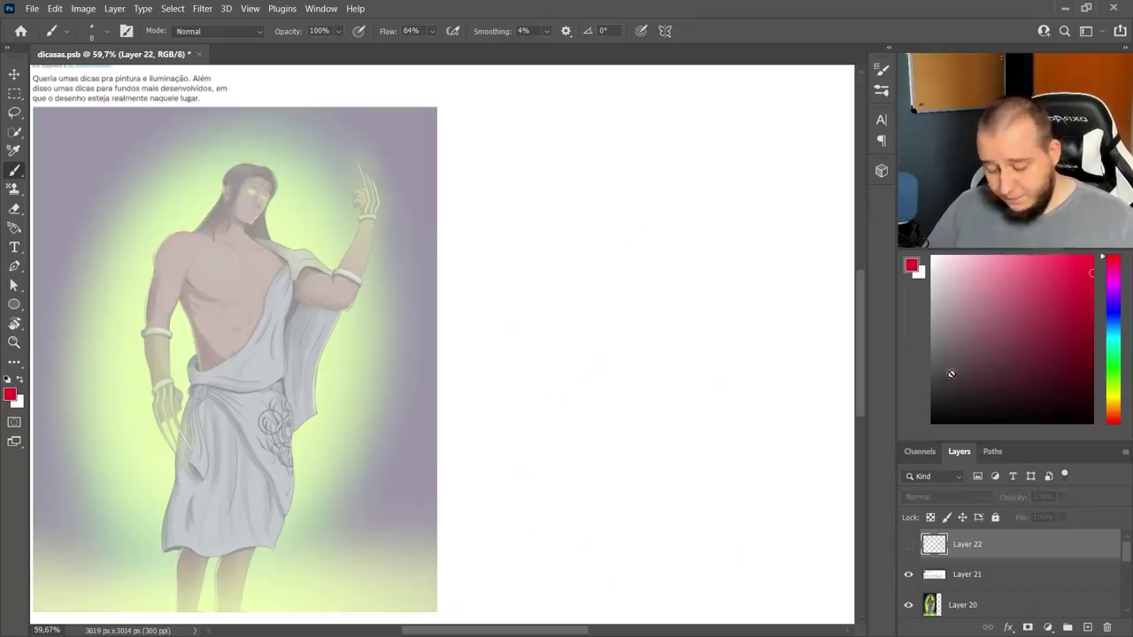
click(908, 549)
key(e)
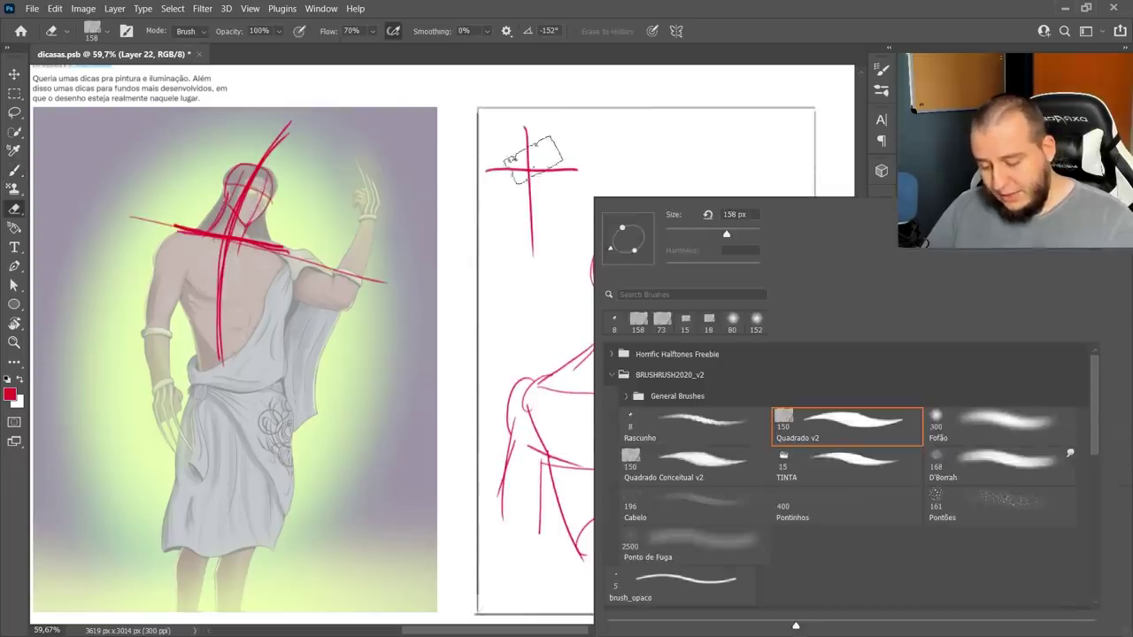
mouse_move(533, 154)
mouse_down()
mouse_move(522, 135)
mouse_move(517, 165)
mouse_move(546, 157)
mouse_up()
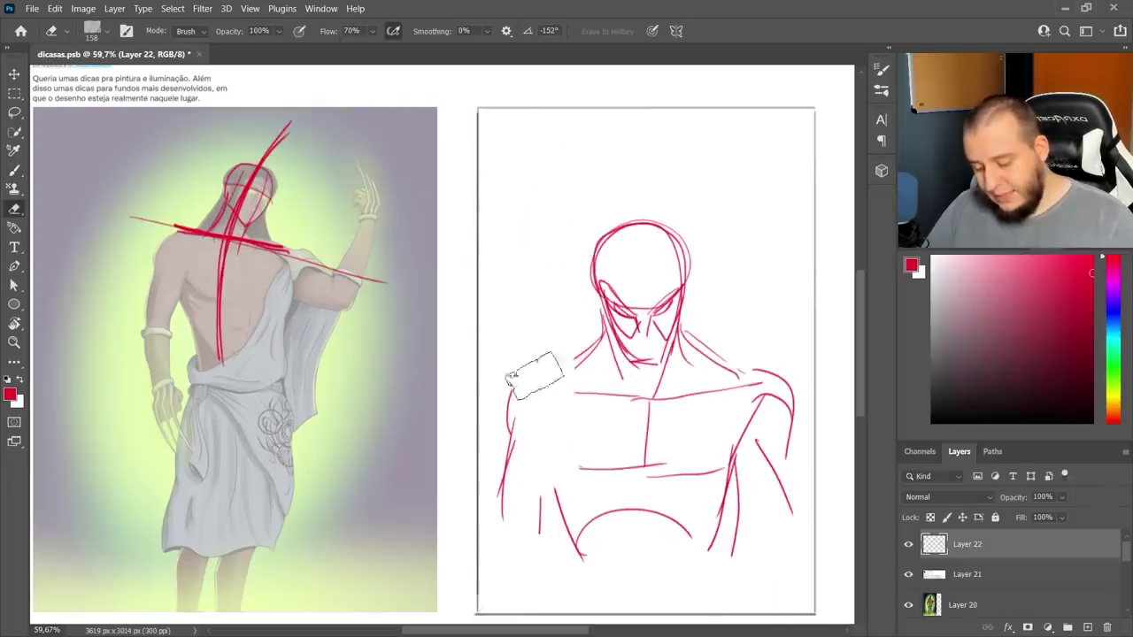
mouse_move(531, 380)
mouse_down()
mouse_move(518, 435)
mouse_move(536, 476)
mouse_move(572, 428)
mouse_move(671, 380)
mouse_move(776, 354)
mouse_up()
- Lasso the red construction lines over the reference, cut them to a new layer and hide that layer
key(k)
key(l)
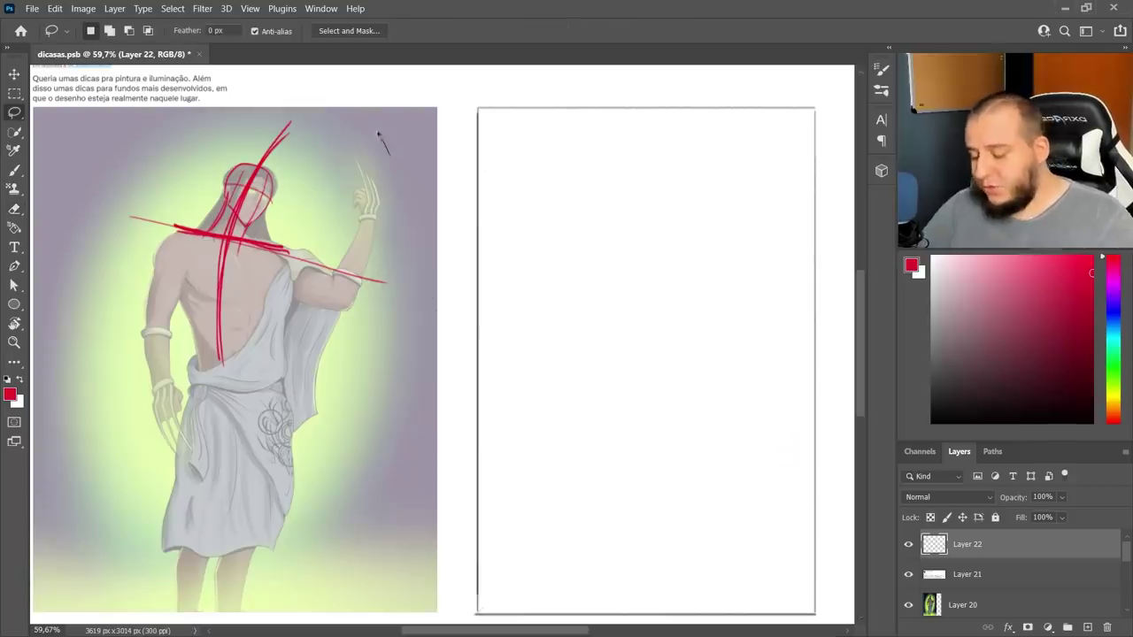
mouse_move(386, 147)
mouse_down()
mouse_move(425, 265)
mouse_move(381, 390)
mouse_move(270, 400)
mouse_up()
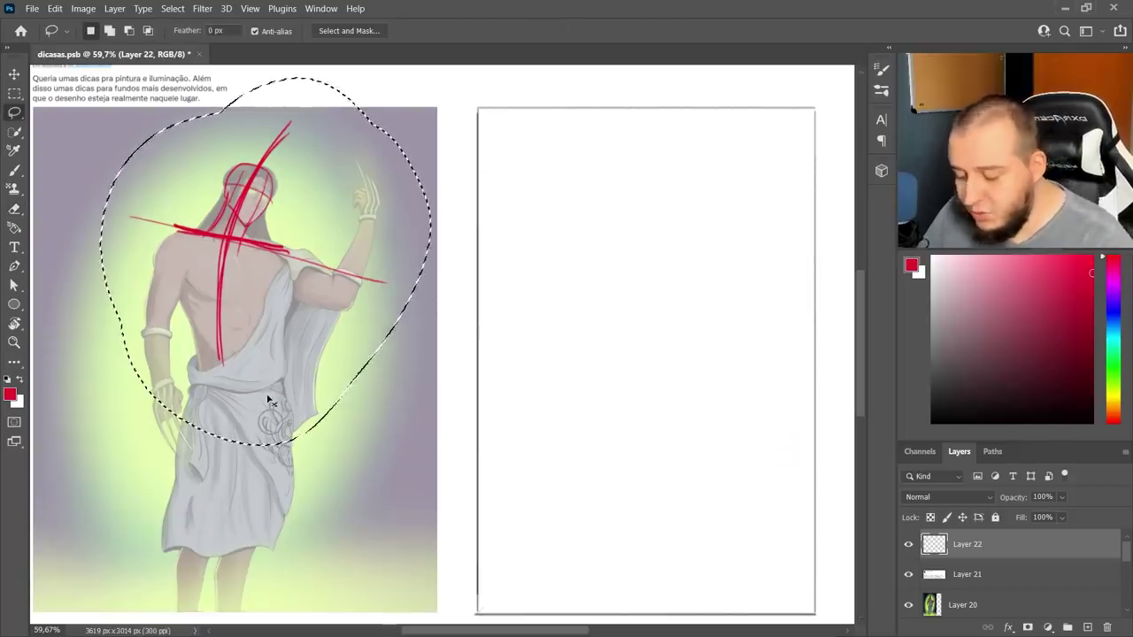
key(ctrl+shift+j)
click(909, 545)
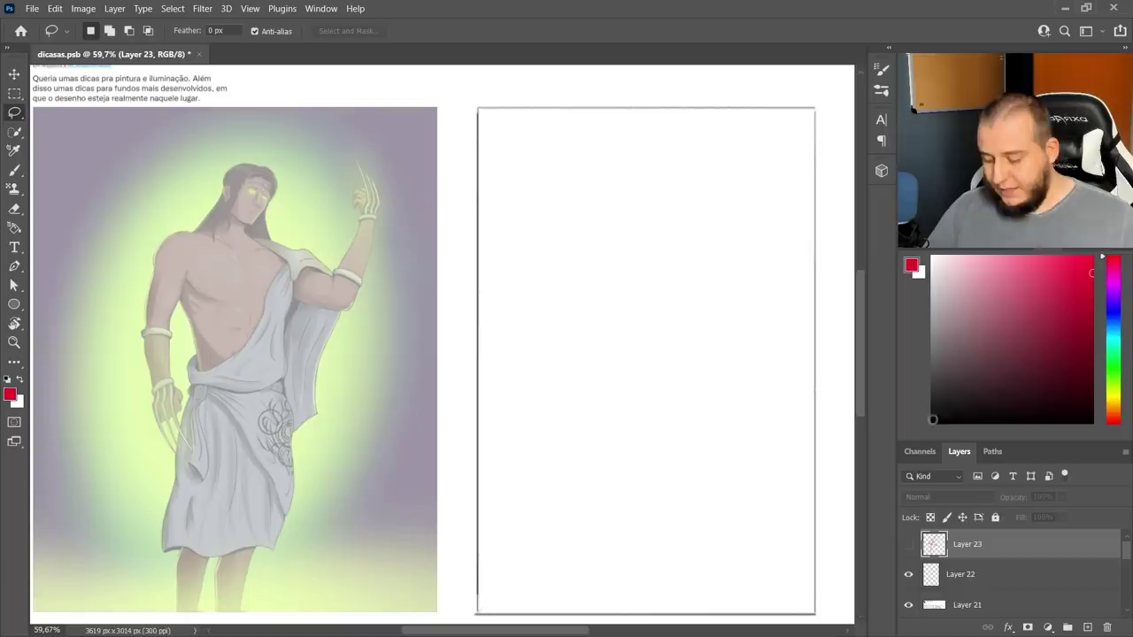
- Set up the brush on Layer 22 with a medium purple colour and 48% flow
click(1012, 577)
key(b)
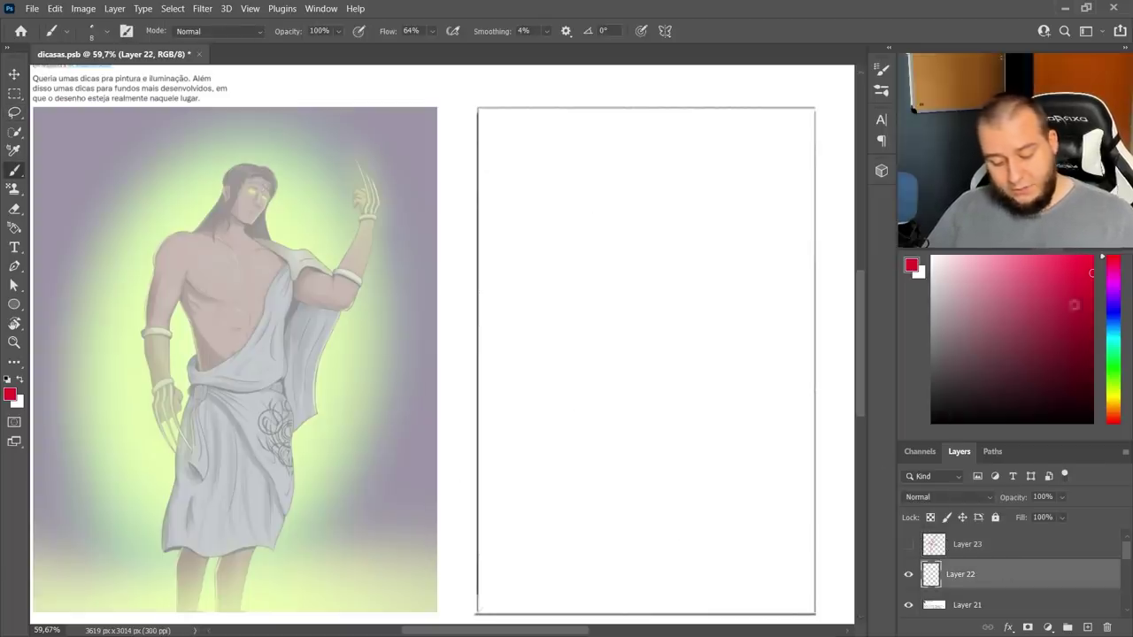
click(1026, 306)
click(1114, 307)
drag(1025, 300, 1006, 275)
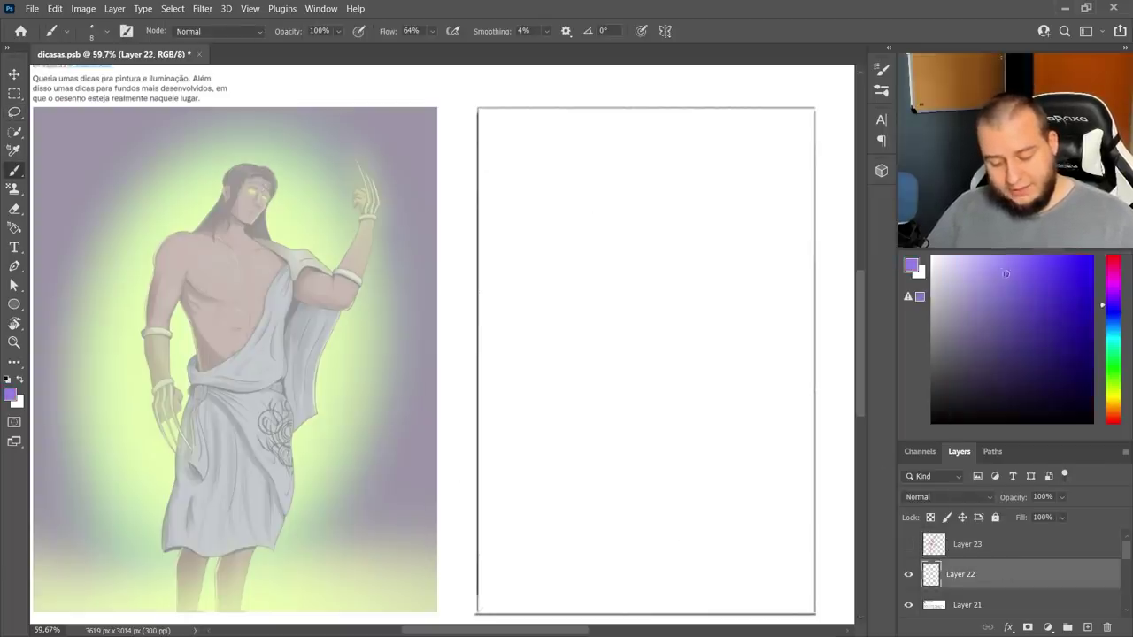
drag(649, 198, 679, 234)
key(ctrl+z)
drag(434, 36, 432, 46)
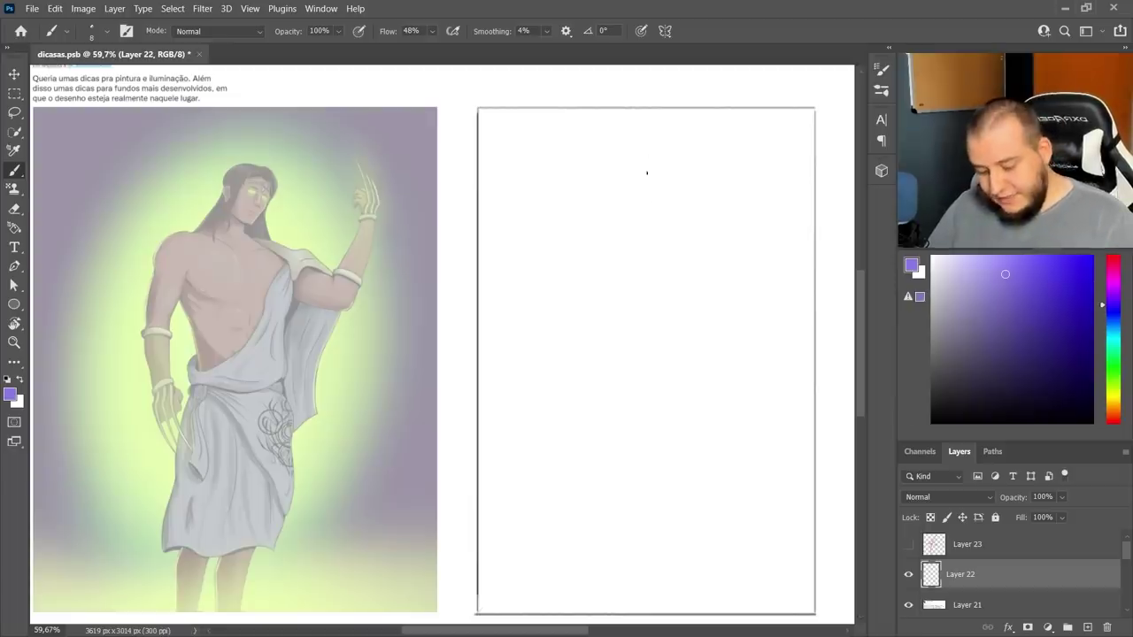
- Sketch the slanted shoulder line inside the empty frame, with the chest's centre and far-side curves and the neck lines
mouse_move(526, 273)
mouse_down()
mouse_move(582, 292)
mouse_move(587, 308)
mouse_move(718, 339)
mouse_move(745, 371)
mouse_up()
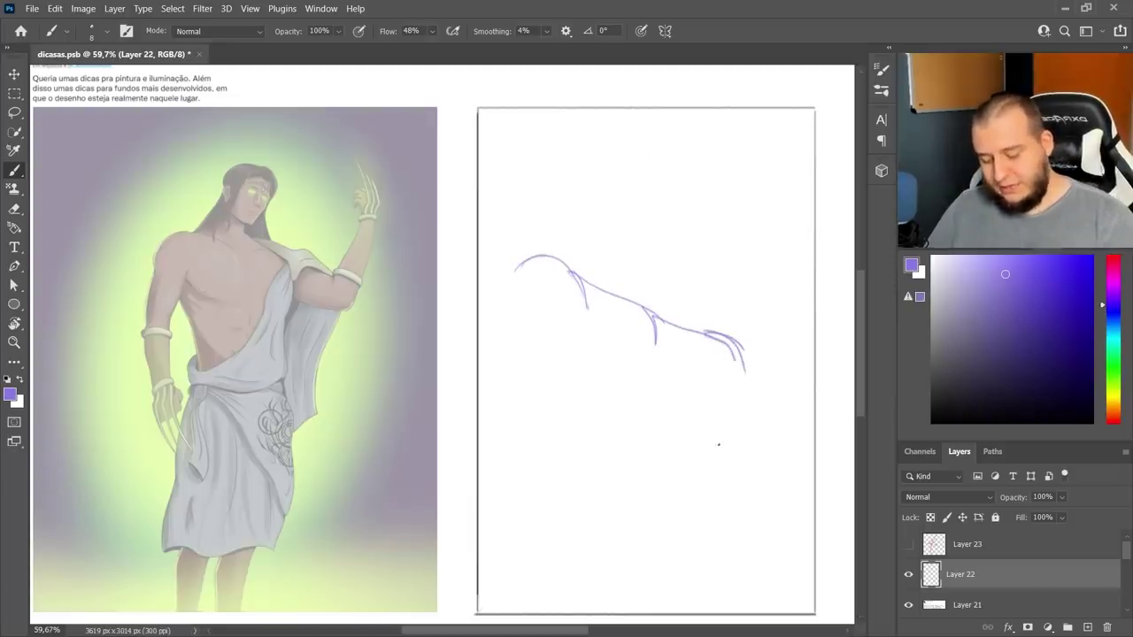
drag(656, 326, 660, 394)
drag(728, 349, 715, 425)
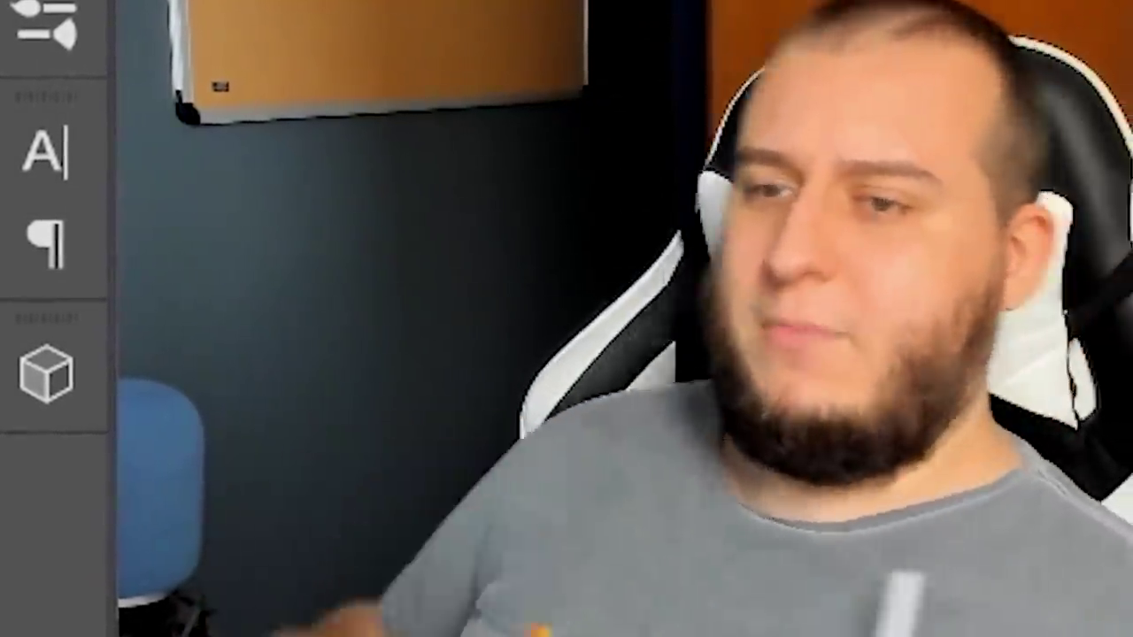
mouse_move(678, 257)
mouse_down()
mouse_move(655, 295)
mouse_move(660, 319)
mouse_up()
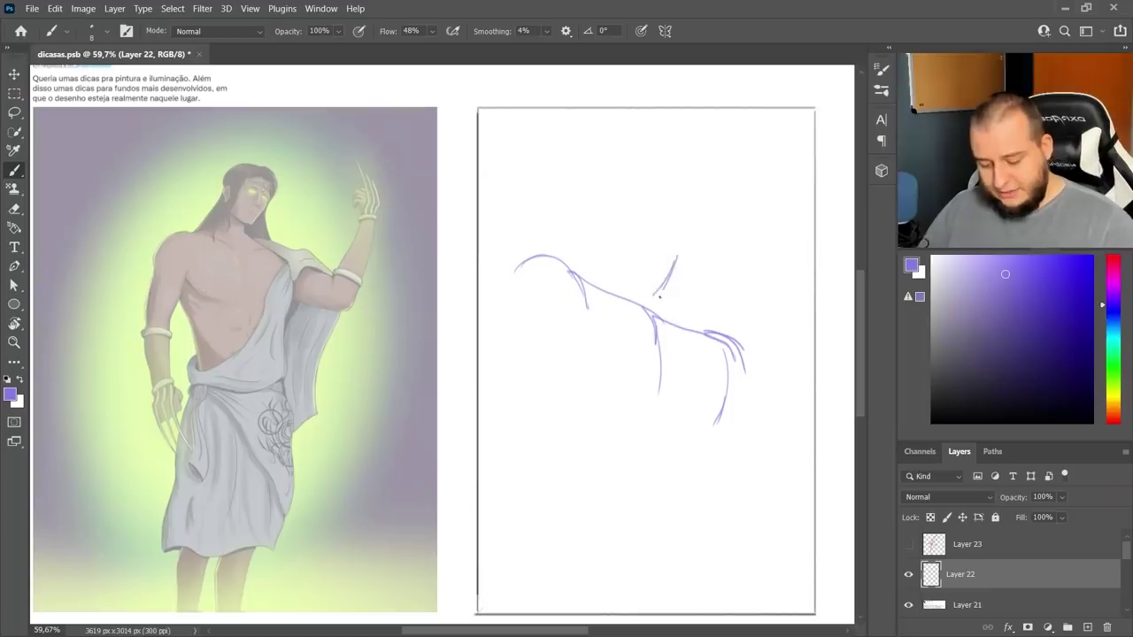
drag(617, 234, 584, 279)
drag(568, 276, 587, 283)
mouse_move(622, 236)
mouse_down()
mouse_move(636, 297)
mouse_move(719, 343)
mouse_up()
- Sketch the raised shoulder's outer curve and armpit, and the lower edge of the near pectoral
drag(579, 296, 579, 338)
mouse_move(560, 312)
mouse_down()
mouse_move(570, 330)
mouse_move(529, 344)
mouse_up()
drag(519, 260, 498, 326)
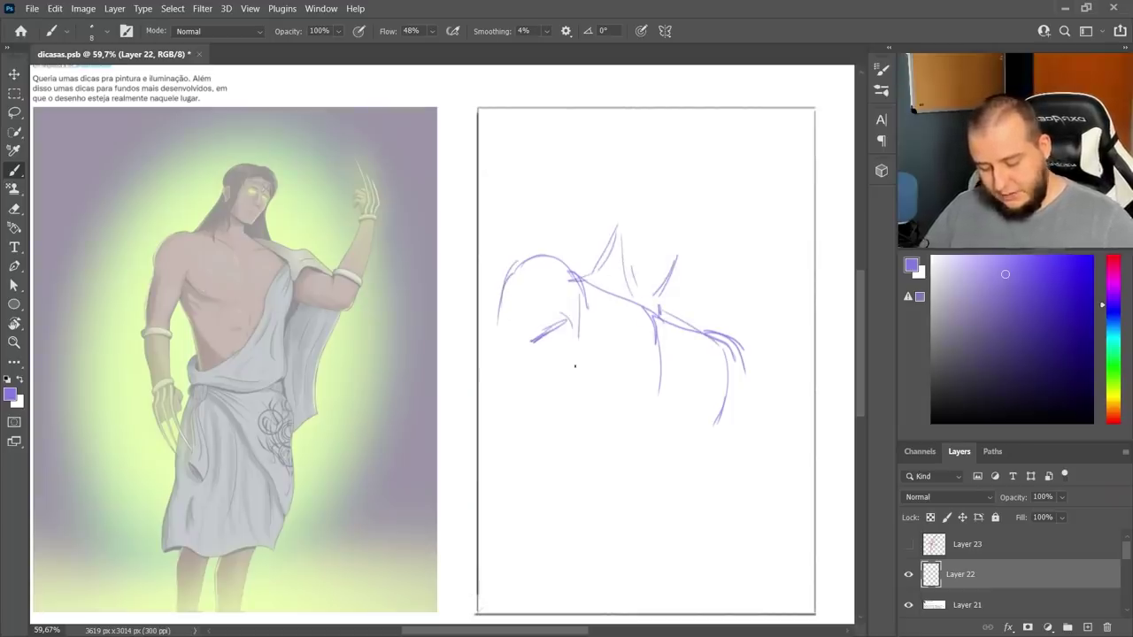
mouse_move(560, 355)
mouse_down()
mouse_move(587, 396)
mouse_move(568, 365)
mouse_up()
drag(566, 385, 653, 412)
drag(640, 407, 660, 391)
drag(663, 354, 662, 386)
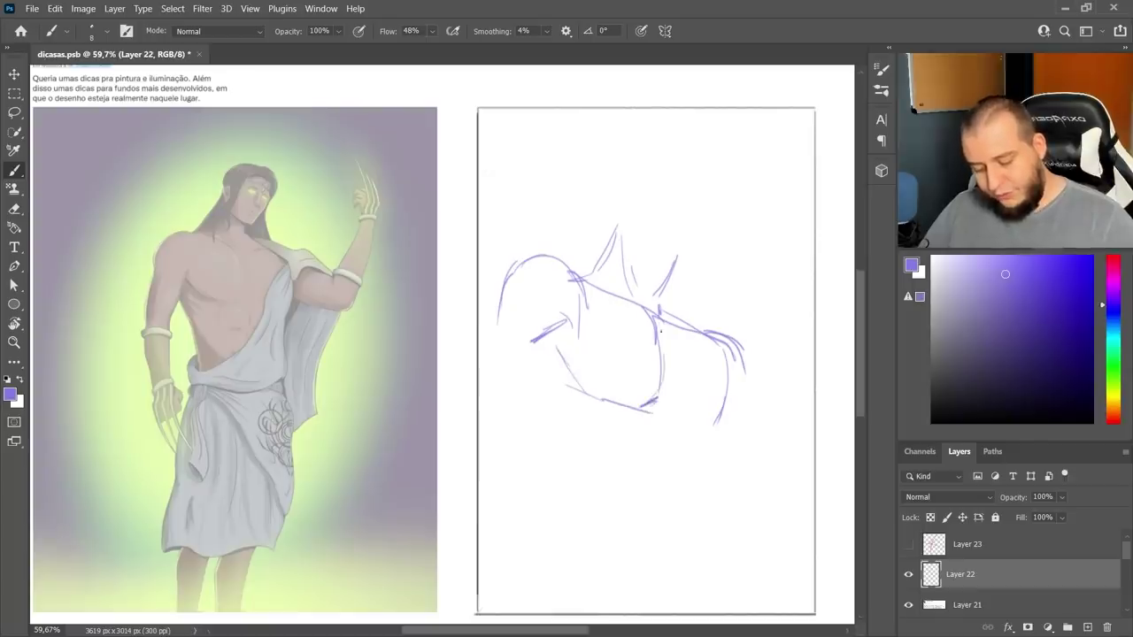
- Reinforce the chest's centre line and far pectoral, and close both pectorals along their slanted lower edge
mouse_move(660, 322)
mouse_down()
mouse_move(659, 393)
mouse_move(682, 414)
mouse_up()
mouse_move(692, 423)
mouse_down()
mouse_move(719, 412)
mouse_move(731, 365)
mouse_move(724, 401)
mouse_up()
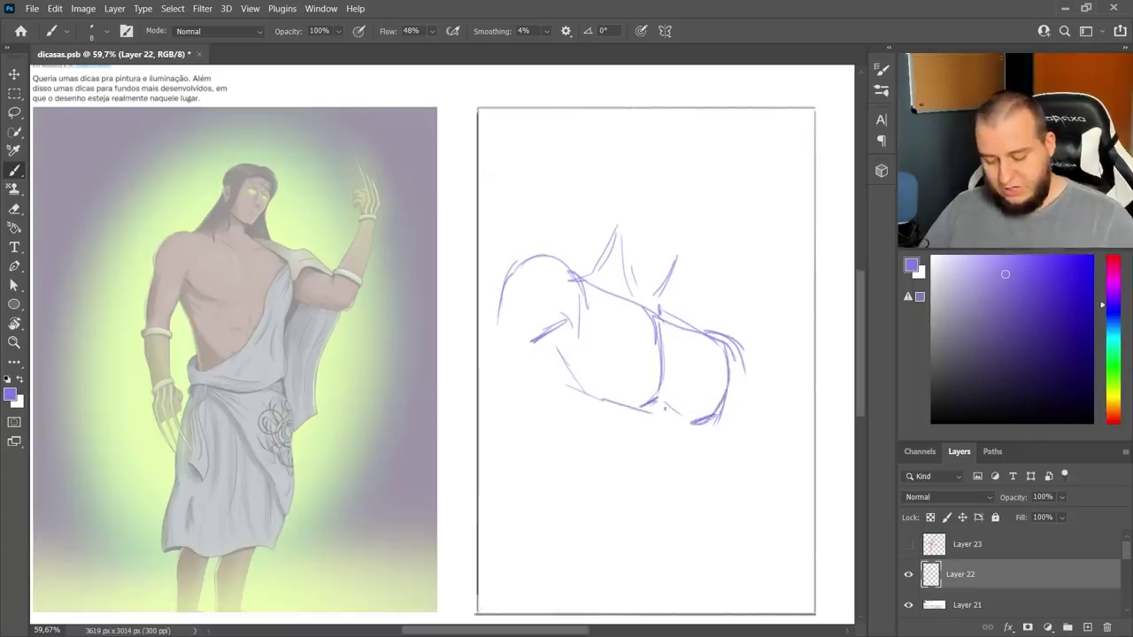
drag(655, 398, 692, 423)
drag(577, 395, 602, 400)
drag(669, 413, 694, 427)
drag(616, 402, 690, 425)
drag(637, 412, 724, 438)
- Draw the flank contours on both sides below the chest and try a long curved axis through the figure
drag(507, 376, 588, 542)
drag(542, 451, 588, 545)
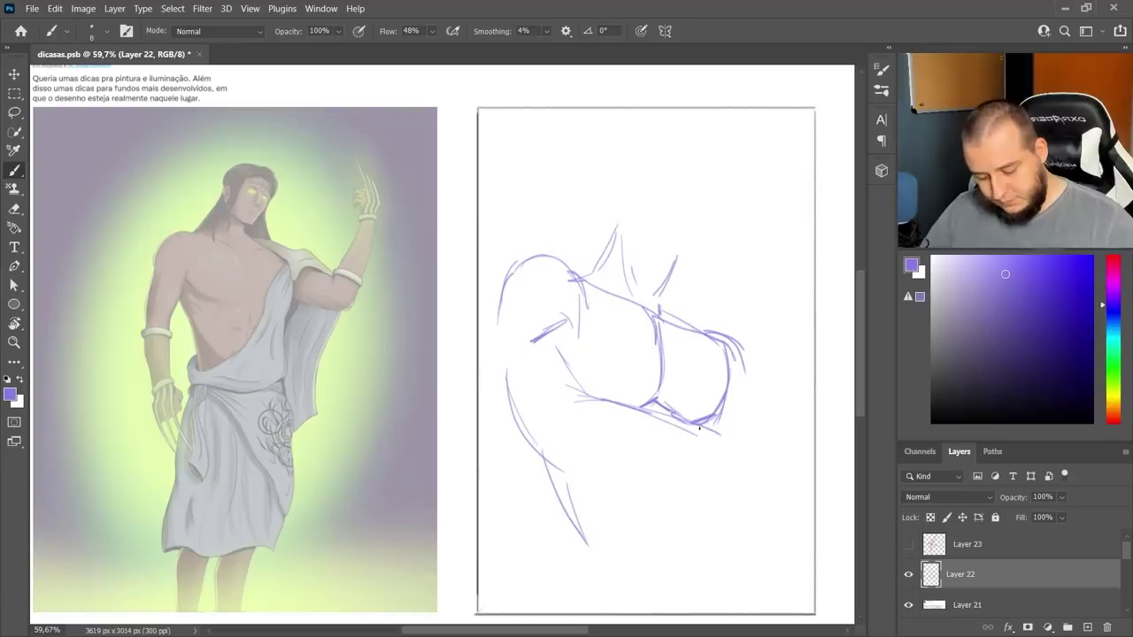
drag(699, 426, 703, 468)
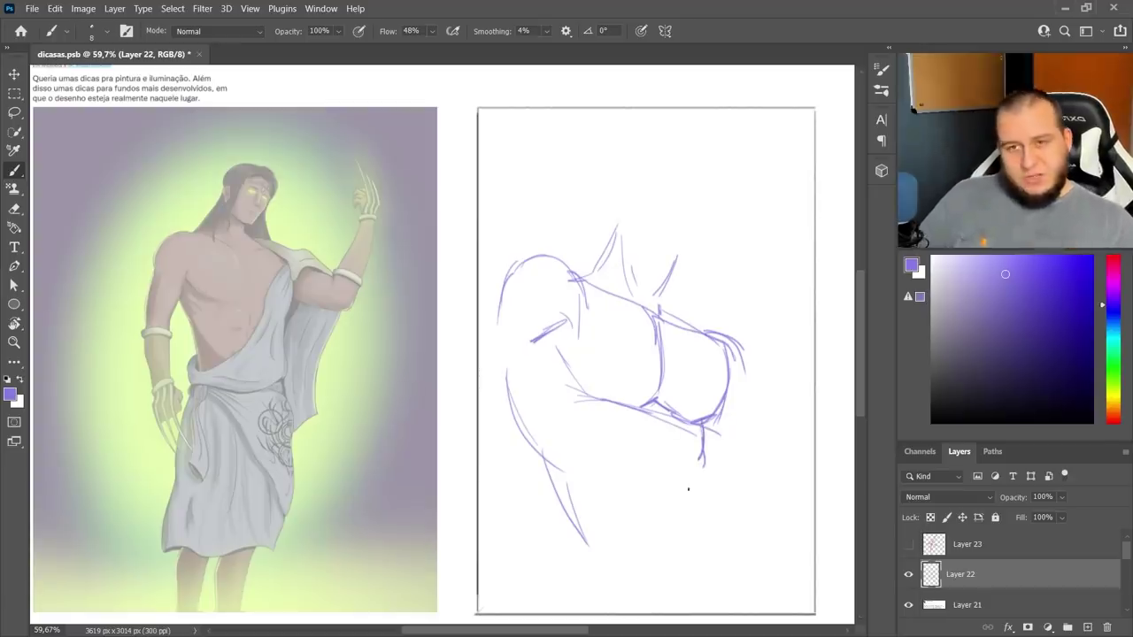
mouse_move(760, 80)
mouse_down()
mouse_move(678, 205)
mouse_move(653, 612)
mouse_up()
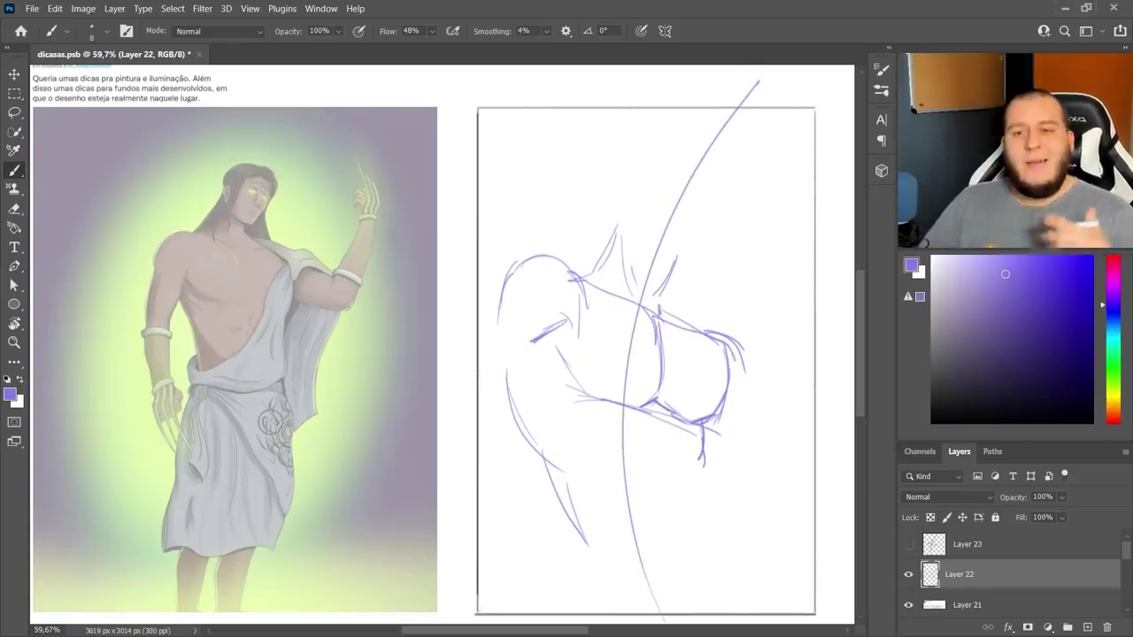
key(ctrl+z)
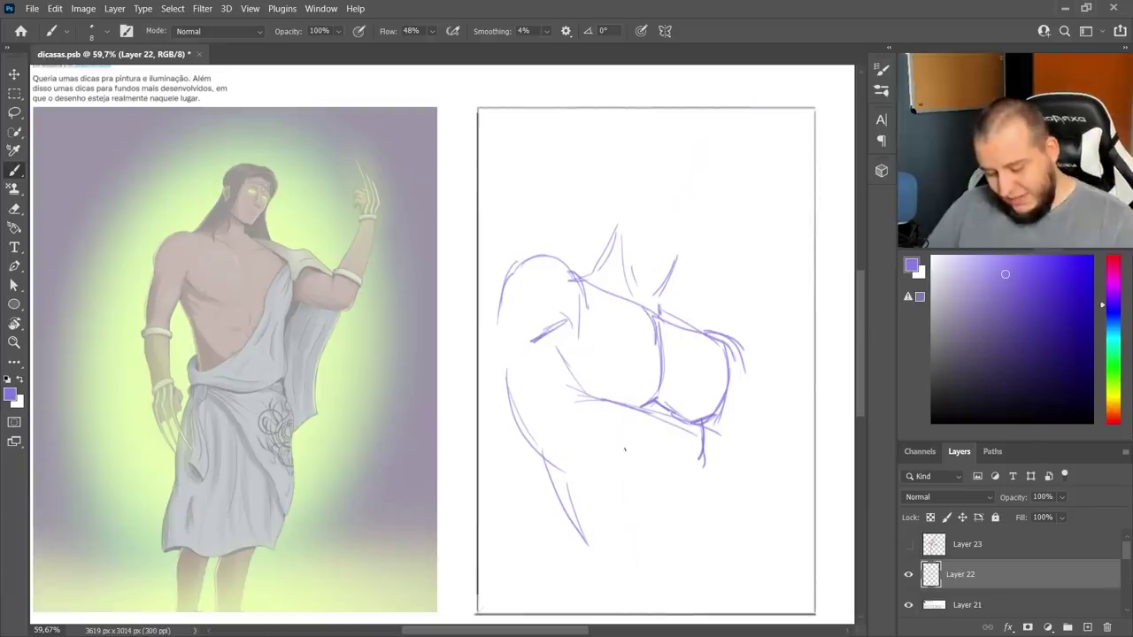
- Sketch the rib cage arch and upper abdominal block beneath the pectorals, darkening the far side's edge
mouse_move(658, 408)
mouse_down()
mouse_move(660, 425)
mouse_move(594, 467)
mouse_up()
mouse_move(663, 410)
mouse_down()
mouse_move(662, 430)
mouse_move(699, 459)
mouse_move(666, 429)
mouse_move(620, 445)
mouse_up()
mouse_move(588, 387)
mouse_down()
mouse_move(553, 393)
mouse_move(570, 415)
mouse_move(559, 438)
mouse_move(554, 418)
mouse_move(549, 493)
mouse_move(579, 445)
mouse_move(659, 438)
mouse_up()
mouse_move(601, 468)
mouse_down()
mouse_move(695, 474)
mouse_move(705, 459)
mouse_up()
mouse_move(662, 431)
mouse_down()
mouse_move(650, 474)
mouse_move(698, 476)
mouse_move(706, 420)
mouse_up()
drag(692, 470, 703, 481)
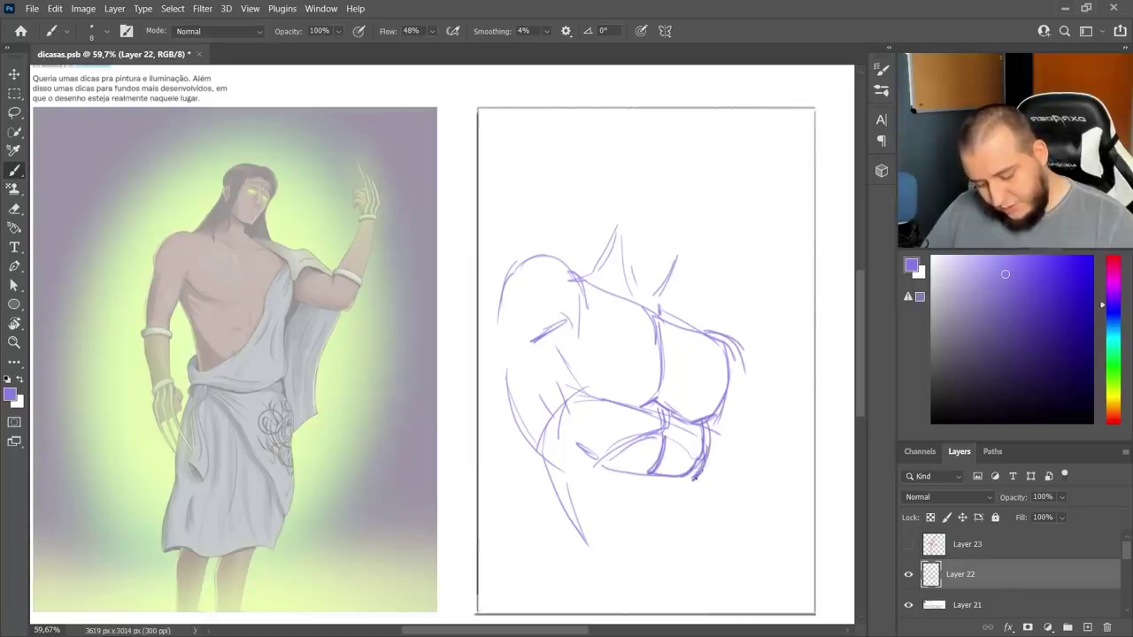
mouse_move(710, 423)
mouse_down()
mouse_move(700, 476)
mouse_move(706, 466)
mouse_up()
drag(556, 441, 588, 469)
drag(579, 443, 612, 465)
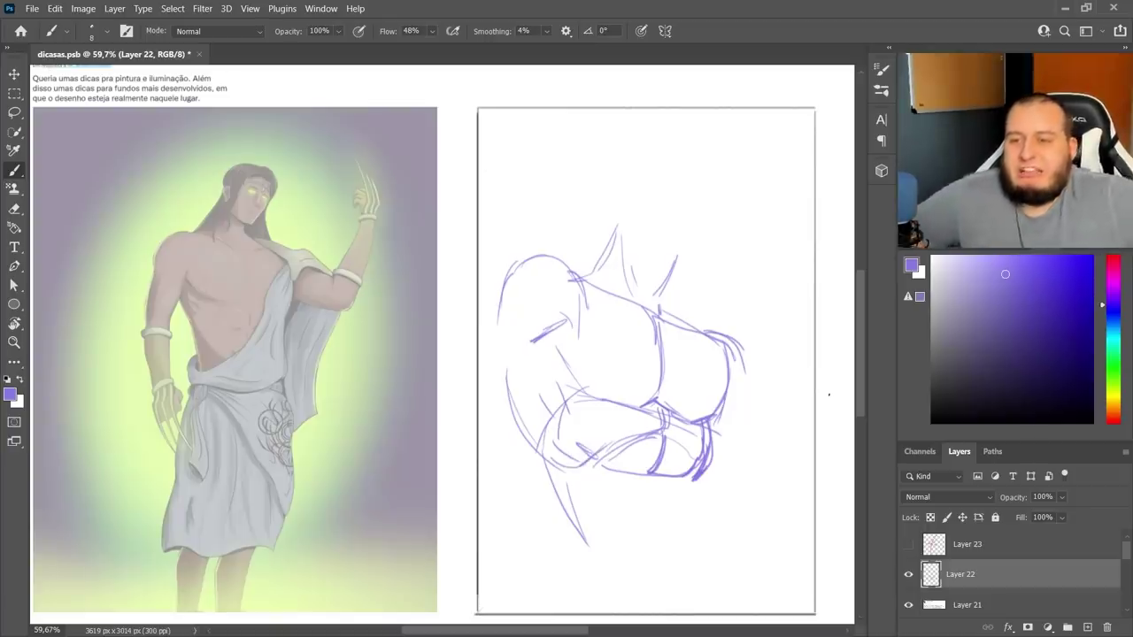
- Sketch the lower abdominal muscles, the waist contours on both sides and the slanted hip lines
drag(598, 476, 605, 496)
drag(621, 511, 649, 517)
mouse_move(657, 479)
mouse_down()
mouse_move(647, 514)
mouse_move(652, 477)
mouse_move(657, 520)
mouse_move(681, 517)
mouse_move(667, 537)
mouse_up()
key(ctrl+z)
key(ctrl+z)
drag(706, 481, 710, 542)
drag(545, 465, 560, 527)
drag(563, 524, 651, 616)
drag(708, 526, 713, 603)
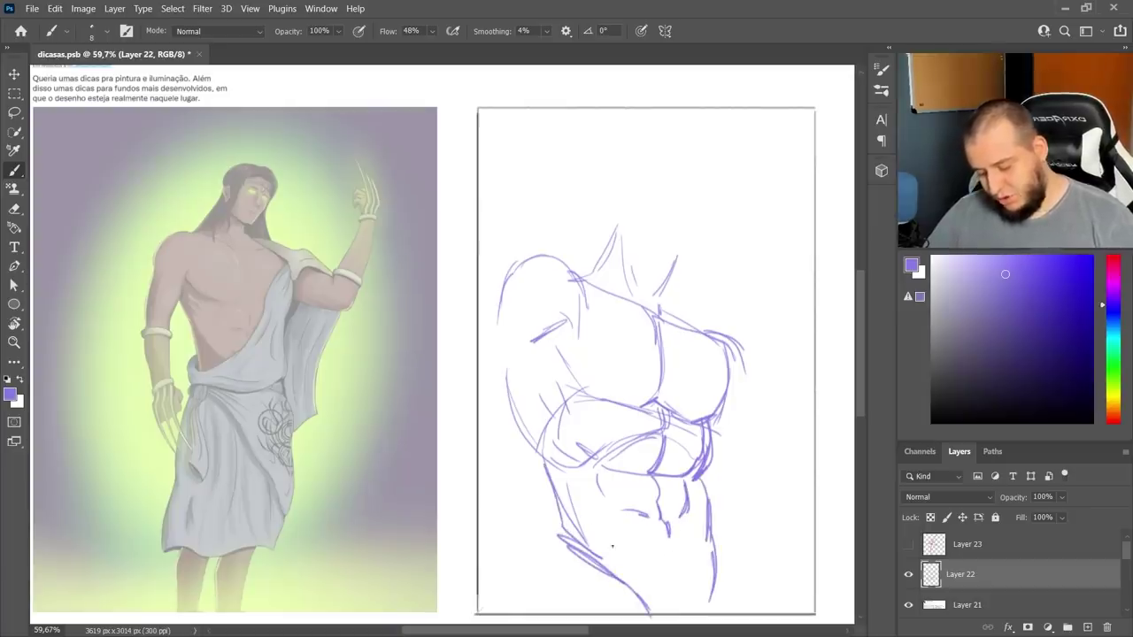
drag(566, 547, 568, 602)
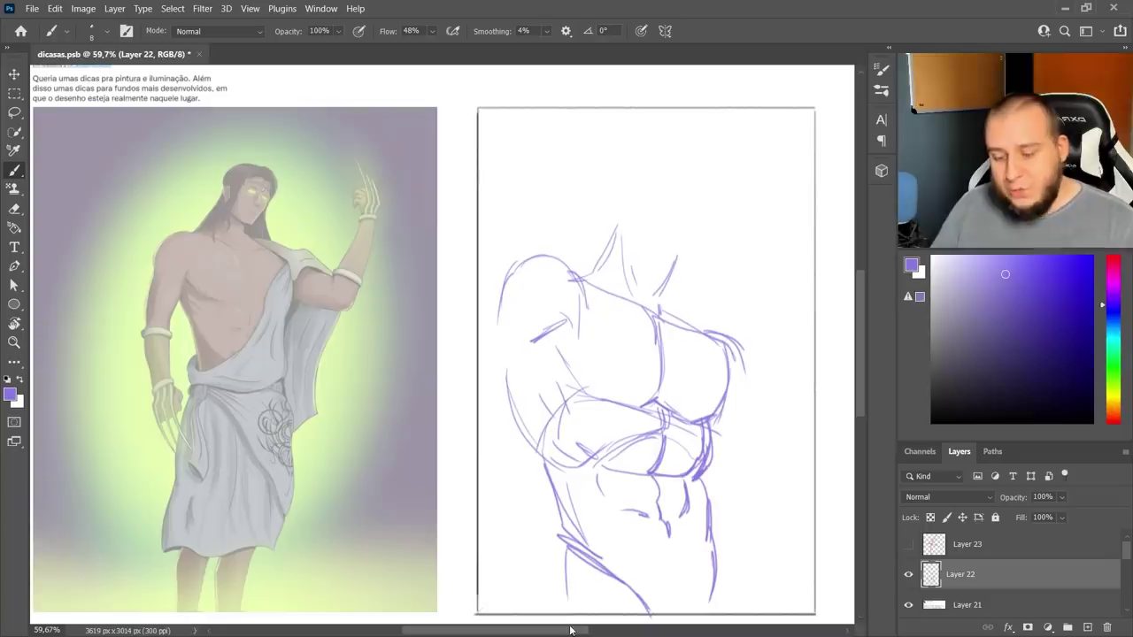
mouse_move(761, 89)
mouse_down()
mouse_move(831, 185)
mouse_move(773, 84)
mouse_up()
drag(456, 113, 479, 115)
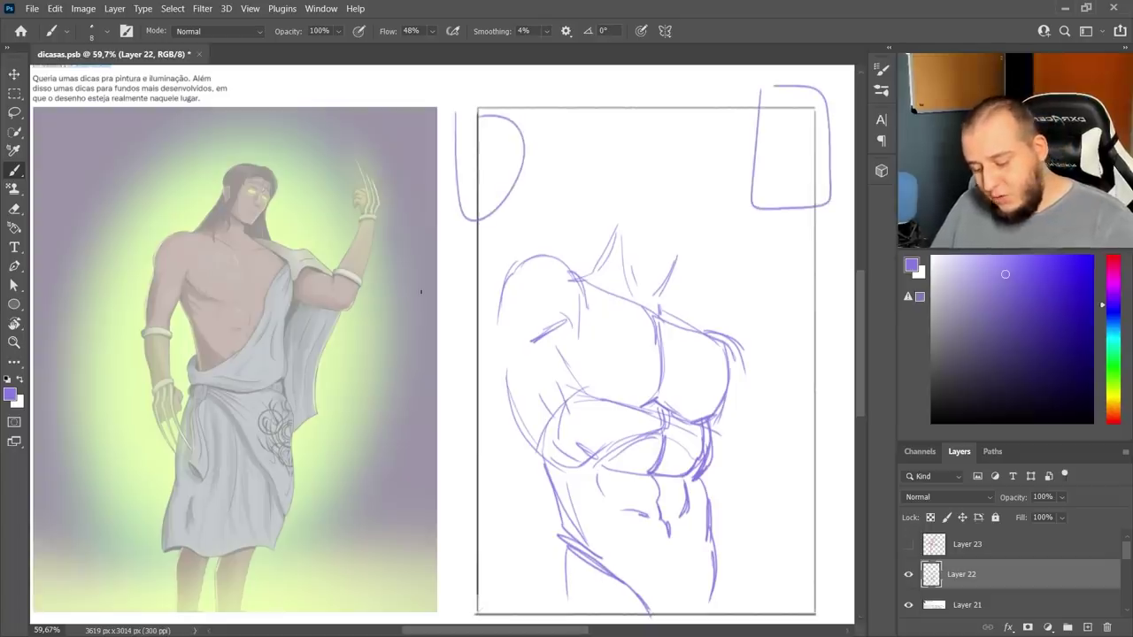
mouse_move(418, 412)
mouse_down()
mouse_move(509, 400)
mouse_move(435, 403)
mouse_up()
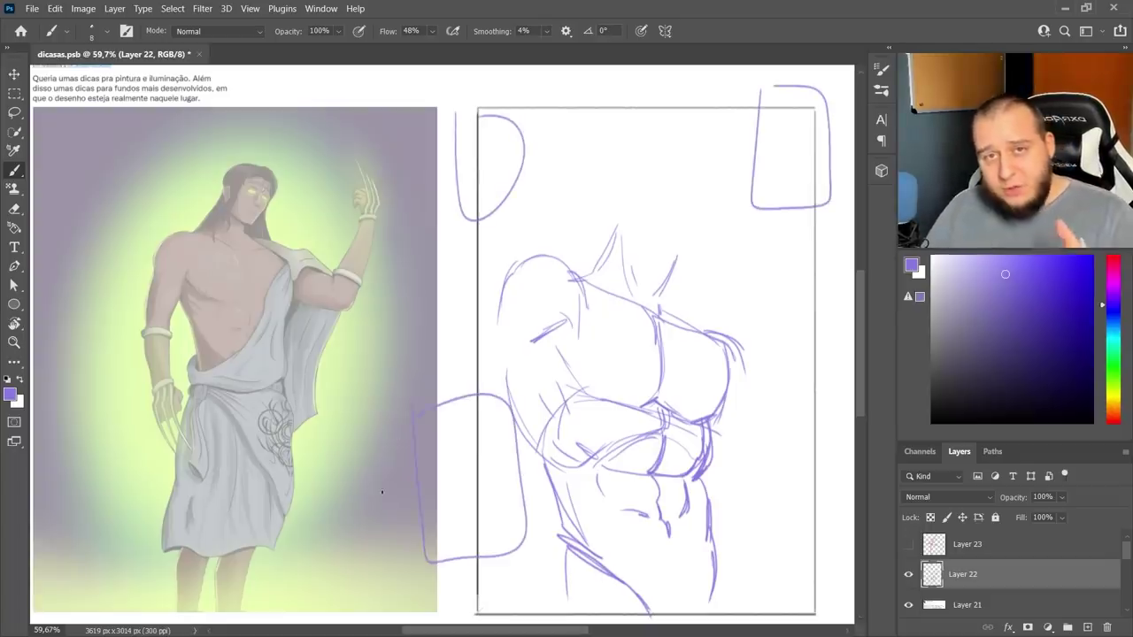
key(ctrl+z)
key(ctrl+z)
key(ctrl+z)
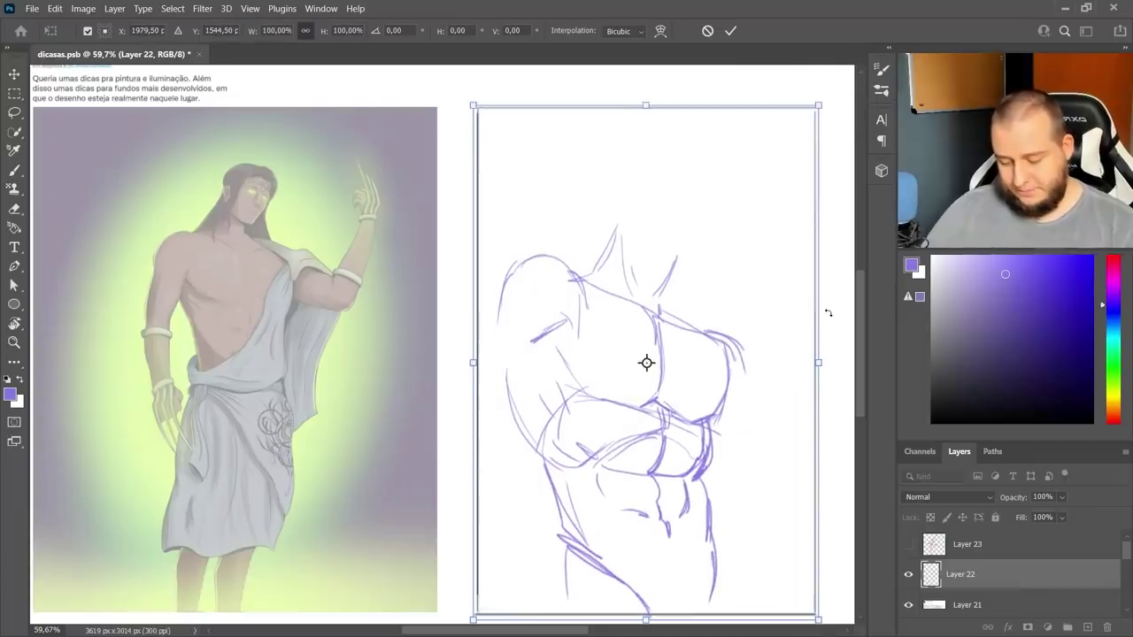
- Lasso the purple torso sketch and separate it from the frame onto its own new layer
key(Return)
key(b)
key(l)
mouse_move(795, 347)
mouse_down()
mouse_move(776, 245)
mouse_move(657, 617)
mouse_move(700, 613)
mouse_up()
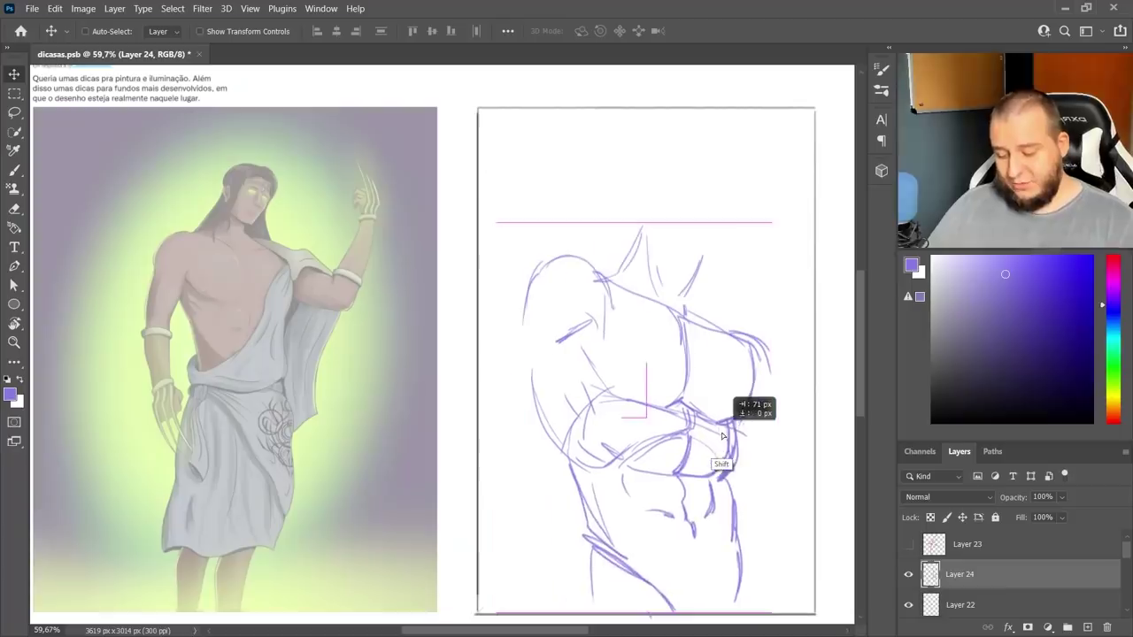
mouse_move(729, 413)
mouse_down()
mouse_move(718, 408)
mouse_move(714, 443)
mouse_move(718, 414)
mouse_up()
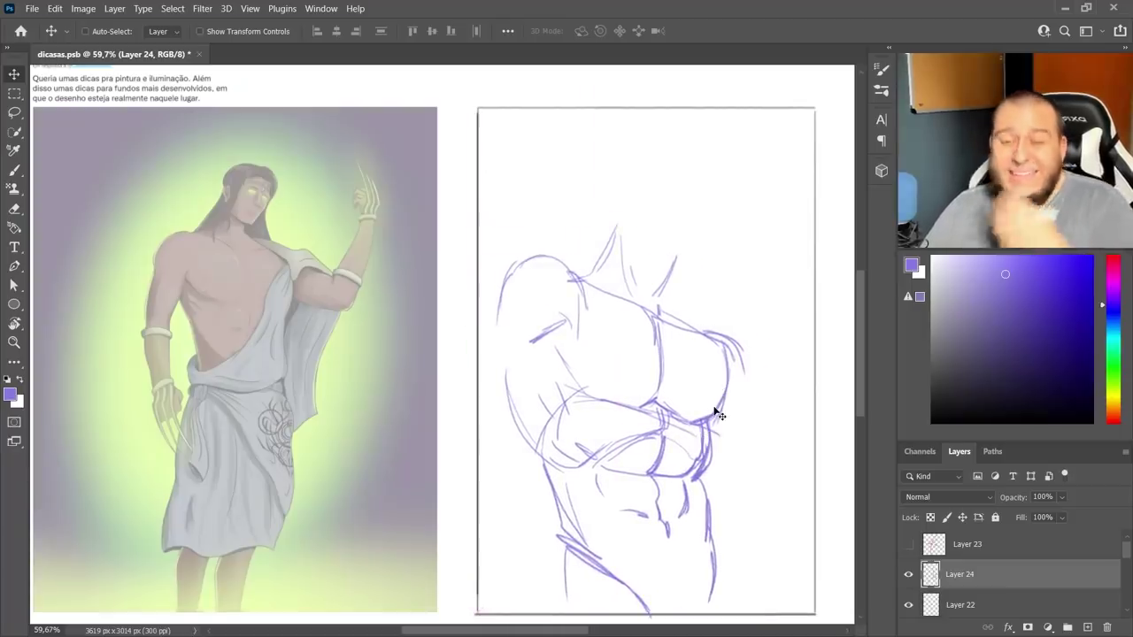
key(b)
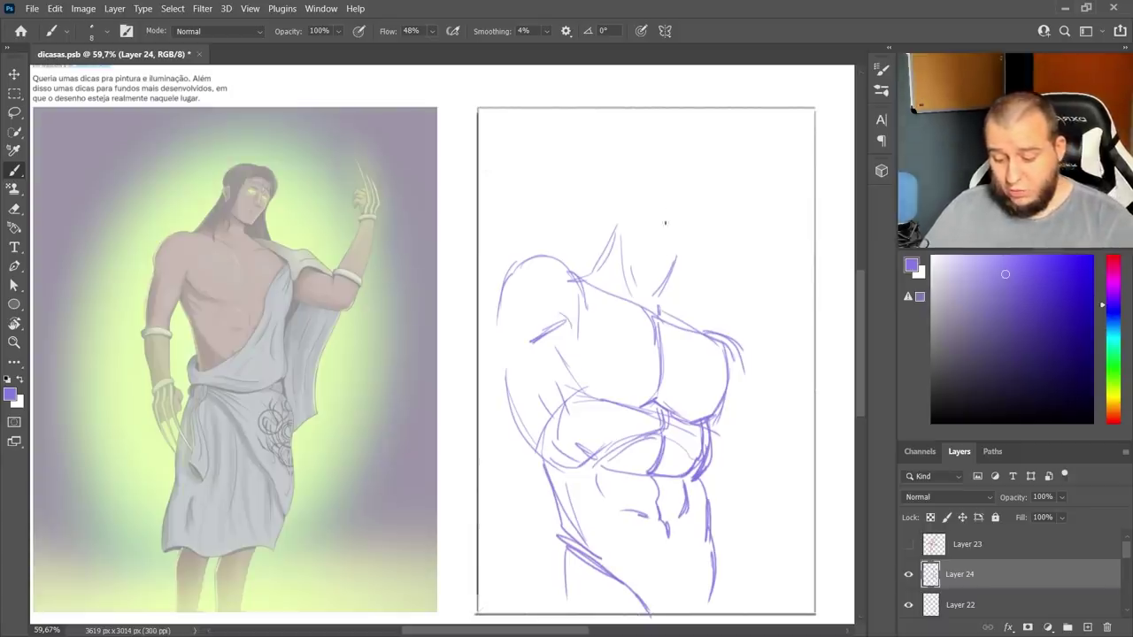
drag(703, 151, 686, 579)
key(ctrl+z)
mouse_move(642, 142)
mouse_down()
mouse_move(698, 212)
mouse_move(605, 213)
mouse_move(696, 233)
mouse_up()
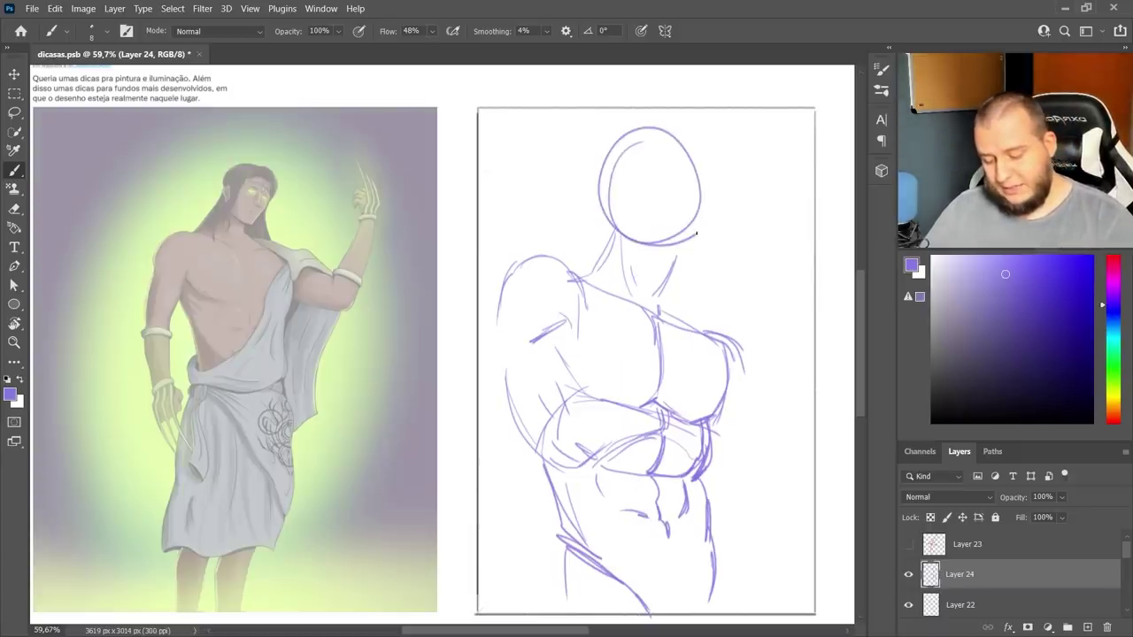
drag(691, 130, 620, 580)
key(ctrl+z)
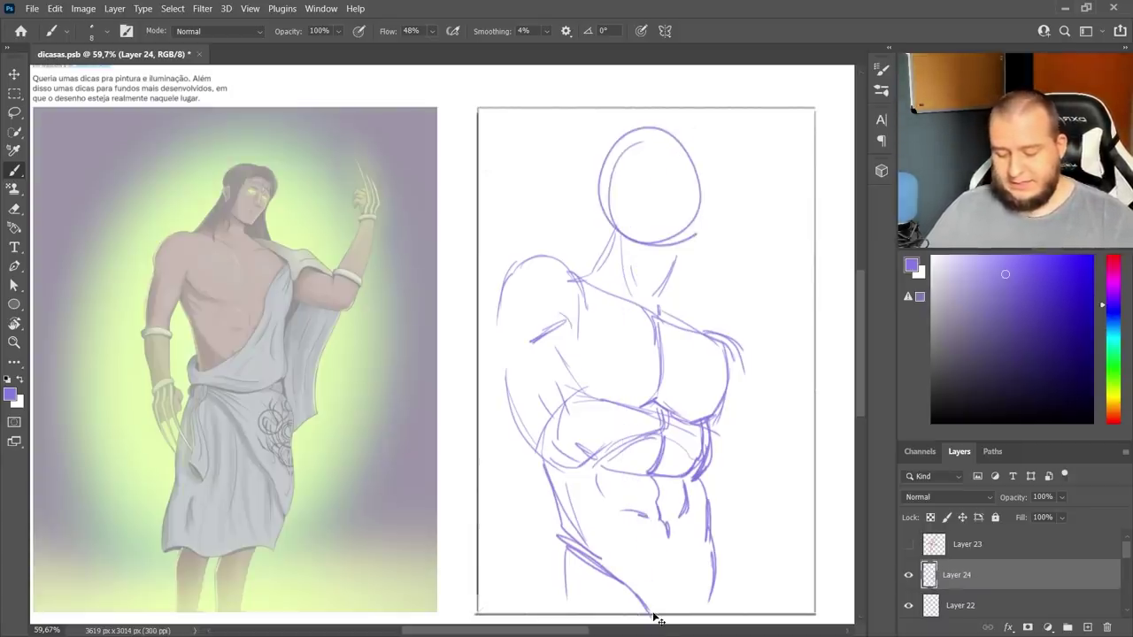
key(ctrl+z)
- Shift the torso sketch slightly sideways and draw the lowered arm with its upper arm, elbow, forearm and wrist
key(v)
drag(718, 408, 735, 407)
key(b)
drag(562, 332, 529, 349)
mouse_move(521, 284)
mouse_down()
mouse_move(507, 347)
mouse_move(531, 453)
mouse_up()
mouse_move(488, 469)
mouse_down()
mouse_move(529, 447)
mouse_move(489, 519)
mouse_up()
drag(527, 449, 560, 593)
drag(493, 518, 525, 601)
drag(512, 306, 490, 438)
drag(524, 600, 566, 595)
- Erase part of the raised shoulder's old curve and redraw the armpit, chest edge and opposite shoulder contour
key(e)
mouse_move(528, 271)
mouse_down()
mouse_move(575, 262)
mouse_move(565, 260)
mouse_up()
key(b)
drag(635, 306, 533, 358)
drag(571, 347, 611, 398)
drag(708, 337, 746, 376)
- Erase the old curve above the near shoulder and redraw a flatter shoulder top leading into a darker neck line
key(e)
drag(578, 269, 531, 285)
drag(522, 287, 587, 273)
mouse_move(534, 282)
mouse_down()
mouse_move(598, 282)
mouse_move(535, 276)
mouse_move(584, 271)
mouse_up()
key(e)
key(b)
drag(522, 284, 618, 271)
drag(562, 271, 619, 271)
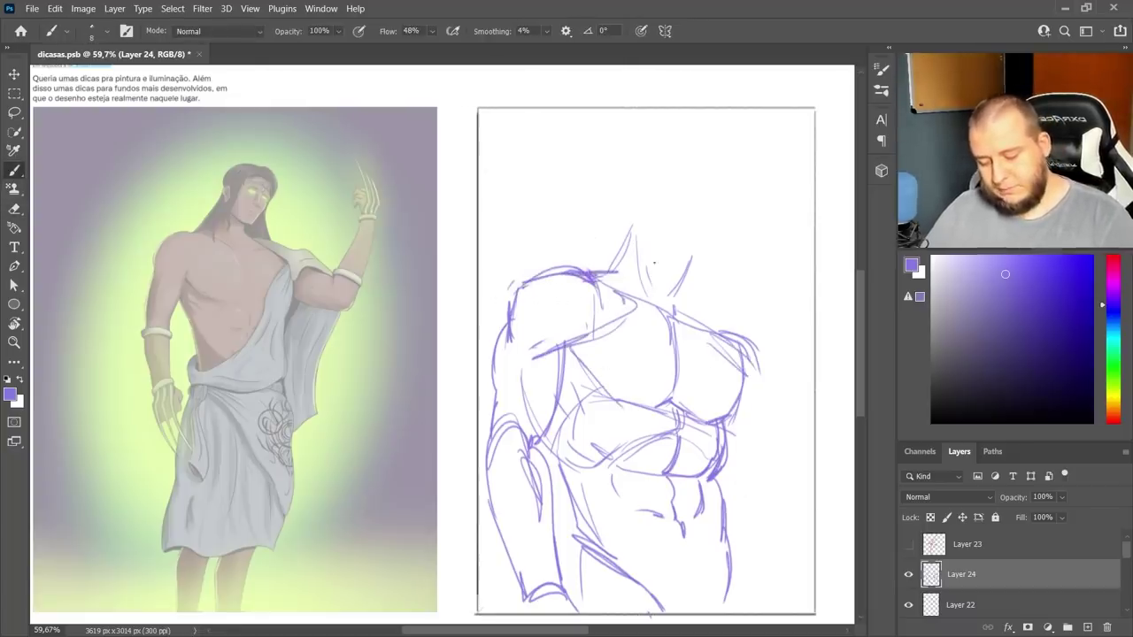
drag(631, 230, 615, 270)
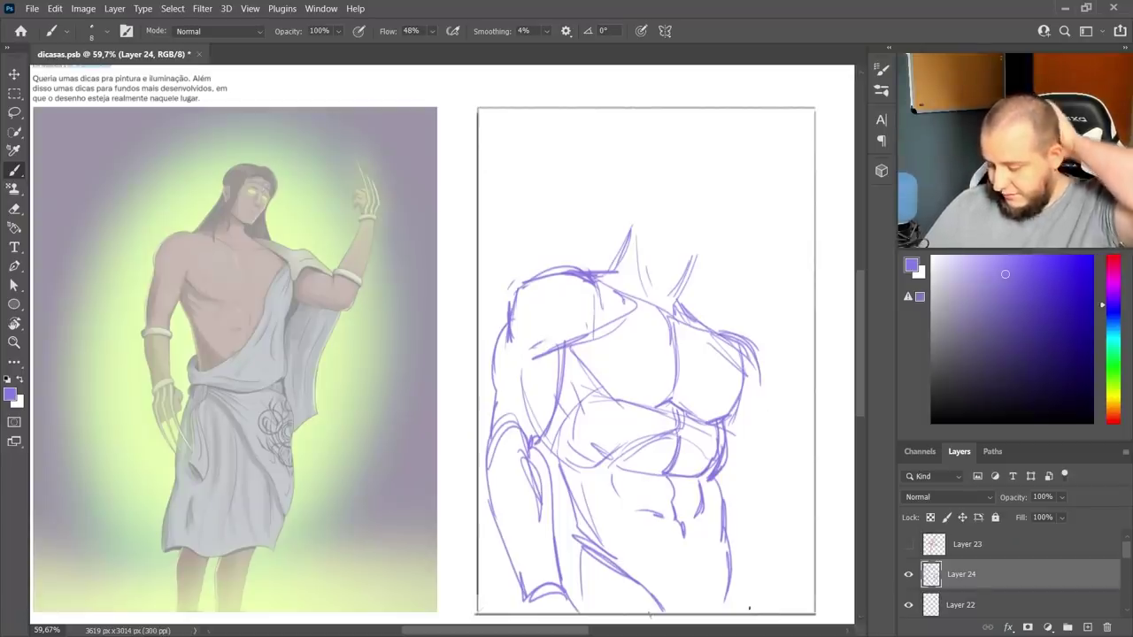
- Scale the torso sketch down to 87.12%
key(ctrl+t)
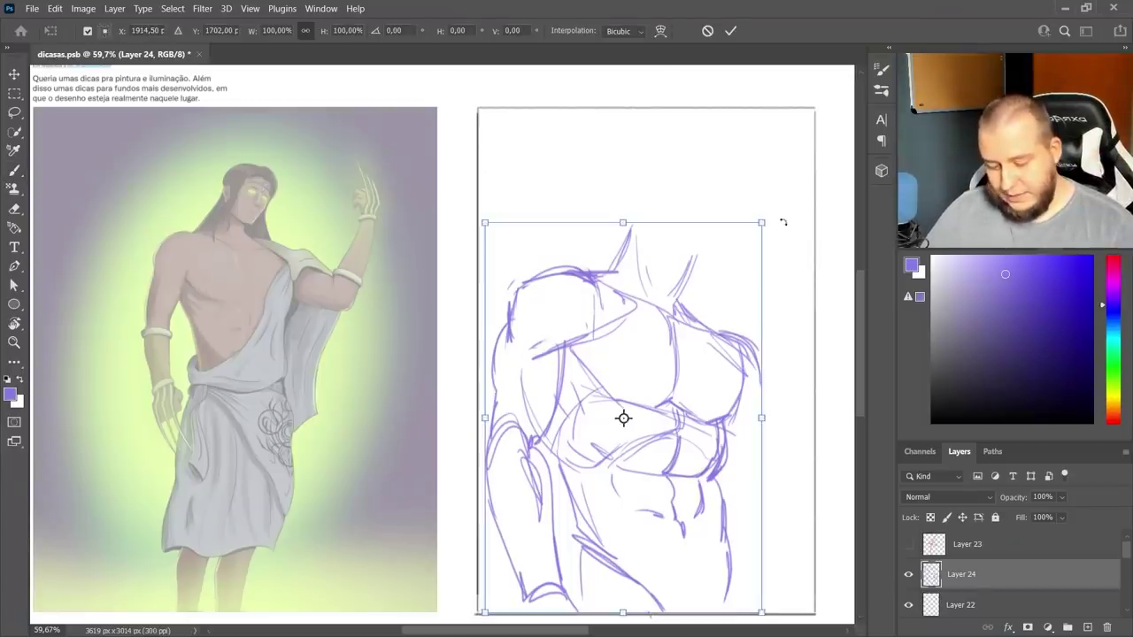
mouse_move(762, 225)
mouse_down()
mouse_move(727, 275)
mouse_move(729, 234)
mouse_up()
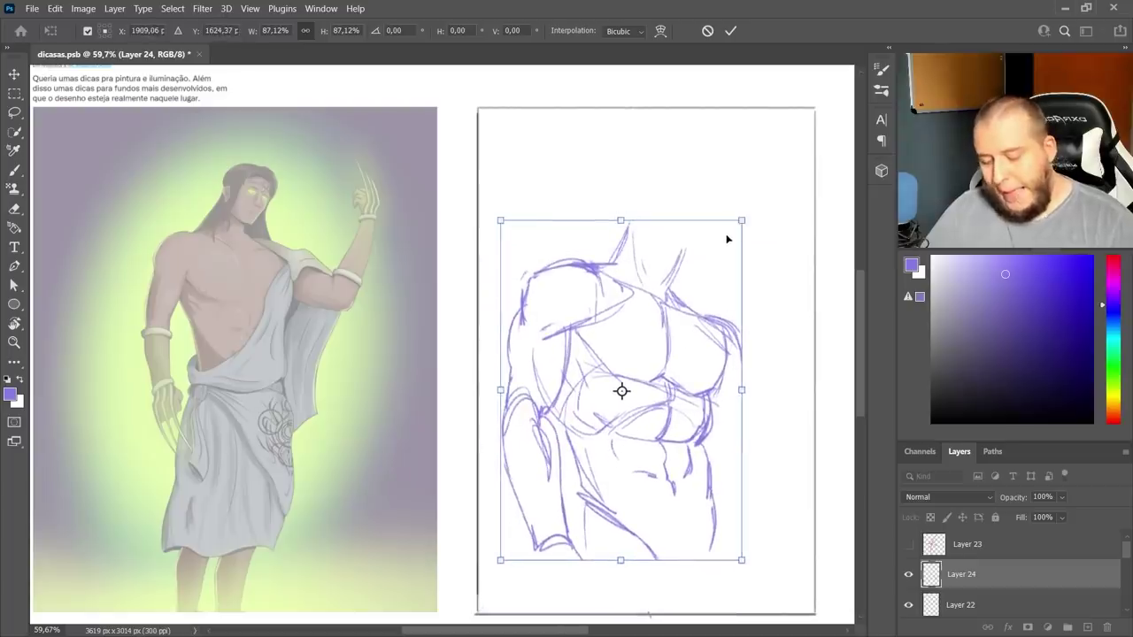
click(730, 30)
- Sketch the far arm bent at the elbow, with the upper arm extended outward and the forearm raised upright
drag(731, 346, 787, 378)
drag(758, 347, 784, 428)
drag(714, 402, 795, 421)
mouse_move(784, 369)
mouse_down()
mouse_move(772, 401)
mouse_move(802, 352)
mouse_up()
mouse_move(787, 358)
mouse_down()
mouse_move(798, 266)
mouse_move(827, 357)
mouse_up()
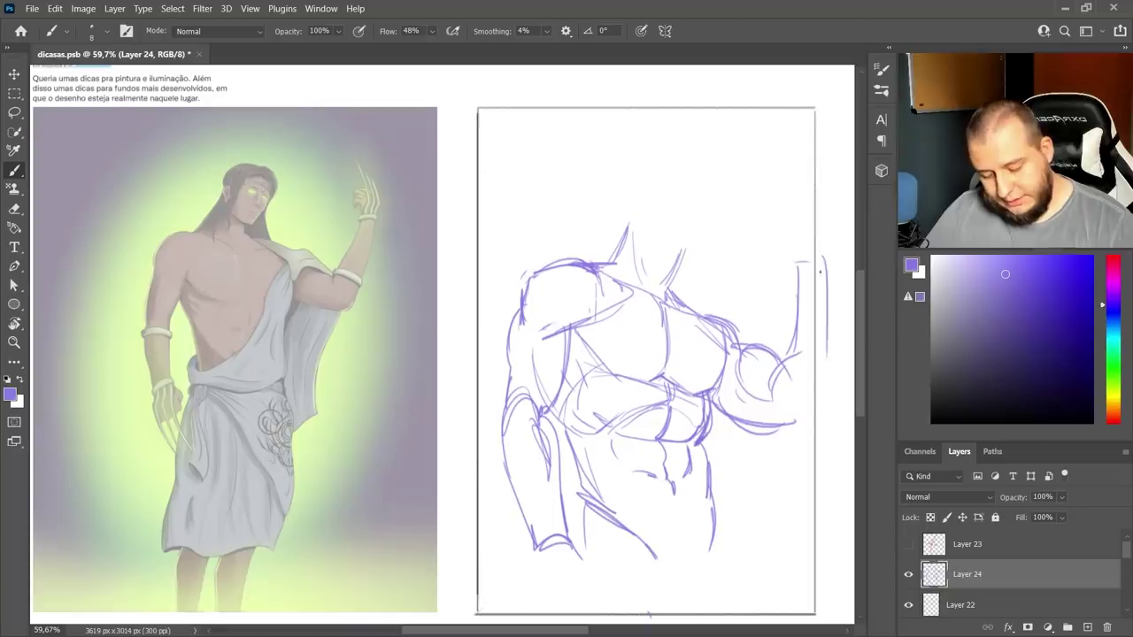
drag(831, 265, 821, 425)
- Shrink the figure sketch further and reposition it so the raised arm fits inside the frame
key(ctrl+t)
drag(832, 219, 792, 263)
drag(782, 282, 781, 254)
drag(802, 212, 795, 204)
drag(785, 214, 742, 368)
click(730, 31)
- Erase the middle portion of the raised forearm's outer line
key(e)
key(b)
key(e)
mouse_move(777, 264)
mouse_down()
mouse_move(772, 395)
mouse_move(779, 332)
mouse_up()
key(b)
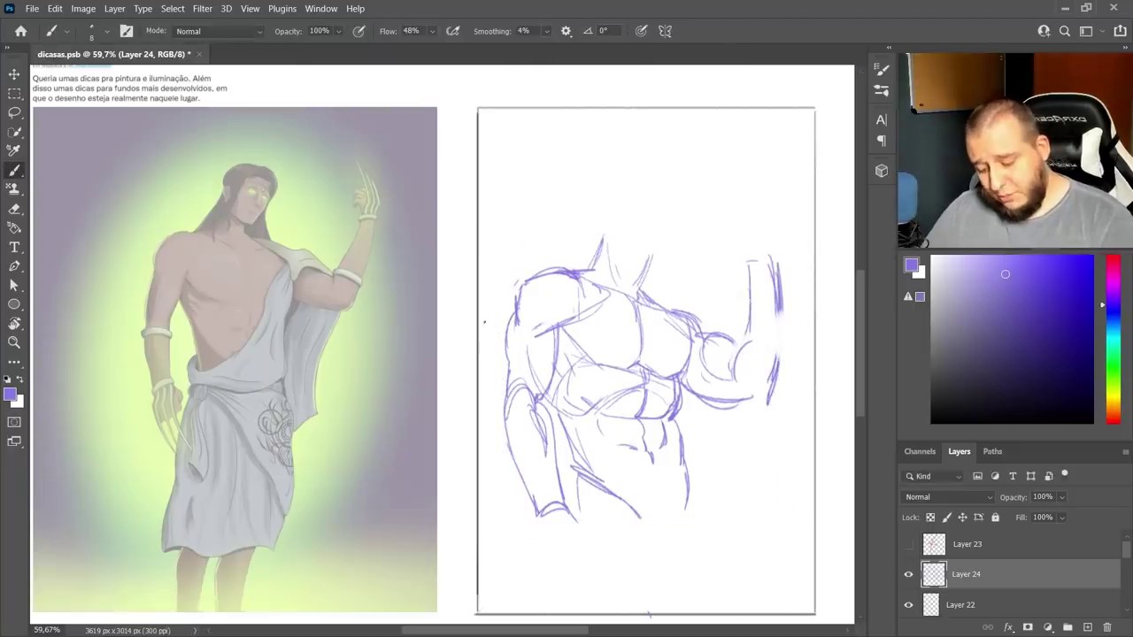
drag(485, 323, 498, 331)
drag(483, 392, 493, 393)
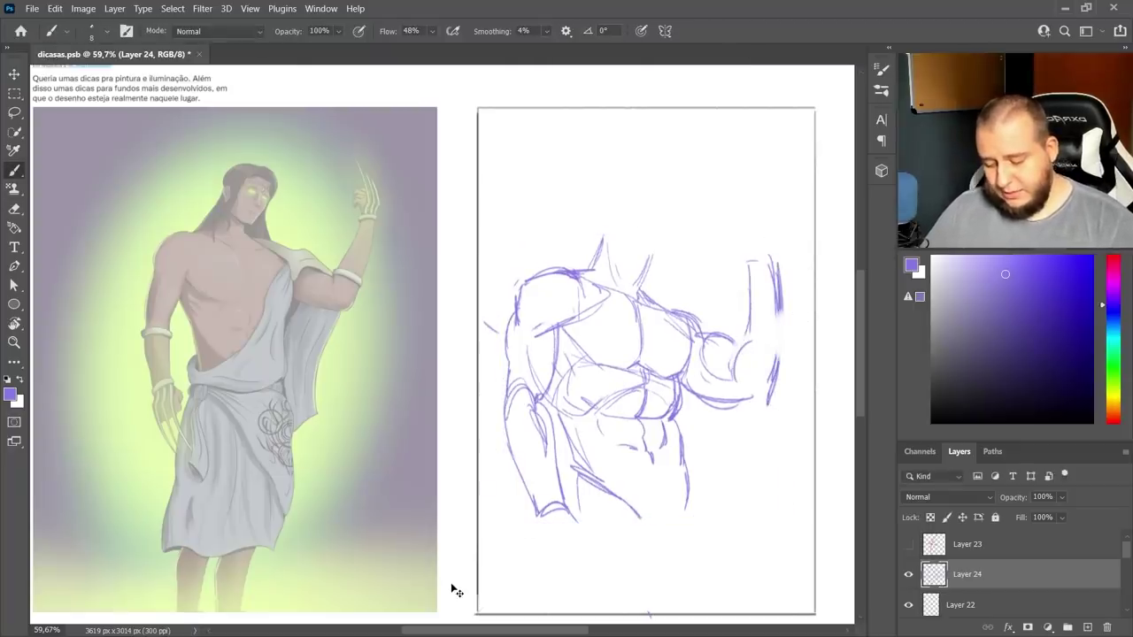
key(ctrl+z)
- Redraw the raised forearm's inner edge and wrist line, erase the excess above the wrist and add a rounded fist
key(e)
key(b)
mouse_move(765, 294)
mouse_down()
mouse_move(750, 306)
mouse_move(753, 350)
mouse_up()
mouse_move(759, 275)
mouse_down()
mouse_move(750, 342)
mouse_move(746, 269)
mouse_move(785, 278)
mouse_up()
key(e)
key(b)
key(e)
key(b)
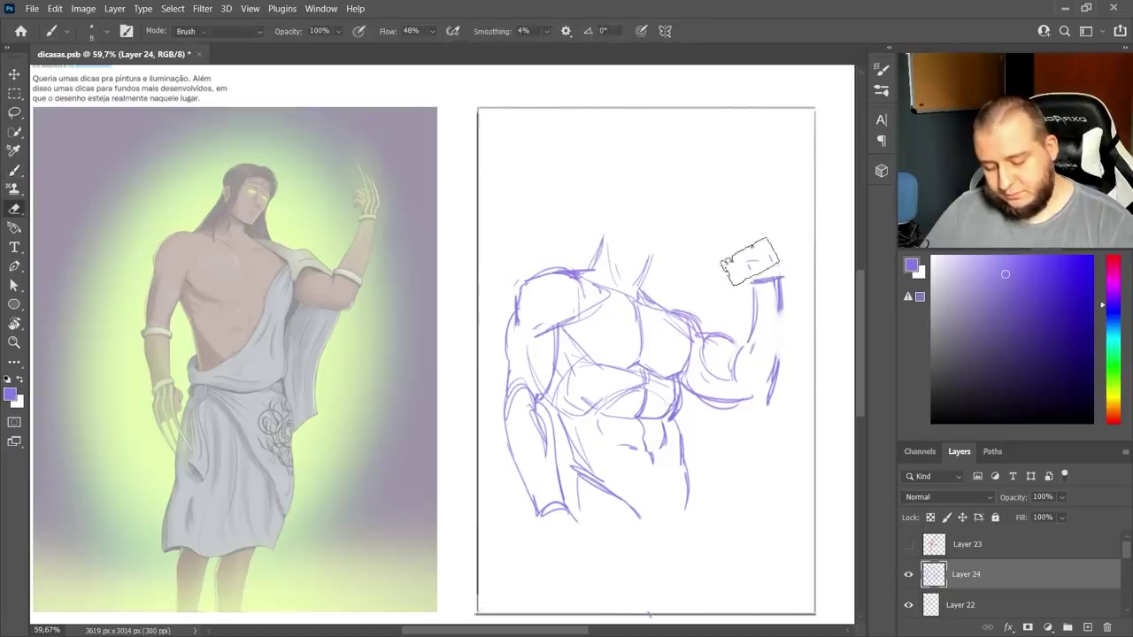
key(b)
mouse_move(765, 224)
mouse_down()
mouse_move(741, 265)
mouse_move(753, 280)
mouse_up()
- Draw the draped cloth running diagonally from the far shoulder across the chest down to the waist
drag(666, 301, 575, 485)
drag(677, 421, 577, 497)
mouse_move(668, 305)
mouse_down()
mouse_move(660, 487)
mouse_move(683, 497)
mouse_up()
drag(643, 288, 721, 326)
drag(689, 336, 740, 342)
- Add the cape-like cloth hanging below the raised arm, with its hem and vertical folds
drag(753, 405, 772, 504)
drag(771, 501, 707, 492)
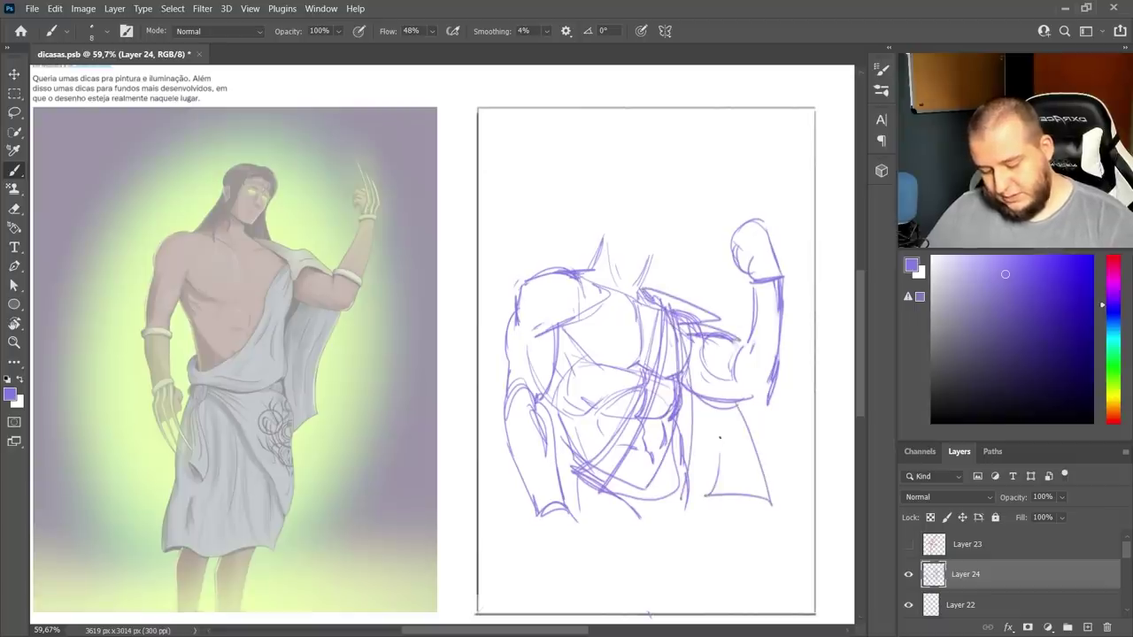
drag(719, 404, 733, 485)
drag(700, 405, 708, 494)
drag(576, 478, 661, 492)
mouse_move(581, 485)
mouse_down()
mouse_move(684, 528)
mouse_move(713, 597)
mouse_up()
drag(655, 531, 586, 602)
drag(573, 493, 532, 622)
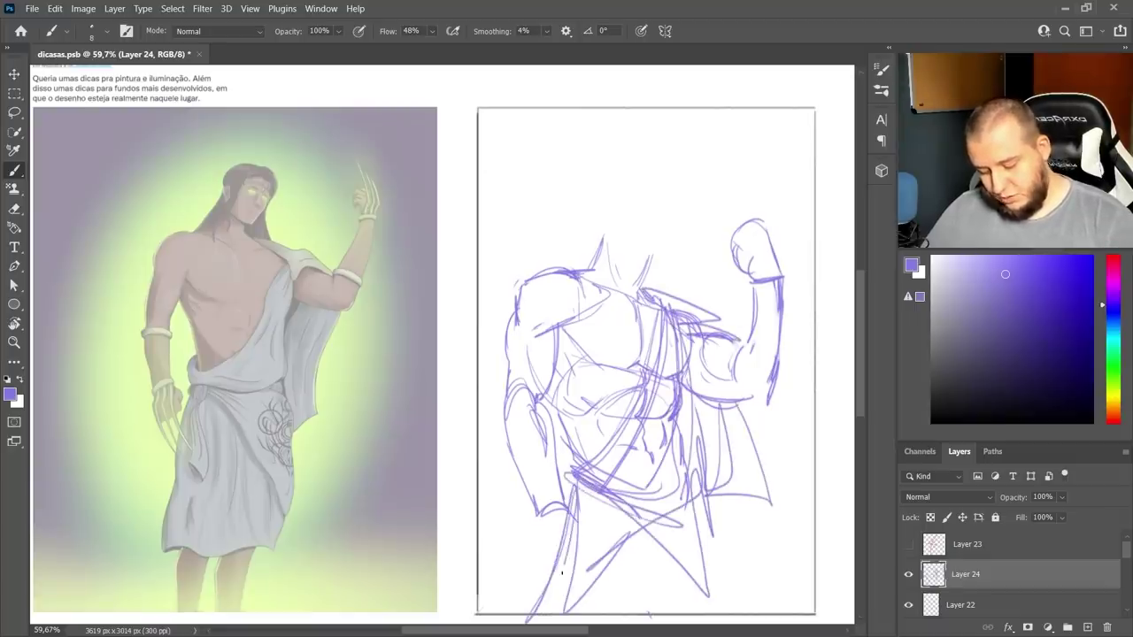
key(ctrl+z)
key(ctrl+z)
key(ctrl+z)
key(ctrl+z)
key(ctrl+z)
- Draw the near hip's outer line and the curved folds of the cloth wrapped around the waist
drag(569, 484, 567, 584)
drag(561, 529, 541, 617)
drag(579, 475, 565, 567)
drag(578, 502, 687, 493)
drag(574, 473, 699, 473)
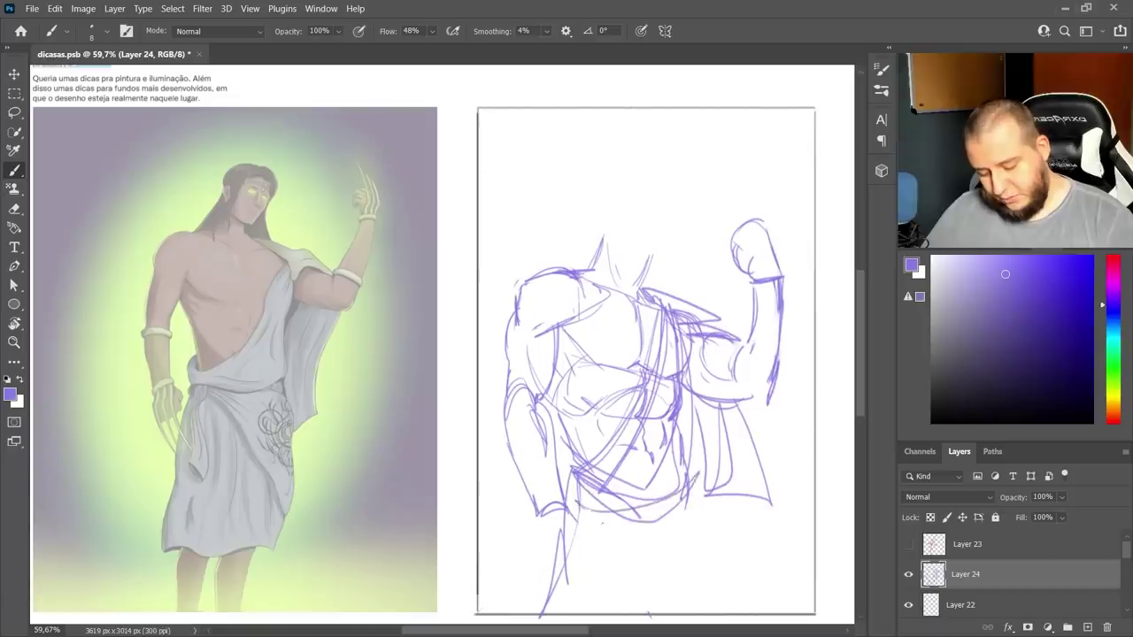
- Add the skirt's far edge and long diagonal folds falling from the far hip
drag(581, 507, 698, 492)
drag(692, 448, 722, 613)
mouse_move(700, 464)
mouse_down()
mouse_move(700, 528)
mouse_move(623, 602)
mouse_up()
drag(685, 508, 584, 595)
drag(640, 571, 706, 611)
- Sketch a rounded fist and the outer forearm line on the lowered arm, and rotate the whole sketch slightly counterclockwise
drag(537, 515, 530, 561)
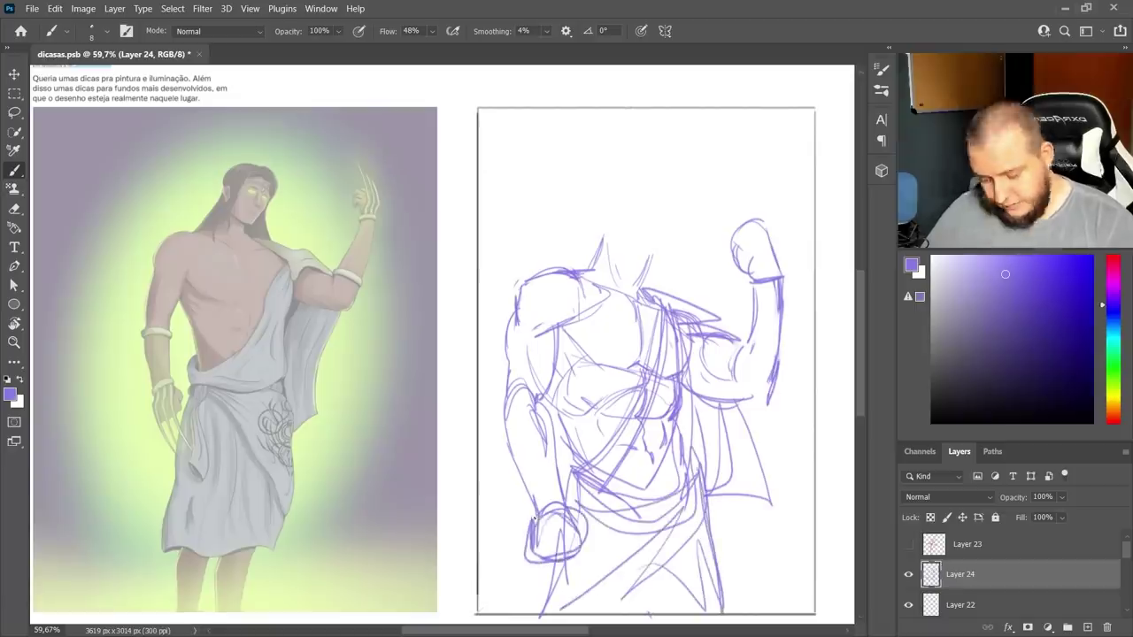
drag(505, 416, 537, 519)
key(ctrl+t)
drag(823, 311, 812, 293)
key(Return)
- Sketch the head above the neck with a rounded skull, curved brow line, side contours and jaw
mouse_move(601, 218)
mouse_down()
mouse_move(629, 177)
mouse_move(615, 182)
mouse_move(625, 196)
mouse_move(637, 164)
mouse_move(609, 192)
mouse_move(677, 194)
mouse_move(606, 181)
mouse_move(595, 229)
mouse_up()
drag(659, 168, 651, 226)
drag(665, 168, 647, 259)
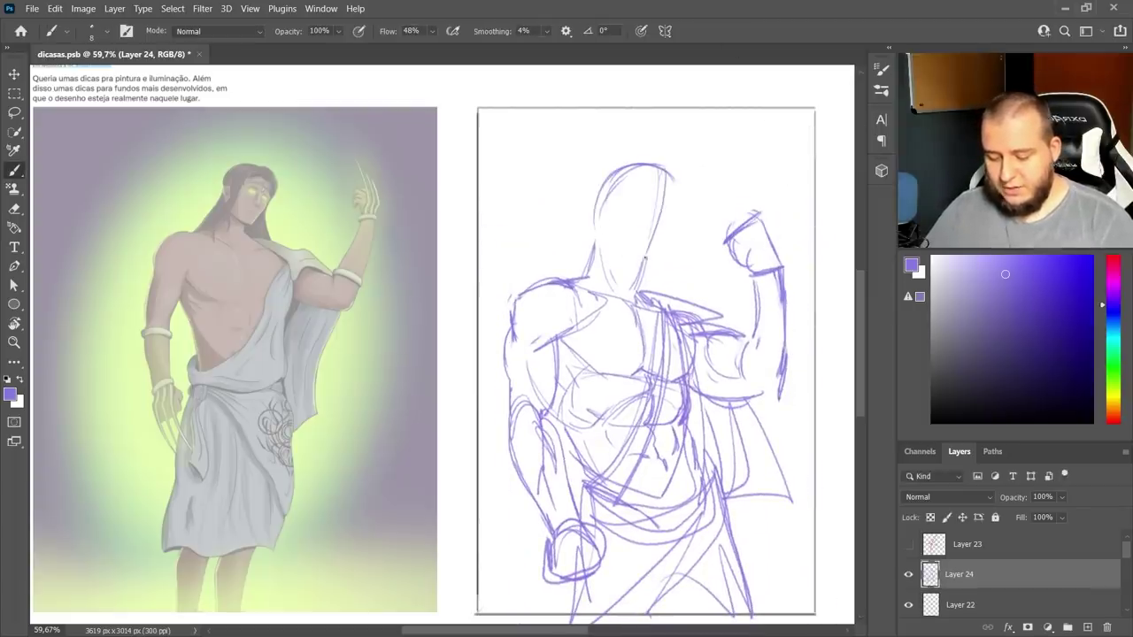
drag(598, 217, 669, 193)
drag(671, 174, 680, 216)
drag(613, 188, 600, 244)
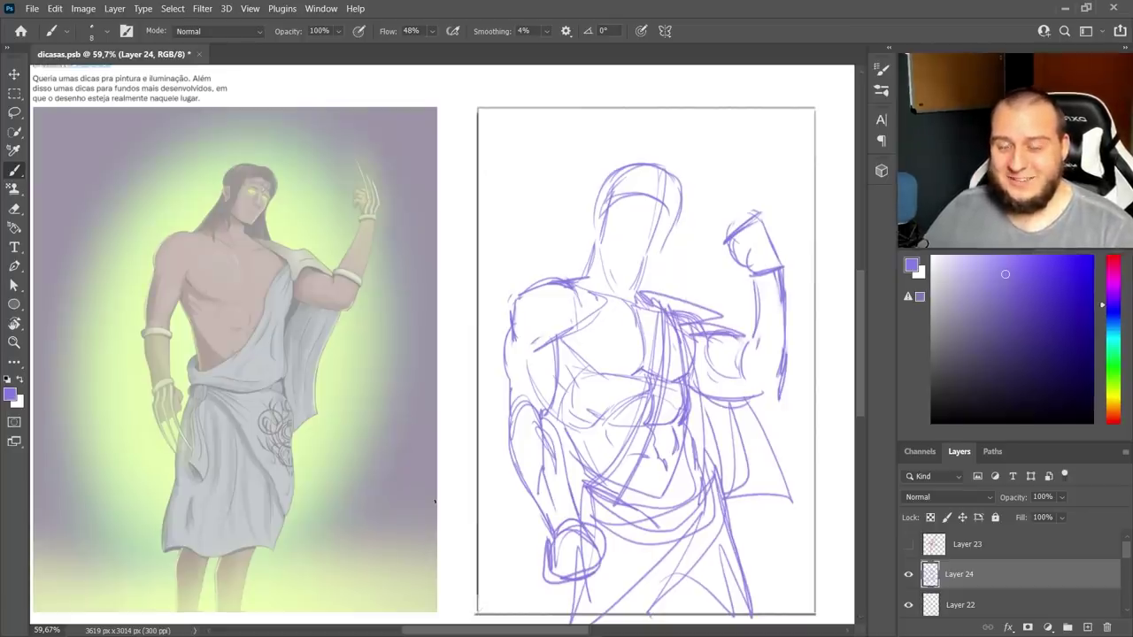
mouse_move(611, 200)
mouse_down()
mouse_move(607, 230)
mouse_move(634, 252)
mouse_up()
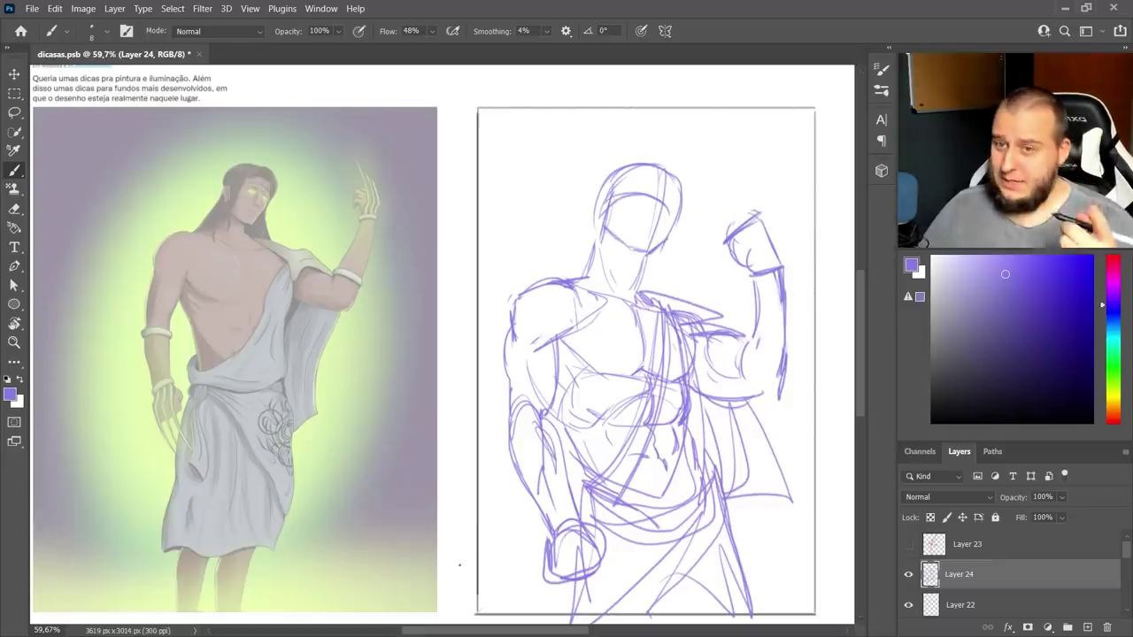
- Clean up the lines around the chin and neck, redraw the neck's sides and muscles, and add the ear
key(e)
mouse_move(656, 243)
mouse_down()
mouse_move(655, 257)
mouse_move(666, 239)
mouse_up()
key(b)
key(e)
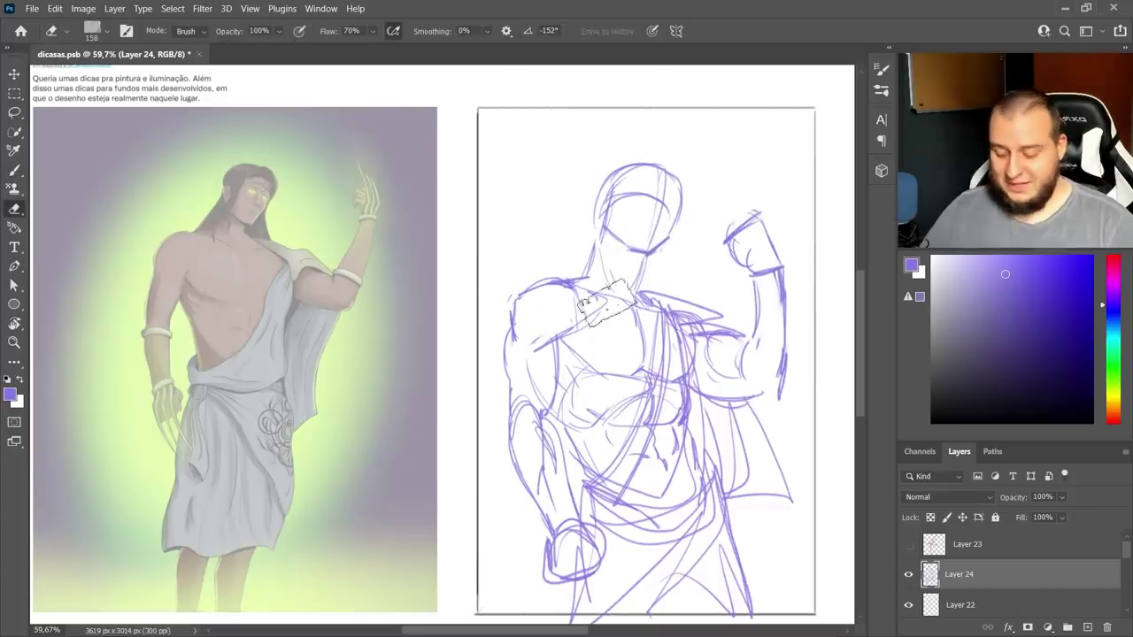
key(b)
drag(593, 234, 586, 277)
drag(646, 259, 637, 296)
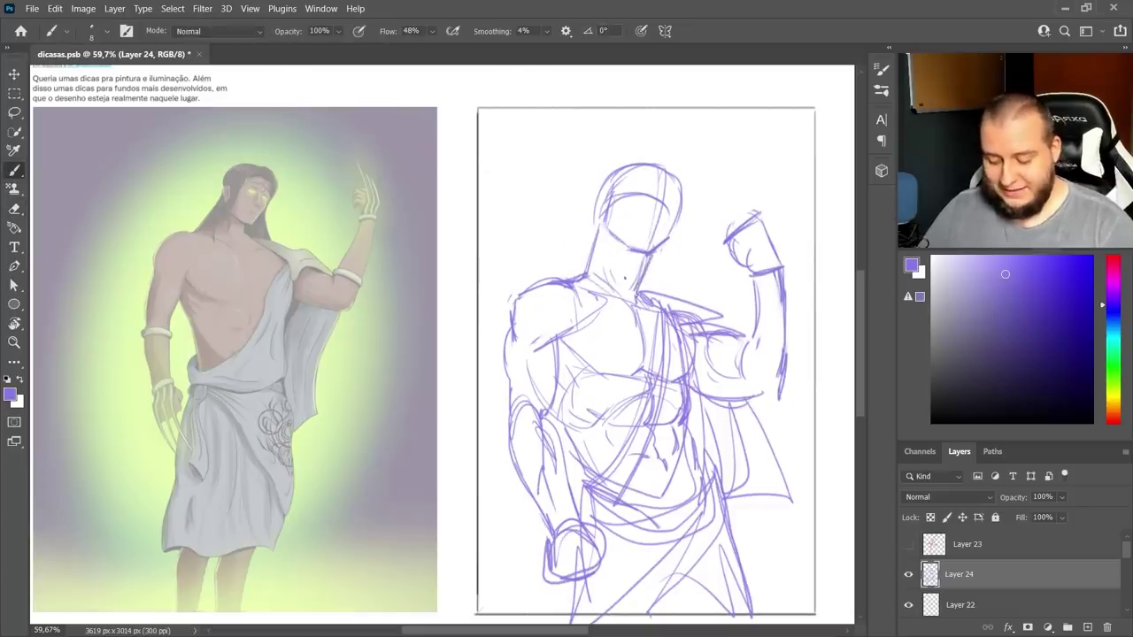
drag(615, 243, 609, 281)
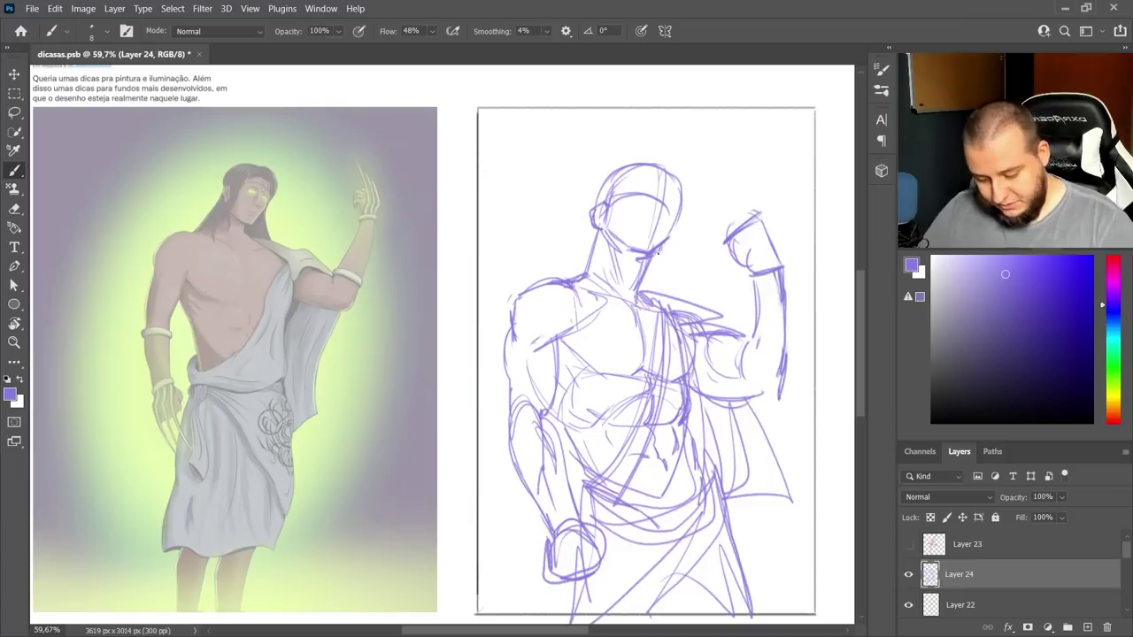
- Draw the face's far contour, eyes, nose and mouth, and strengthen the chin
mouse_move(658, 253)
mouse_down()
mouse_move(681, 182)
mouse_move(668, 217)
mouse_up()
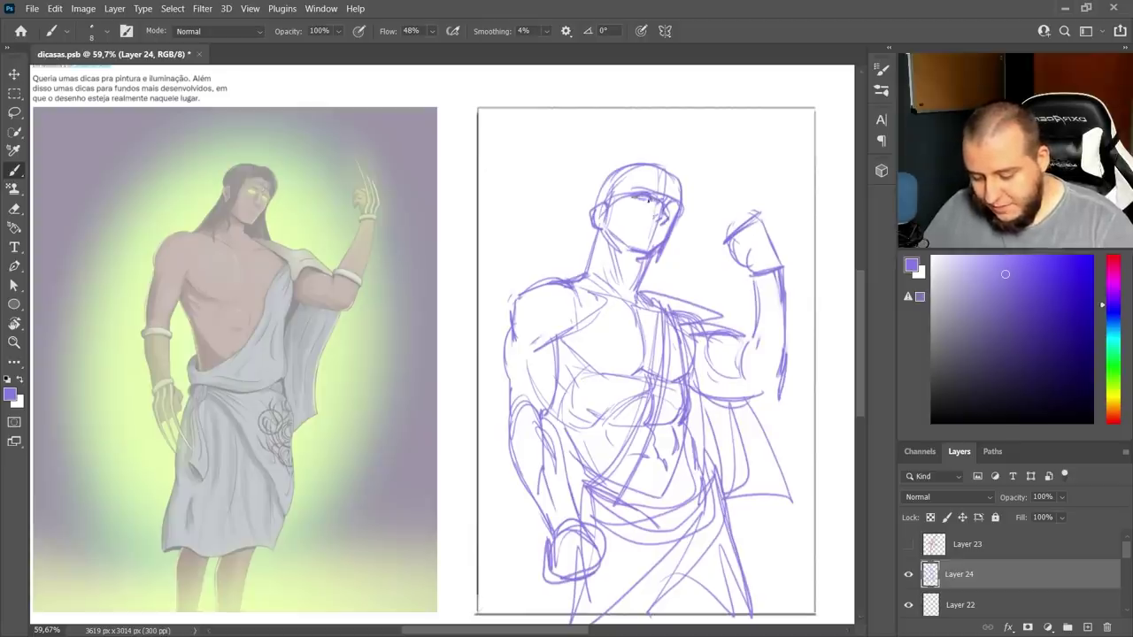
drag(647, 184, 659, 193)
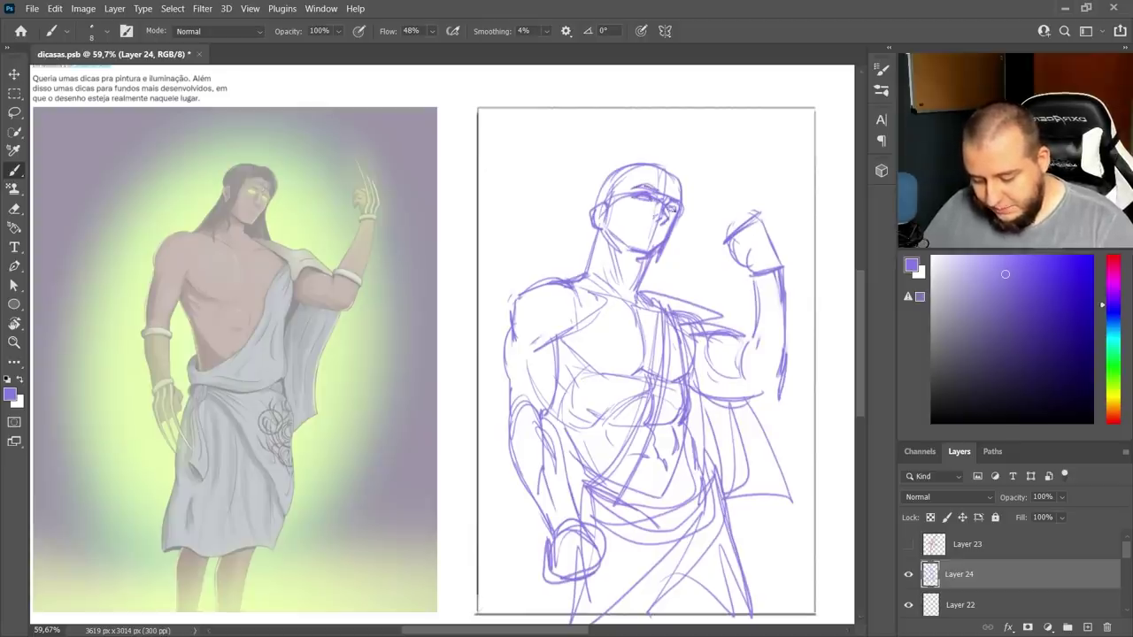
mouse_move(642, 232)
mouse_down()
mouse_move(658, 231)
mouse_move(653, 258)
mouse_up()
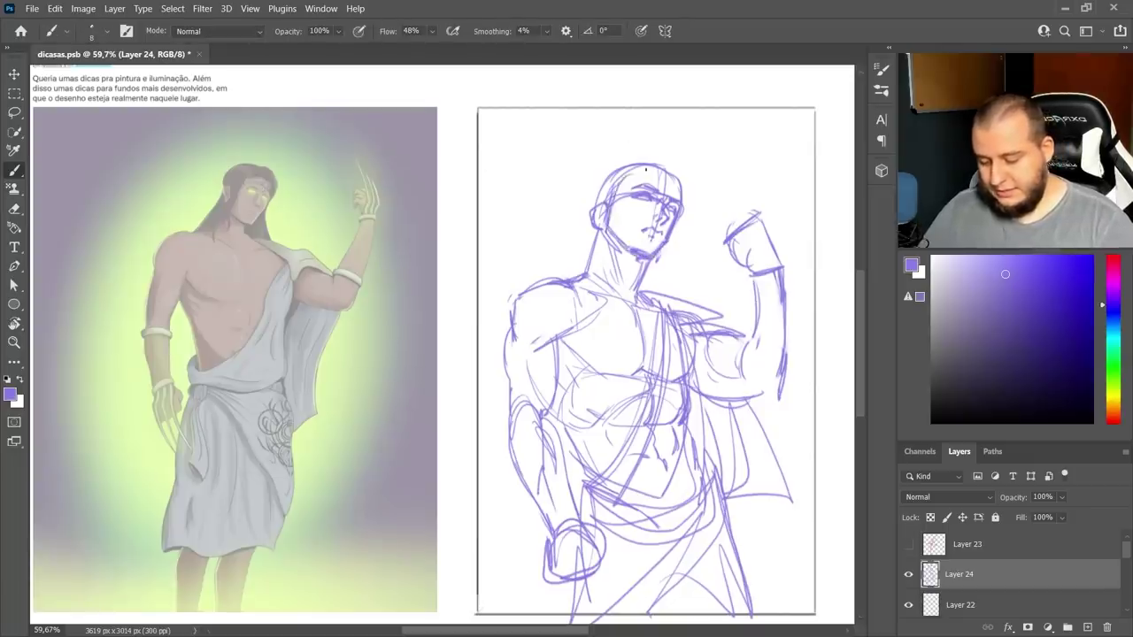
- Draw long straight hair with a band across the forehead, falling on both sides of the face to the shoulders
mouse_move(645, 169)
mouse_down()
mouse_move(636, 181)
mouse_move(677, 177)
mouse_move(620, 292)
mouse_up()
drag(681, 190, 674, 301)
drag(671, 235, 664, 306)
drag(668, 246, 651, 306)
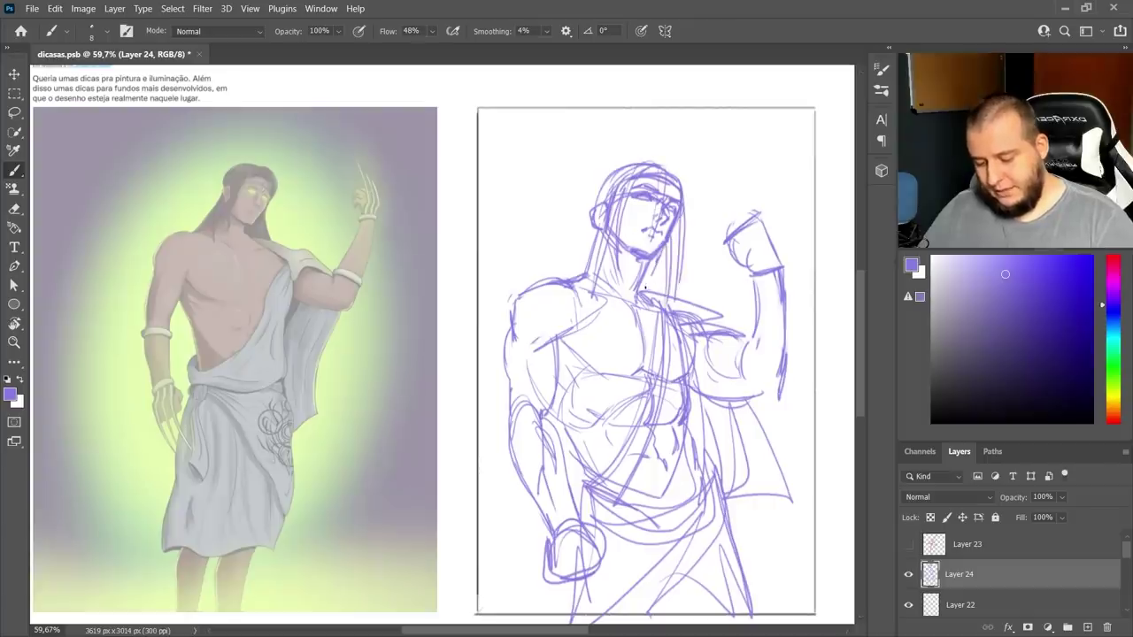
drag(671, 173, 690, 301)
mouse_move(620, 164)
mouse_down()
mouse_move(591, 205)
mouse_move(580, 275)
mouse_up()
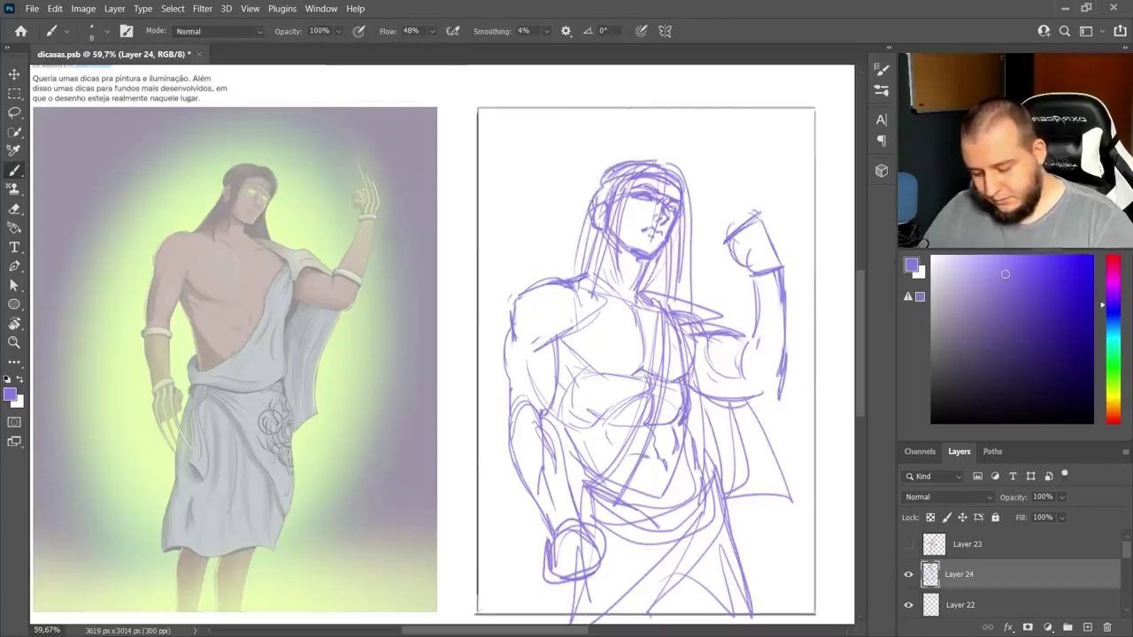
mouse_move(598, 179)
mouse_down()
mouse_move(598, 226)
mouse_move(565, 279)
mouse_up()
key(e)
key(b)
mouse_move(587, 220)
mouse_down()
mouse_move(567, 276)
mouse_move(580, 305)
mouse_up()
- Strengthen the contours of the near shoulder, the lowered arm and the near chest muscle
drag(556, 280, 511, 305)
drag(508, 329, 537, 524)
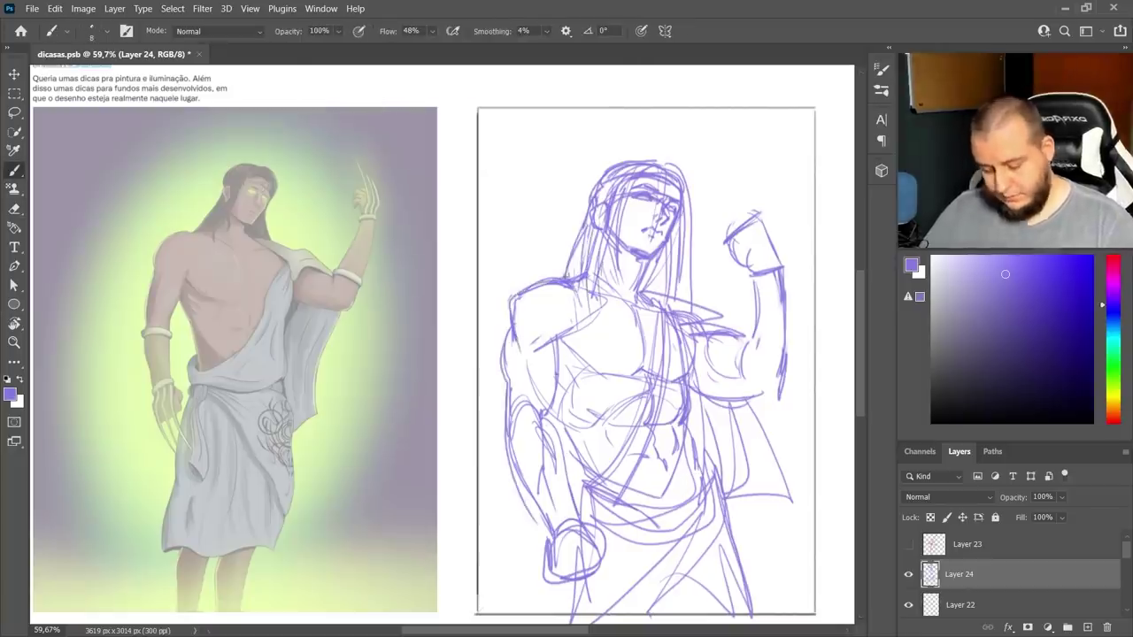
drag(562, 340, 644, 372)
drag(602, 294, 648, 365)
- Reinforce the raised arm's forearm and elbow, add an armband, and rework the fist's curled fingers
drag(755, 277, 788, 345)
drag(708, 395, 777, 400)
key(e)
drag(727, 242, 743, 253)
key(b)
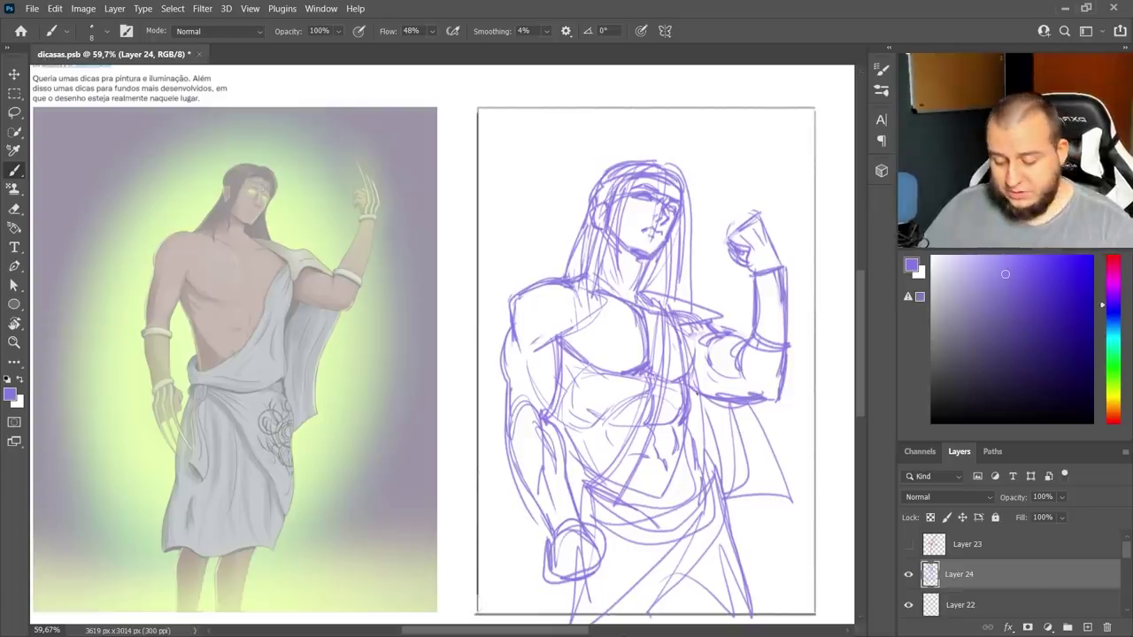
- Select the head and hair with the Lasso, scale them down to 91.26% and deselect
key(l)
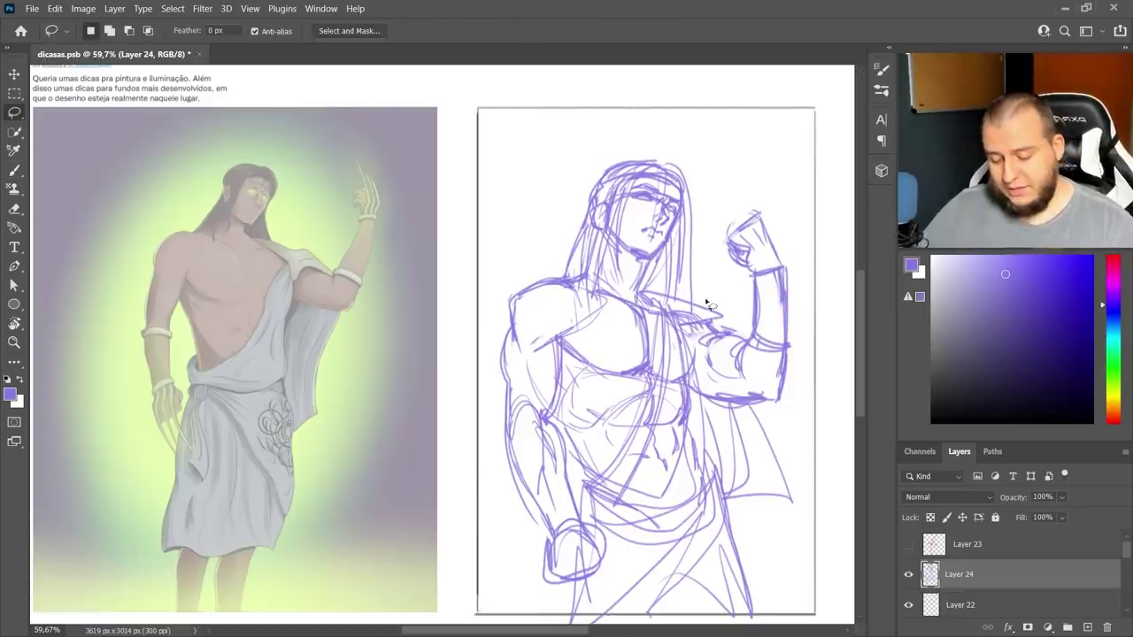
mouse_move(708, 292)
mouse_down()
mouse_move(709, 222)
mouse_move(601, 165)
mouse_move(565, 279)
mouse_move(624, 249)
mouse_move(654, 270)
mouse_move(655, 301)
mouse_move(703, 304)
mouse_move(710, 293)
mouse_up()
key(ctrl+t)
drag(709, 143, 696, 184)
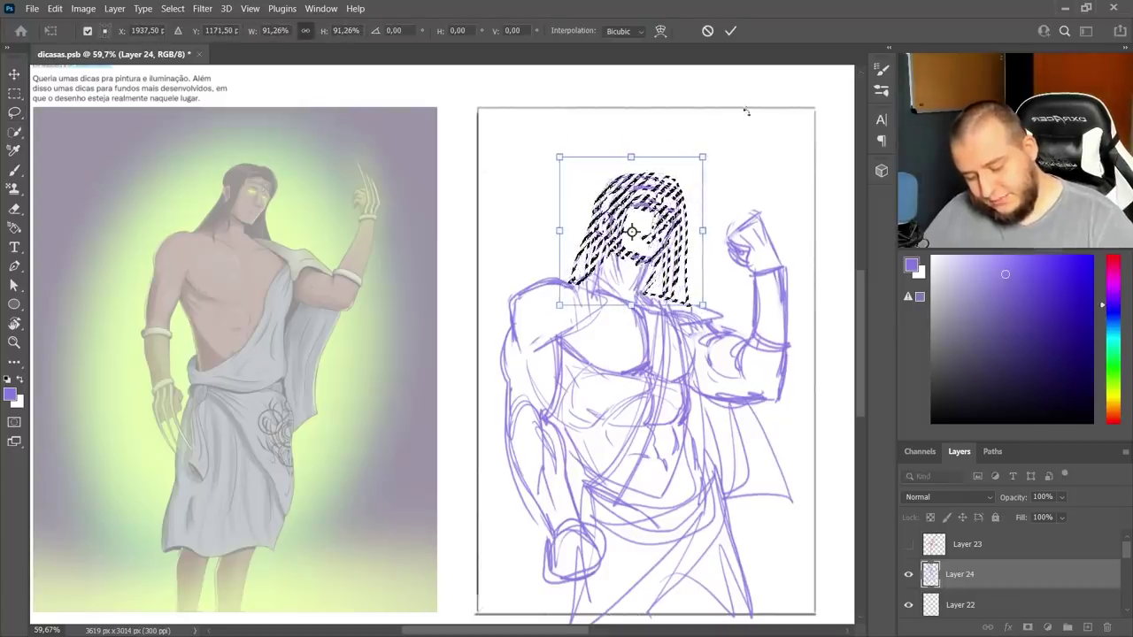
click(731, 31)
key(ctrl+d)
key(b)
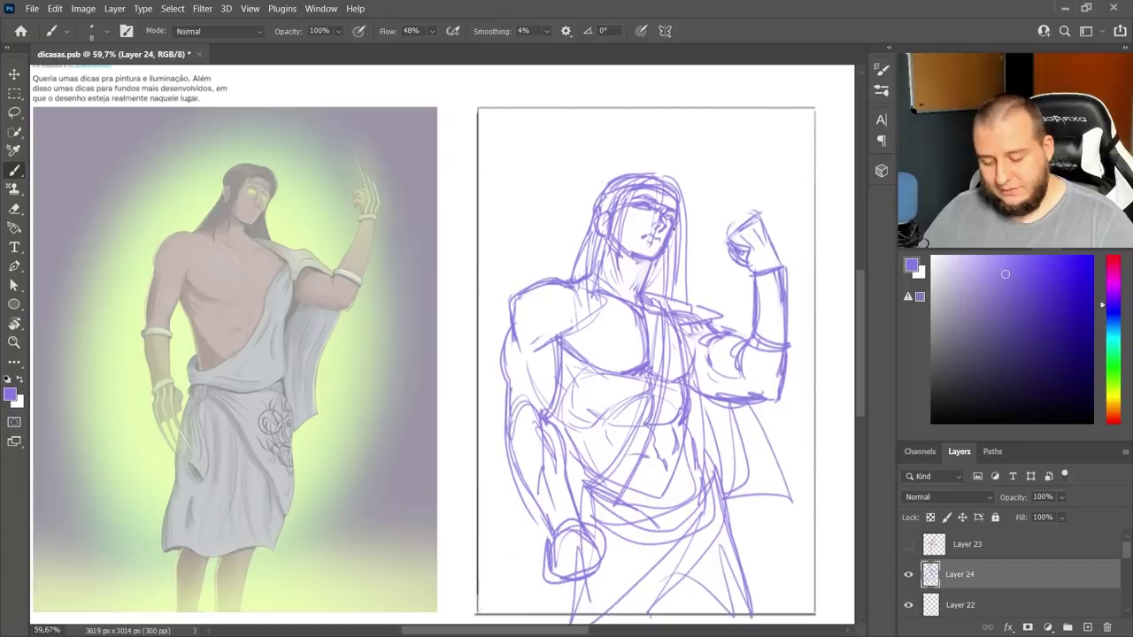
- Erase the stray lines below the resized head and redraw the jaw and neck lines
key(e)
key(b)
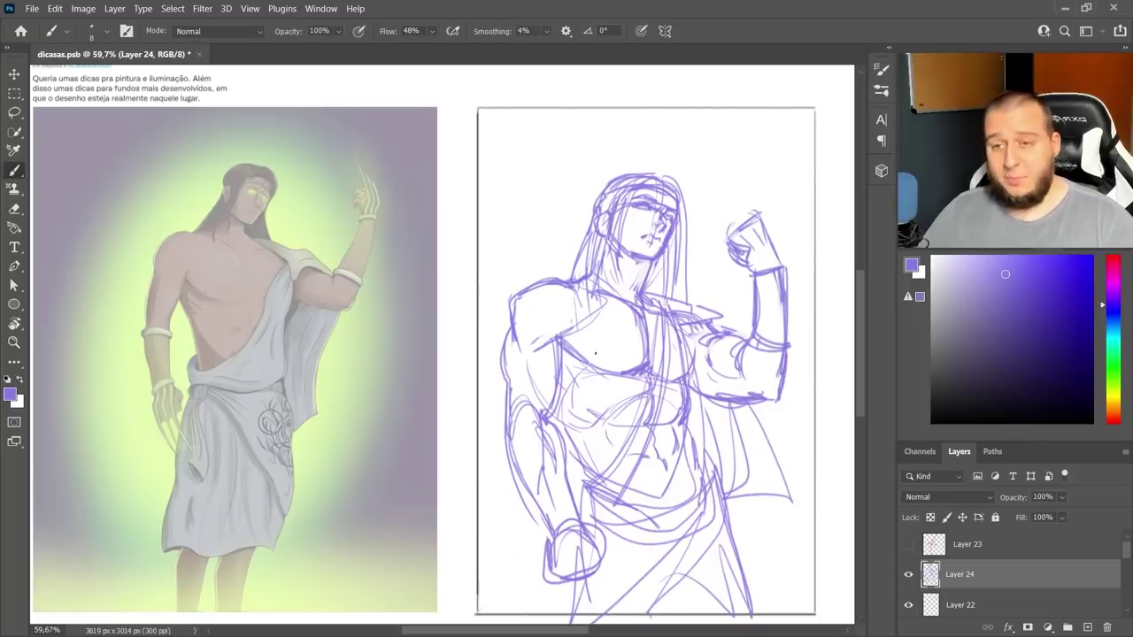
key(e)
mouse_move(627, 269)
mouse_down()
mouse_move(639, 293)
mouse_move(639, 264)
mouse_up()
key(b)
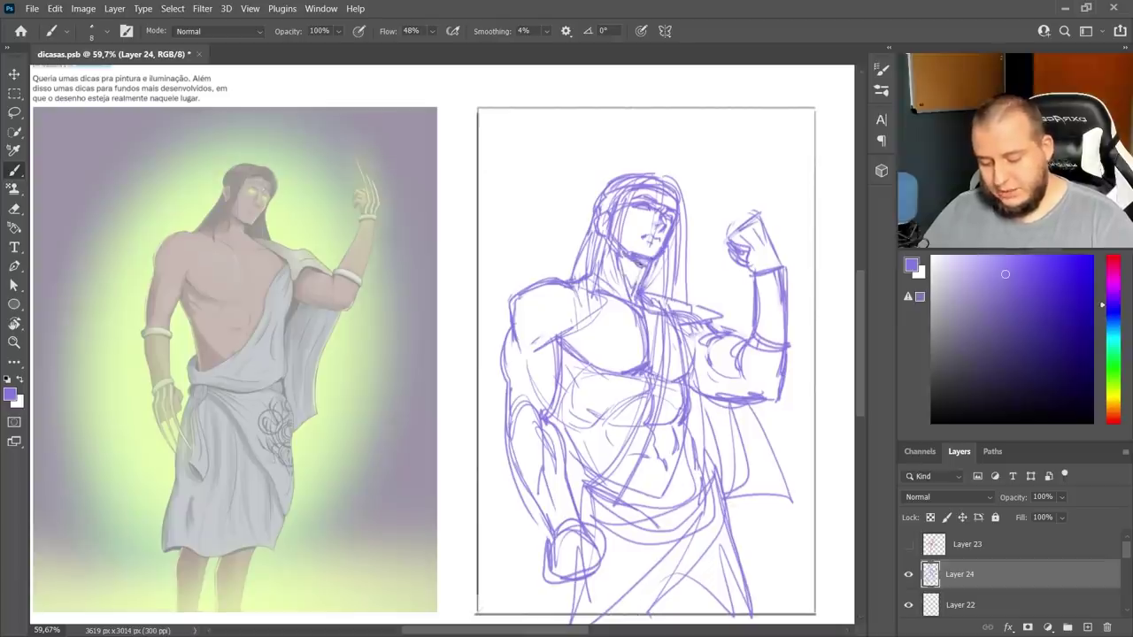
- Erase the raised fist and redraw the hand with long upward claws and curled fingers
key(e)
drag(745, 216, 763, 213)
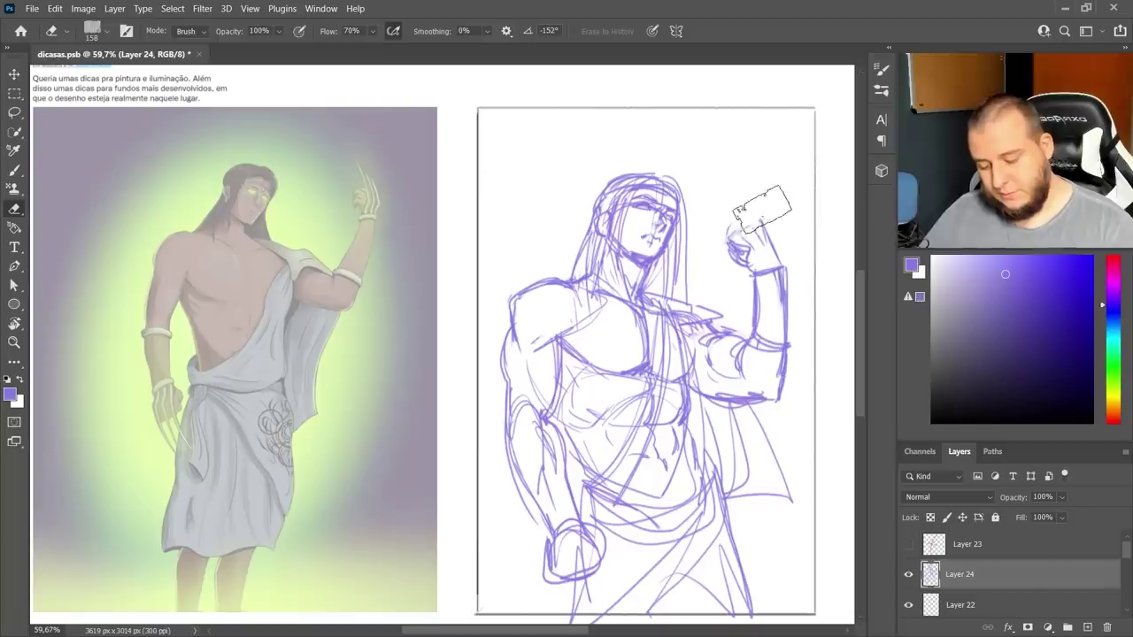
key(b)
mouse_move(759, 267)
mouse_down()
mouse_move(714, 151)
mouse_move(769, 273)
mouse_move(722, 133)
mouse_move(775, 268)
mouse_move(723, 133)
mouse_up()
drag(740, 131, 781, 266)
key(e)
drag(745, 253, 728, 234)
key(b)
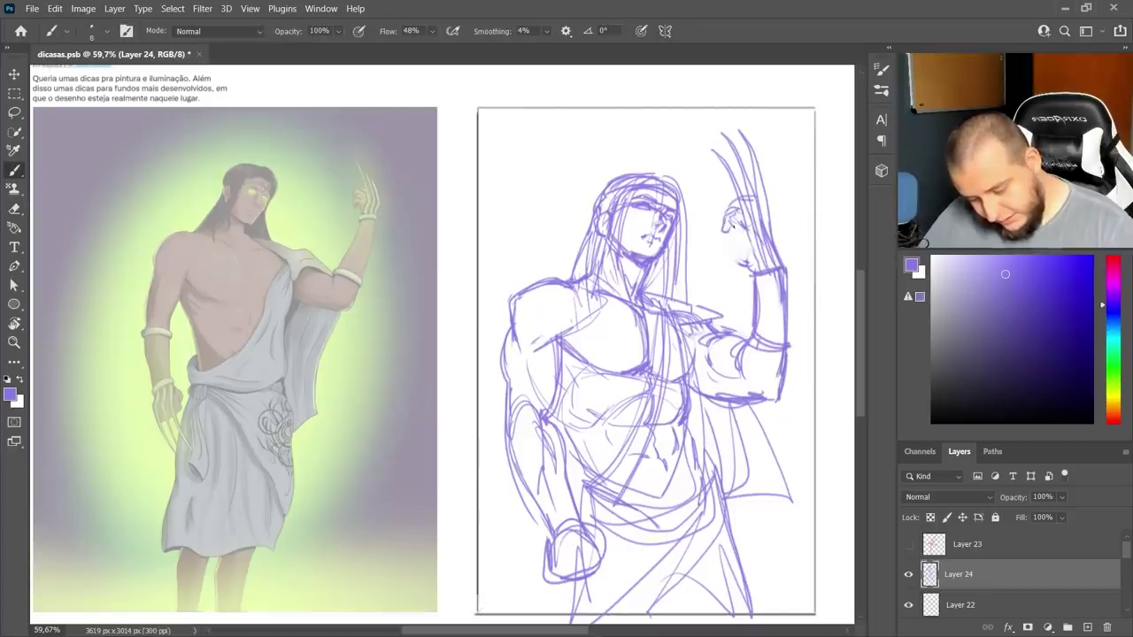
- Clean up the raised hand's palm and wrist, then redraw the bracelet and the forearm's edges
key(e)
mouse_move(734, 227)
mouse_down()
mouse_move(746, 267)
mouse_move(781, 273)
mouse_move(793, 292)
mouse_up()
key(b)
key(e)
key(b)
key(e)
key(b)
mouse_move(785, 273)
mouse_down()
mouse_move(787, 333)
mouse_move(749, 329)
mouse_up()
key(e)
key(b)
drag(758, 278, 752, 338)
- Replace the lowered fist with an open hand with fingers and long claws, adding a bracelet and a forearm band
key(e)
mouse_move(550, 524)
mouse_down()
mouse_move(567, 564)
mouse_move(598, 580)
mouse_move(556, 584)
mouse_up()
key(b)
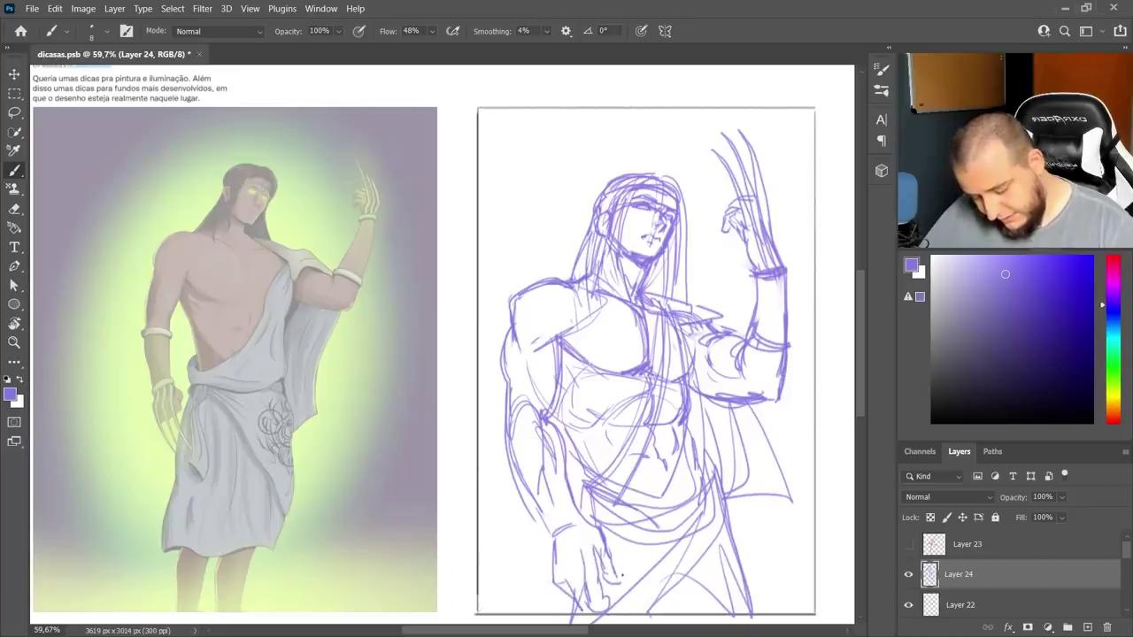
drag(623, 576, 614, 583)
drag(571, 531, 577, 581)
drag(549, 513, 566, 619)
drag(557, 432, 513, 459)
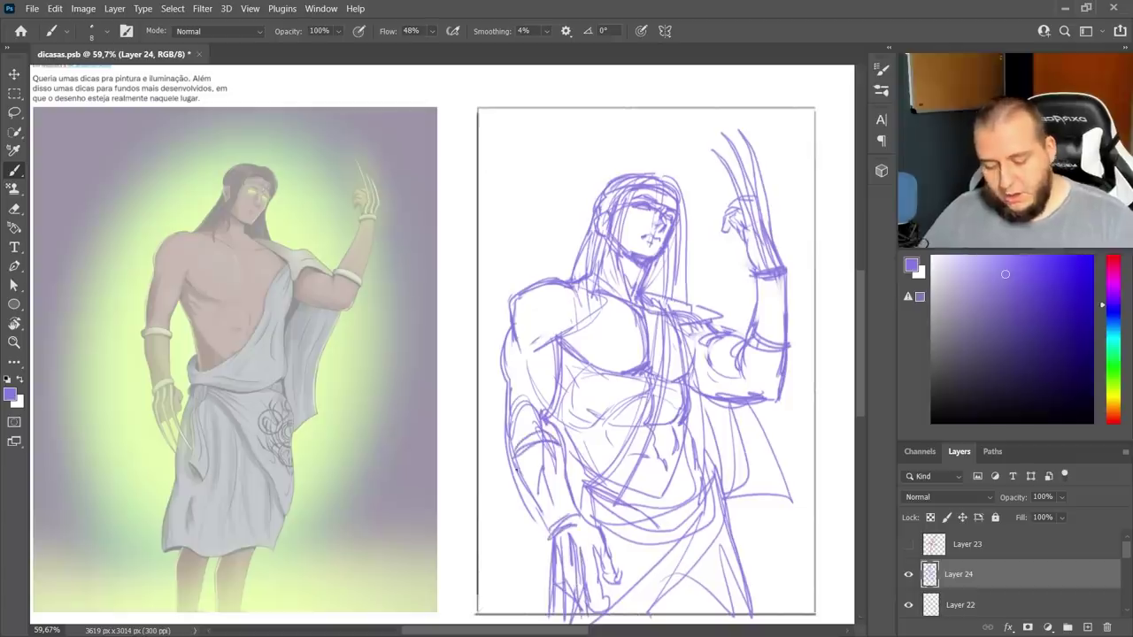
- Widen the cape hanging below the raised arm with a new outer edge and a folded hem
drag(726, 507, 776, 504)
drag(754, 401, 807, 508)
mouse_move(807, 507)
mouse_down()
mouse_move(727, 519)
mouse_move(748, 525)
mouse_up()
- Erase the old lines inside the chest drape and redraw its diagonal edge and folds down to the waist
key(e)
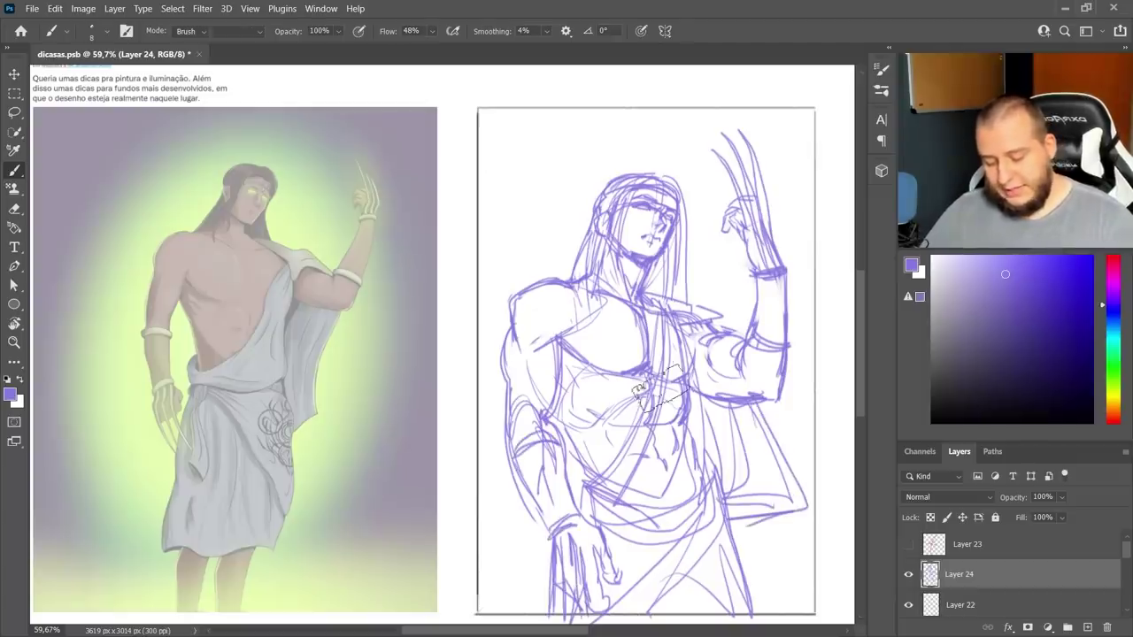
drag(662, 345, 625, 461)
drag(676, 382, 664, 436)
key(b)
mouse_move(680, 322)
mouse_down()
mouse_move(690, 476)
mouse_move(583, 494)
mouse_move(604, 478)
mouse_up()
drag(582, 483, 651, 504)
drag(680, 327, 660, 497)
mouse_move(669, 388)
mouse_down()
mouse_move(696, 508)
mouse_move(671, 520)
mouse_up()
drag(710, 452, 625, 532)
mouse_move(685, 317)
mouse_down()
mouse_move(701, 391)
mouse_move(674, 546)
mouse_up()
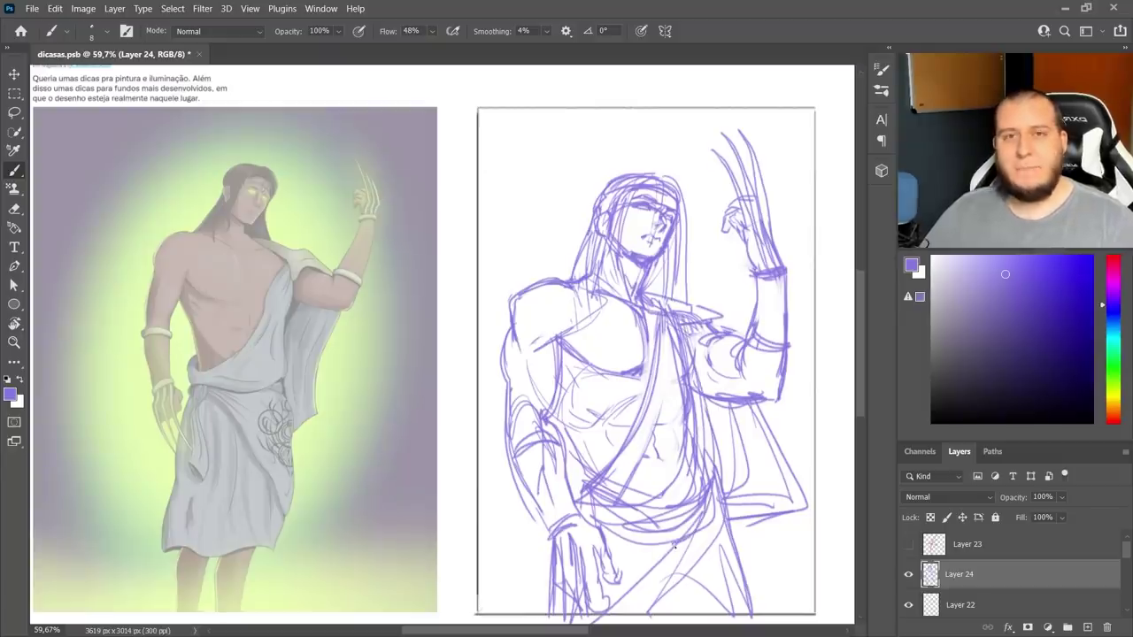
- Erase the skirt lines crossing the lowered fingers and add more folds below the waist and far hip
key(e)
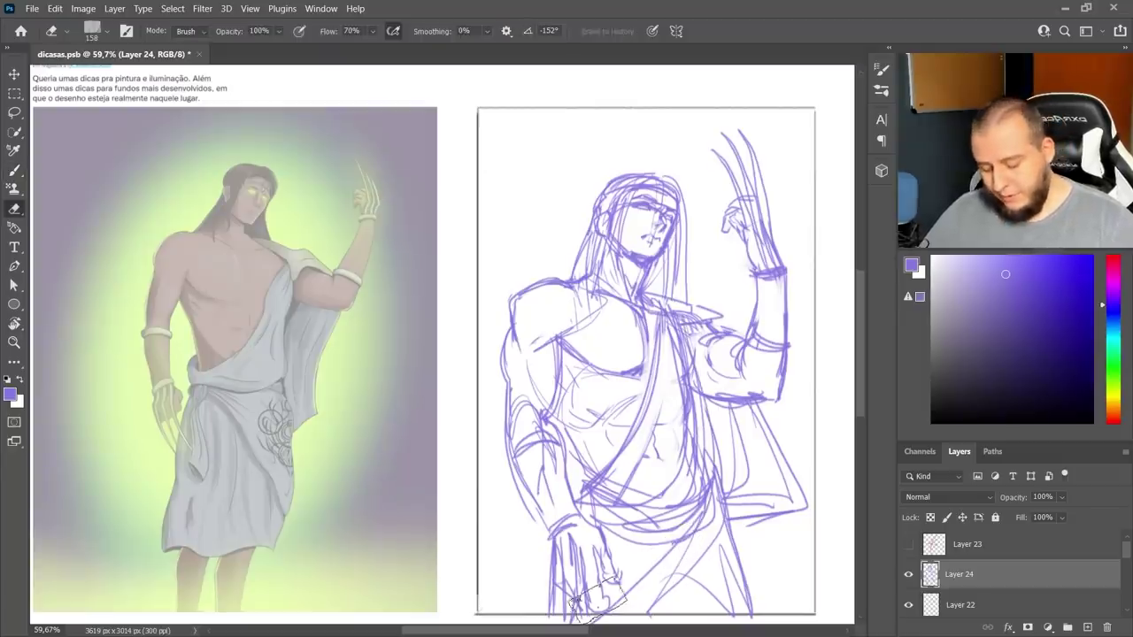
drag(598, 601, 602, 603)
key(b)
mouse_move(683, 506)
mouse_down()
mouse_move(620, 613)
mouse_move(691, 586)
mouse_up()
drag(742, 522, 734, 574)
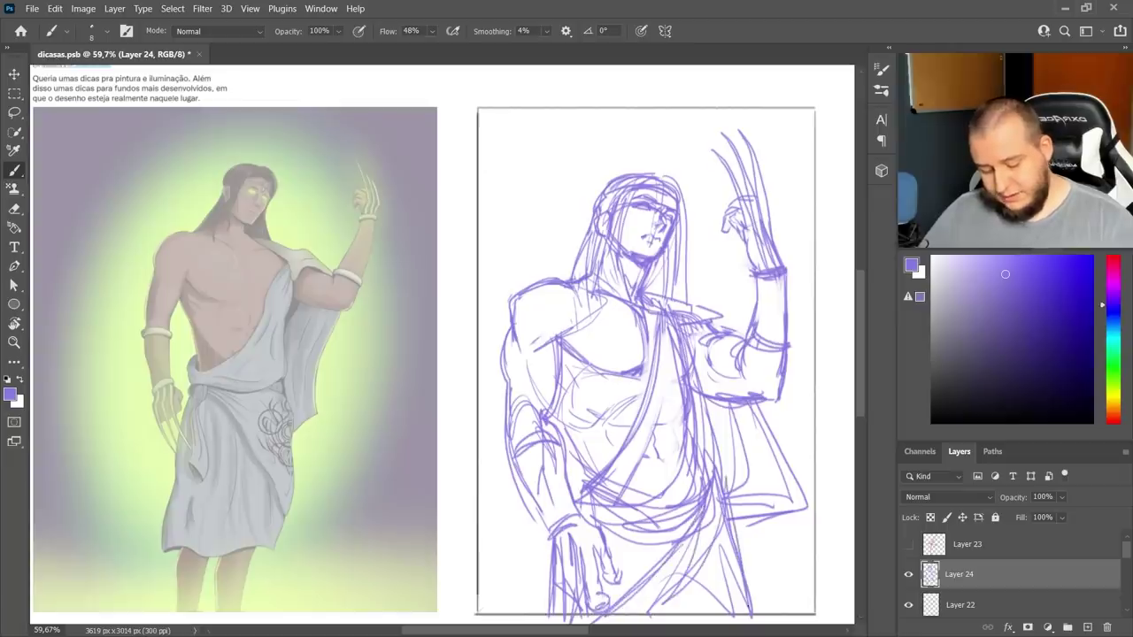
drag(731, 469, 724, 504)
drag(752, 506, 735, 621)
- Scale the whole sketch to 103.44% and rotate it by -5.37°
key(ctrl+t)
mouse_move(814, 210)
mouse_down()
mouse_move(824, 172)
mouse_move(815, 94)
mouse_move(811, 102)
mouse_up()
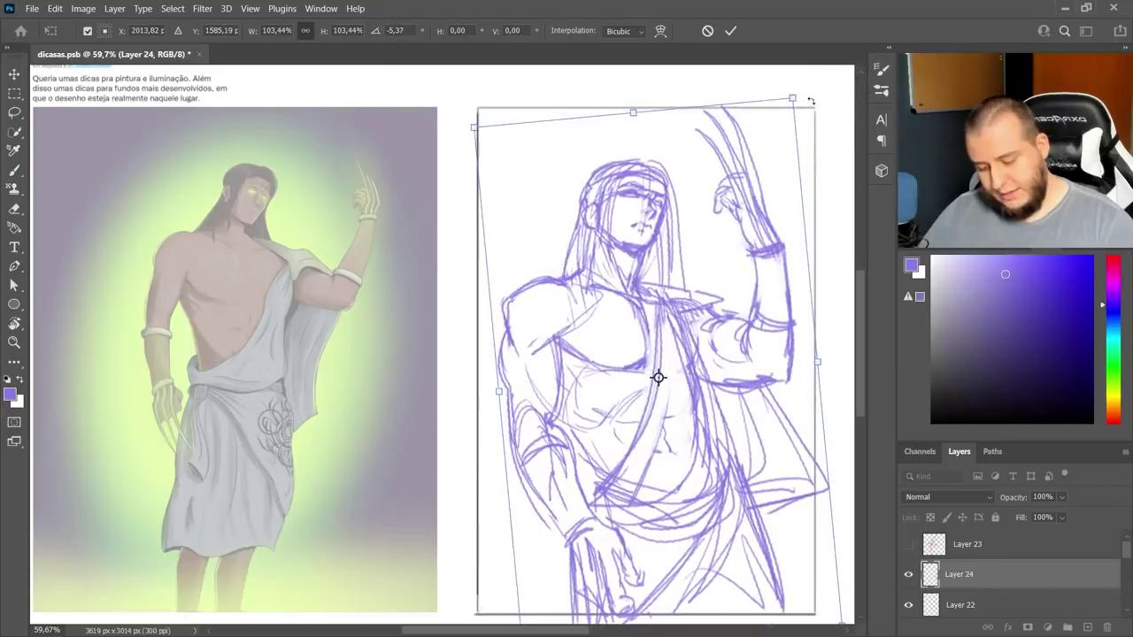
click(732, 32)
key(b)
drag(539, 101, 634, 445)
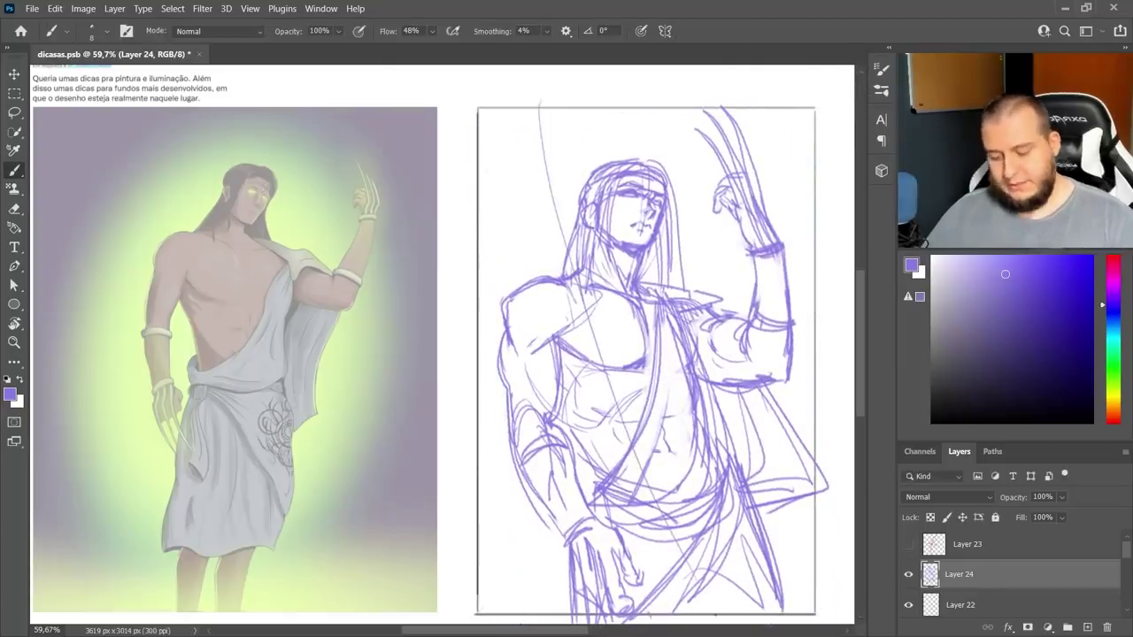
key(ctrl+z)
- Set the eraser to the soft Fofão brush at 300 px
key(z)
click(646, 232)
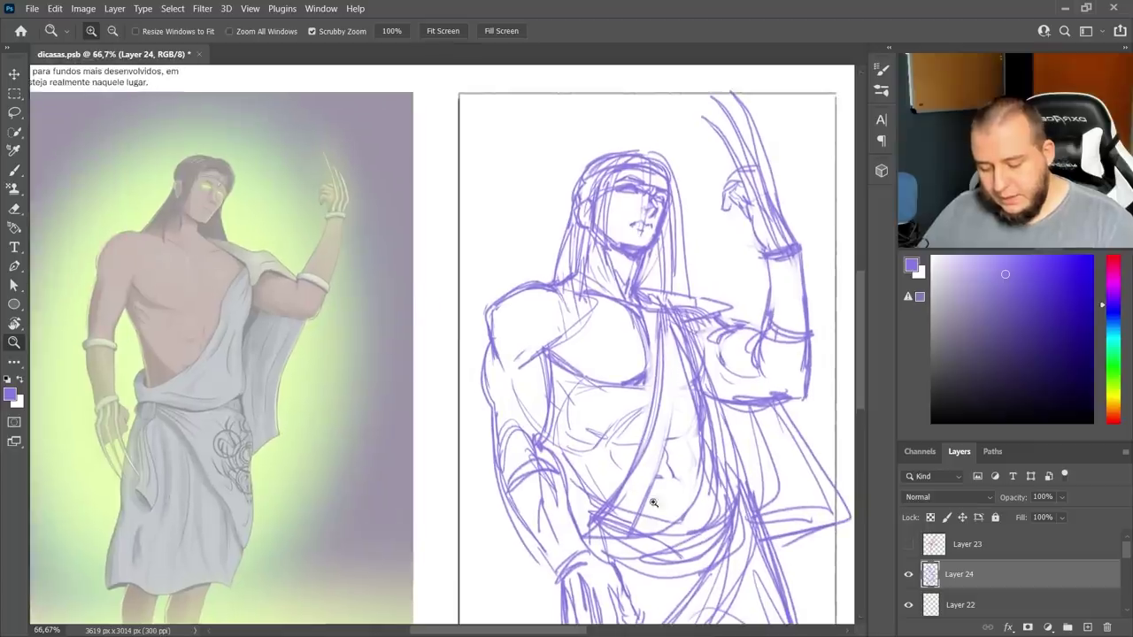
key(e)
right_click(666, 266)
click(938, 427)
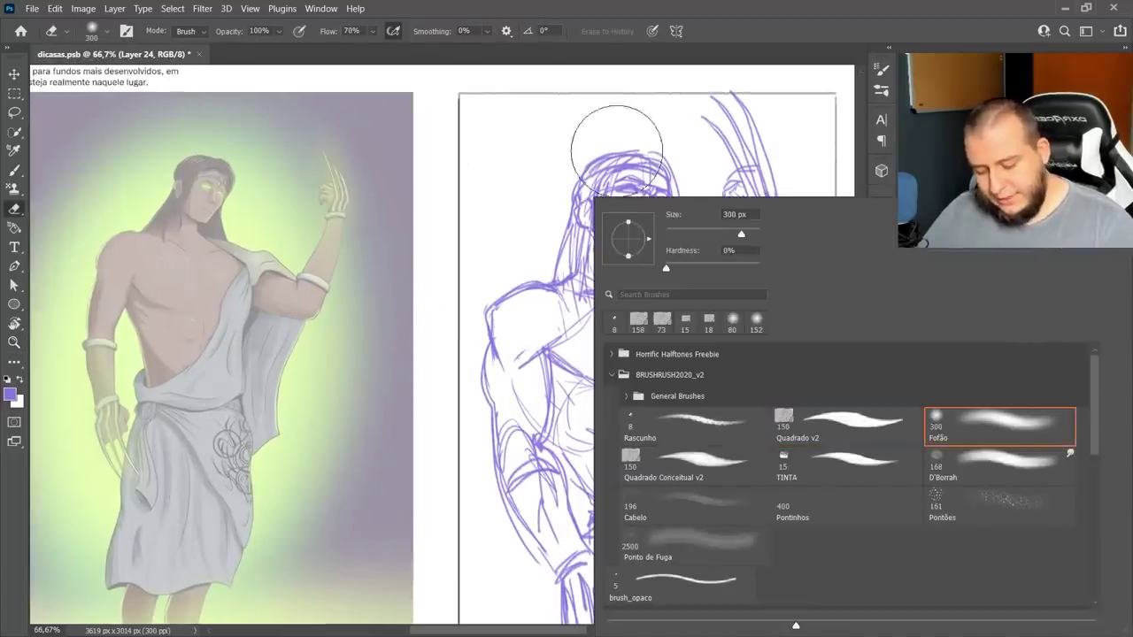
key(Return)
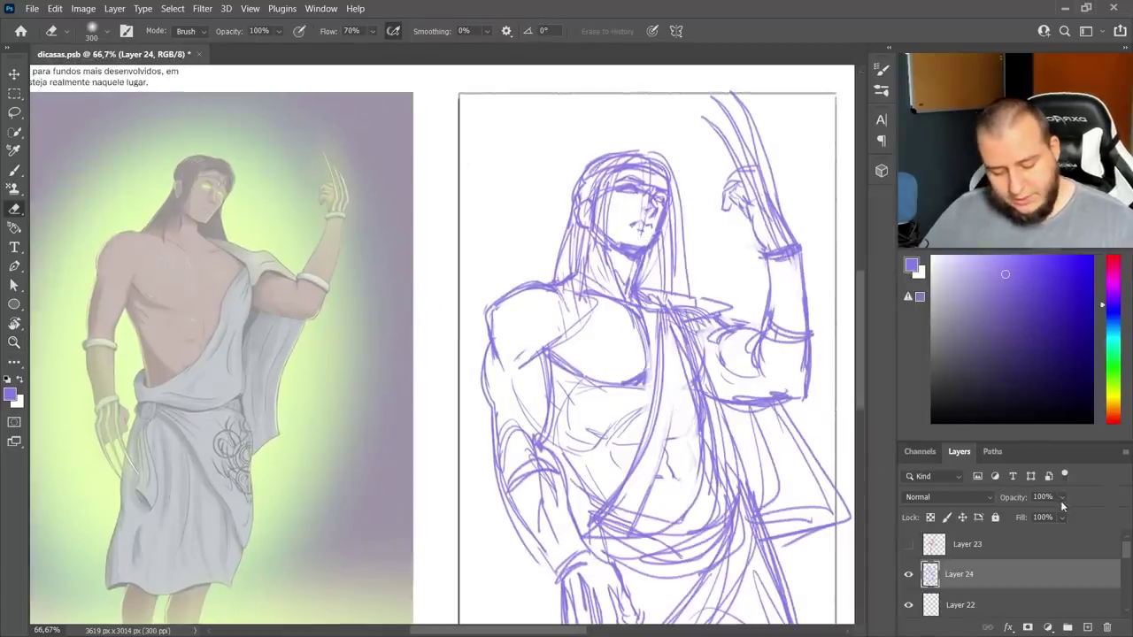
- Fade the old construction lines over the sketched face and down the torso with the soft eraser
click(1062, 501)
drag(1053, 515, 1081, 515)
drag(639, 180, 643, 359)
key(z)
mouse_move(648, 263)
mouse_down()
mouse_move(670, 258)
mouse_move(659, 304)
mouse_up()
key(e)
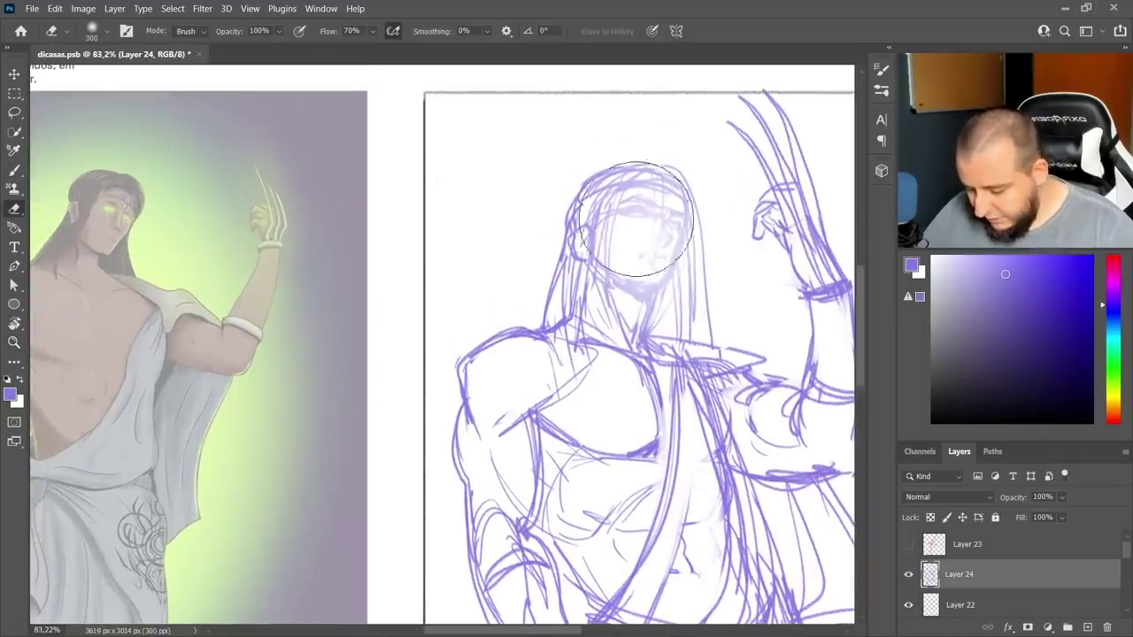
- Redraw the face's nose profile, nostril, mouth and chin line with the Rascunho brush at 5 px
key(b)
right_click(747, 211)
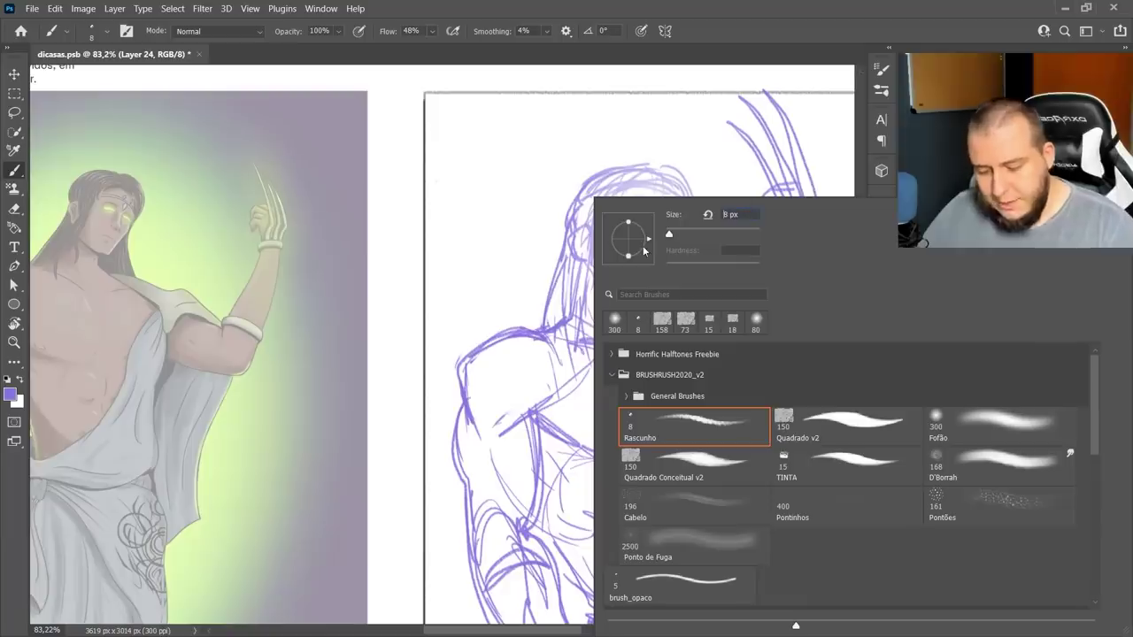
text(5)
key(Return)
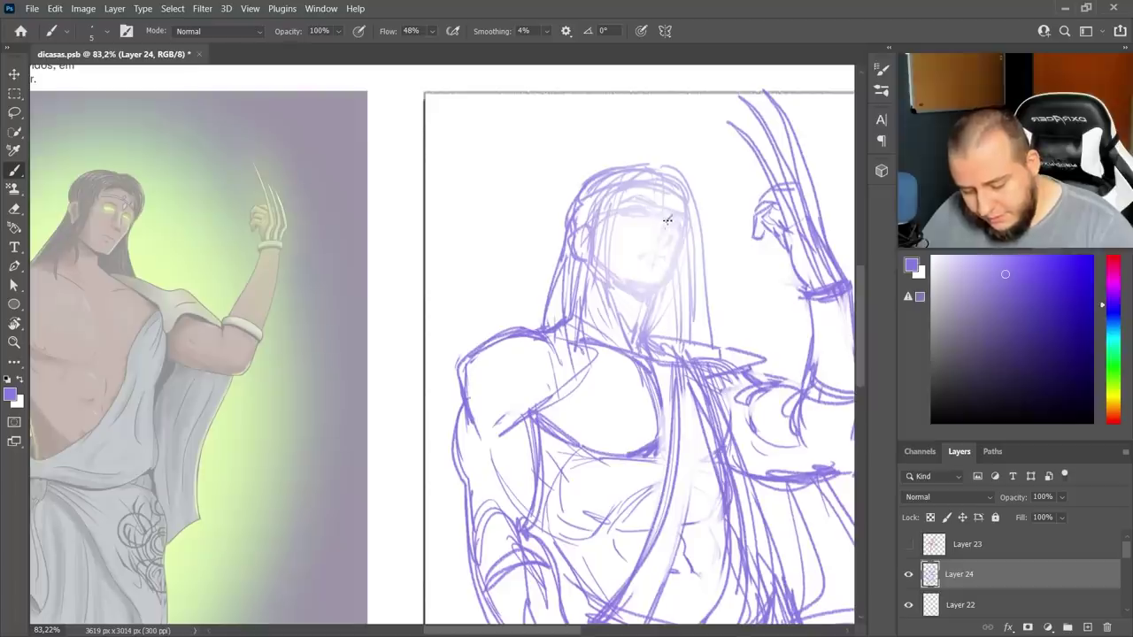
drag(667, 220, 668, 232)
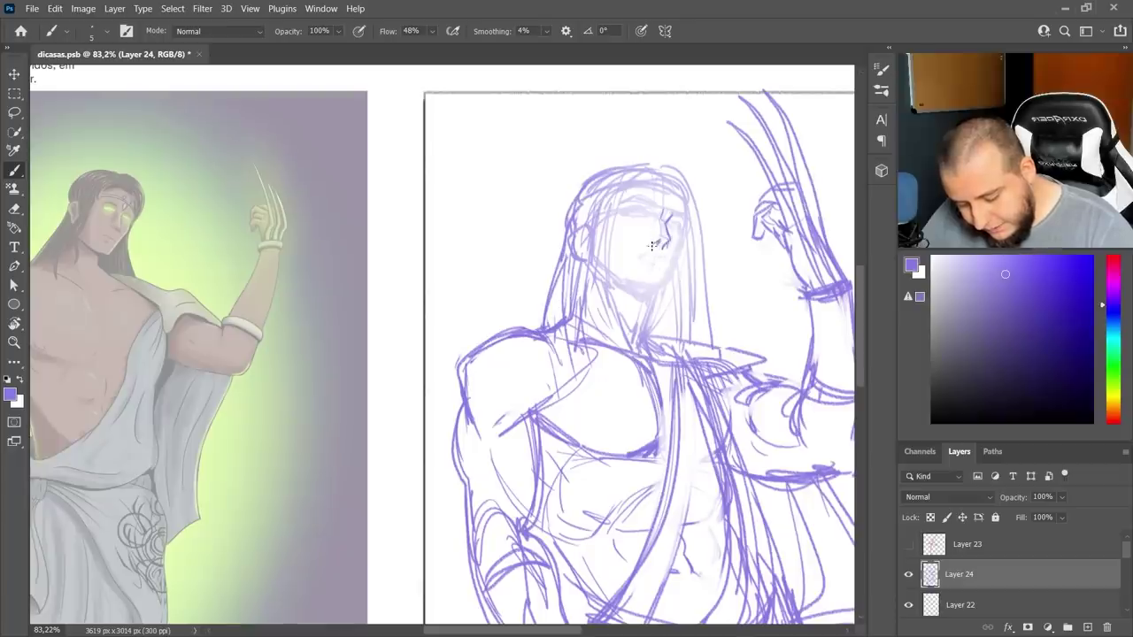
drag(654, 243, 658, 242)
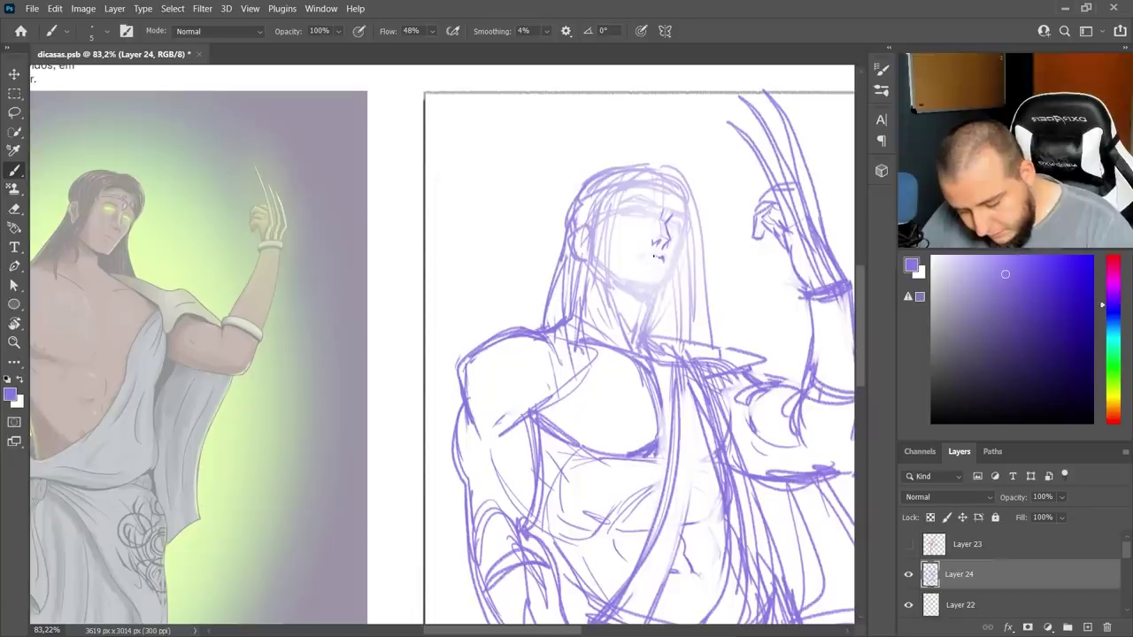
mouse_move(648, 268)
mouse_down()
mouse_move(659, 265)
mouse_move(657, 289)
mouse_move(610, 272)
mouse_move(643, 295)
mouse_up()
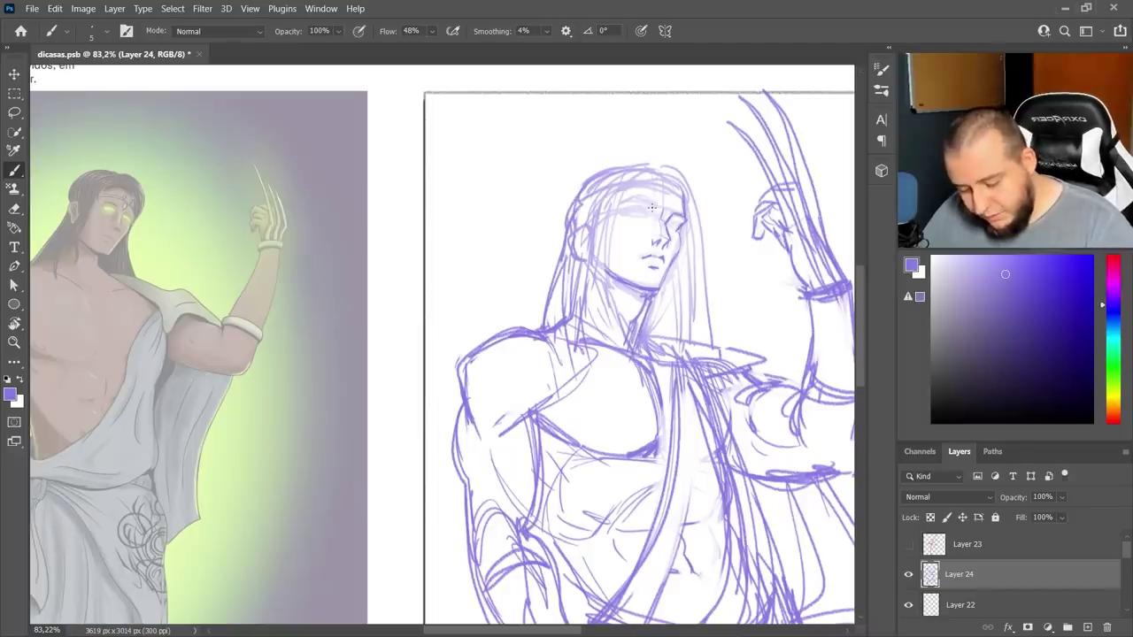
- Draw the eyebrows and both eyes, and add a headband with a small jewel on the forehead
drag(655, 203, 653, 206)
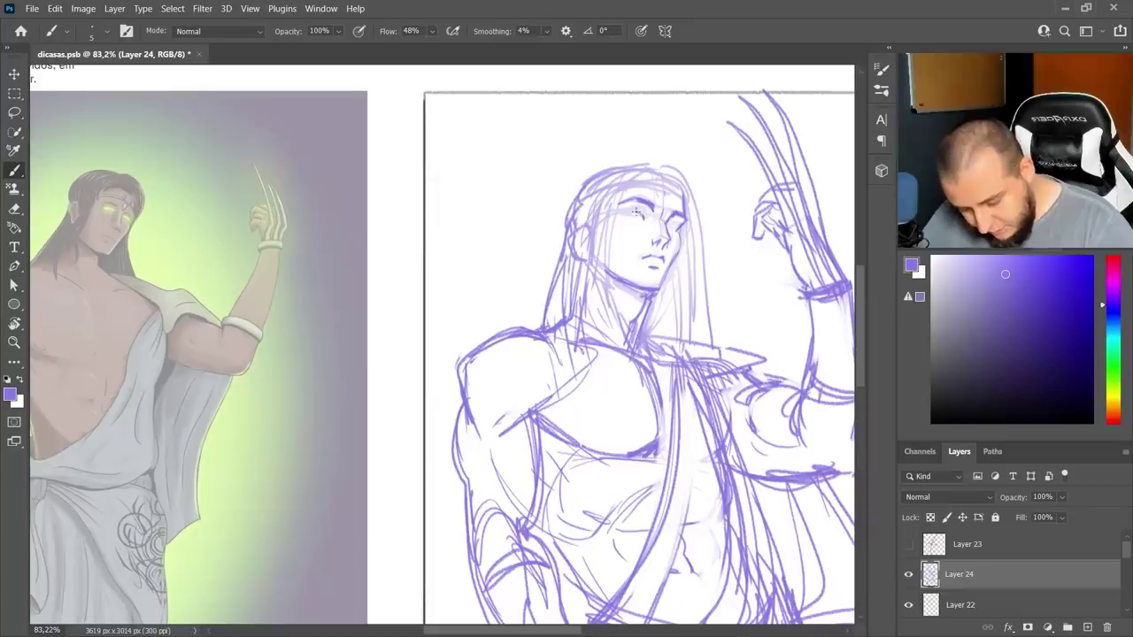
drag(627, 217, 644, 219)
mouse_move(667, 228)
mouse_down()
mouse_move(680, 223)
mouse_move(678, 234)
mouse_up()
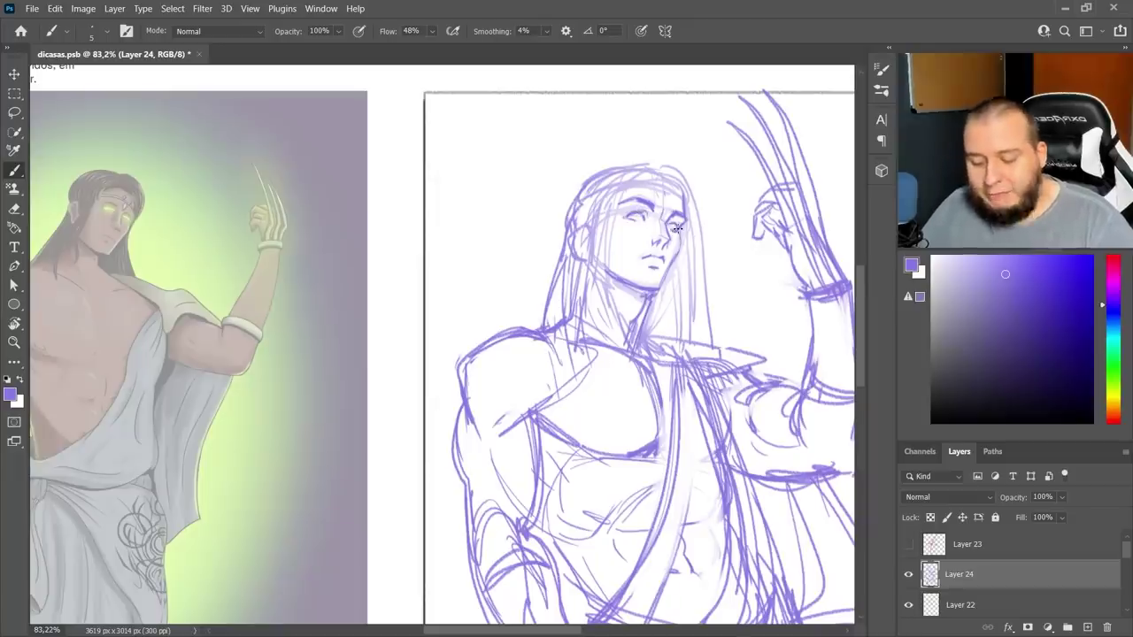
mouse_move(619, 193)
mouse_down()
mouse_move(682, 203)
mouse_move(653, 187)
mouse_move(681, 199)
mouse_up()
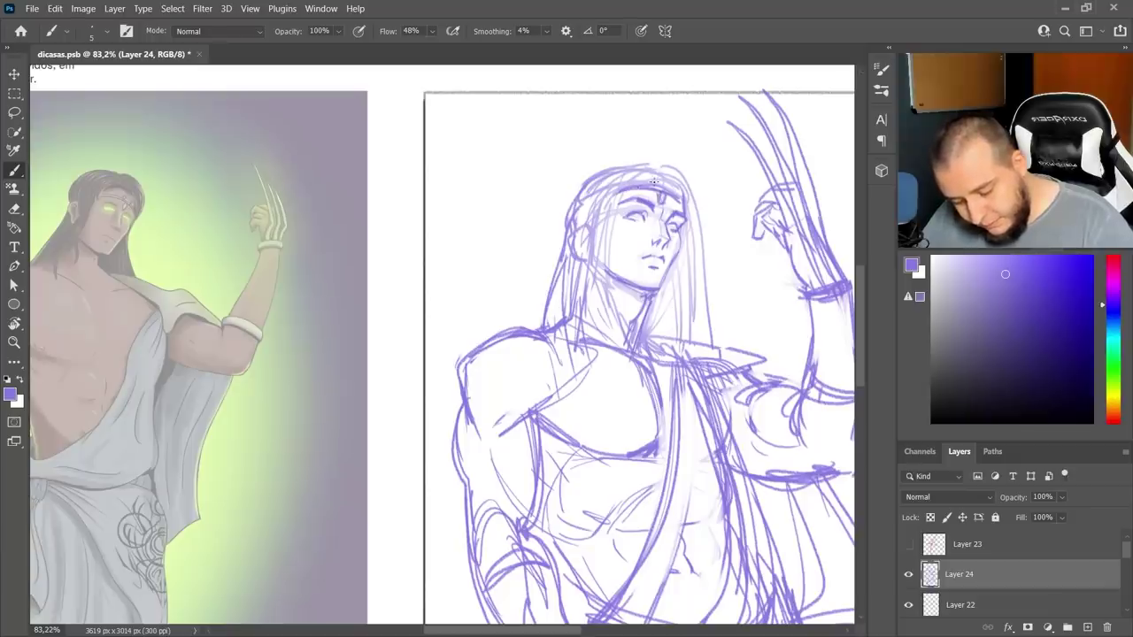
- Erase the old lines at the top of the head with a smaller soft eraser and redraw the crown of hair
key(e)
right_click(644, 164)
click(703, 215)
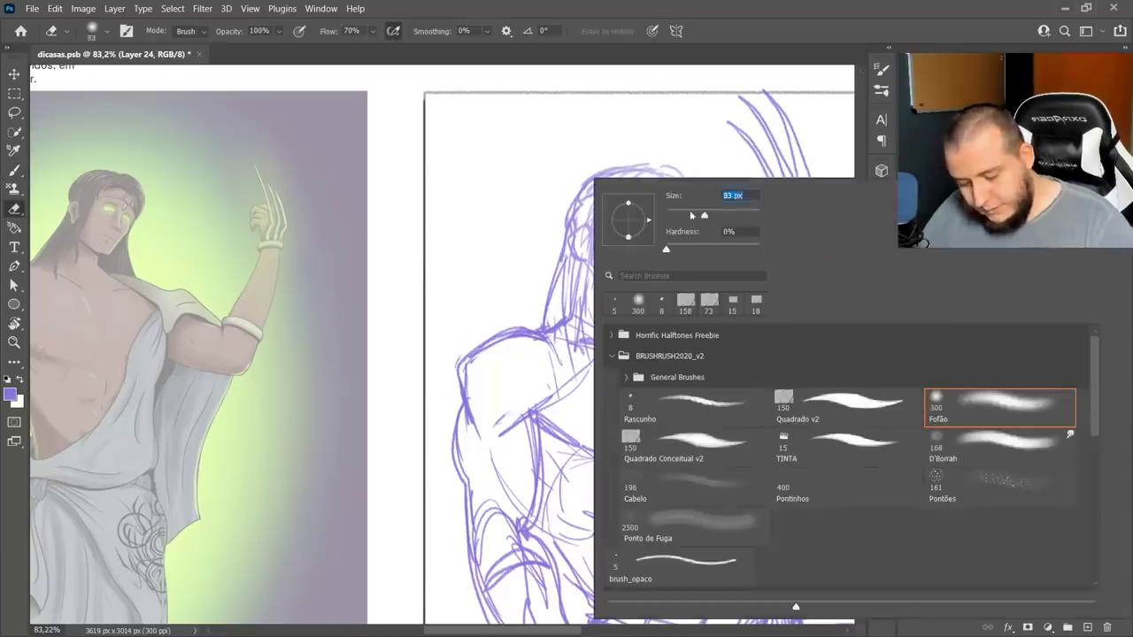
click(676, 117)
mouse_move(637, 177)
mouse_down()
mouse_move(680, 185)
mouse_move(671, 177)
mouse_move(581, 218)
mouse_move(694, 204)
mouse_up()
key(b)
mouse_move(659, 161)
mouse_down()
mouse_move(621, 169)
mouse_move(575, 217)
mouse_up()
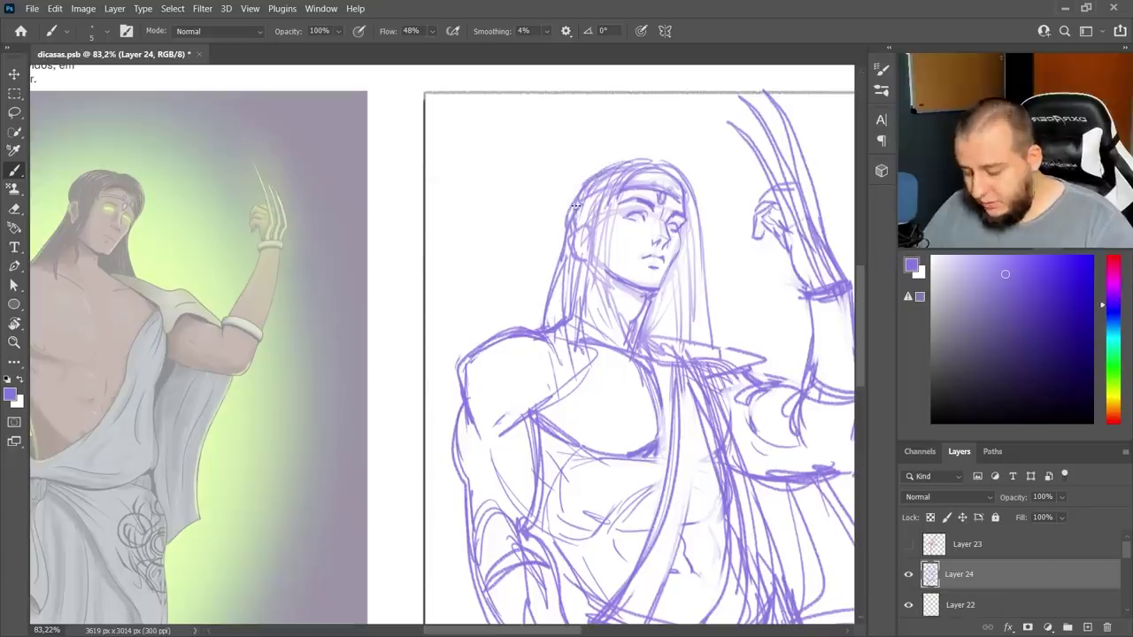
drag(598, 175, 573, 215)
- Draw the hair strands framing the near side of the face, past the ear and down to the shoulder
key(e)
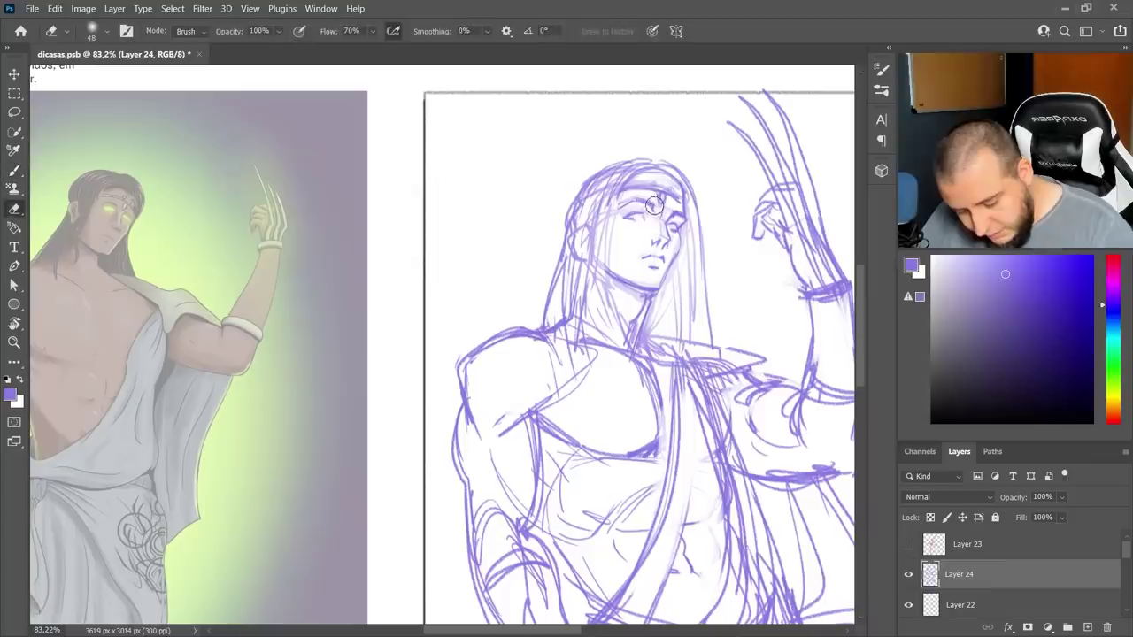
key(b)
mouse_move(634, 203)
mouse_down()
mouse_move(653, 198)
mouse_move(593, 279)
mouse_move(604, 270)
mouse_move(600, 287)
mouse_up()
key(e)
key(b)
key(e)
key(b)
mouse_move(607, 188)
mouse_down()
mouse_move(592, 294)
mouse_move(588, 283)
mouse_up()
drag(565, 233, 572, 344)
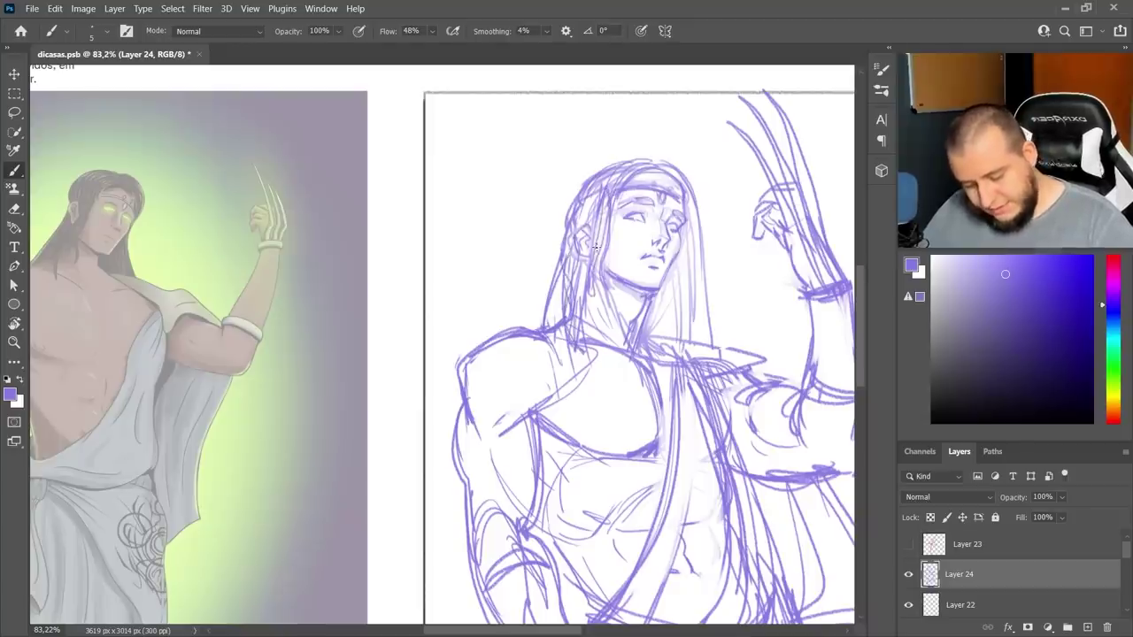
- Draw the far-side hair strands down to the drape, reinforce the crown outline and clean up stray lines at the forehead
mouse_move(695, 237)
mouse_down()
mouse_move(704, 320)
mouse_move(673, 335)
mouse_up()
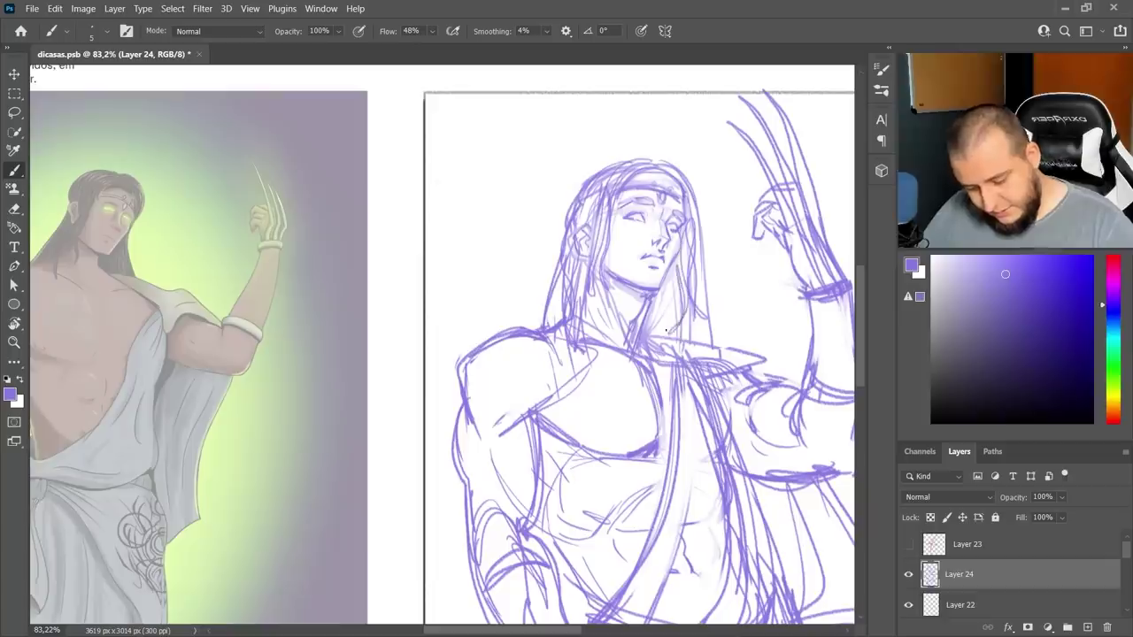
drag(682, 266, 660, 321)
drag(699, 235, 705, 317)
drag(662, 160, 702, 264)
drag(625, 163, 586, 196)
key(e)
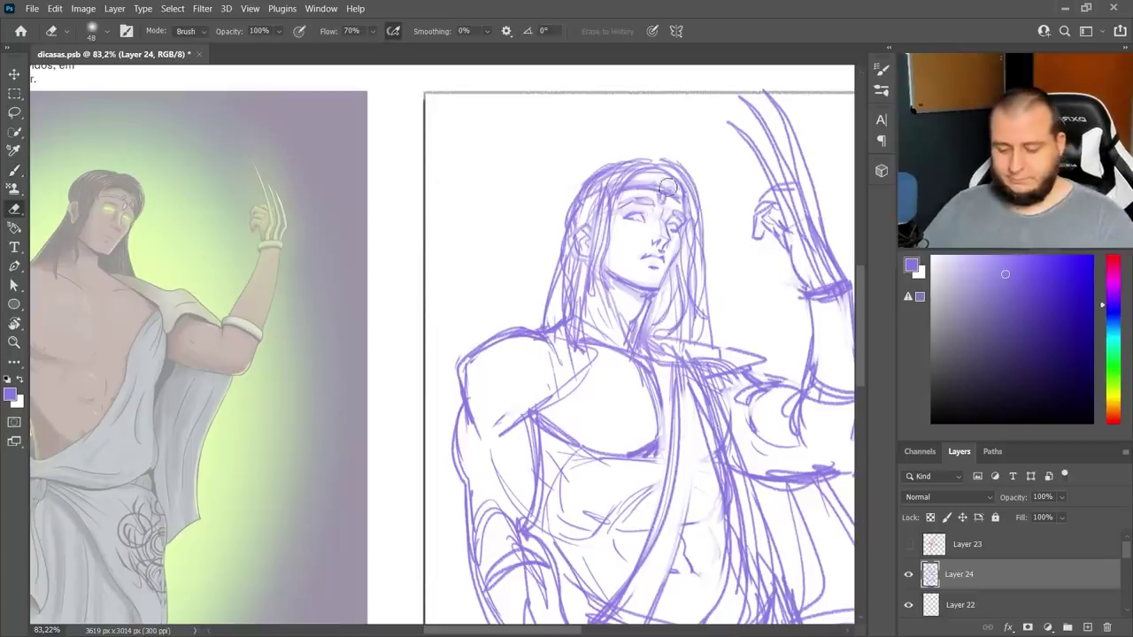
mouse_move(669, 188)
mouse_down()
mouse_move(629, 180)
mouse_move(680, 205)
mouse_up()
key(b)
- Flip the sketch layer horizontally to check the drawing and correct the jaw and chin line
scroll(628, 296, down, 3)
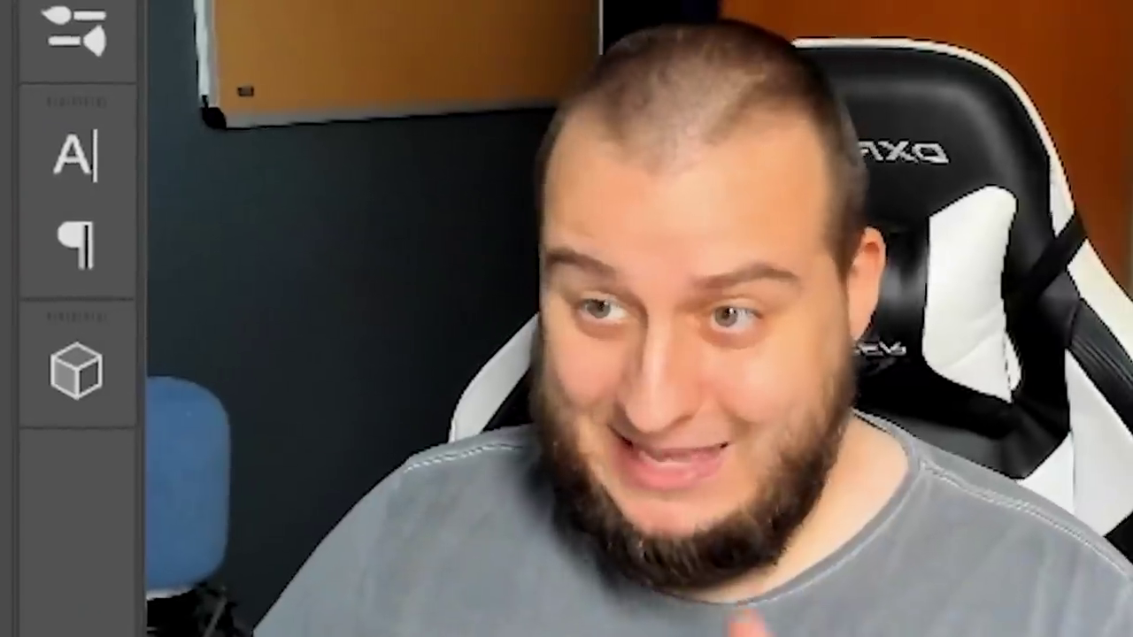
key(ctrl+t)
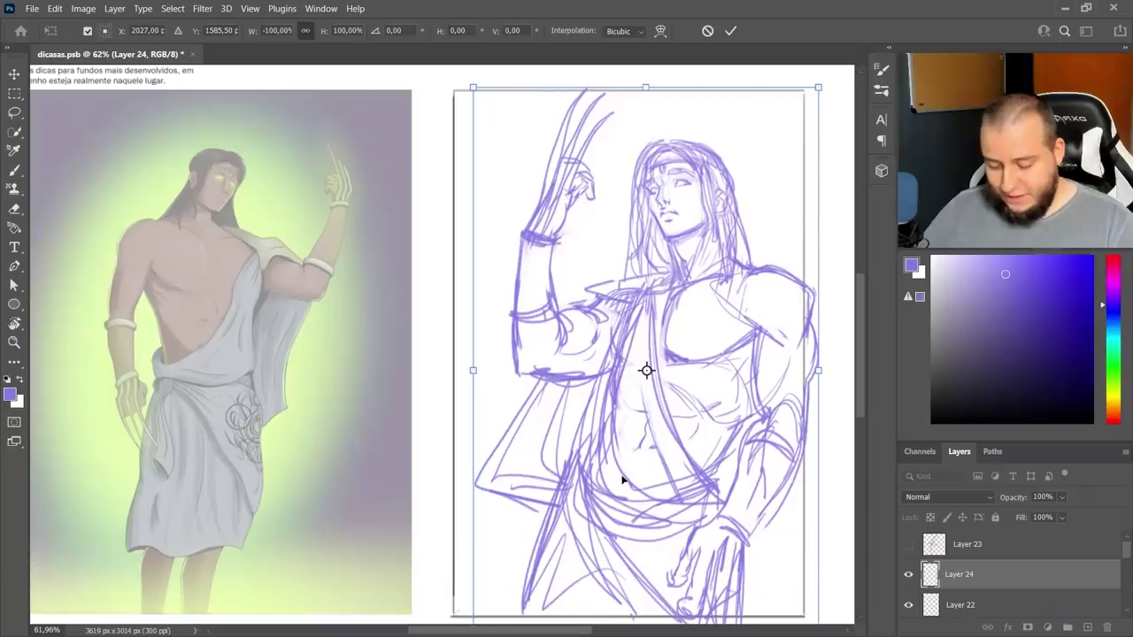
key(Return)
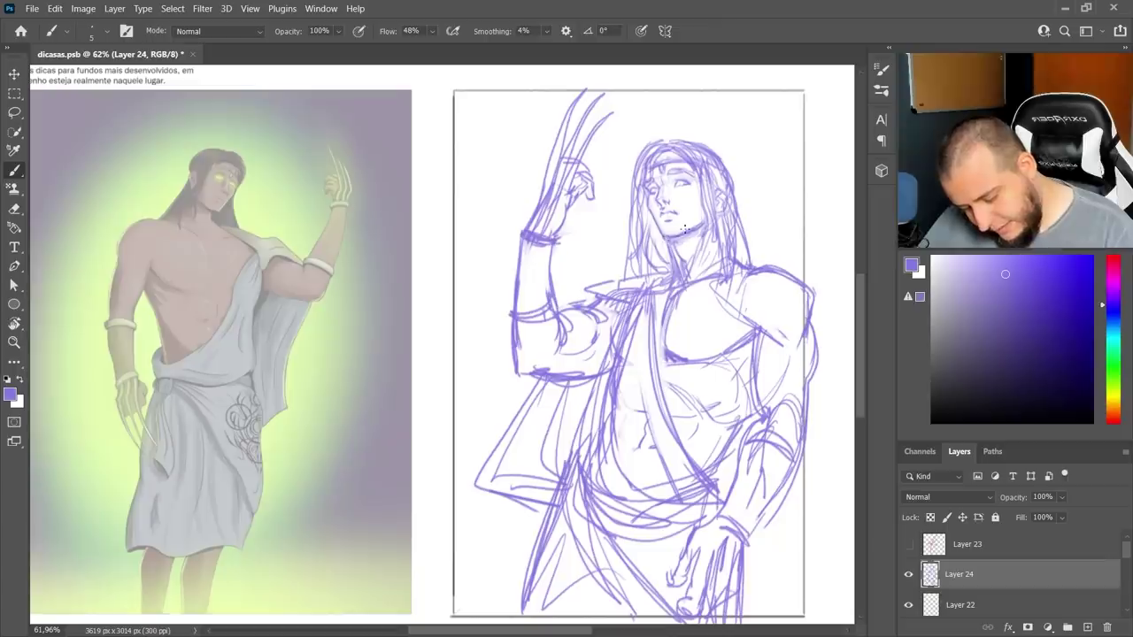
key(e)
mouse_move(685, 234)
mouse_down()
mouse_move(664, 238)
mouse_move(680, 242)
mouse_up()
key(b)
key(e)
key(b)
key(e)
key(b)
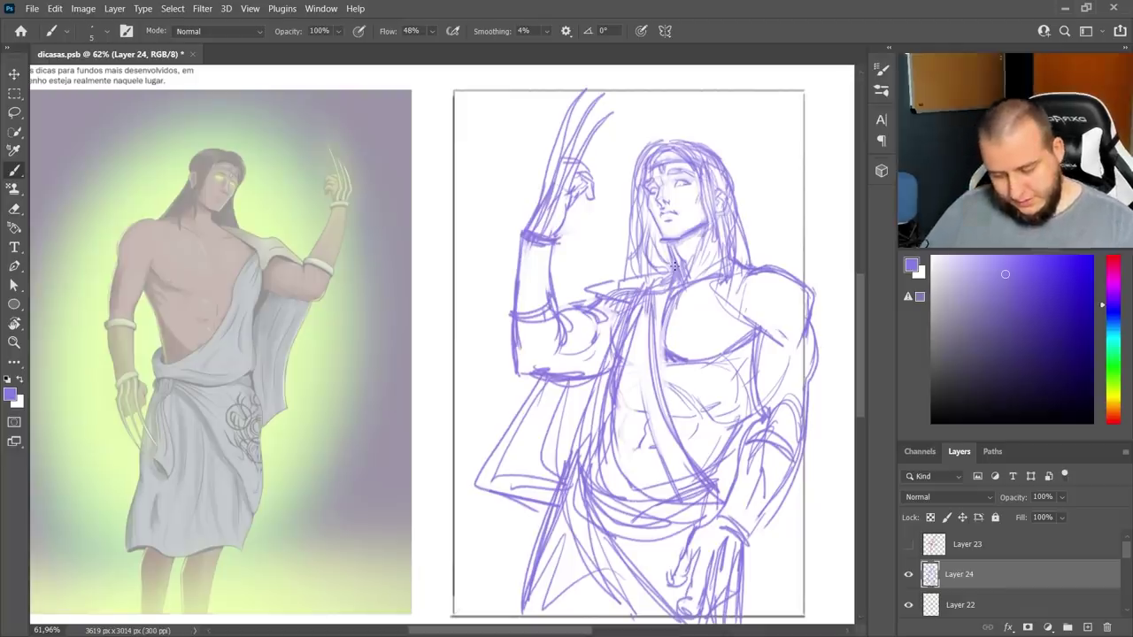
- Flip the sketch layer horizontally back to its original orientation
key(ctrl+t)
right_click(674, 266)
click(739, 547)
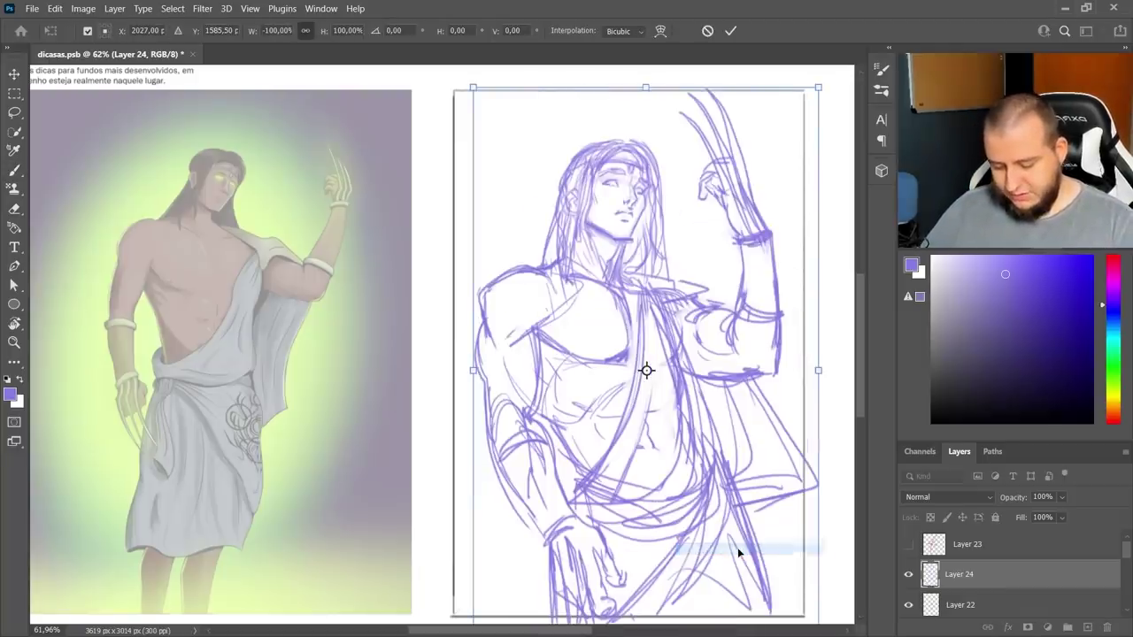
key(Return)
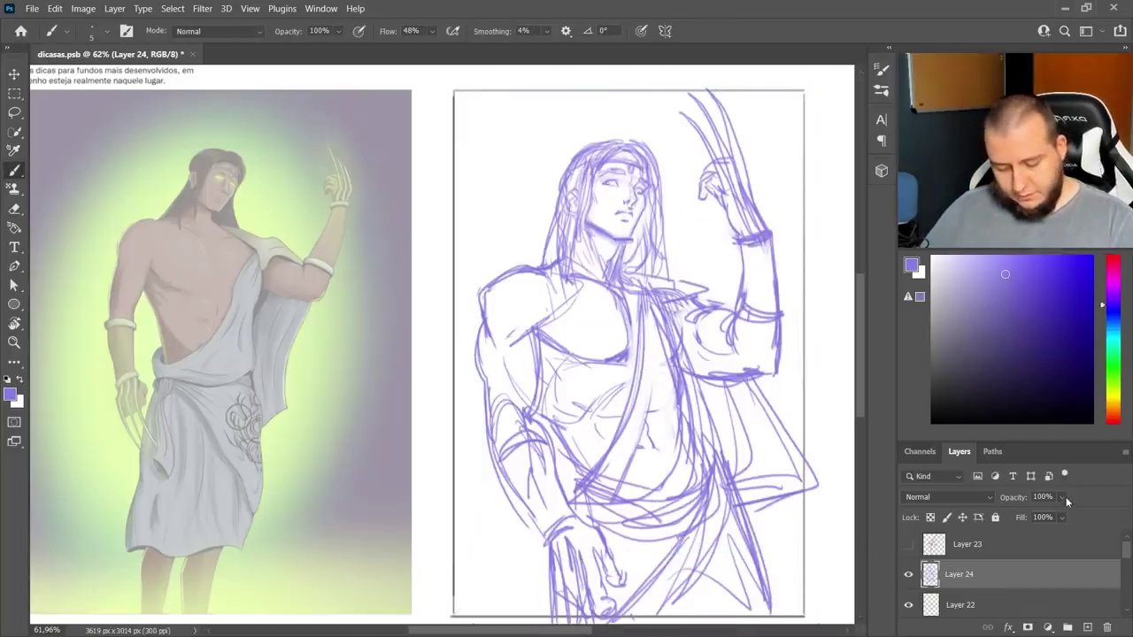
- Lower the sketch layer's opacity to 61% and add a new layer above it with a very dark blue brush at 8 px
drag(1065, 515, 1050, 516)
click(986, 390)
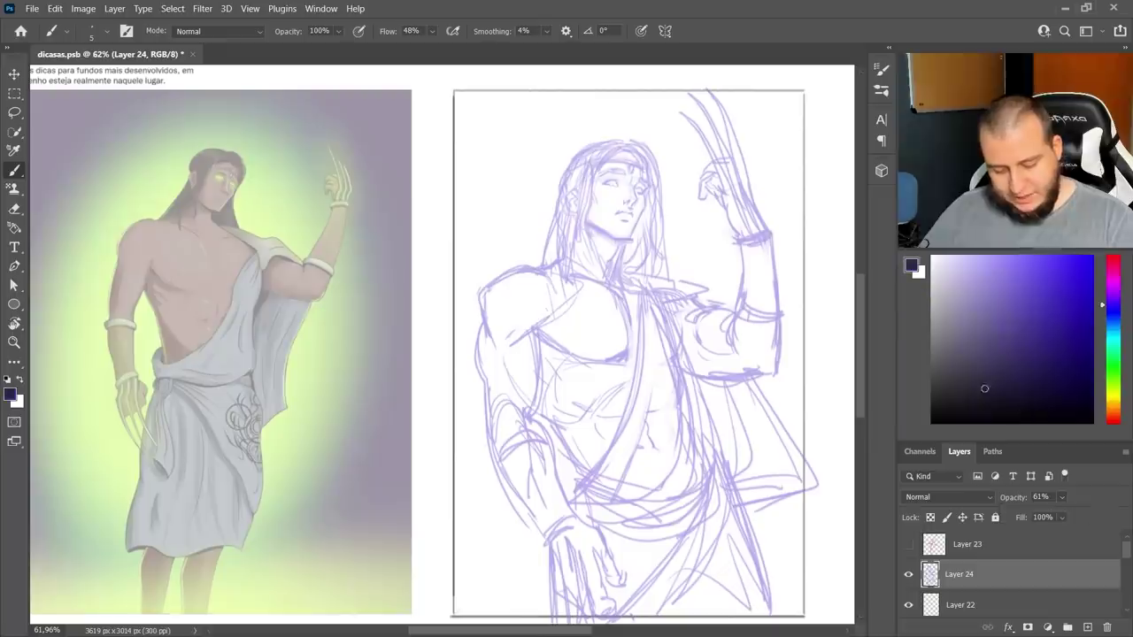
click(1088, 627)
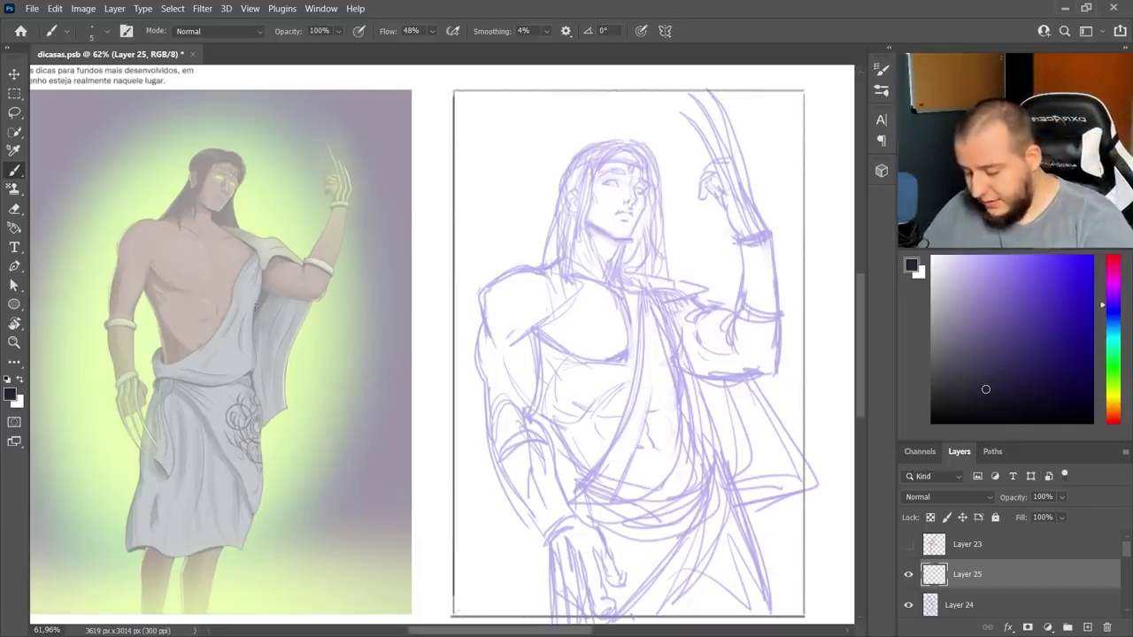
right_click(625, 371)
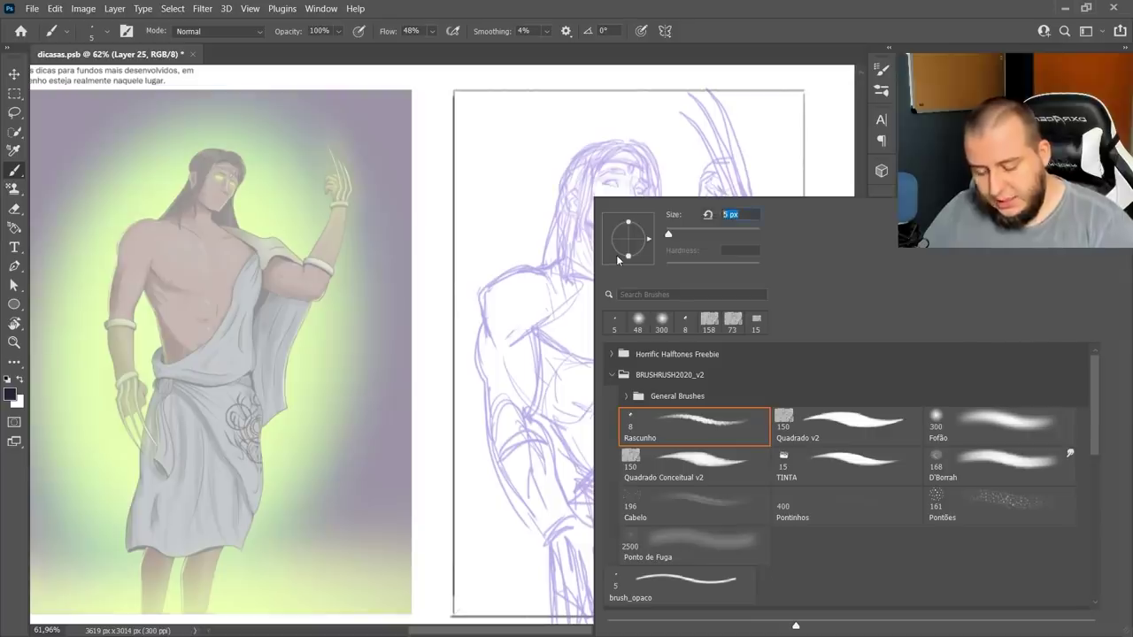
key(Escape)
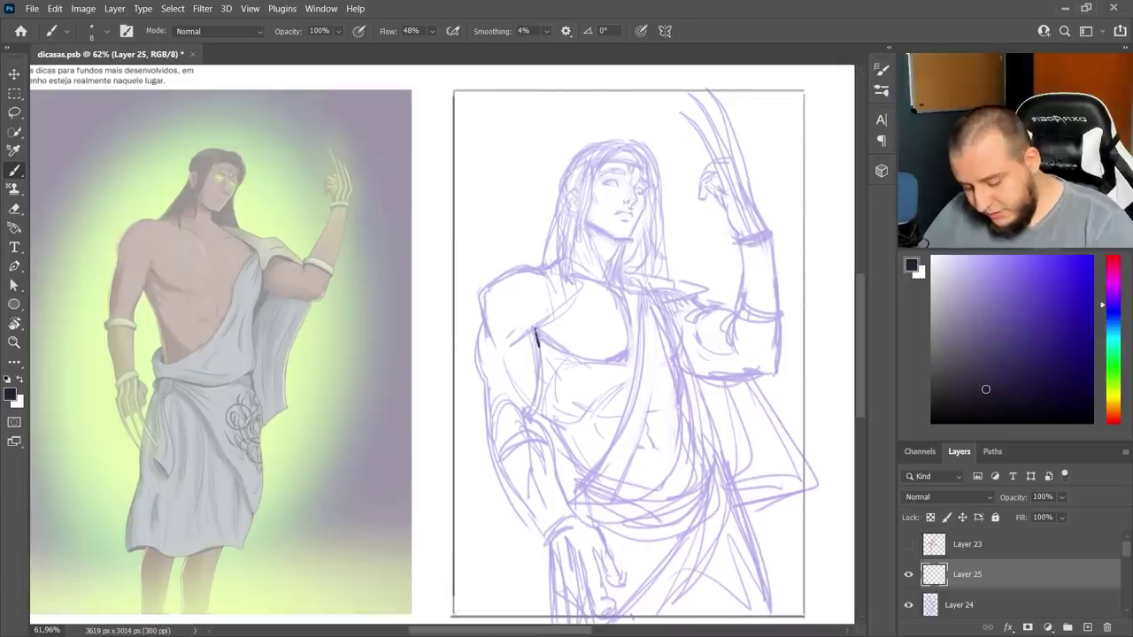
- Ink the side of the torso below the armpit, the drape's shoulder knot and its long diagonal edges
mouse_move(539, 342)
mouse_down()
mouse_move(541, 409)
mouse_move(531, 413)
mouse_move(546, 429)
mouse_up()
drag(668, 306, 705, 416)
mouse_move(674, 299)
mouse_down()
mouse_move(683, 310)
mouse_move(671, 283)
mouse_move(668, 300)
mouse_move(648, 282)
mouse_move(631, 289)
mouse_move(670, 301)
mouse_move(641, 316)
mouse_move(581, 489)
mouse_move(625, 430)
mouse_up()
mouse_move(623, 432)
mouse_down()
mouse_move(570, 502)
mouse_move(574, 463)
mouse_up()
mouse_move(575, 464)
mouse_down()
mouse_move(567, 508)
mouse_move(656, 371)
mouse_move(658, 310)
mouse_up()
drag(659, 370, 662, 471)
drag(664, 299, 692, 454)
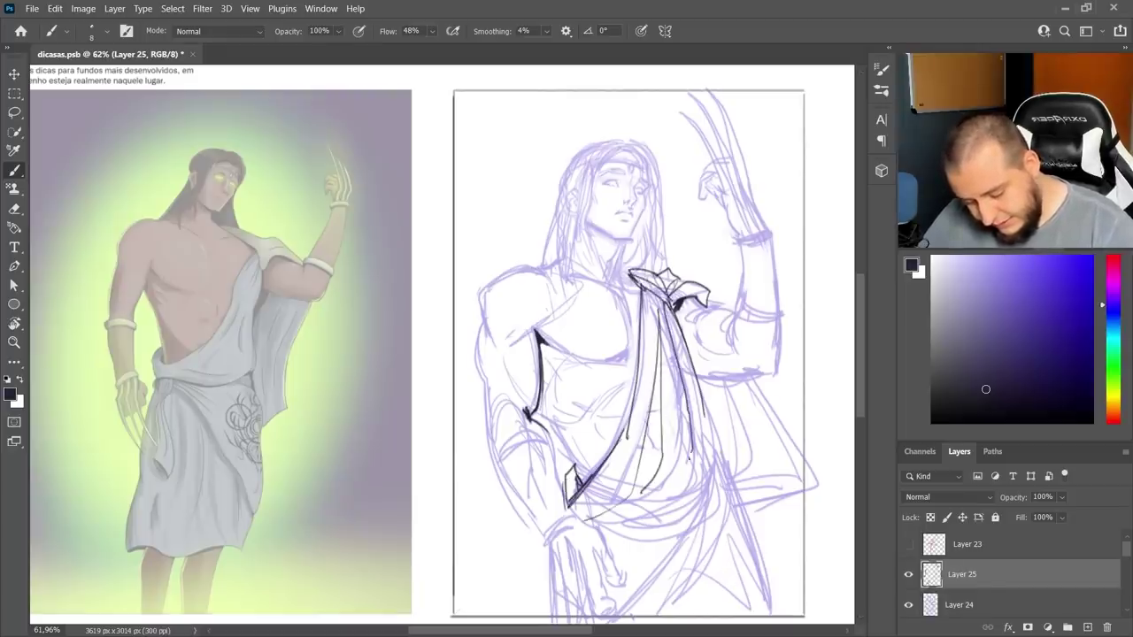
- Ink the drape's outer edge, the curved waist fold and the dark creases gathered above it
drag(691, 379, 591, 524)
mouse_move(728, 478)
mouse_down()
mouse_move(670, 524)
mouse_move(708, 508)
mouse_up()
drag(657, 466, 632, 501)
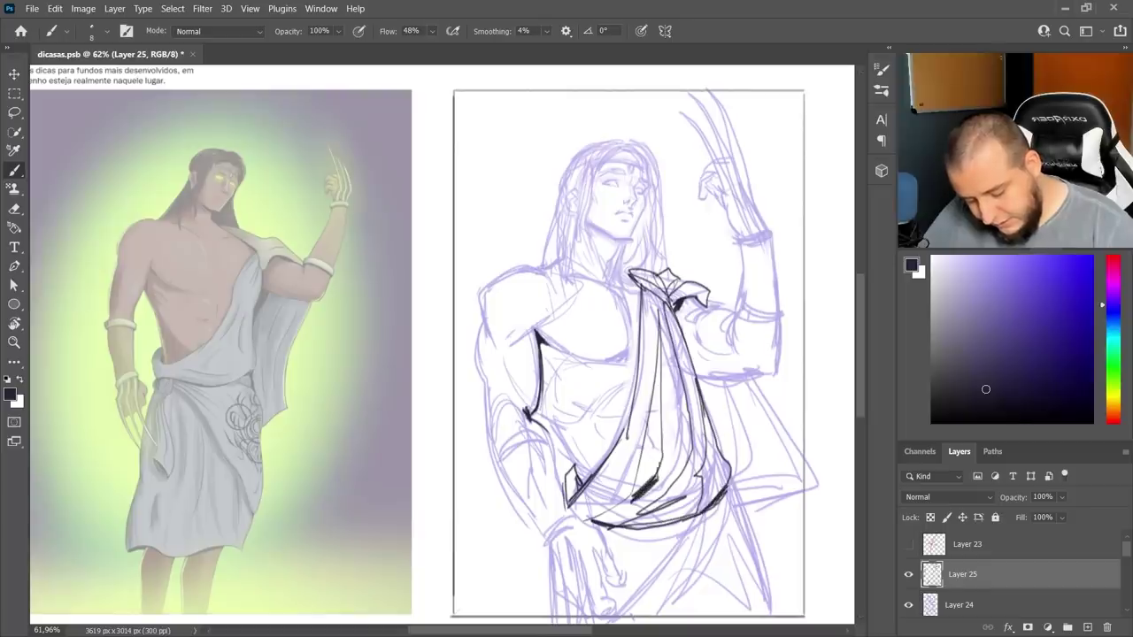
- Ink the jaw, the far contour of the face and the neck down to the shoulder drape, erasing excess line at the chin
drag(632, 223, 622, 273)
drag(622, 273, 659, 310)
key(e)
drag(636, 226, 609, 241)
key(b)
drag(644, 190, 609, 237)
drag(649, 181, 643, 191)
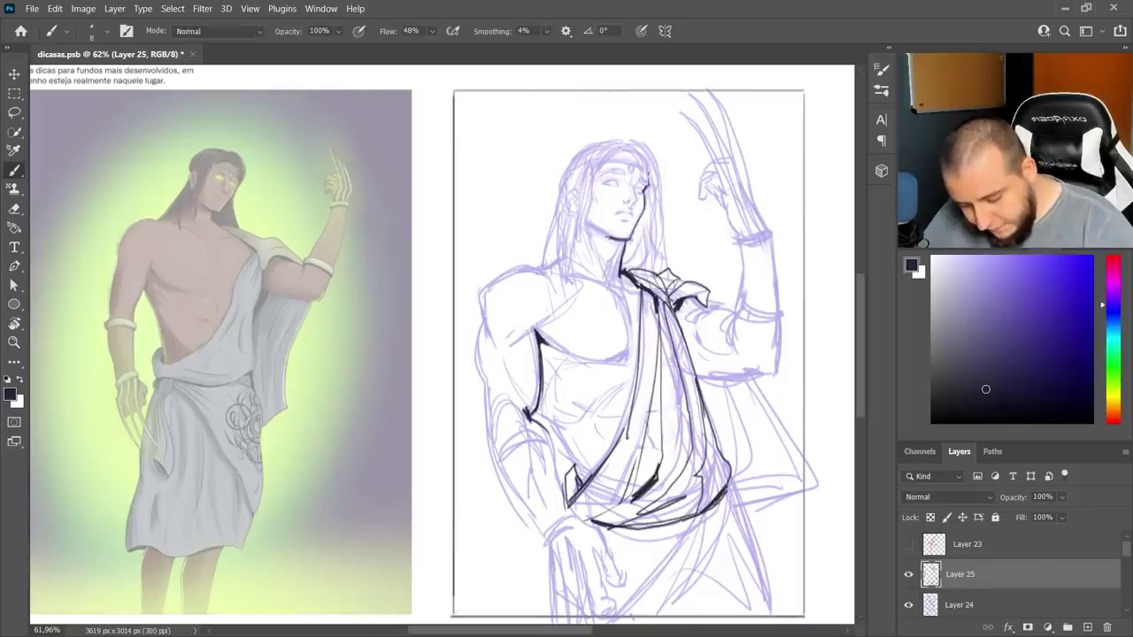
- Ink the hair around the forehead, the ear and the near-side strands from the crown to the shoulder
drag(648, 151, 644, 182)
drag(634, 149, 579, 232)
drag(588, 169, 583, 207)
mouse_move(607, 145)
mouse_down()
mouse_move(580, 195)
mouse_move(572, 187)
mouse_move(577, 208)
mouse_move(544, 263)
mouse_up()
drag(578, 212, 569, 276)
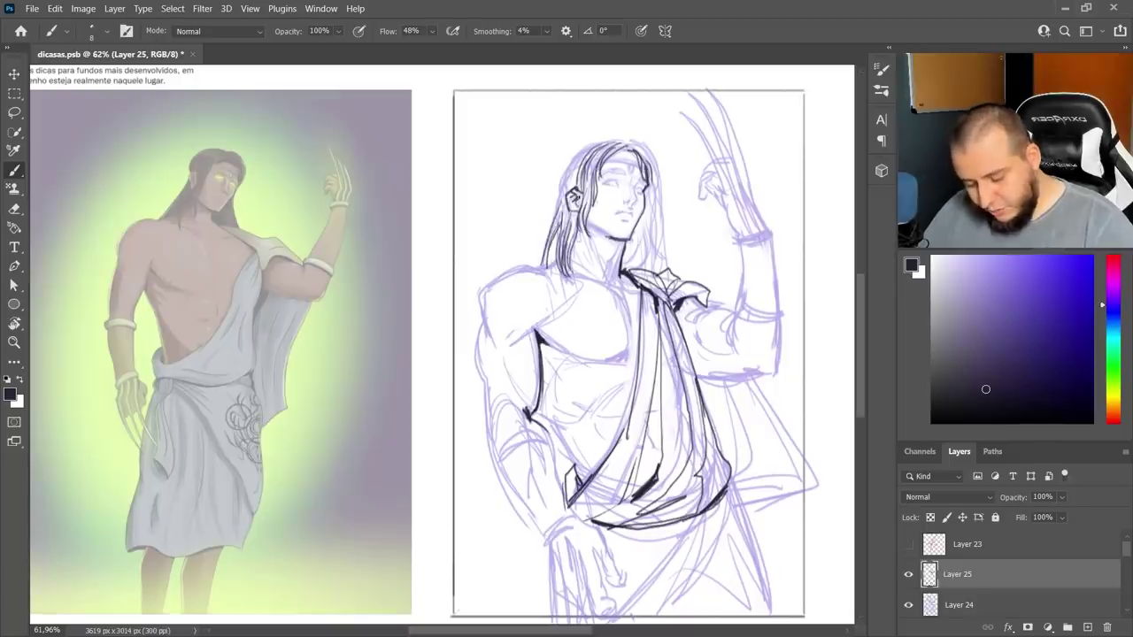
drag(562, 186, 554, 228)
drag(573, 165, 562, 184)
drag(577, 164, 563, 197)
drag(590, 145, 572, 182)
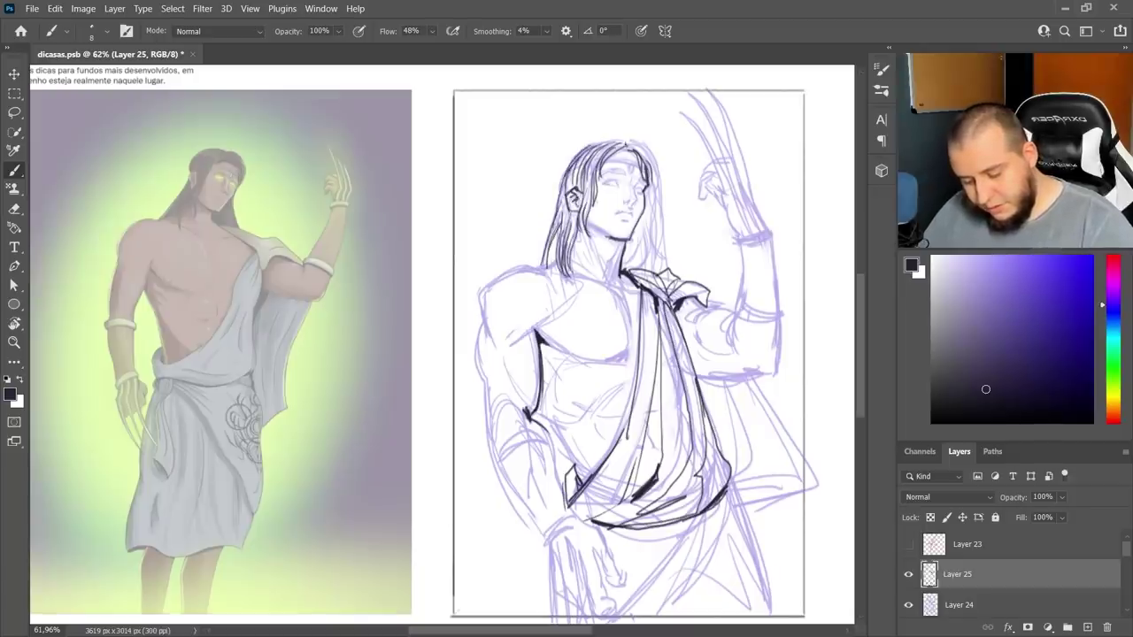
- Ink the dark far-side hair behind the neck, and line the jaw shadow, neck, collarbone and lower chest edge
mouse_move(638, 140)
mouse_down()
mouse_move(603, 147)
mouse_move(655, 174)
mouse_move(657, 218)
mouse_up()
mouse_move(650, 175)
mouse_down()
mouse_move(662, 232)
mouse_move(644, 266)
mouse_up()
mouse_move(657, 221)
mouse_down()
mouse_move(643, 267)
mouse_move(655, 275)
mouse_up()
mouse_move(643, 227)
mouse_down()
mouse_move(632, 266)
mouse_move(622, 259)
mouse_move(630, 271)
mouse_up()
drag(650, 225, 639, 266)
mouse_move(588, 223)
mouse_down()
mouse_move(615, 240)
mouse_move(607, 285)
mouse_move(620, 340)
mouse_up()
drag(595, 361, 627, 352)
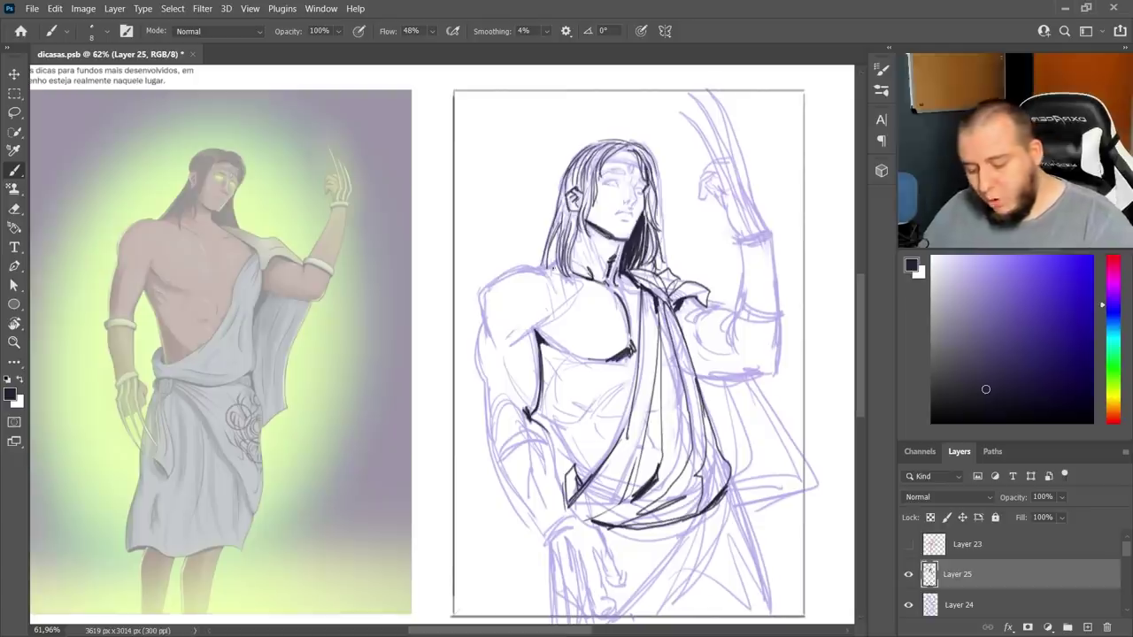
- Ink the lowered arm's shoulder, upper arm, elbow and forearm contours with short muscle accents
mouse_move(555, 273)
mouse_down()
mouse_move(485, 288)
mouse_move(488, 336)
mouse_up()
mouse_move(481, 306)
mouse_down()
mouse_move(498, 349)
mouse_move(487, 441)
mouse_up()
drag(520, 325, 535, 344)
mouse_move(500, 405)
mouse_down()
mouse_move(519, 386)
mouse_move(542, 505)
mouse_move(567, 505)
mouse_up()
drag(494, 441, 524, 505)
drag(518, 493, 546, 532)
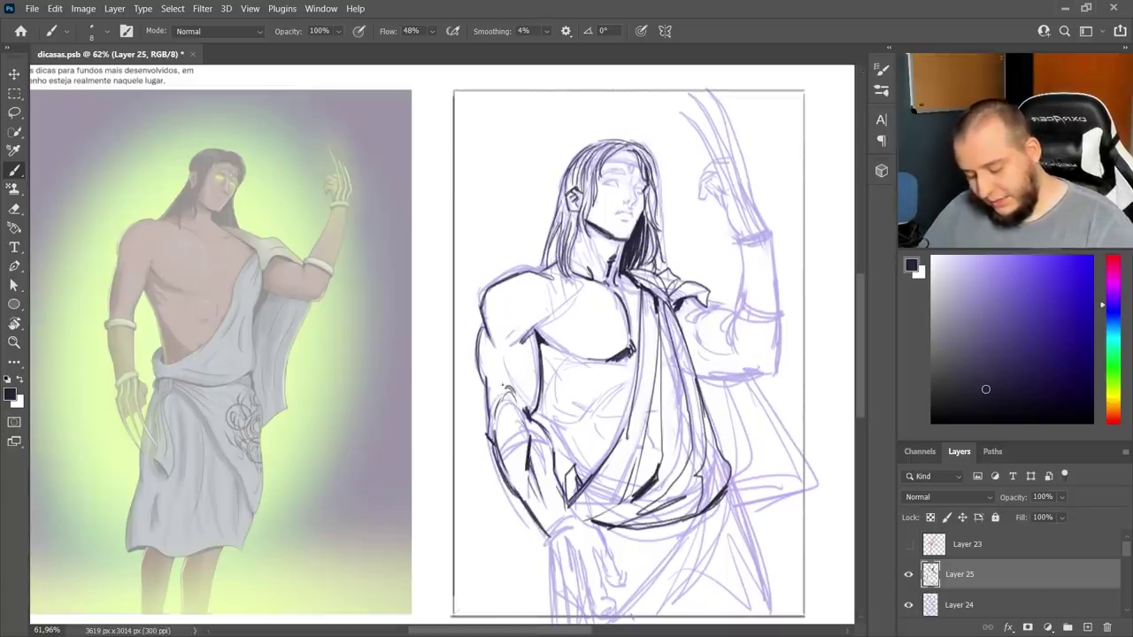
drag(503, 358, 506, 377)
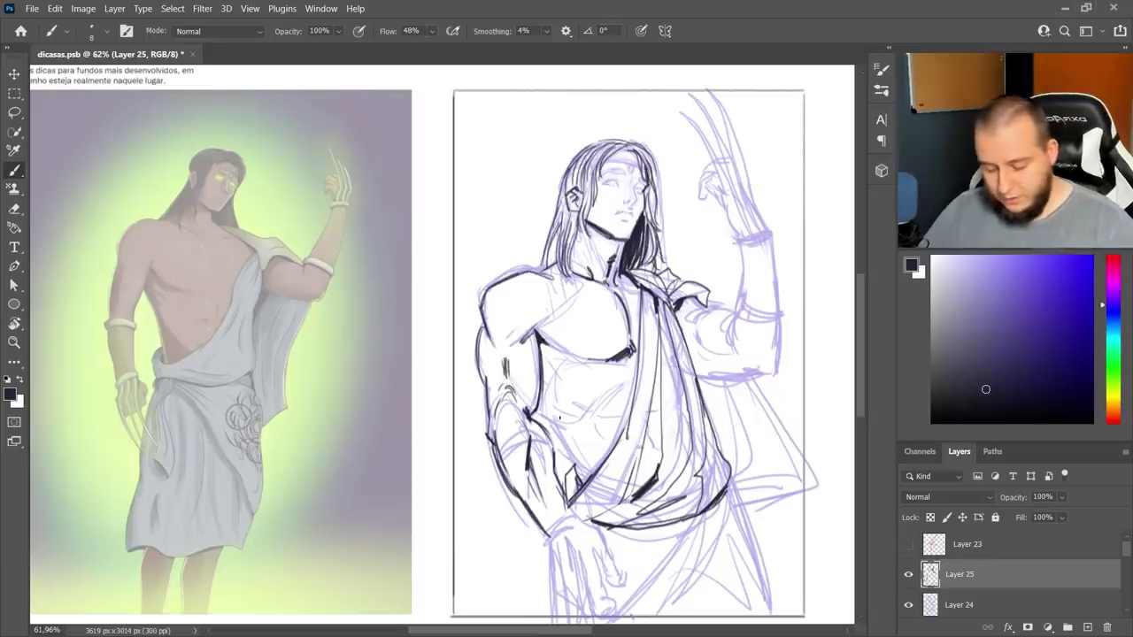
- Ink the waist contour beside the forearm and add accents for the ribs and abdominal muscles
drag(558, 426, 581, 476)
mouse_move(559, 427)
mouse_down()
mouse_move(582, 480)
mouse_move(577, 469)
mouse_up()
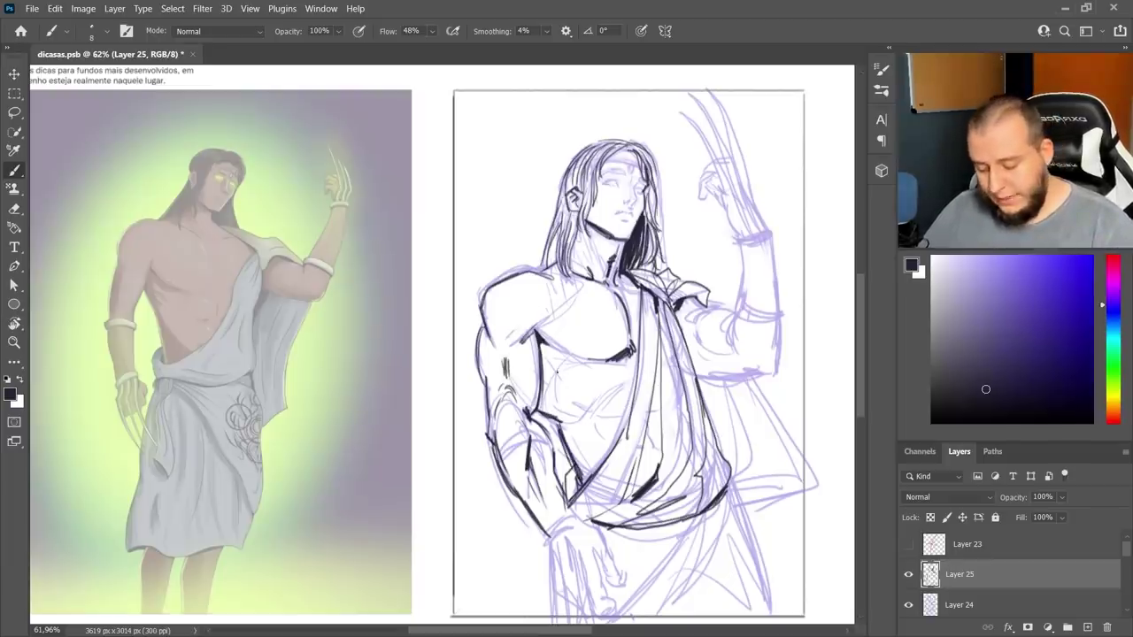
drag(552, 370, 570, 375)
drag(563, 375, 557, 406)
drag(599, 409, 631, 379)
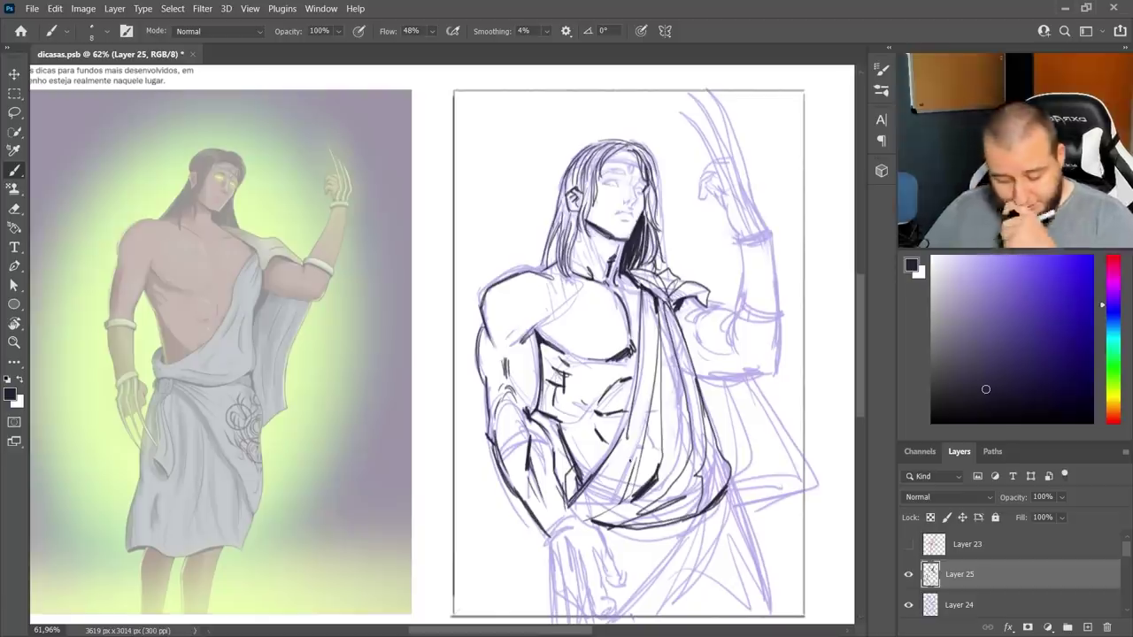
- Ink the raised arm's upper-arm, elbow and forearm contours
mouse_move(698, 315)
mouse_down()
mouse_move(733, 304)
mouse_move(719, 347)
mouse_move(781, 367)
mouse_up()
drag(768, 237, 778, 368)
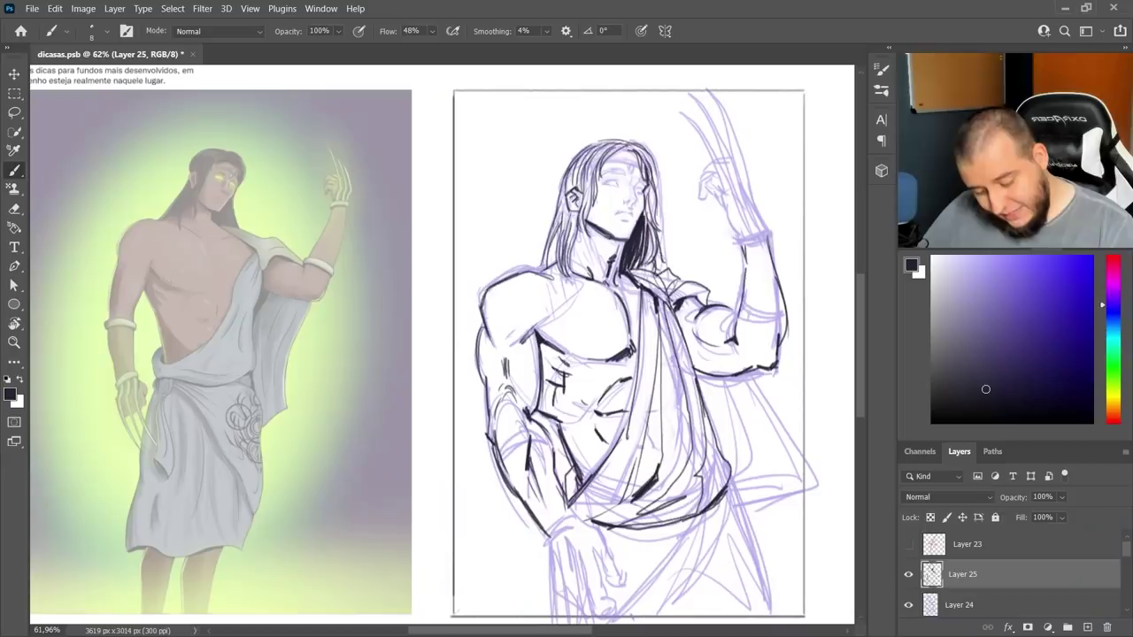
drag(739, 334, 746, 251)
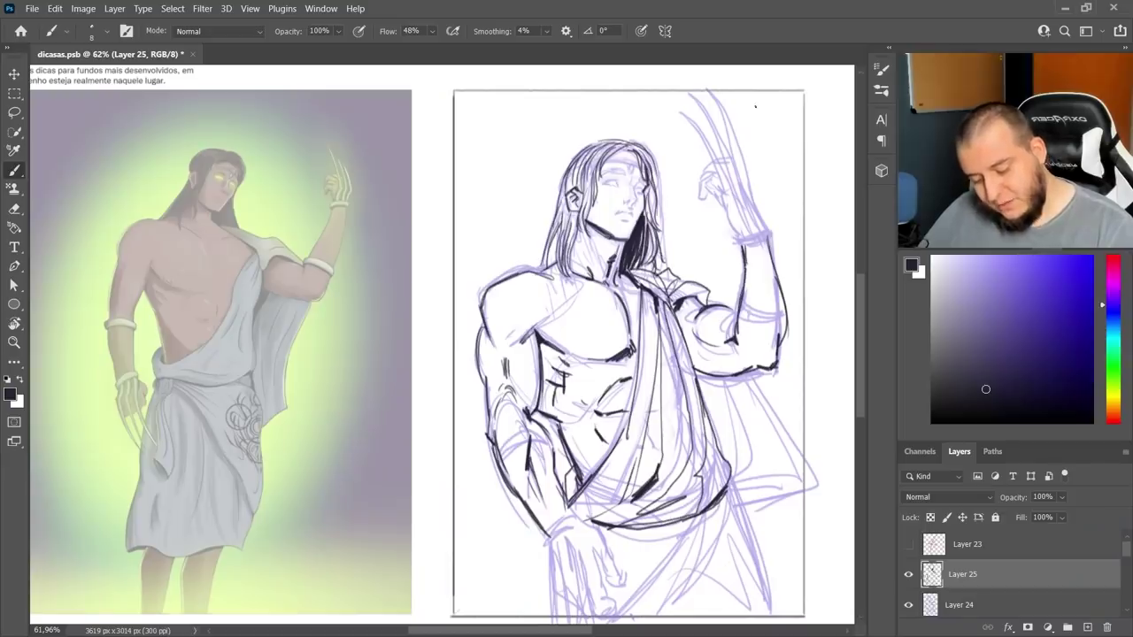
- Ink the raised hand's long claws, its wrist band and the band around the forearm near the elbow
mouse_move(681, 111)
mouse_down()
mouse_move(718, 150)
mouse_move(744, 232)
mouse_move(728, 194)
mouse_up()
key(ctrl+z)
drag(703, 142, 752, 241)
drag(727, 174, 755, 232)
mouse_move(696, 100)
mouse_down()
mouse_move(753, 218)
mouse_move(723, 130)
mouse_move(767, 232)
mouse_up()
drag(744, 195, 770, 233)
mouse_move(742, 305)
mouse_down()
mouse_move(788, 307)
mouse_move(788, 296)
mouse_move(789, 316)
mouse_up()
- Ink the band below the lowered arm's elbow and the band around its wrist
key(e)
key(b)
drag(503, 469, 554, 446)
mouse_move(537, 432)
mouse_down()
mouse_move(554, 447)
mouse_move(494, 459)
mouse_move(492, 474)
mouse_move(554, 432)
mouse_up()
drag(570, 512, 551, 539)
drag(580, 513, 550, 538)
- Ink the lowered hand's long, straight claws and its thumb side
mouse_move(564, 495)
mouse_down()
mouse_move(585, 523)
mouse_move(577, 609)
mouse_up()
mouse_move(573, 529)
mouse_down()
mouse_move(587, 608)
mouse_move(552, 616)
mouse_up()
drag(552, 540, 549, 616)
drag(560, 540, 551, 611)
mouse_move(597, 533)
mouse_down()
mouse_move(614, 583)
mouse_move(605, 602)
mouse_up()
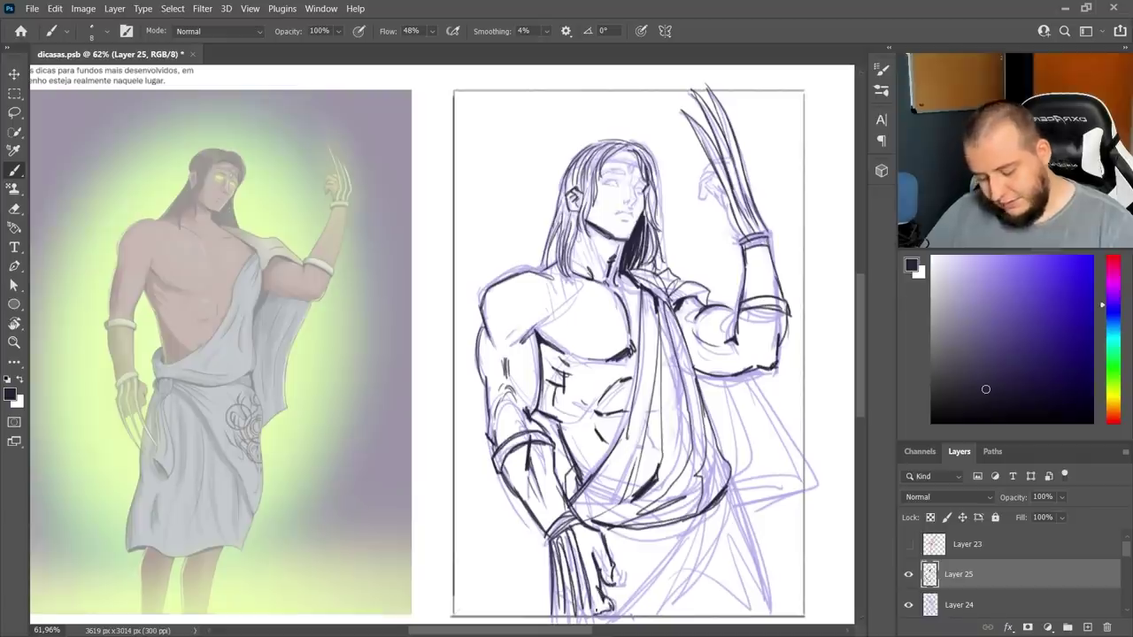
- Ink the skirt folds running from the hip knot, the skirt's outer edge and a dark crease at the raised shoulder
mouse_move(708, 512)
mouse_down()
mouse_move(641, 592)
mouse_move(675, 618)
mouse_move(622, 615)
mouse_up()
drag(602, 554, 673, 546)
drag(728, 487, 764, 615)
drag(692, 305, 717, 291)
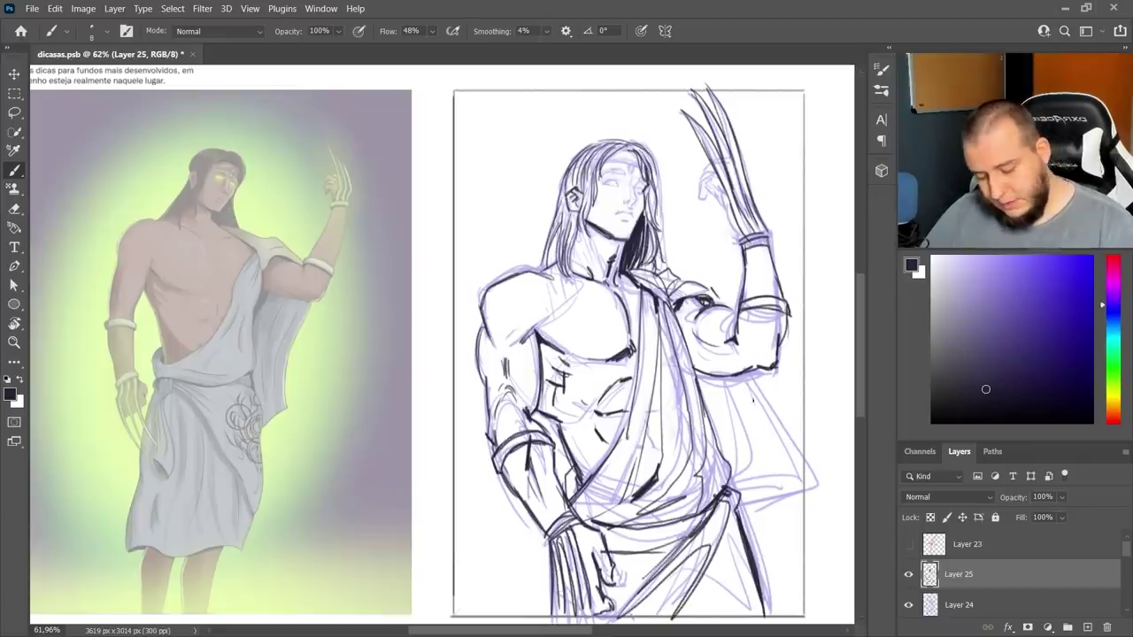
- Ink the cape hanging behind the raised arm with its long folds, lower hem and the cloth ends at the hip
drag(754, 372, 802, 524)
mouse_move(735, 378)
mouse_down()
mouse_move(760, 513)
mouse_move(752, 489)
mouse_up()
drag(732, 483, 760, 494)
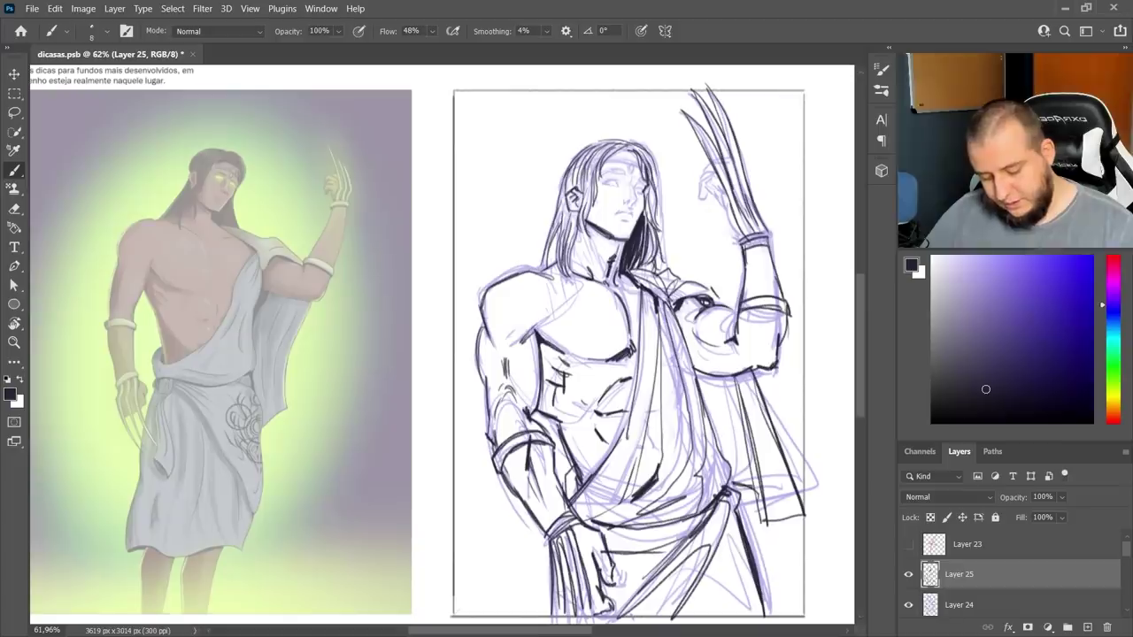
- Fill the underside of the raised arm and the cape beside the torso with solid dark shadow and fold lines
drag(731, 388, 710, 462)
drag(698, 370, 714, 426)
drag(698, 372, 738, 381)
mouse_move(693, 370)
mouse_down()
mouse_move(708, 439)
mouse_move(733, 395)
mouse_up()
drag(706, 380, 744, 395)
mouse_move(699, 379)
mouse_down()
mouse_move(714, 428)
mouse_move(696, 404)
mouse_move(703, 439)
mouse_up()
key(e)
key(b)
drag(705, 398, 723, 459)
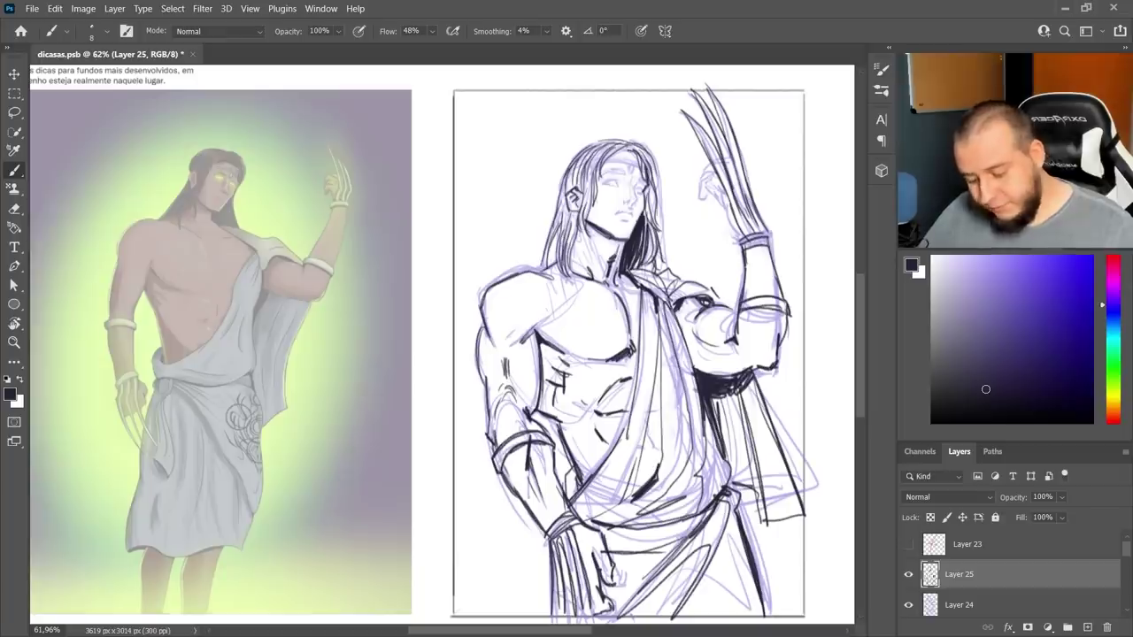
- Ink the raised hand's curled fingers, the mouth, brows and headband, and the hair edges framing the face and neck
mouse_move(710, 175)
mouse_down()
mouse_move(722, 185)
mouse_move(700, 183)
mouse_move(706, 196)
mouse_move(725, 203)
mouse_move(738, 239)
mouse_move(704, 181)
mouse_up()
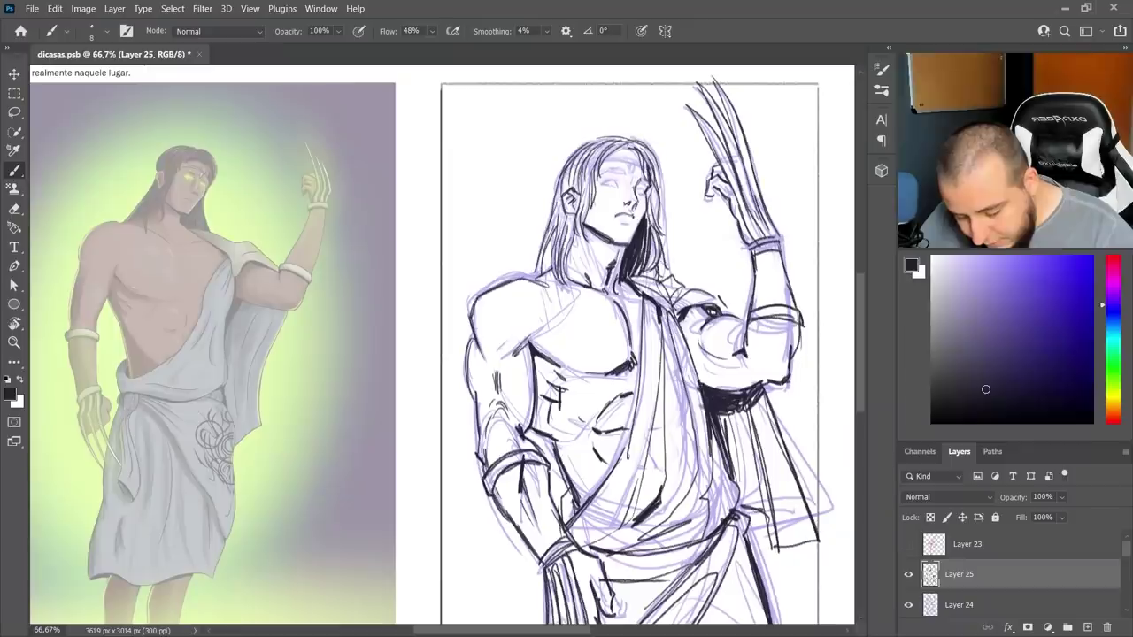
drag(616, 215, 631, 227)
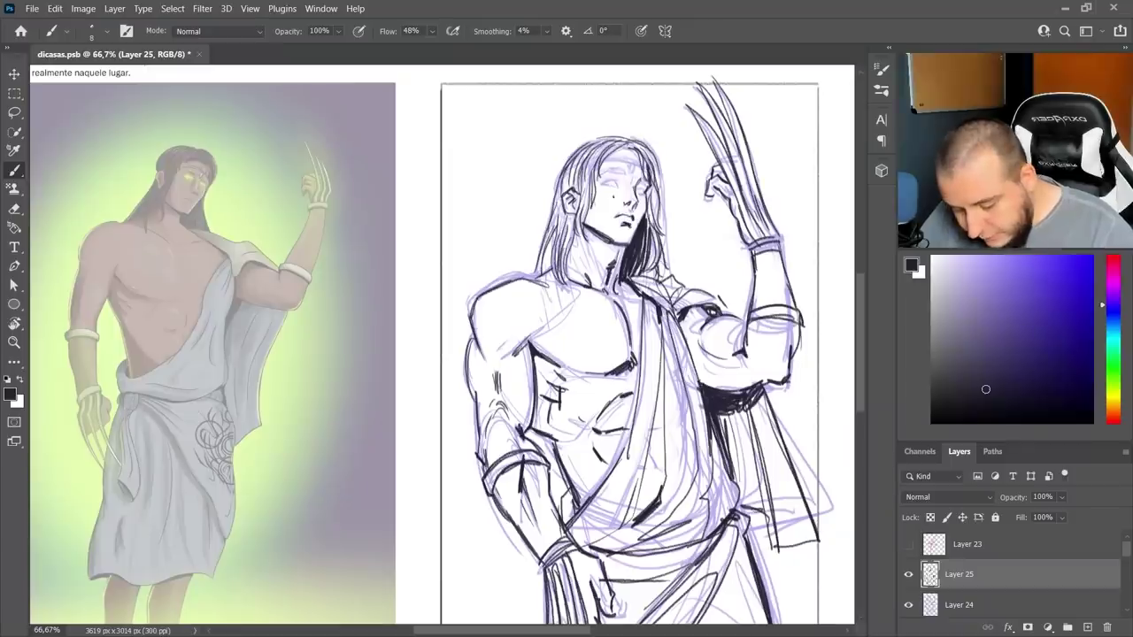
mouse_move(601, 170)
mouse_down()
mouse_move(647, 183)
mouse_move(630, 163)
mouse_up()
mouse_move(627, 168)
mouse_down()
mouse_move(643, 165)
mouse_move(631, 161)
mouse_up()
mouse_move(602, 165)
mouse_down()
mouse_move(643, 159)
mouse_move(629, 156)
mouse_move(641, 144)
mouse_up()
drag(599, 167, 583, 230)
drag(571, 256, 561, 276)
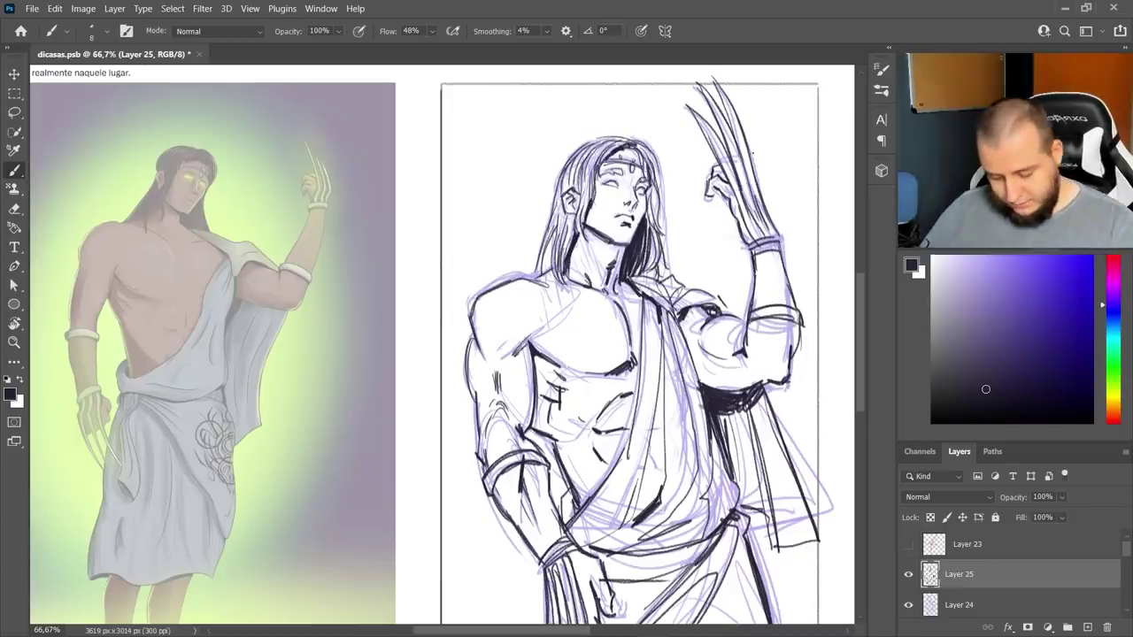
- Fade the sketch on Layer 24 to 23% opacity, and darken the cloth shadow beside the raised shoulder on Layer 25
click(1009, 598)
drag(1054, 510, 1049, 510)
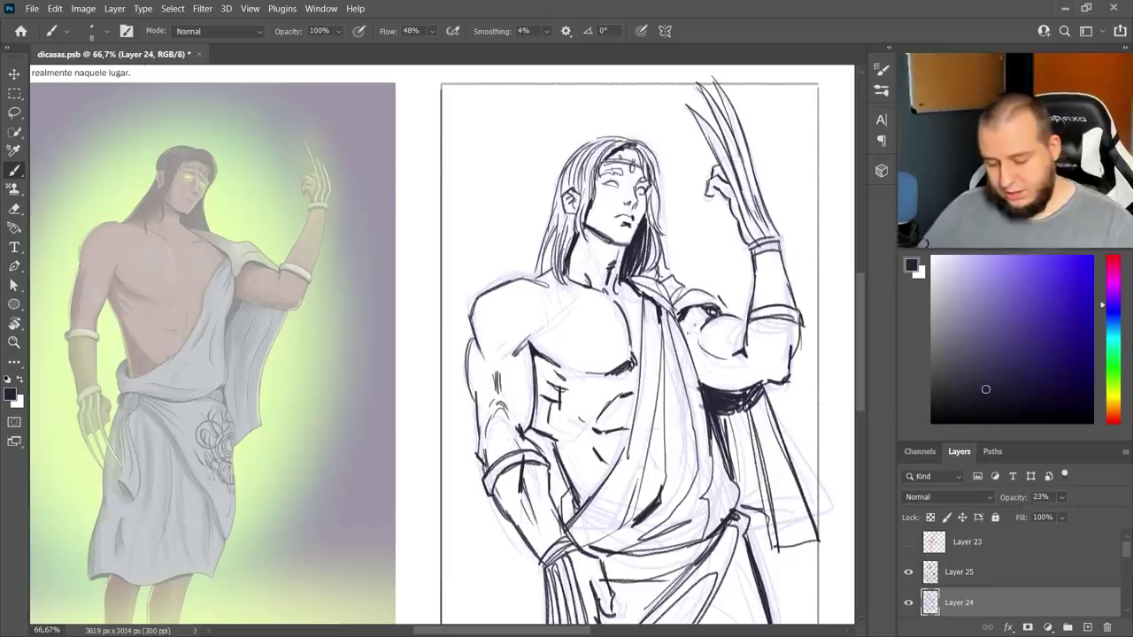
click(958, 565)
drag(696, 322, 692, 330)
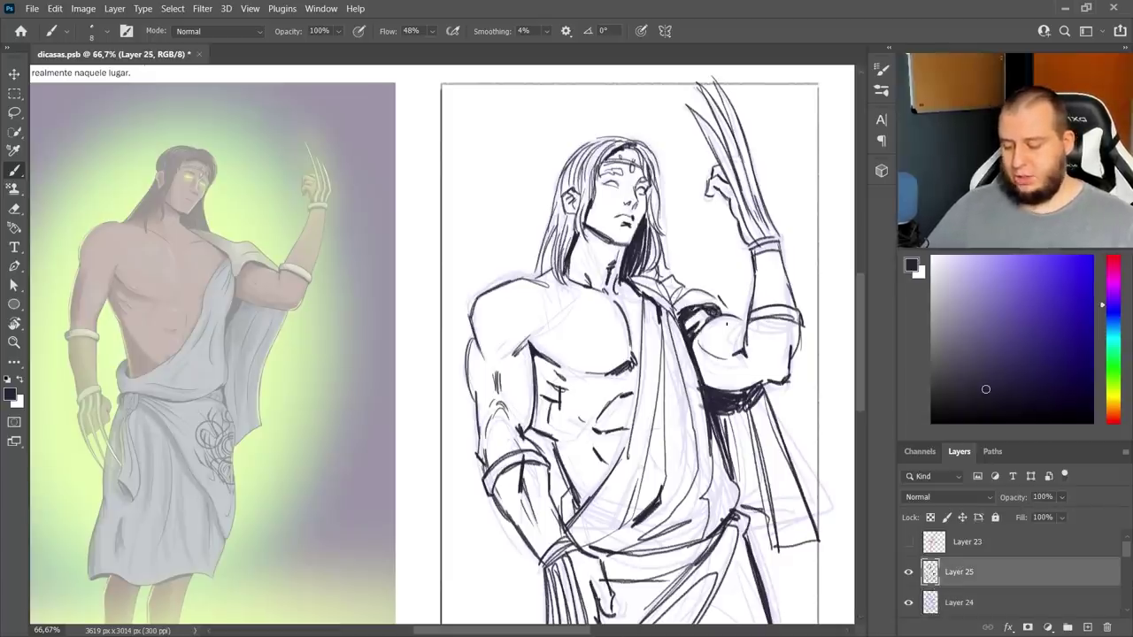
- Pick a muted grey-violet foreground colour with both illustrations in view
key(z)
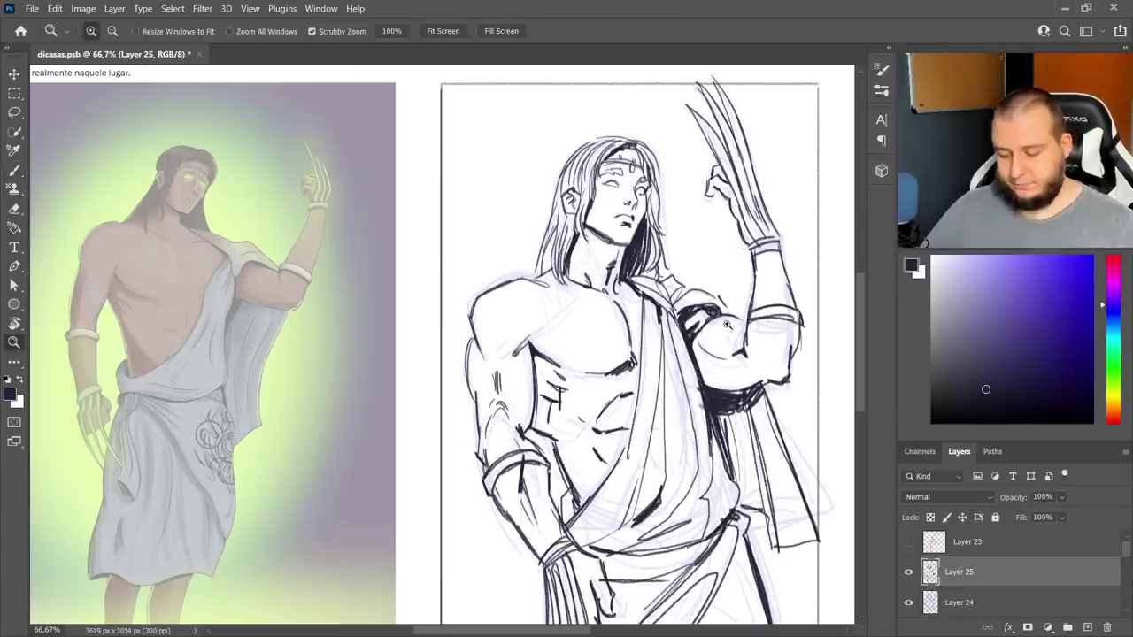
alt+click(672, 265)
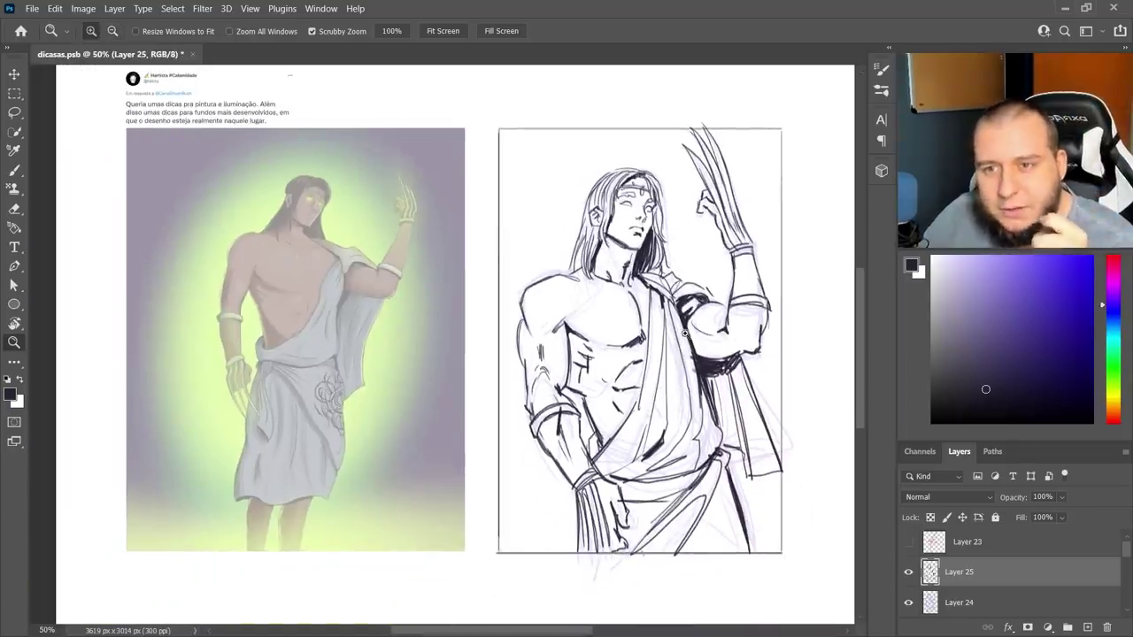
drag(980, 364, 956, 326)
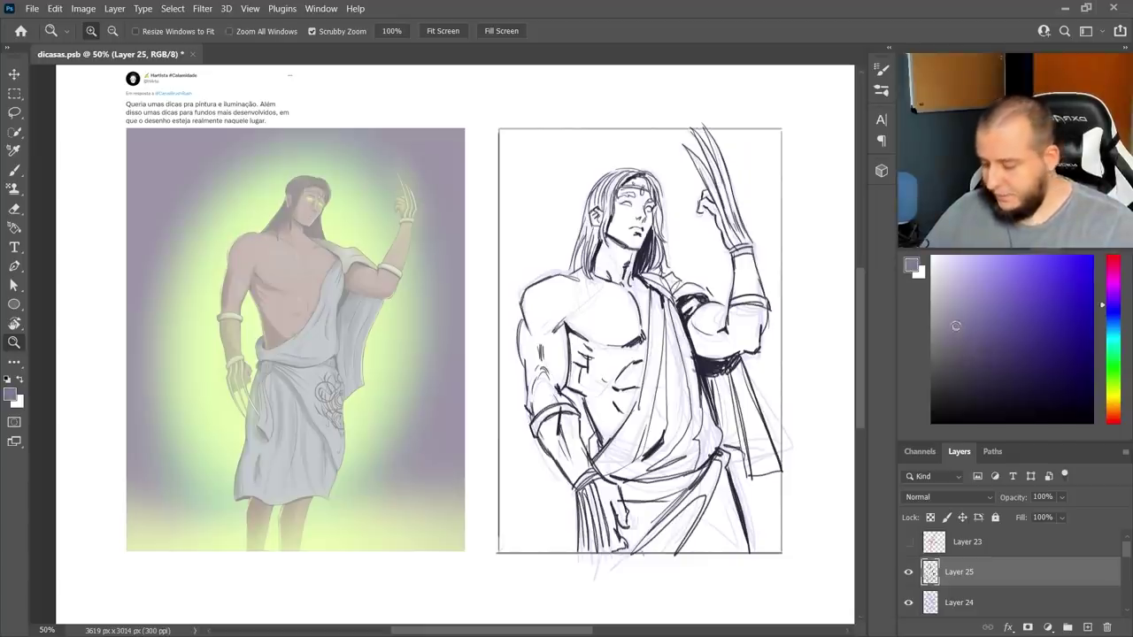
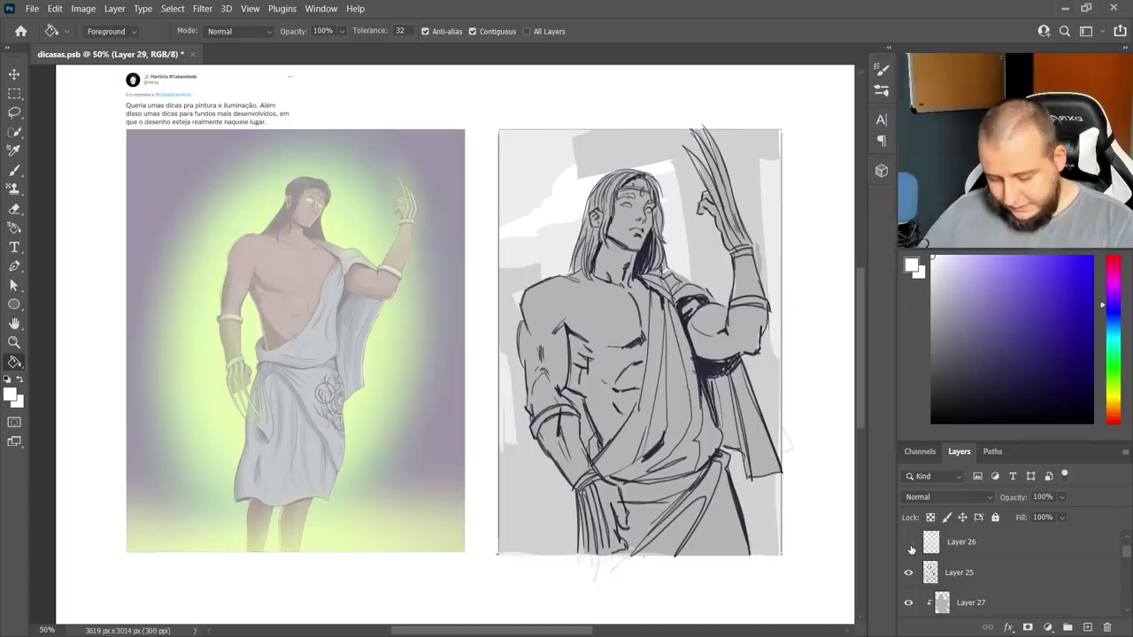
- Add a new layer and place it directly above the line art on Layer 25
click(957, 549)
scroll(962, 557, down, 3)
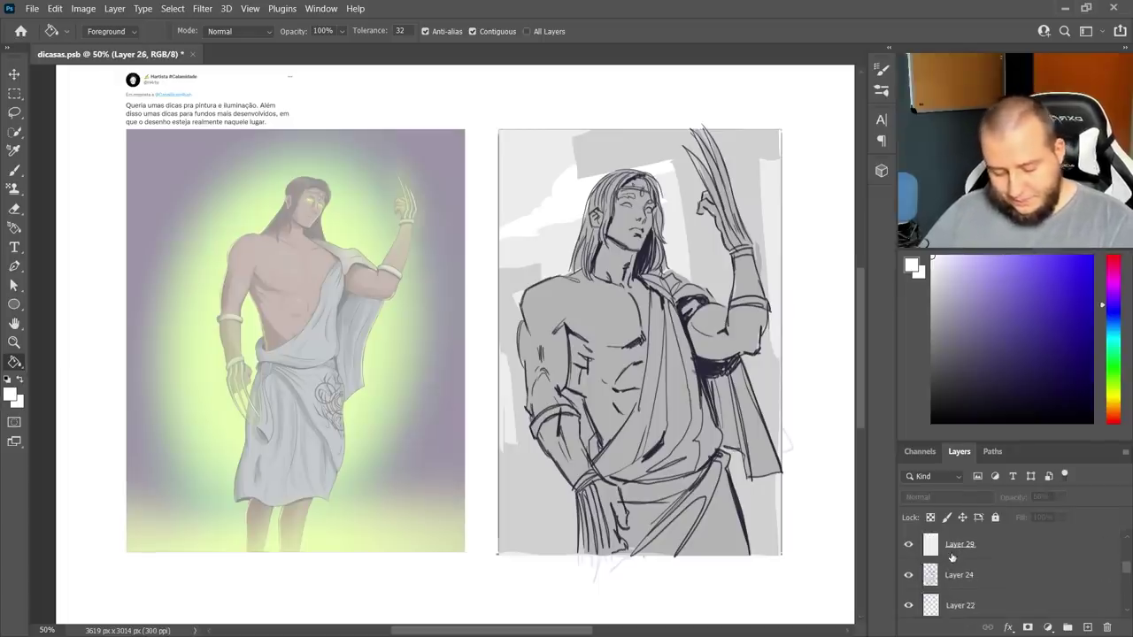
click(967, 584)
key(b)
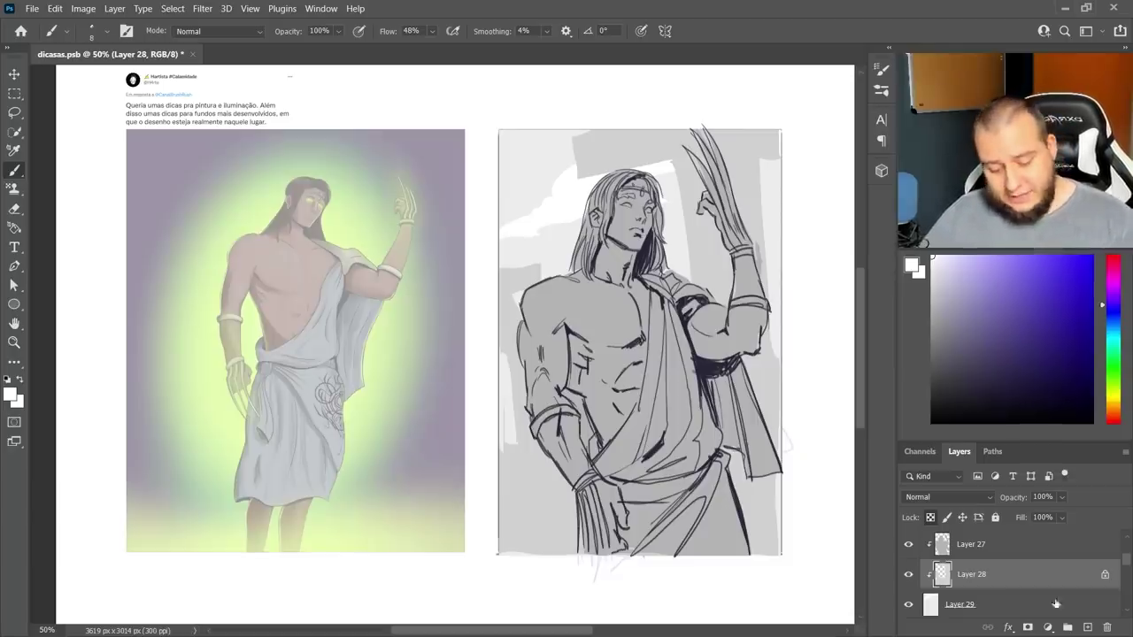
click(1088, 628)
drag(1001, 579, 1003, 547)
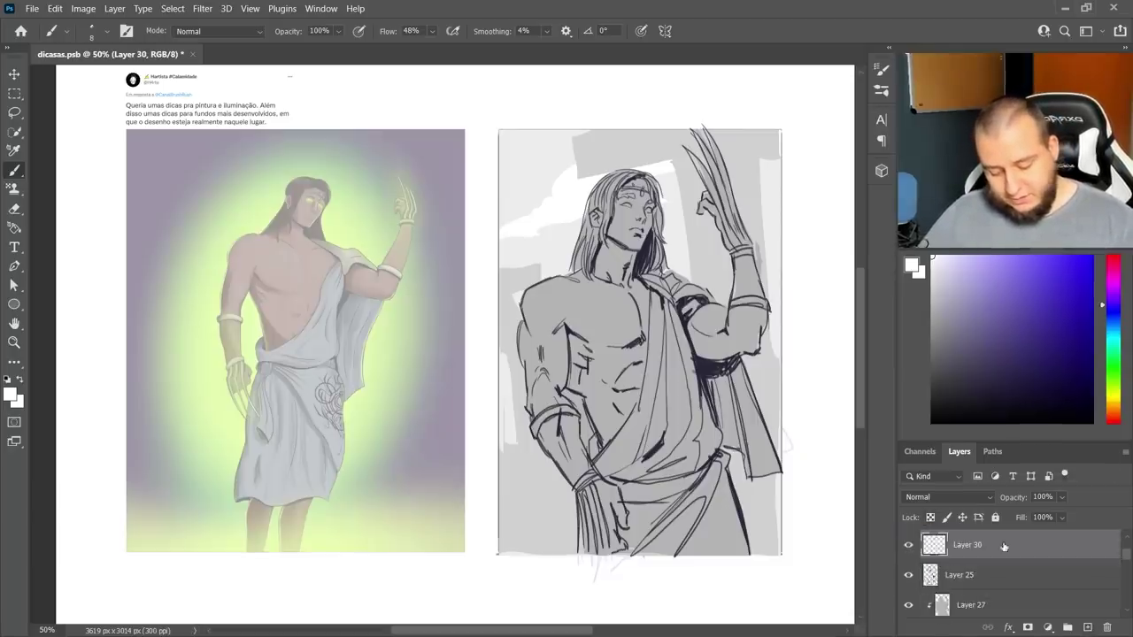
- Draw parallel slanted blue guide lines with arrowheads across the reworked figure on the new layer, and hide that layer
click(1034, 257)
drag(595, 124, 670, 531)
drag(669, 124, 722, 432)
drag(749, 121, 800, 448)
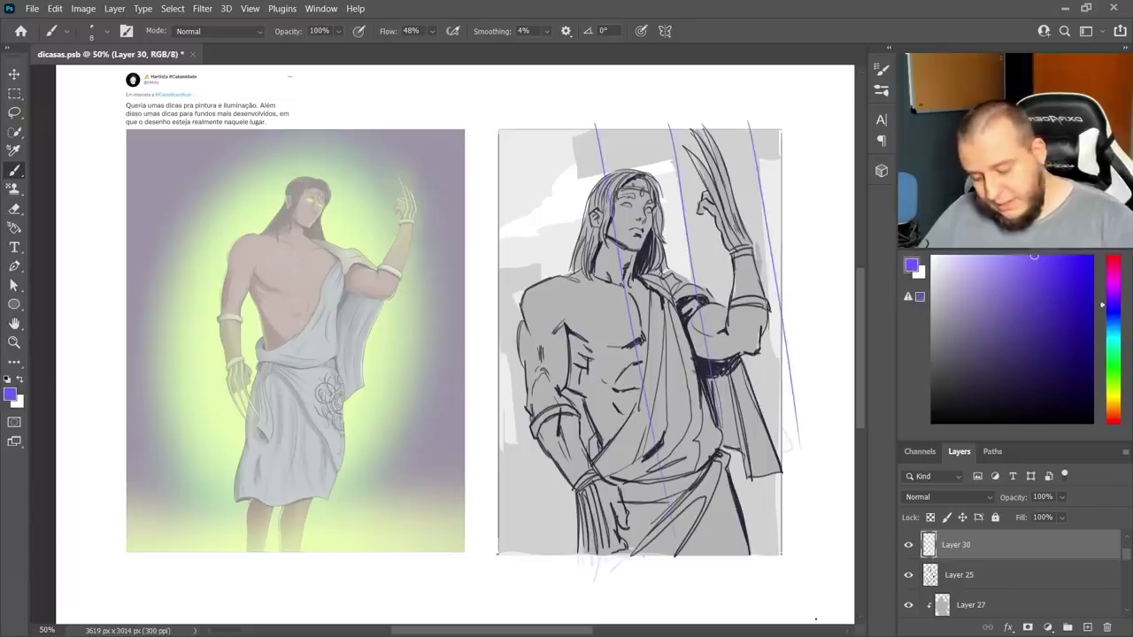
drag(500, 235, 533, 453)
drag(505, 124, 533, 310)
drag(566, 141, 587, 228)
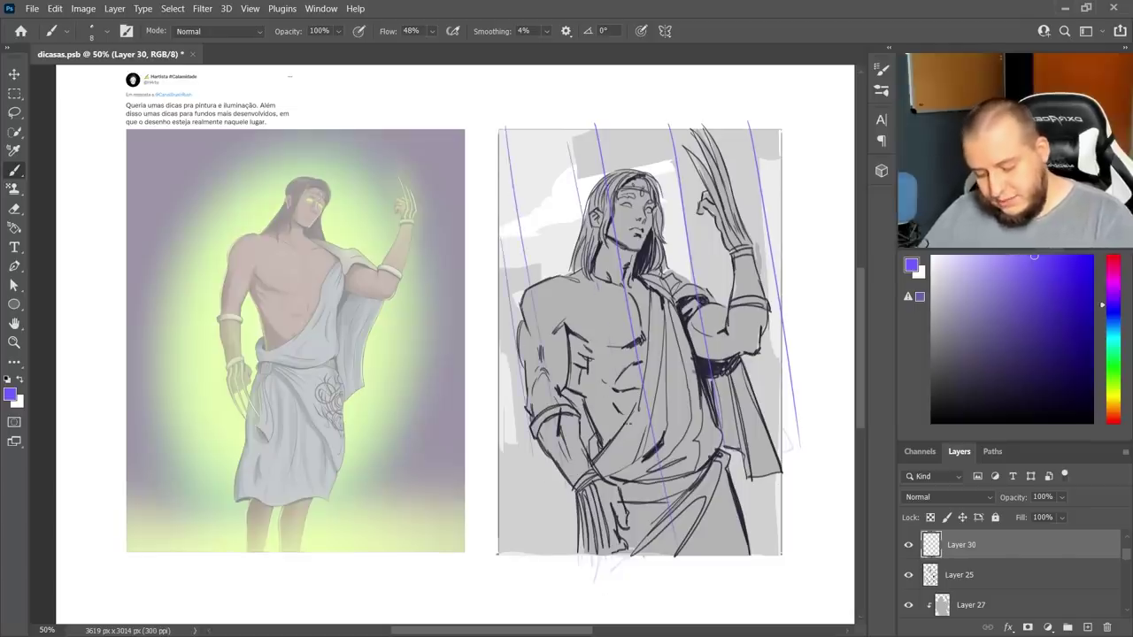
drag(661, 130, 675, 122)
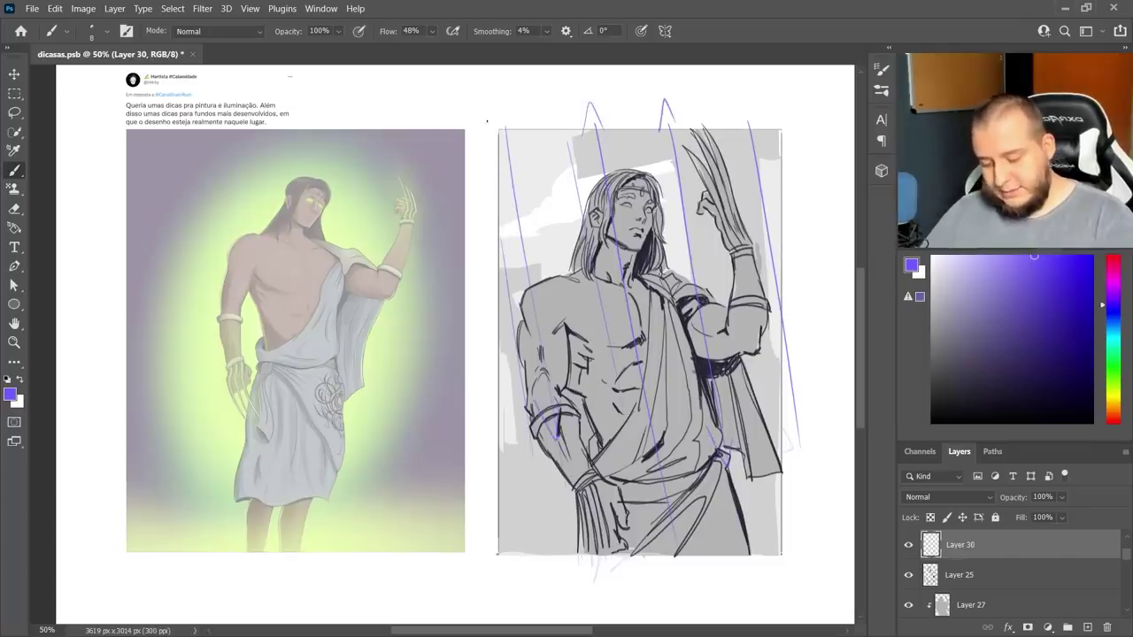
drag(744, 134, 815, 407)
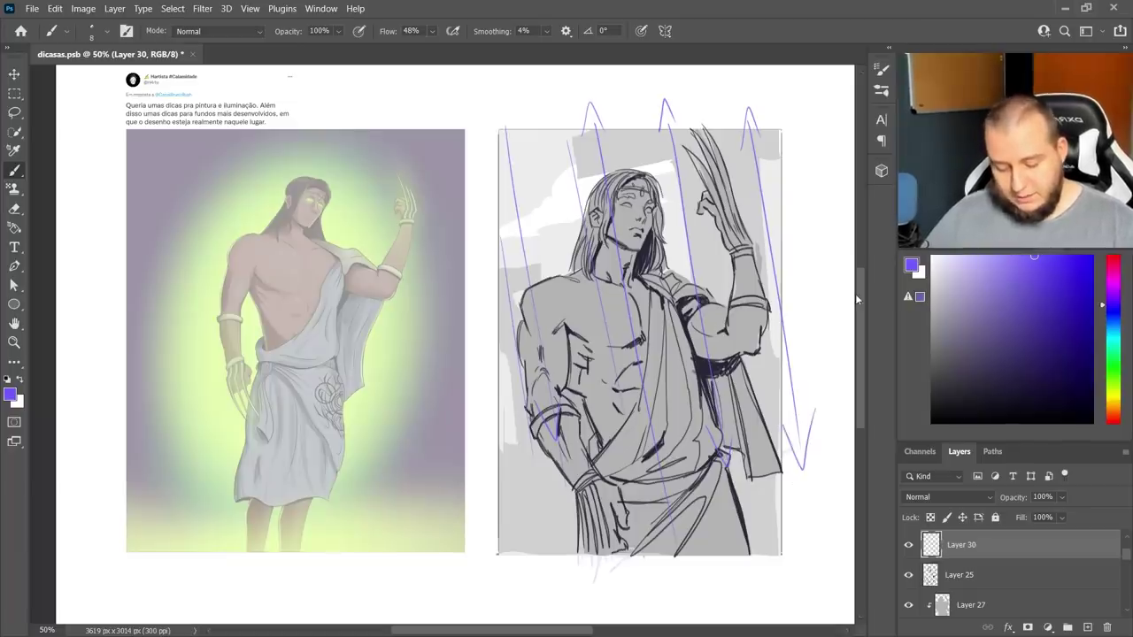
click(906, 546)
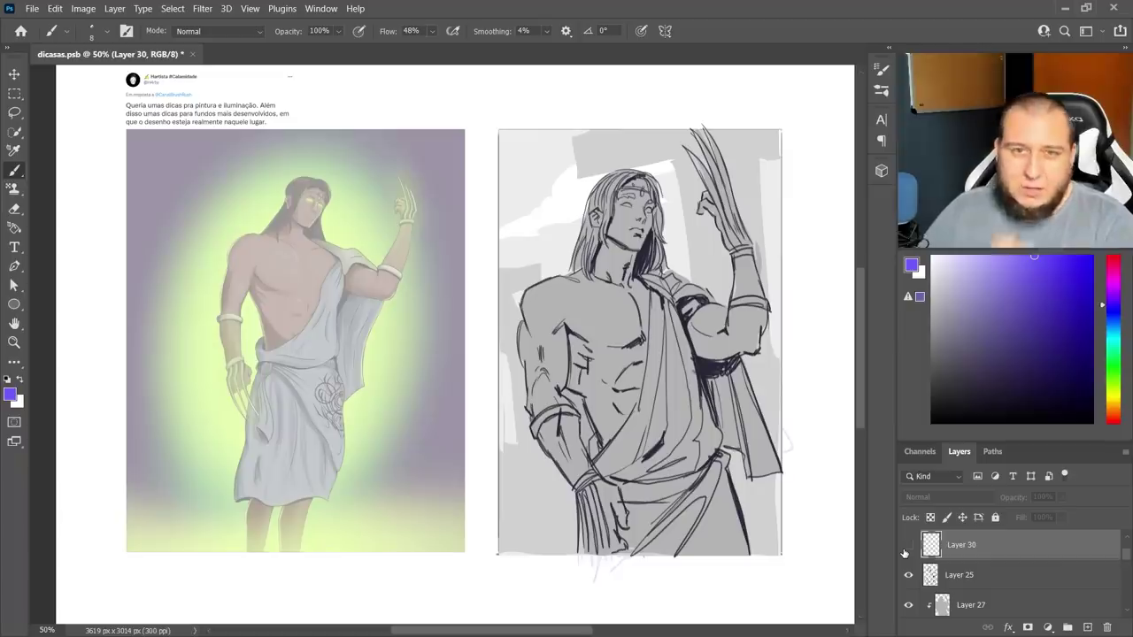
- Select Layer 27, lock its transparent pixels and prepare the Quadrado v2 brush at 36 px in white
key(v)
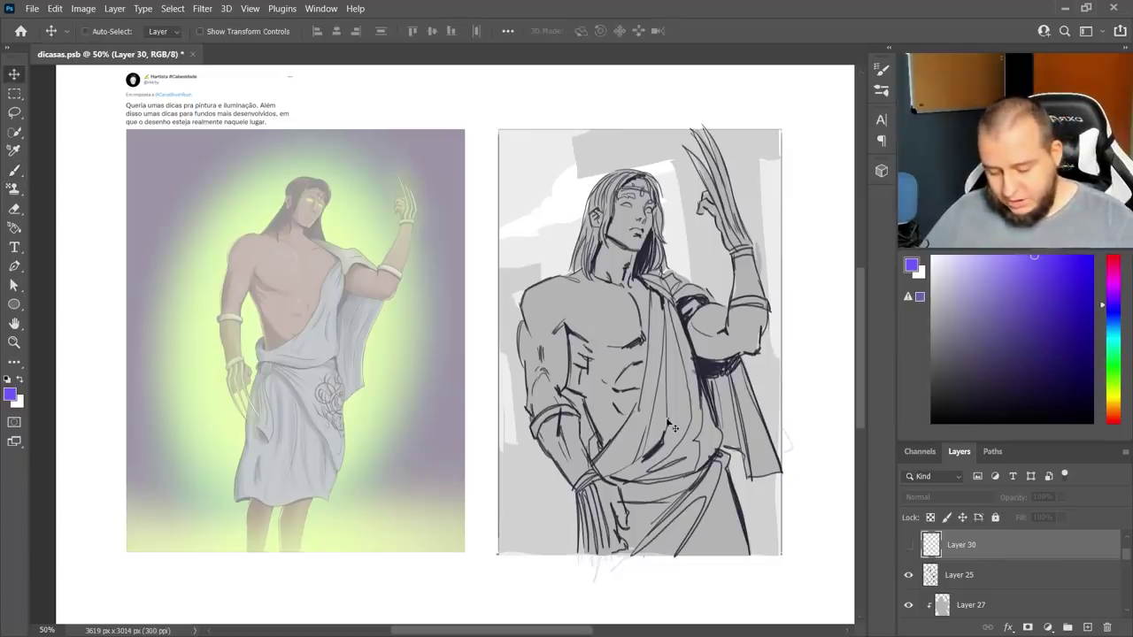
click(670, 418)
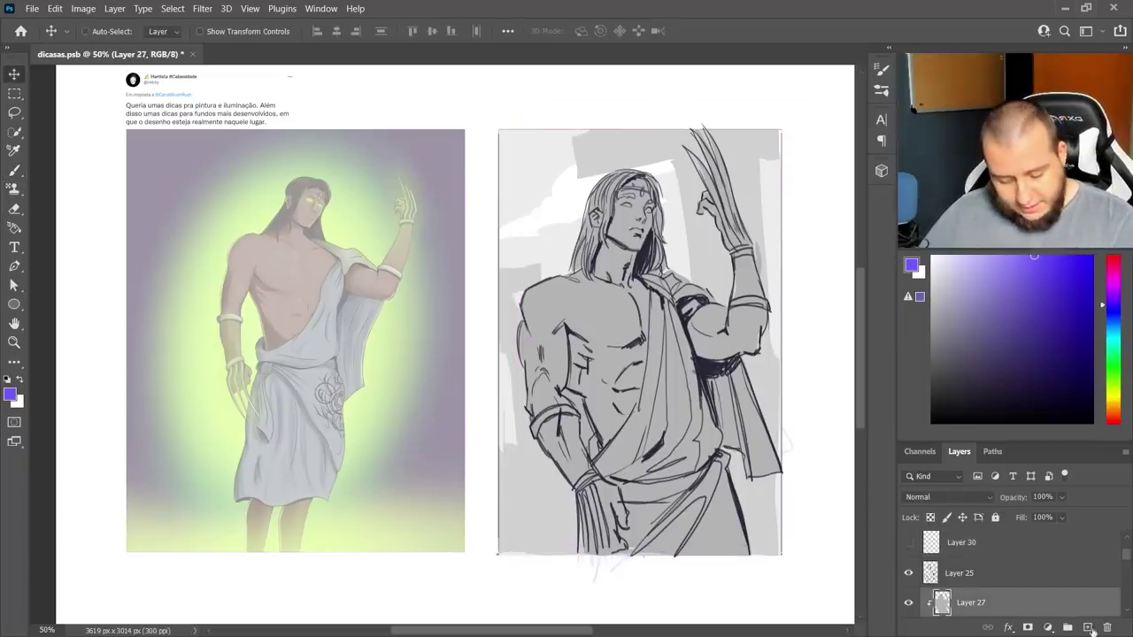
key(b)
right_click(595, 266)
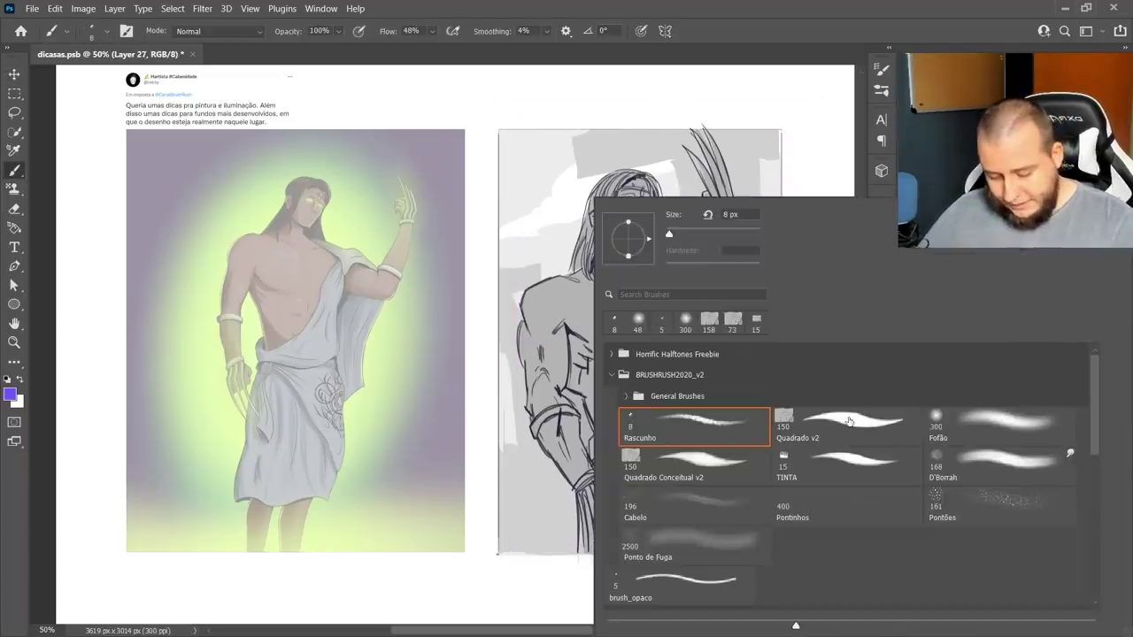
click(682, 236)
click(758, 44)
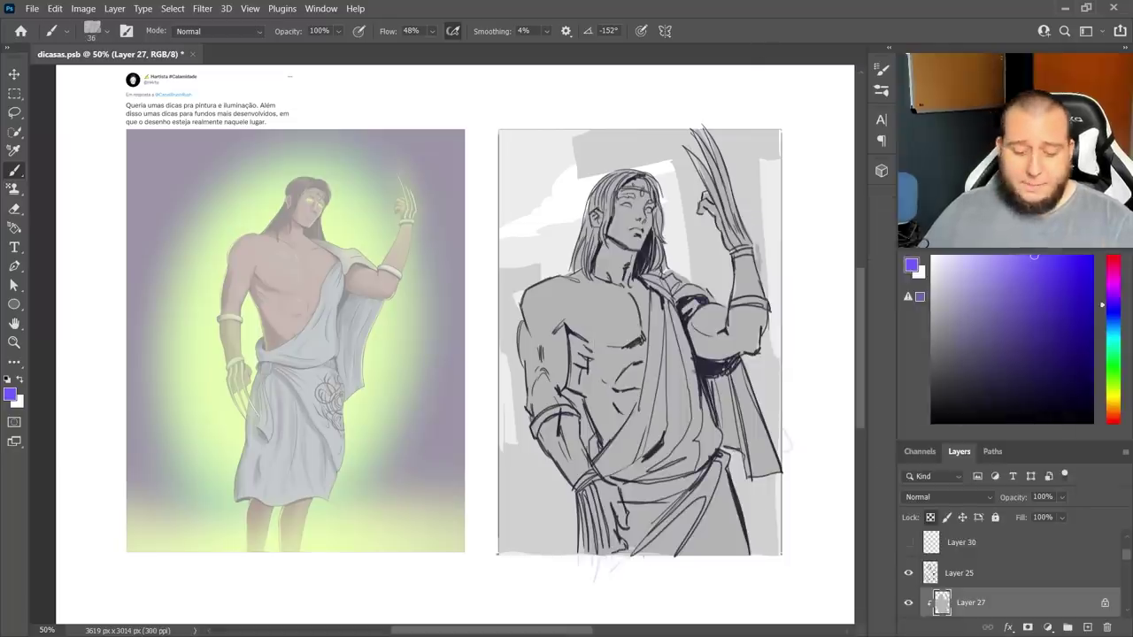
click(933, 259)
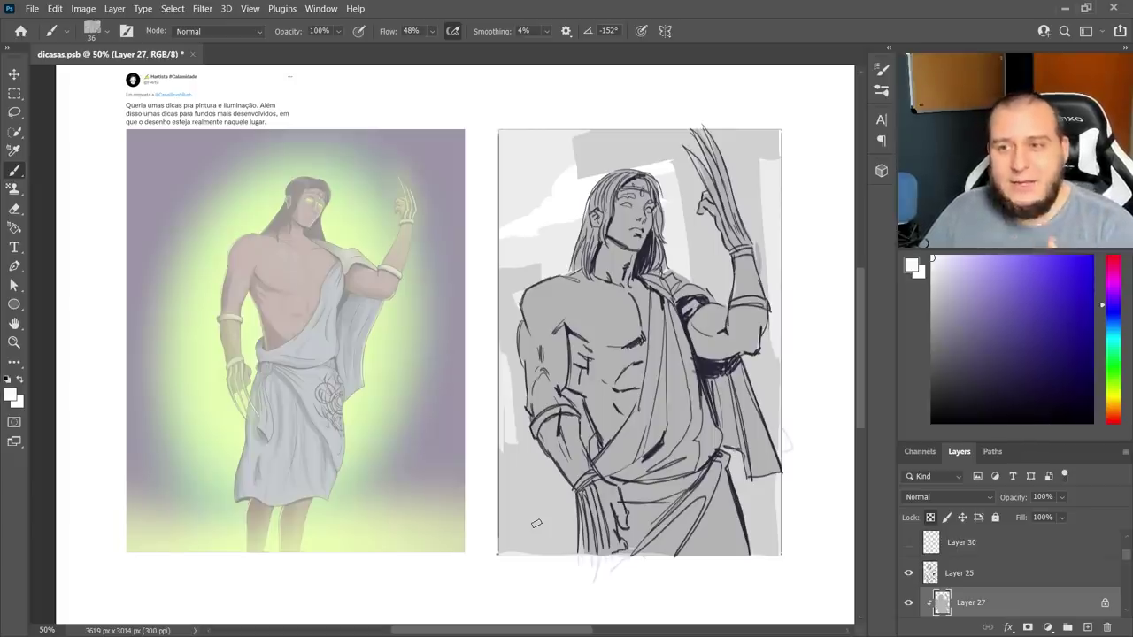
- Try a white highlight on the lowered arm's shoulder and sample a light grey in its place
mouse_move(546, 298)
mouse_down()
mouse_move(532, 291)
mouse_move(539, 322)
mouse_up()
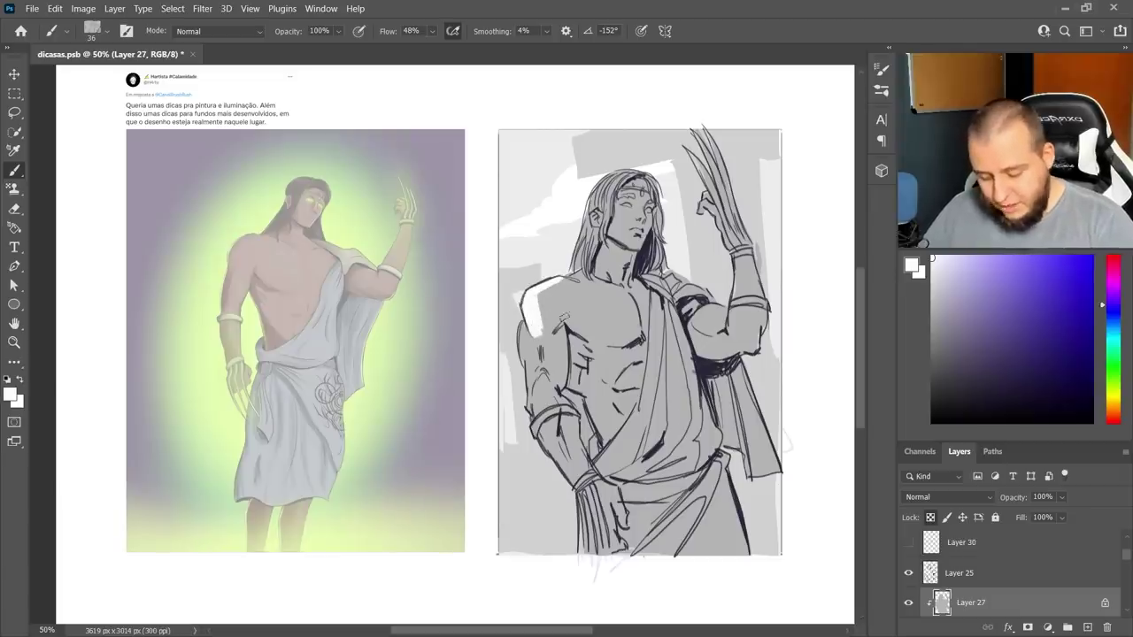
key(ctrl+z)
alt+click(579, 311)
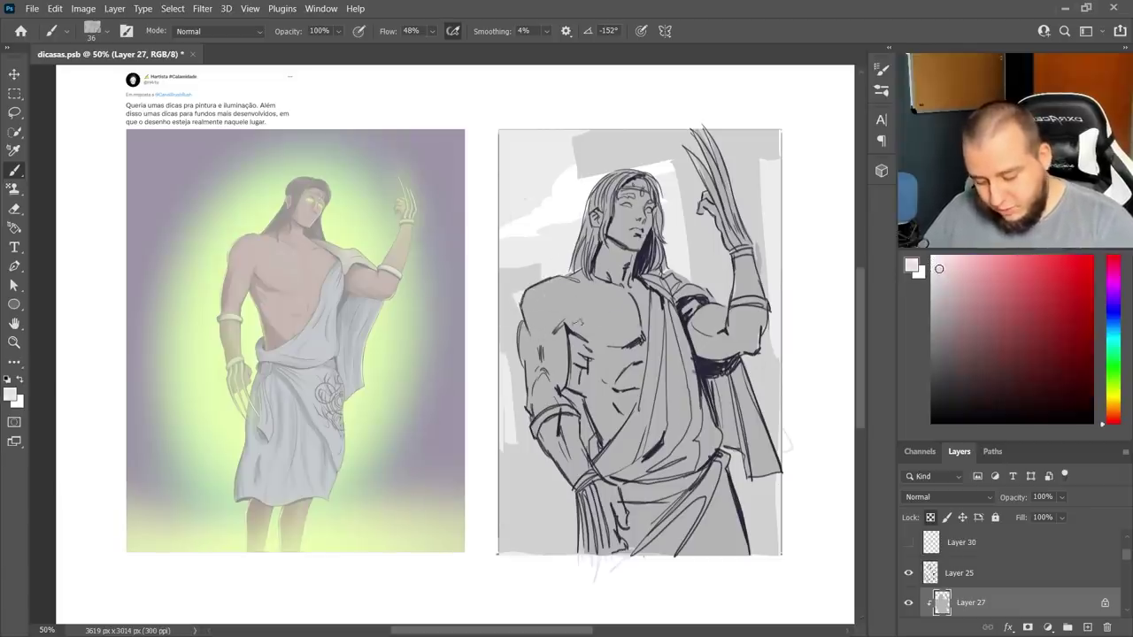
- Lighten the line art on Layer 25 with a Hue/Saturation lightness of +28
key(v)
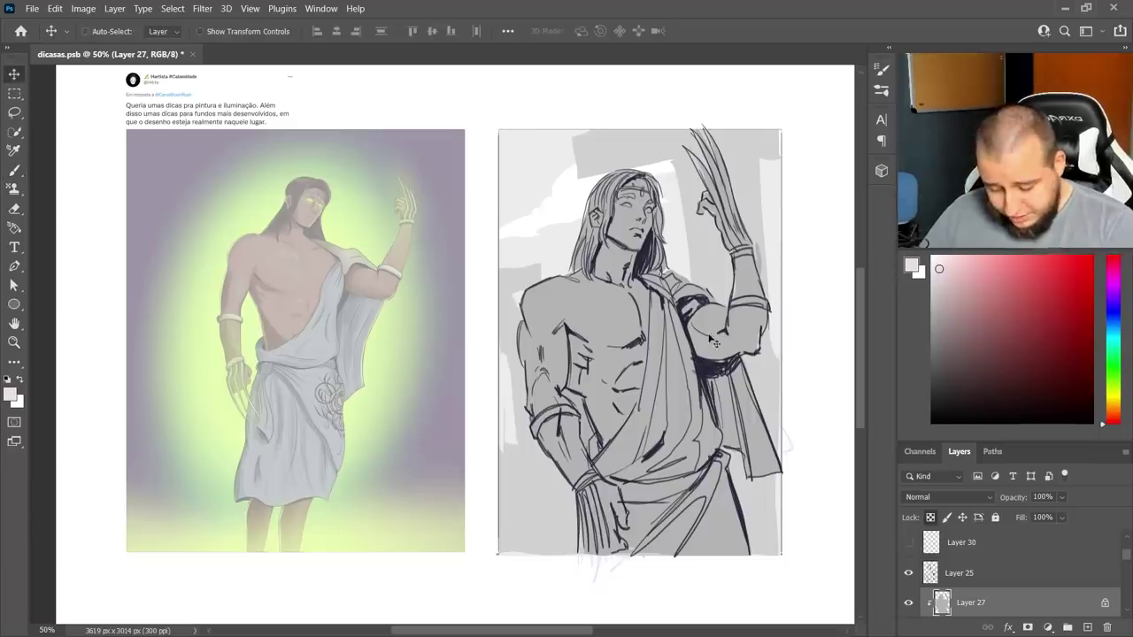
click(777, 456)
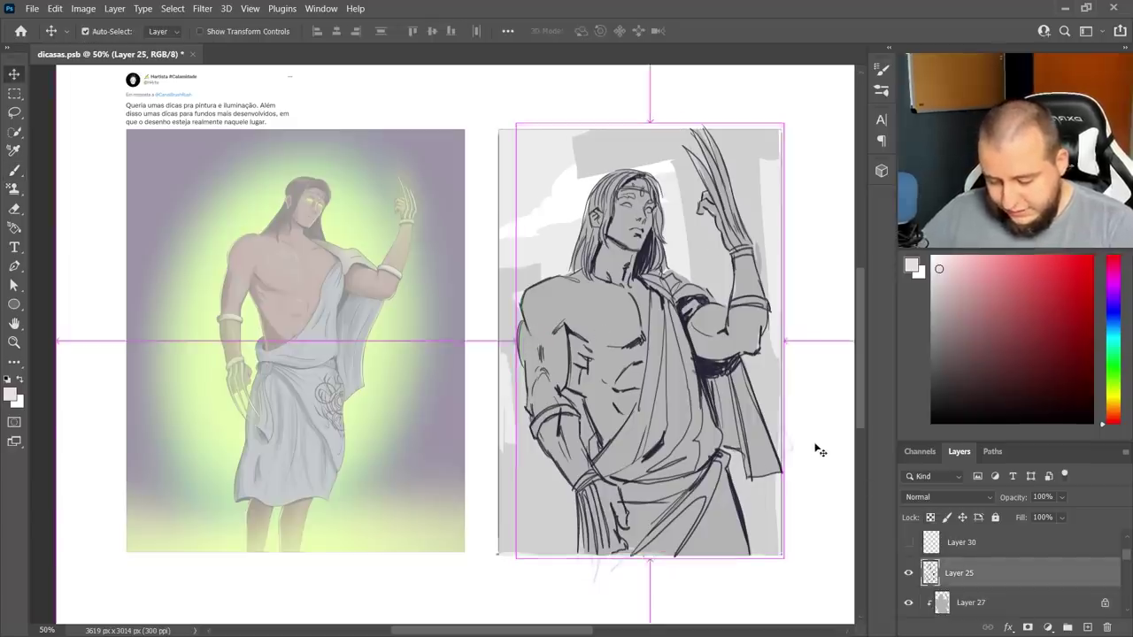
key(ctrl+u)
drag(908, 466, 929, 468)
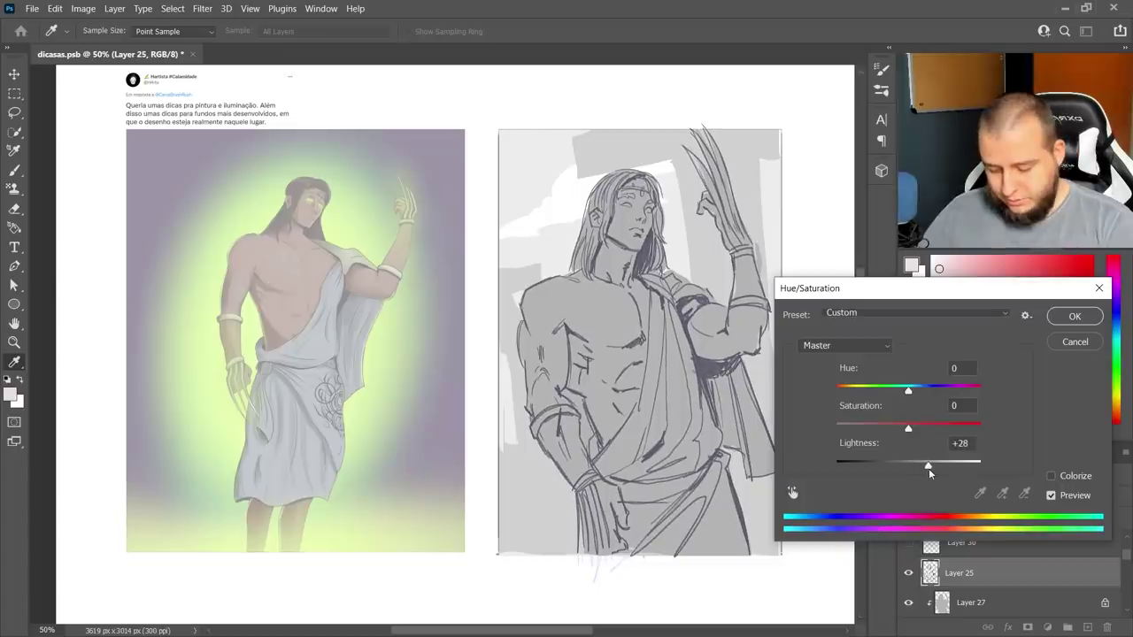
click(1074, 316)
key(u)
- Paint near-white light shapes on the lowered arm's shoulder, the upper arm and the upper chest on Layer 27
click(974, 602)
key(b)
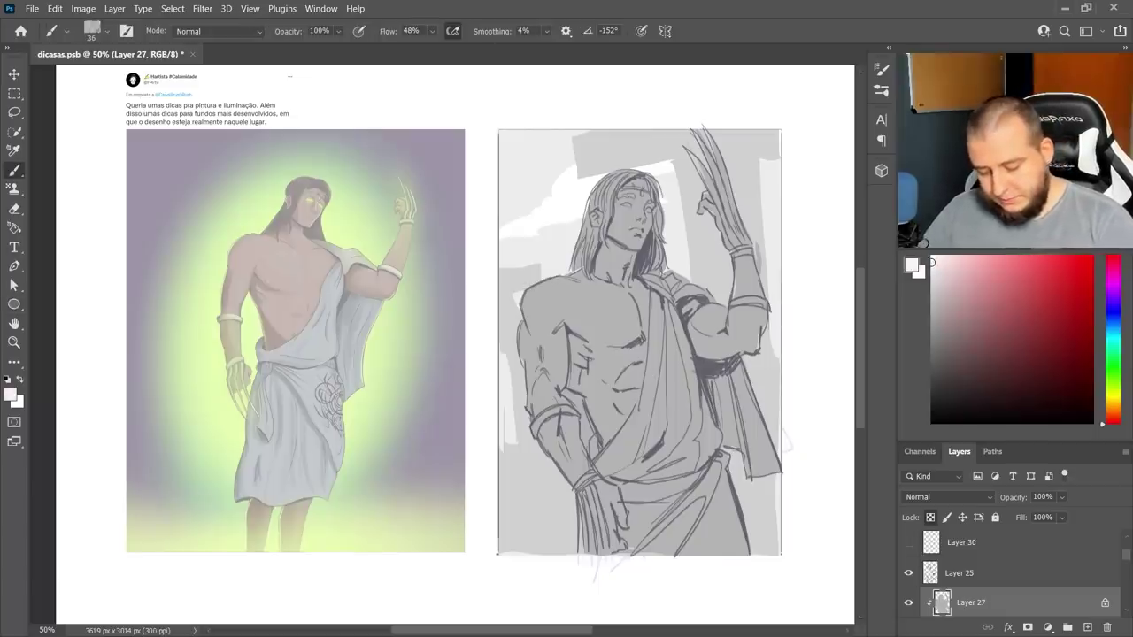
mouse_move(556, 282)
mouse_down()
mouse_move(529, 330)
mouse_move(548, 297)
mouse_move(529, 359)
mouse_move(549, 356)
mouse_move(546, 370)
mouse_move(523, 340)
mouse_move(543, 406)
mouse_up()
mouse_move(586, 294)
mouse_down()
mouse_move(584, 304)
mouse_move(599, 291)
mouse_move(582, 328)
mouse_up()
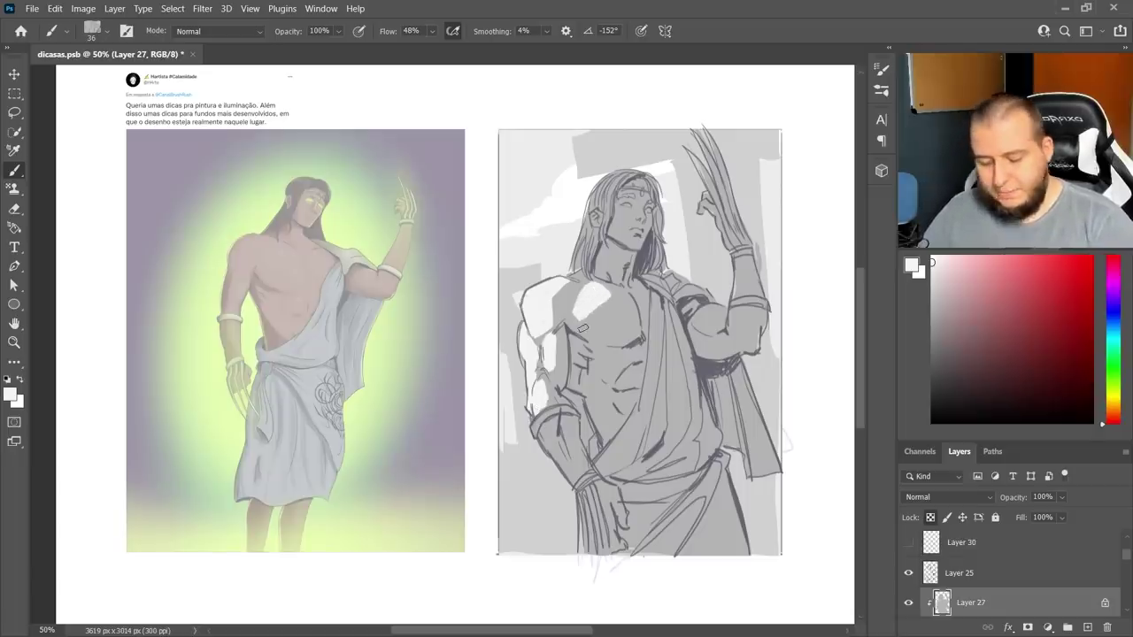
- Paint near-white light shapes on the chest, neck, side of the face and raised arm on Layer 27
drag(643, 293, 643, 303)
mouse_move(605, 266)
mouse_down()
mouse_move(621, 208)
mouse_move(641, 209)
mouse_move(623, 192)
mouse_move(595, 223)
mouse_move(577, 271)
mouse_up()
mouse_move(607, 195)
mouse_down()
mouse_move(599, 211)
mouse_move(615, 184)
mouse_move(605, 223)
mouse_up()
mouse_move(740, 266)
mouse_down()
mouse_move(741, 325)
mouse_move(734, 283)
mouse_move(712, 313)
mouse_move(719, 323)
mouse_move(711, 313)
mouse_move(709, 344)
mouse_move(746, 348)
mouse_up()
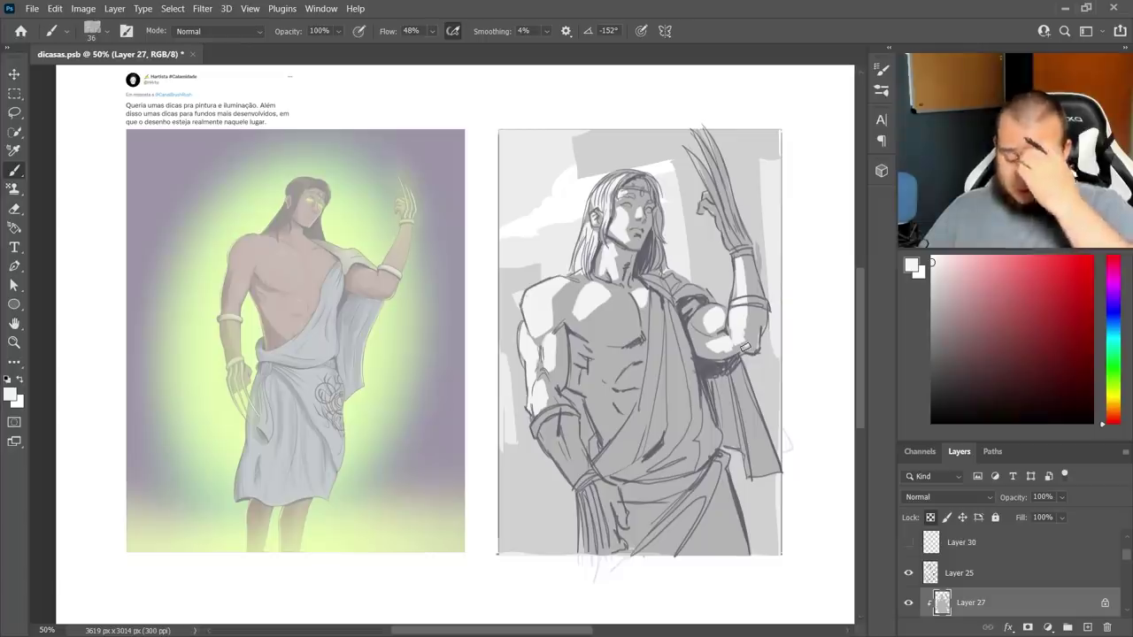
- Paint near-white light along the robe's chest and shoulder folds and on the raised hand and its claws
mouse_move(655, 305)
mouse_down()
mouse_move(643, 403)
mouse_move(619, 452)
mouse_up()
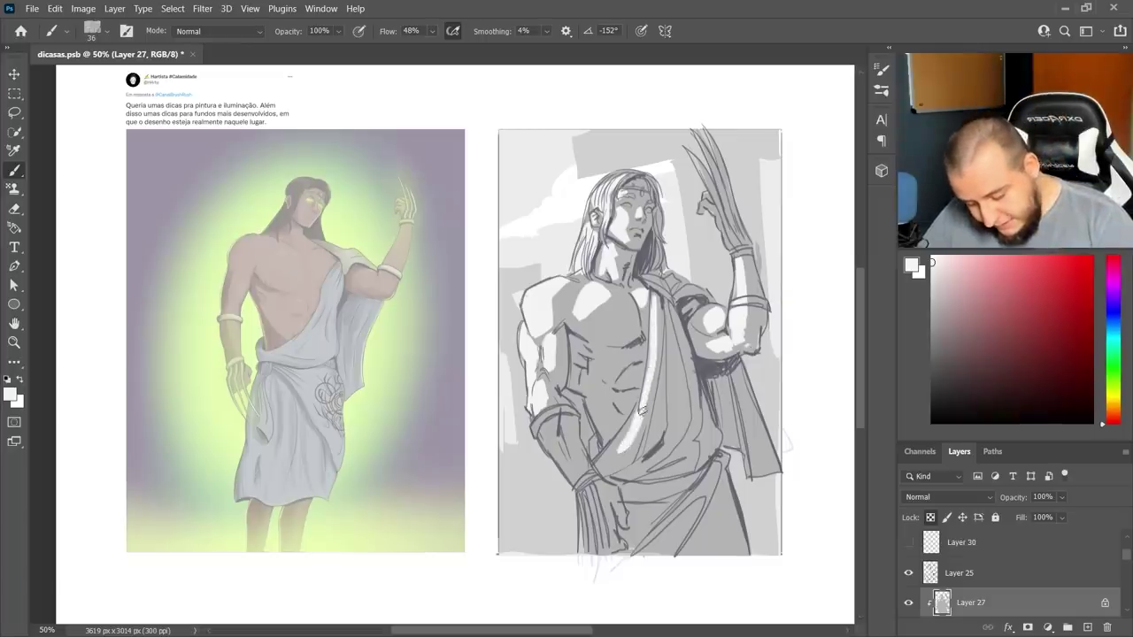
drag(648, 342, 643, 416)
mouse_move(671, 313)
mouse_down()
mouse_move(672, 415)
mouse_move(677, 339)
mouse_up()
drag(665, 278, 682, 299)
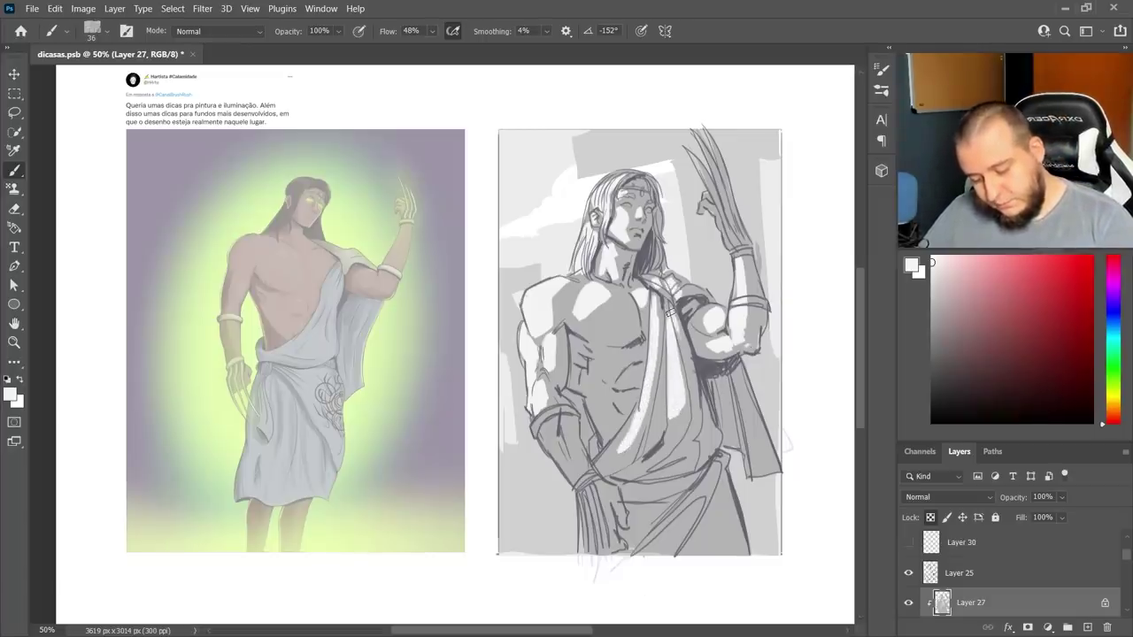
mouse_move(712, 205)
mouse_down()
mouse_move(702, 211)
mouse_move(732, 243)
mouse_up()
mouse_move(711, 197)
mouse_down()
mouse_move(698, 144)
mouse_move(724, 197)
mouse_up()
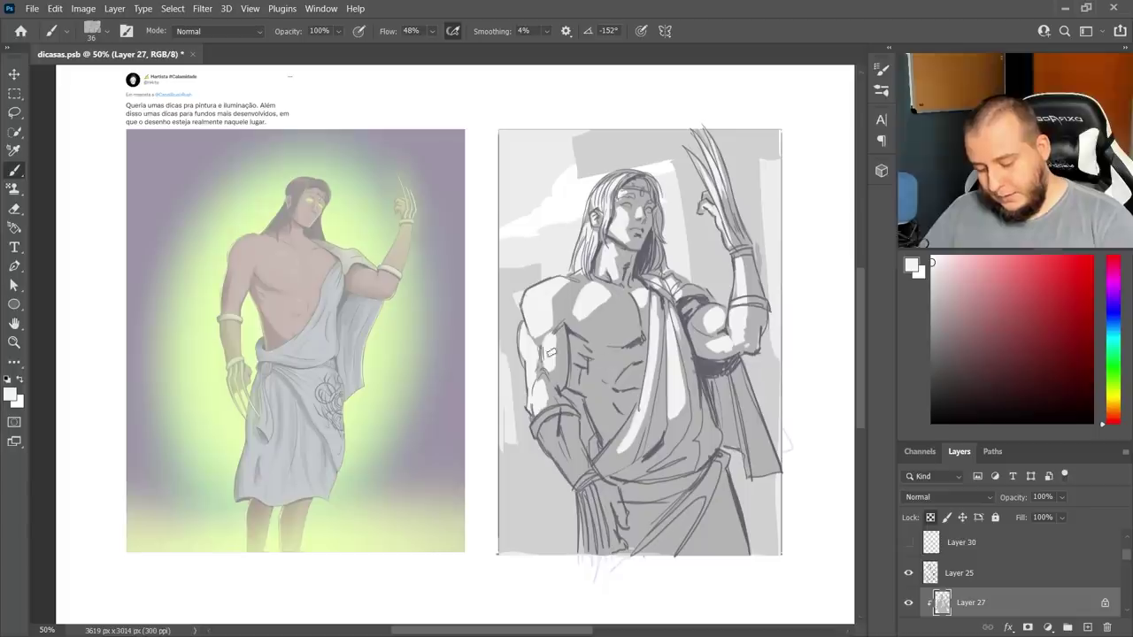
- Add near-white light shapes to the abdominal muscles, the lowered forearm and the long claws of the lowered hand
mouse_move(606, 352)
mouse_down()
mouse_move(622, 370)
mouse_move(631, 356)
mouse_move(623, 399)
mouse_move(610, 396)
mouse_up()
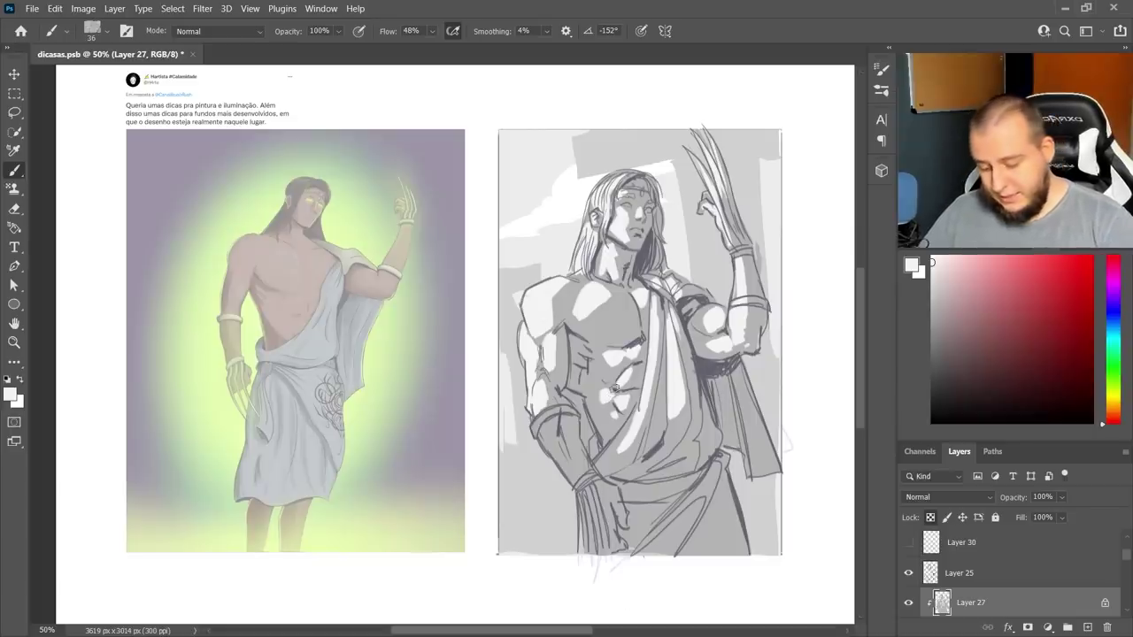
drag(542, 433, 580, 485)
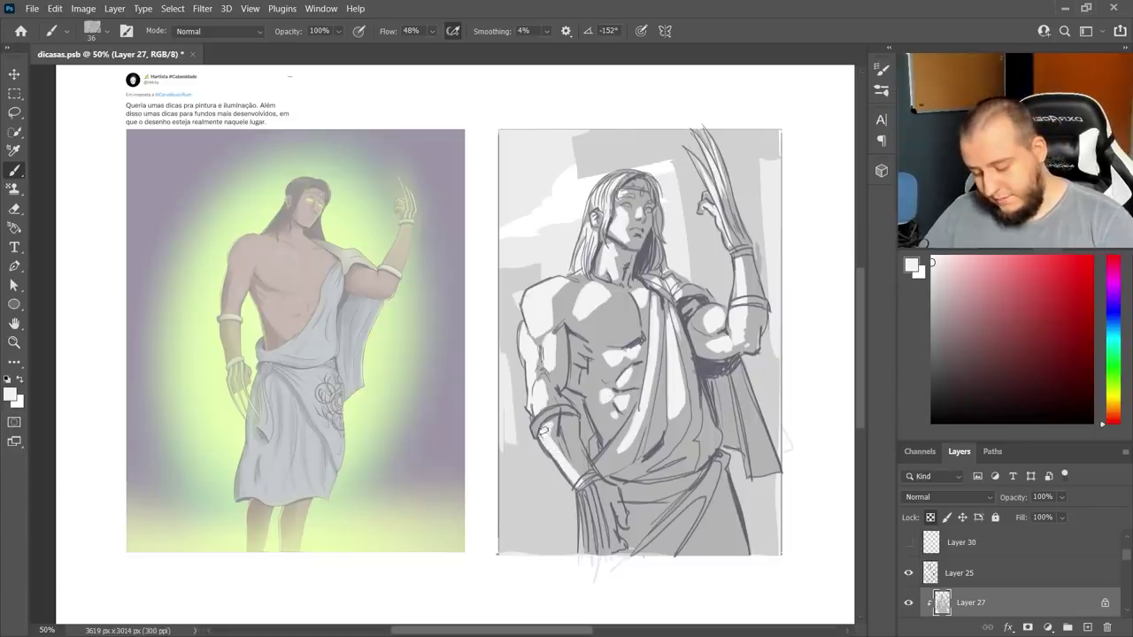
mouse_move(562, 434)
mouse_down()
mouse_move(566, 418)
mouse_move(568, 447)
mouse_up()
drag(583, 501, 585, 551)
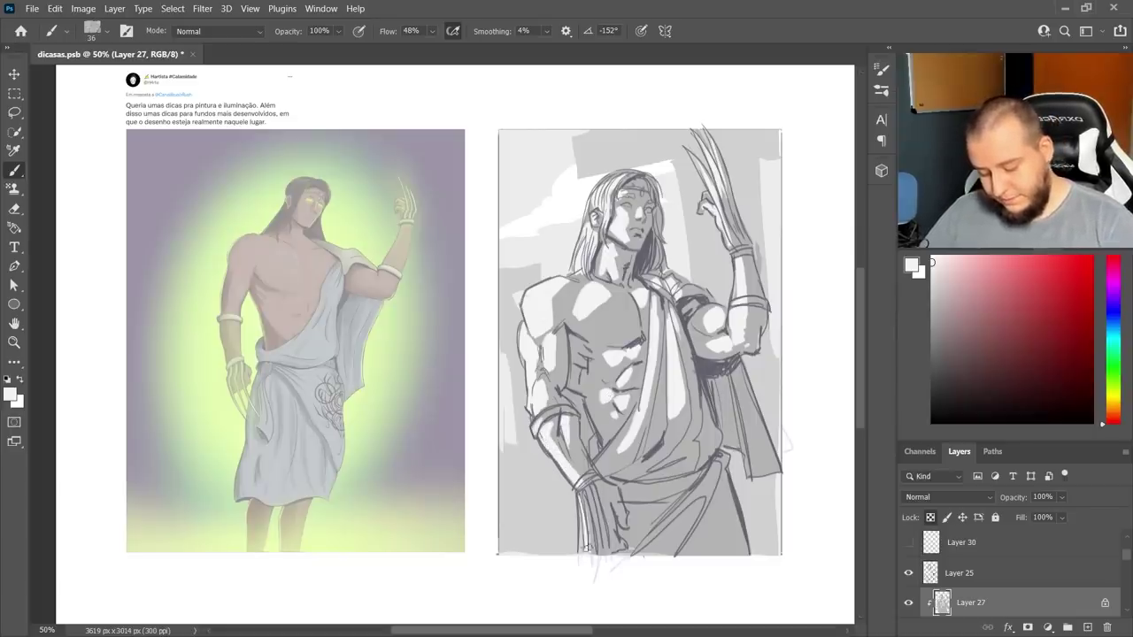
- Brush a soft near-white glow over the chest and abdomen with the Fofão brush at 300 px
right_click(588, 541)
click(999, 427)
click(656, 149)
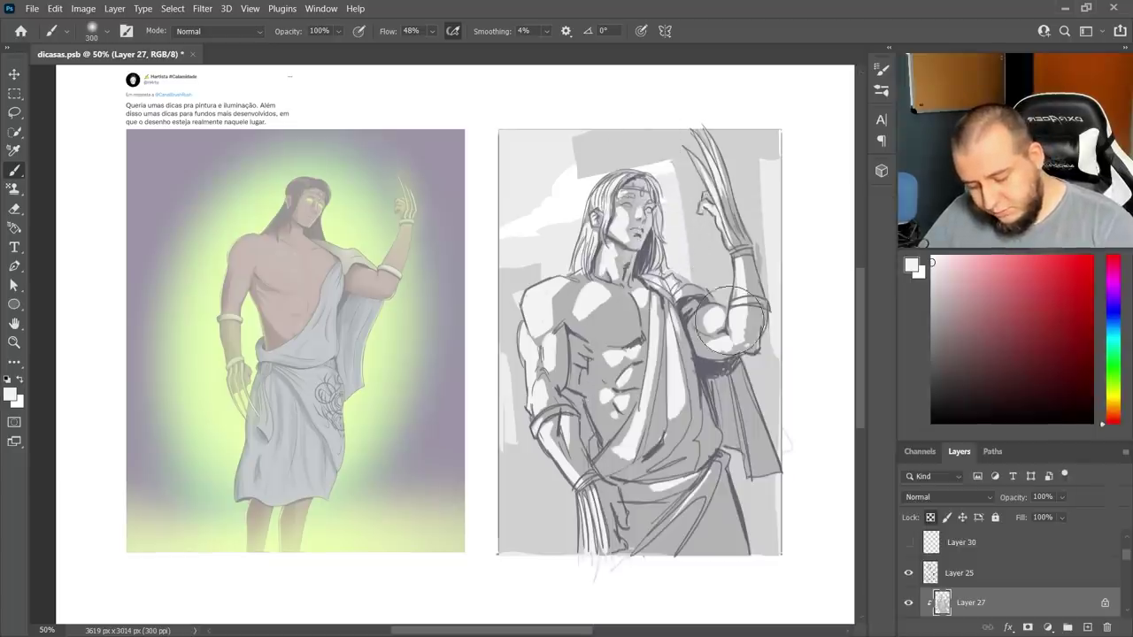
drag(624, 328, 611, 407)
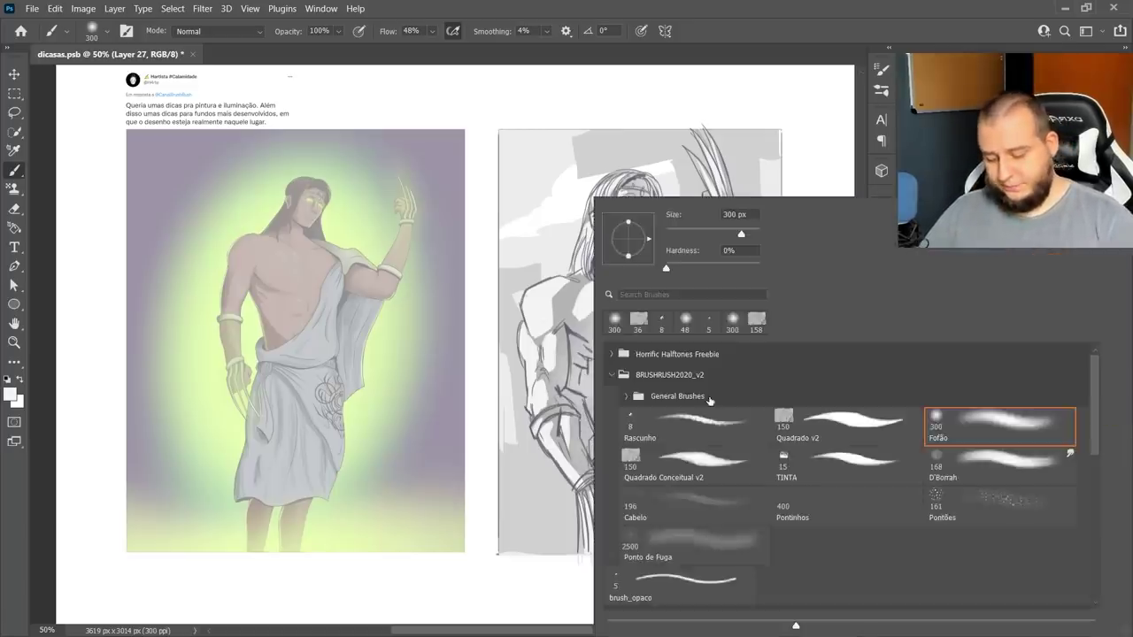
- Paint near-white strokes across the background around the figure on Layer 28 with the Quadrado v2 brush at 62 px
right_click(729, 399)
click(797, 429)
key(Return)
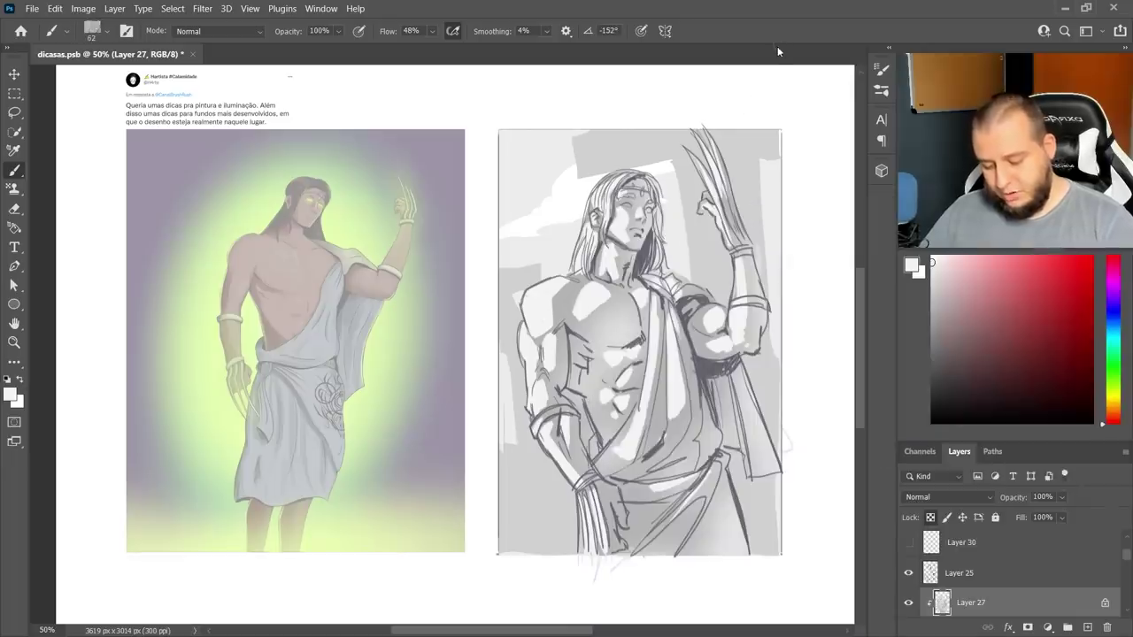
key(v)
ctrl+click(566, 508)
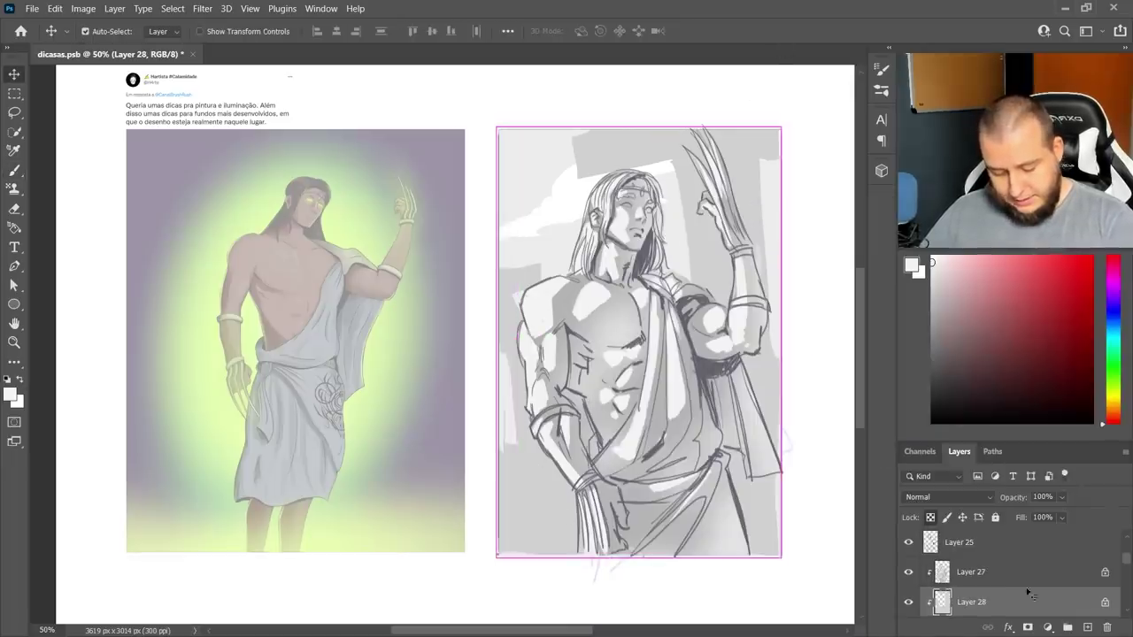
key(b)
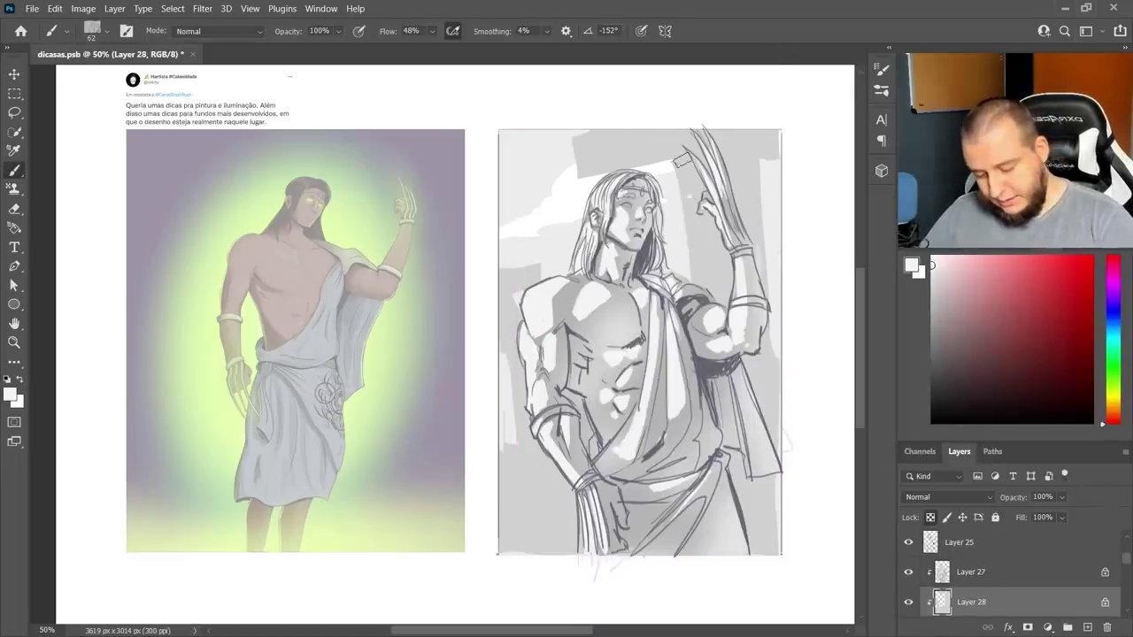
drag(686, 160, 713, 295)
drag(579, 138, 692, 135)
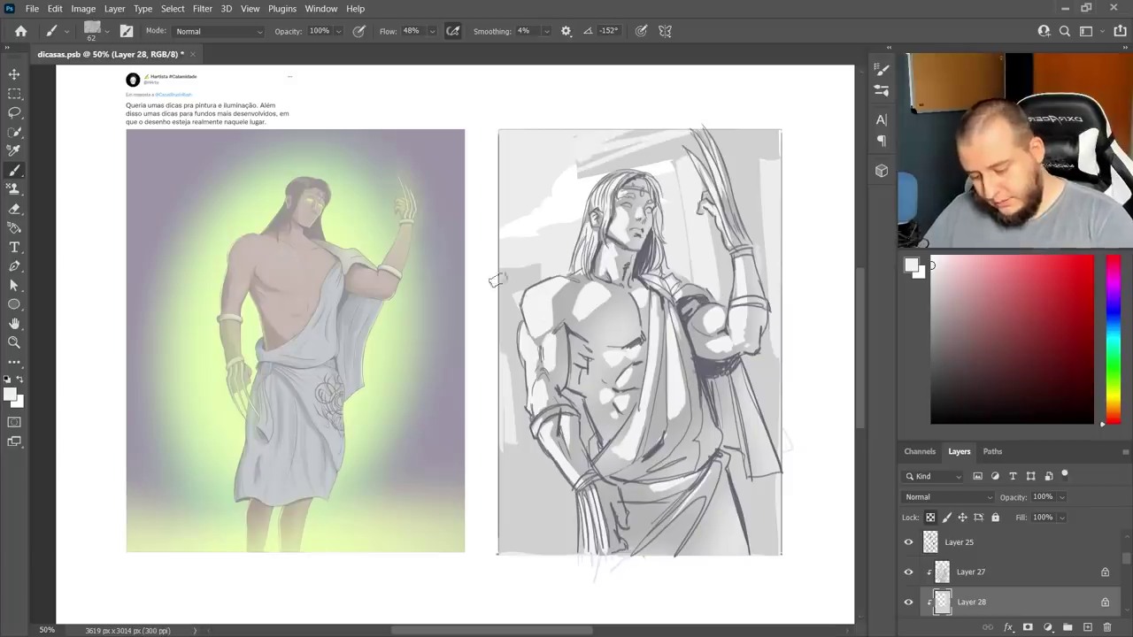
drag(499, 280, 536, 274)
mouse_move(506, 346)
mouse_down()
mouse_move(526, 476)
mouse_move(565, 470)
mouse_move(574, 542)
mouse_up()
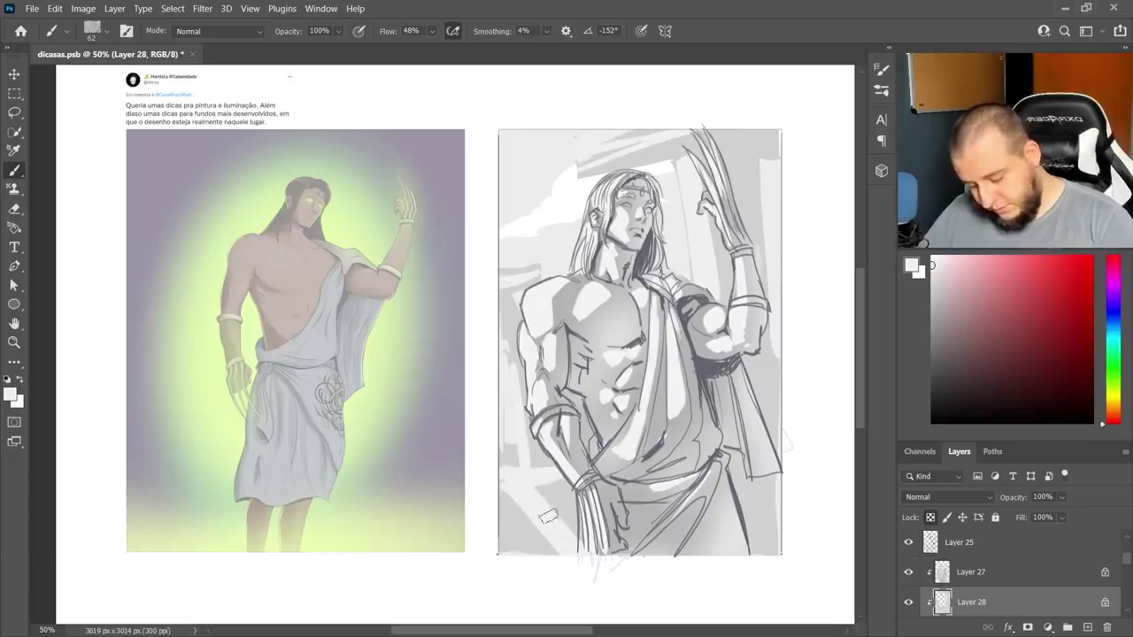
drag(505, 483, 524, 549)
mouse_move(730, 451)
mouse_down()
mouse_move(761, 563)
mouse_move(761, 512)
mouse_up()
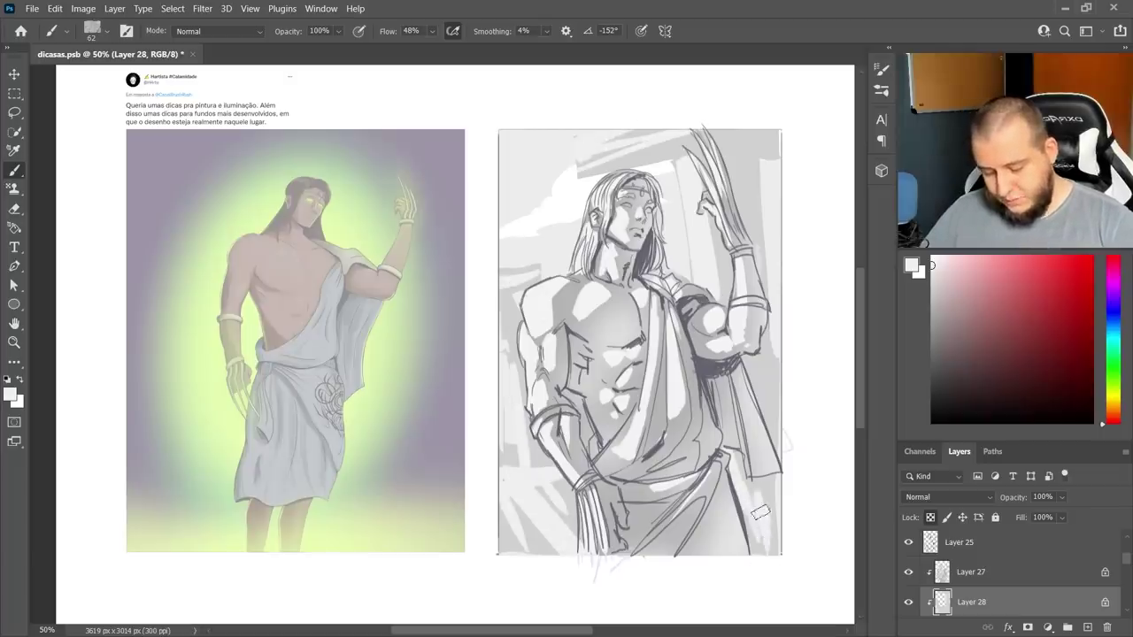
- On Layer 27, softly shade a lassoed side of the torso beside the lowered arm in sampled mid-grey, using Fofão at 168 px
click(979, 576)
right_click(649, 356)
click(983, 428)
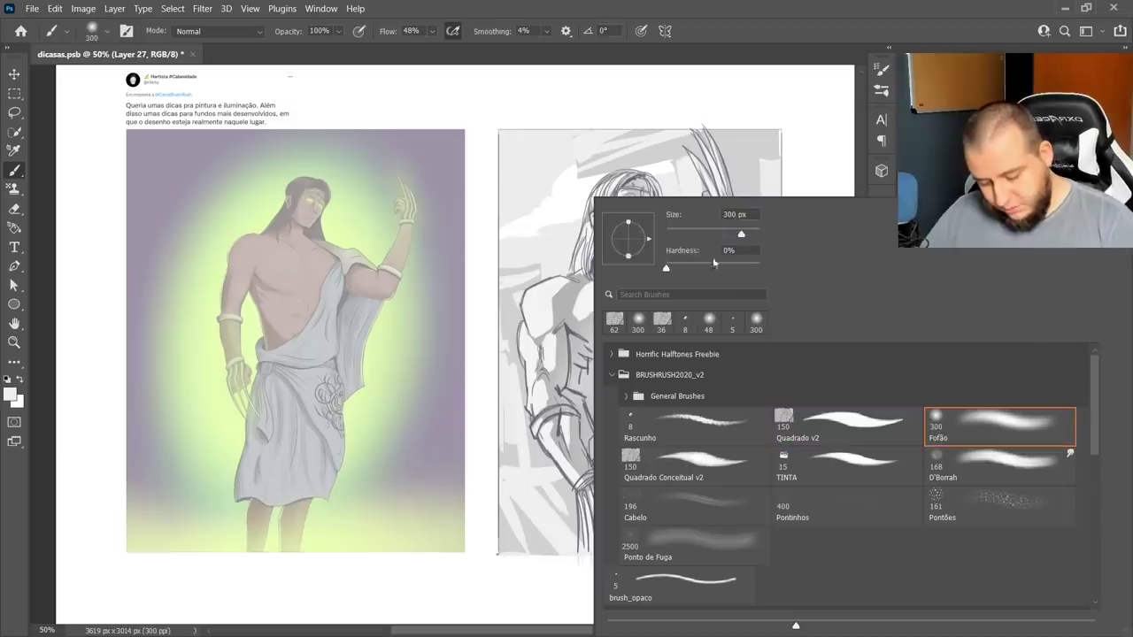
click(701, 234)
alt+click(562, 372)
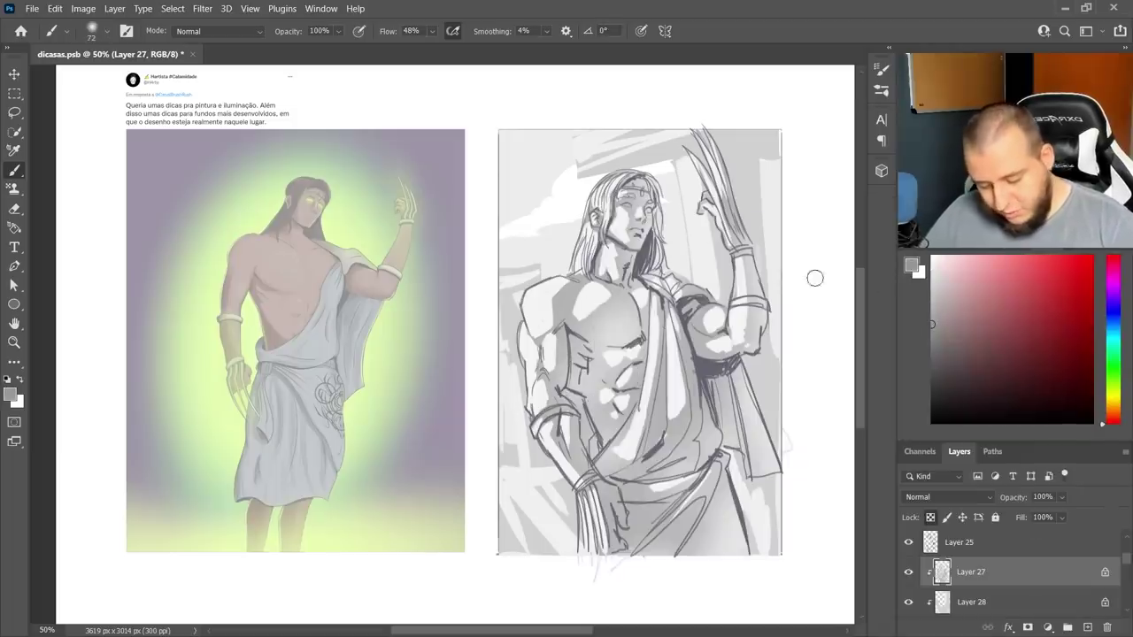
key(k)
key(l)
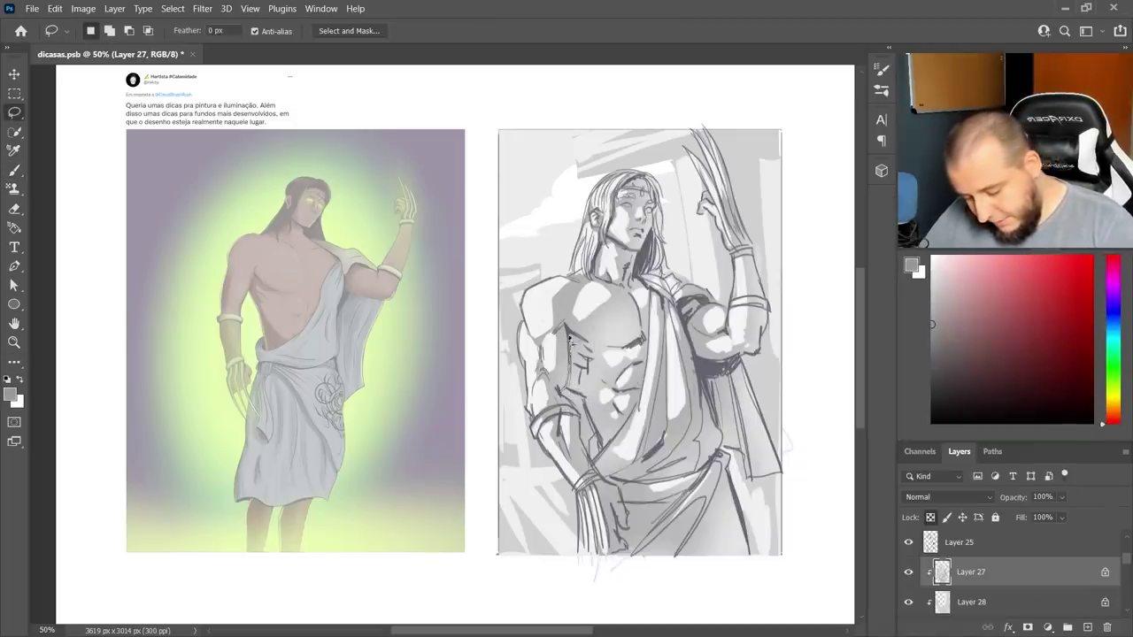
mouse_move(568, 335)
mouse_down()
mouse_move(647, 356)
mouse_move(586, 419)
mouse_move(563, 392)
mouse_move(603, 435)
mouse_move(566, 394)
mouse_up()
key(b)
right_click(594, 374)
click(696, 236)
key(ctrl+d)
key(e)
click(931, 518)
right_click(593, 390)
click(673, 236)
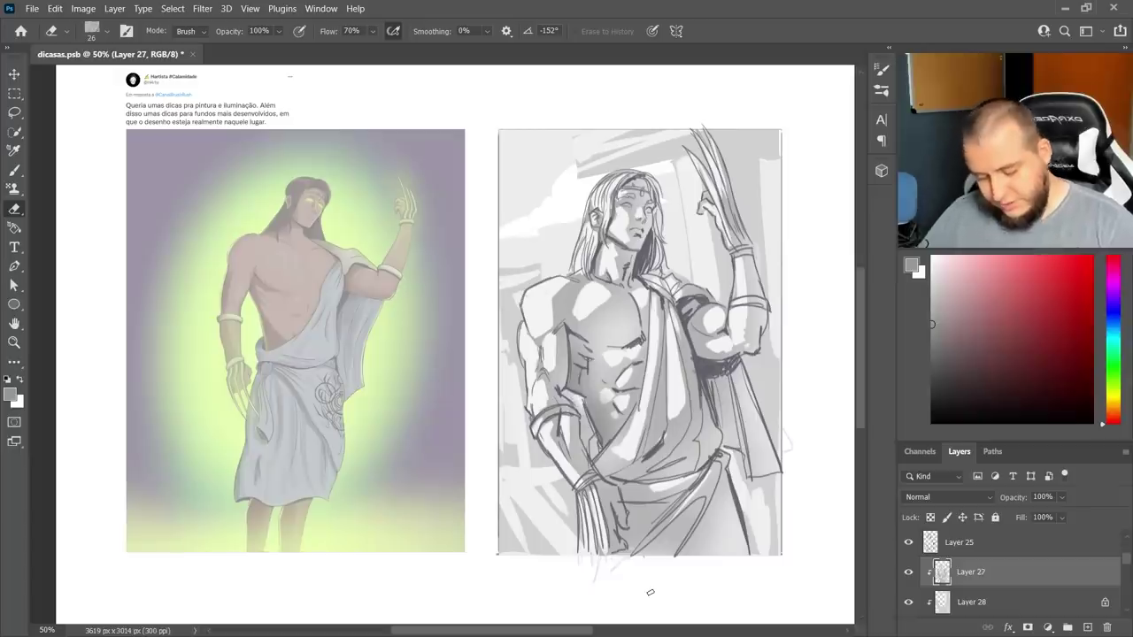
click(932, 518)
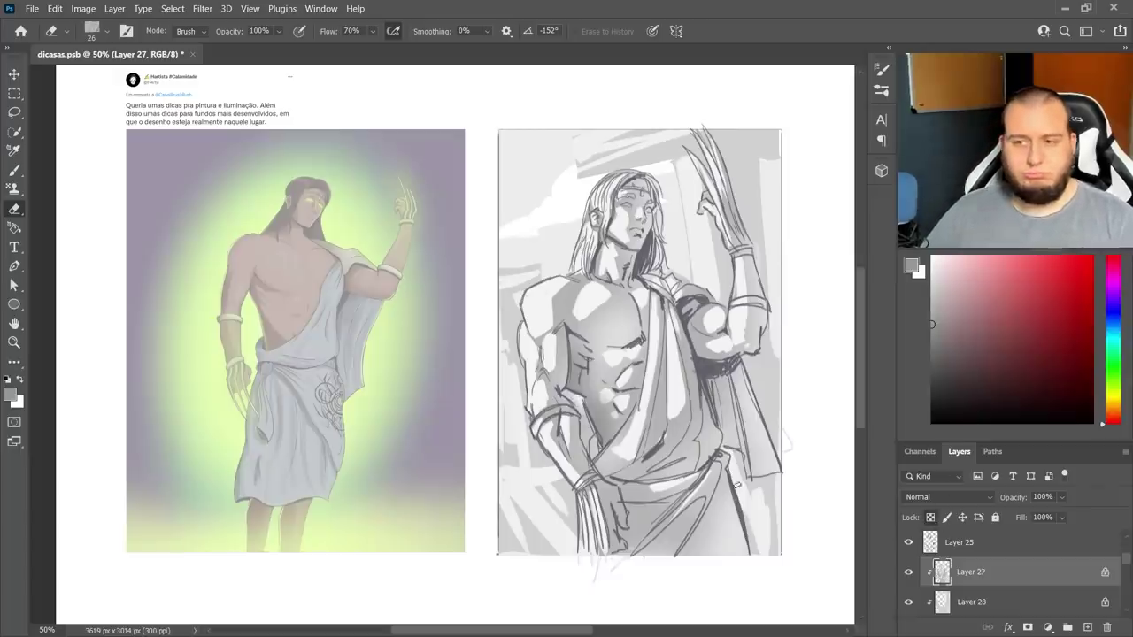
- Shade the cape hanging below the raised arm in soft mid-grey, using a lasso selection to bound the shadow
key(b)
drag(733, 388, 729, 422)
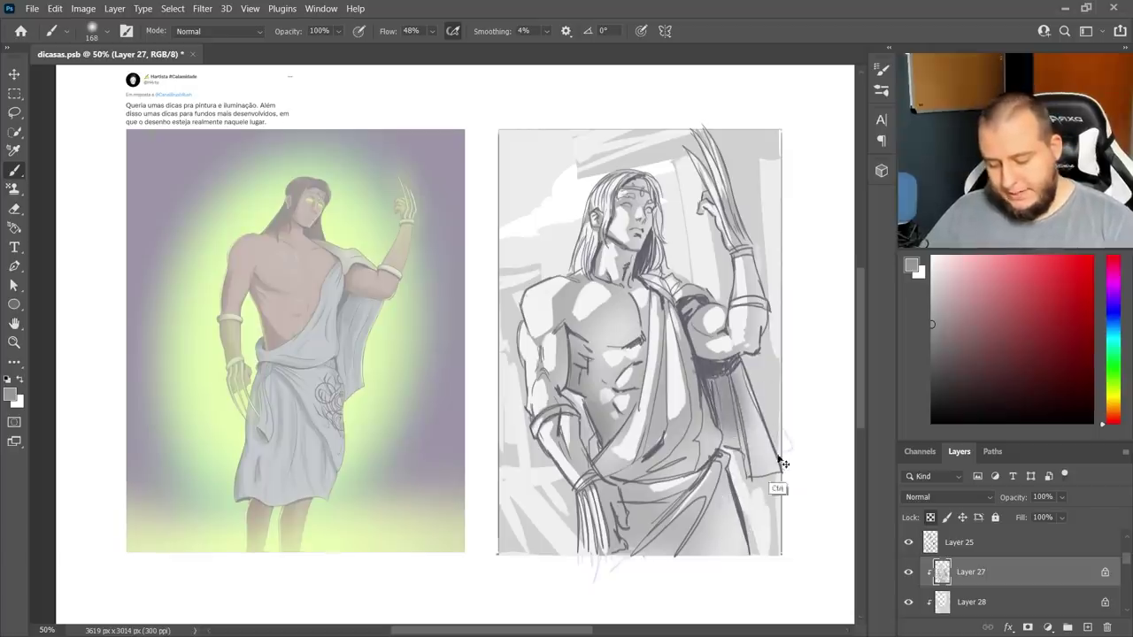
key(l)
mouse_move(725, 363)
mouse_down()
mouse_move(733, 458)
mouse_move(791, 395)
mouse_move(755, 357)
mouse_move(734, 481)
mouse_up()
key(b)
key(ctrl+d)
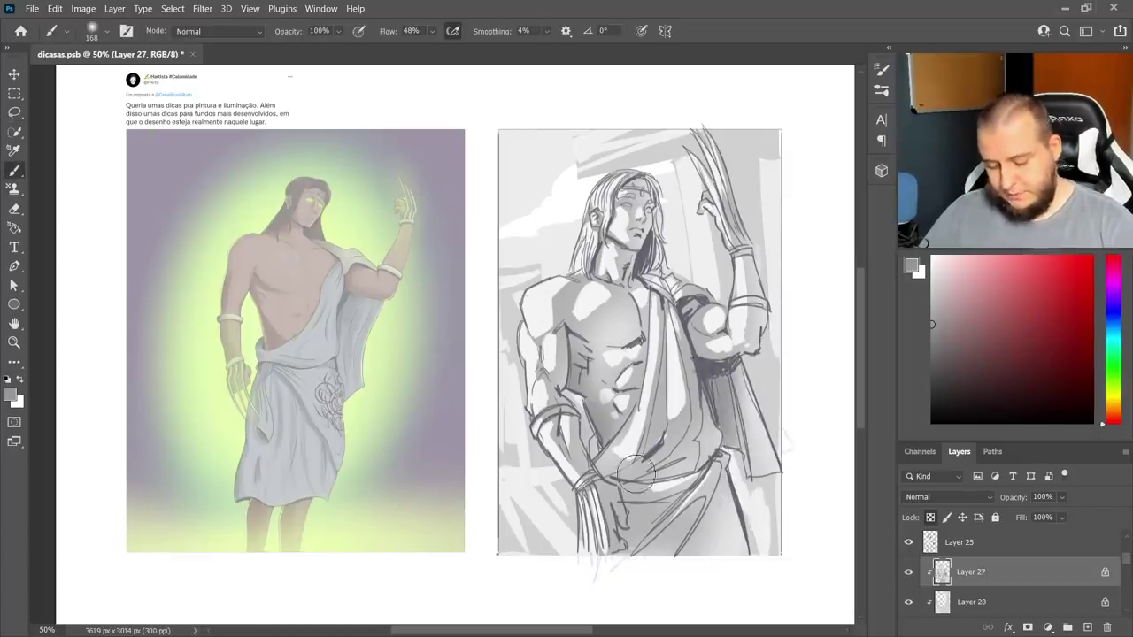
- Shade the robe's waist folds in soft mid-grey and darken the skirt below within a lasso selection
drag(628, 479, 706, 460)
key(l)
mouse_move(608, 484)
mouse_down()
mouse_move(617, 566)
mouse_move(707, 467)
mouse_move(639, 541)
mouse_up()
key(b)
key(ctrl+d)
mouse_move(696, 328)
mouse_down()
mouse_move(690, 338)
mouse_move(715, 361)
mouse_up()
key(ctrl+z)
key(ctrl+z)
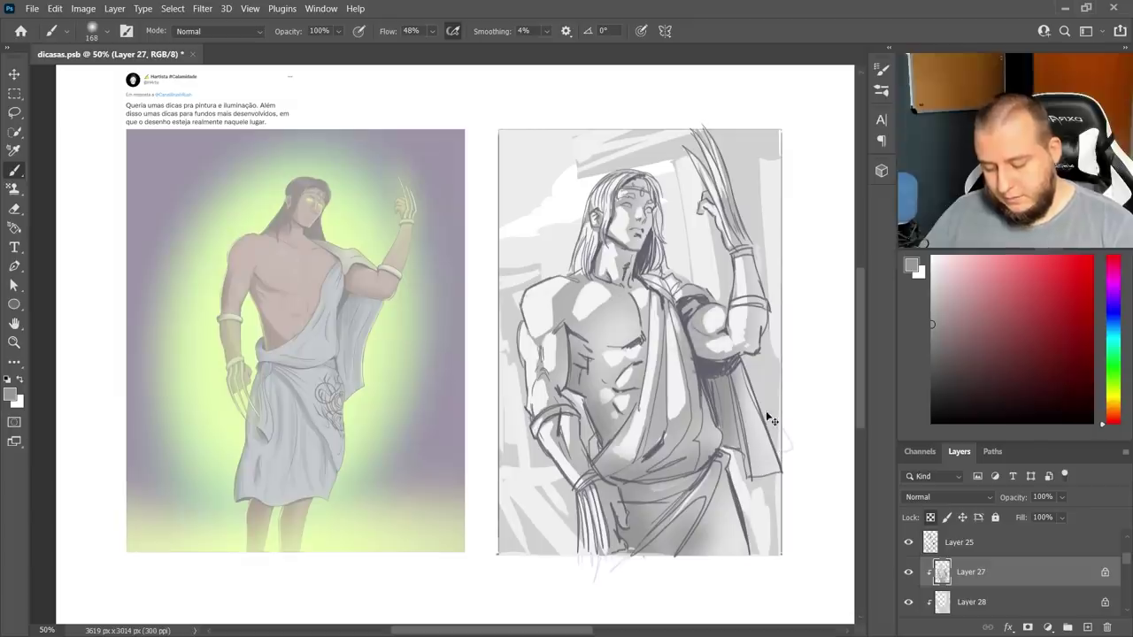
- Lasso the shadow side of the raised upper arm beside the robe, shade it in soft mid-grey and deselect
key(l)
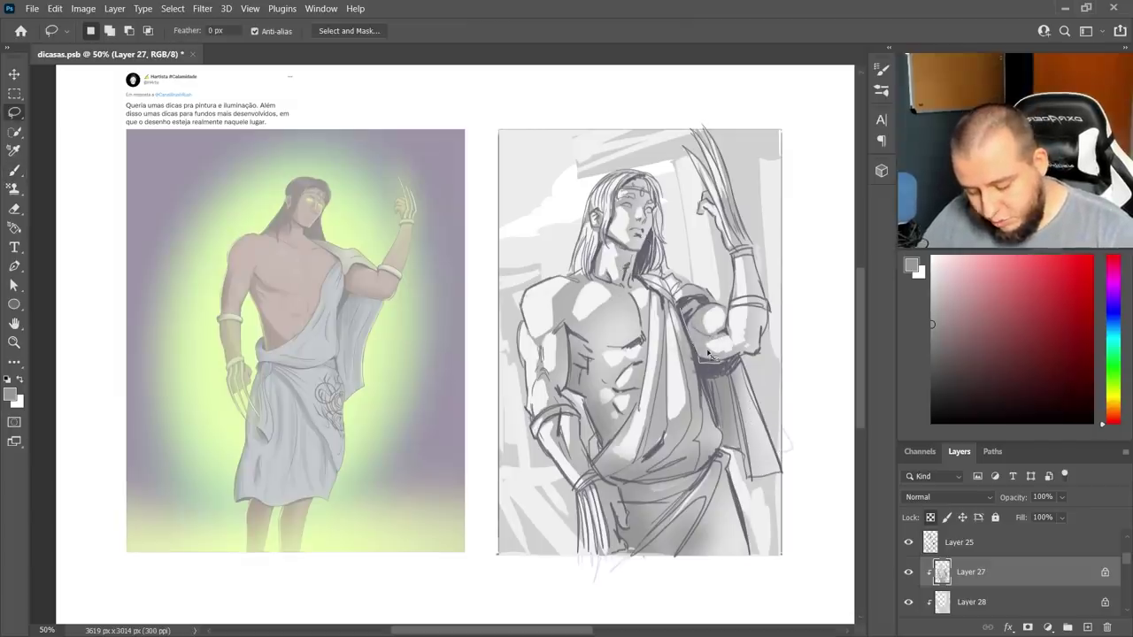
drag(708, 306, 678, 310)
key(b)
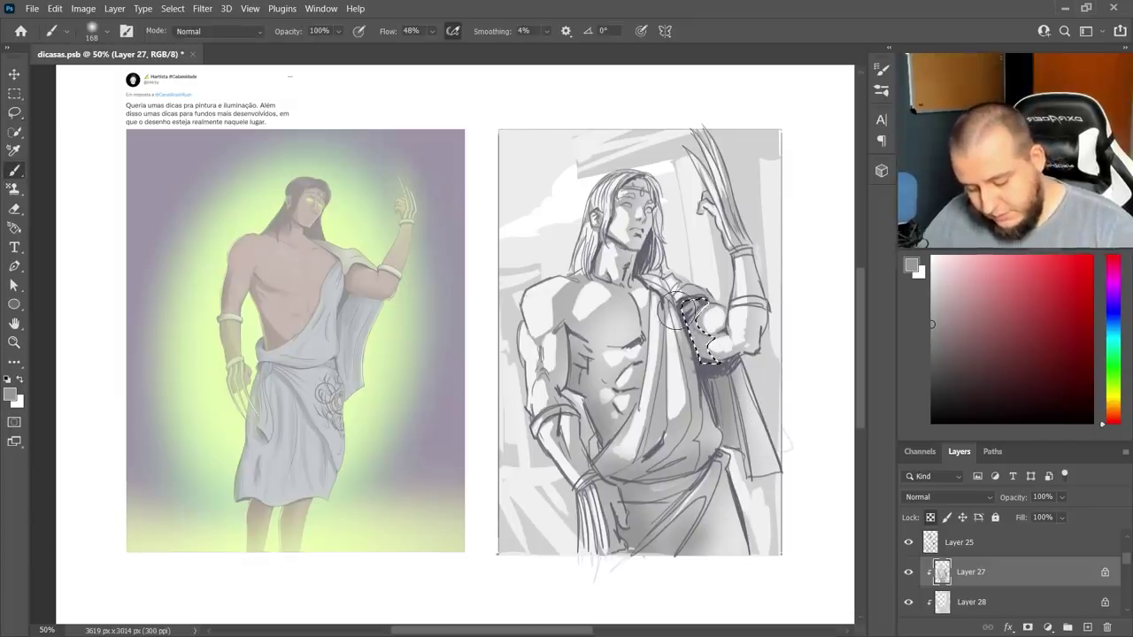
key(ctrl+d)
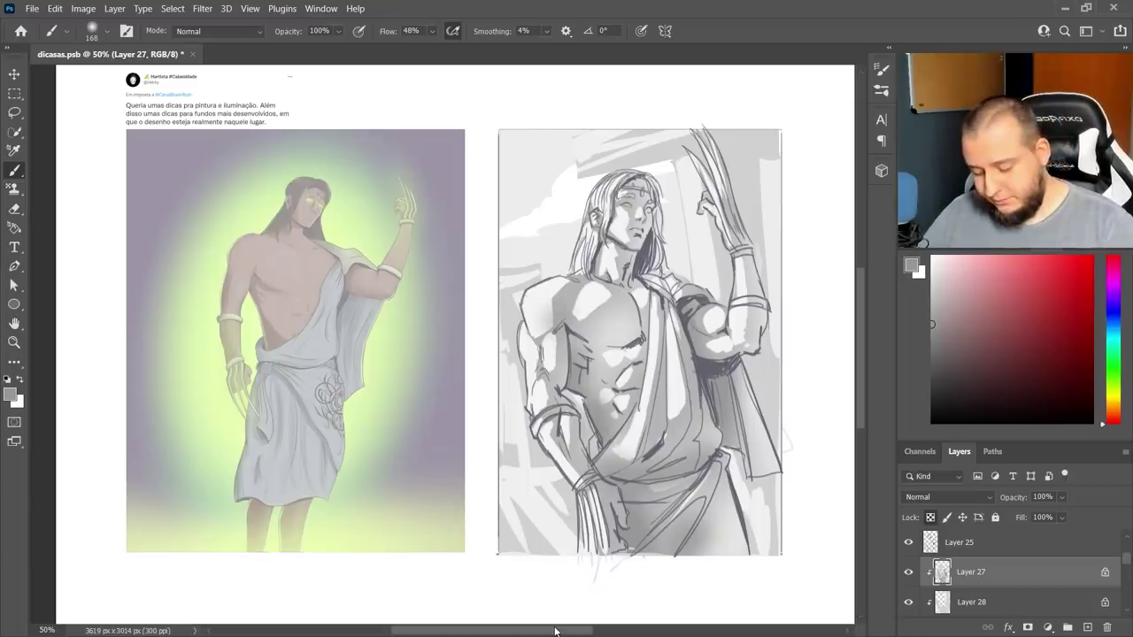
- Smudge the hard edges between light and shadow on the shoulders, chest and lowered arm with the D'Borrah brush, up to 86 px
right_click(669, 355)
right_click(666, 345)
click(952, 465)
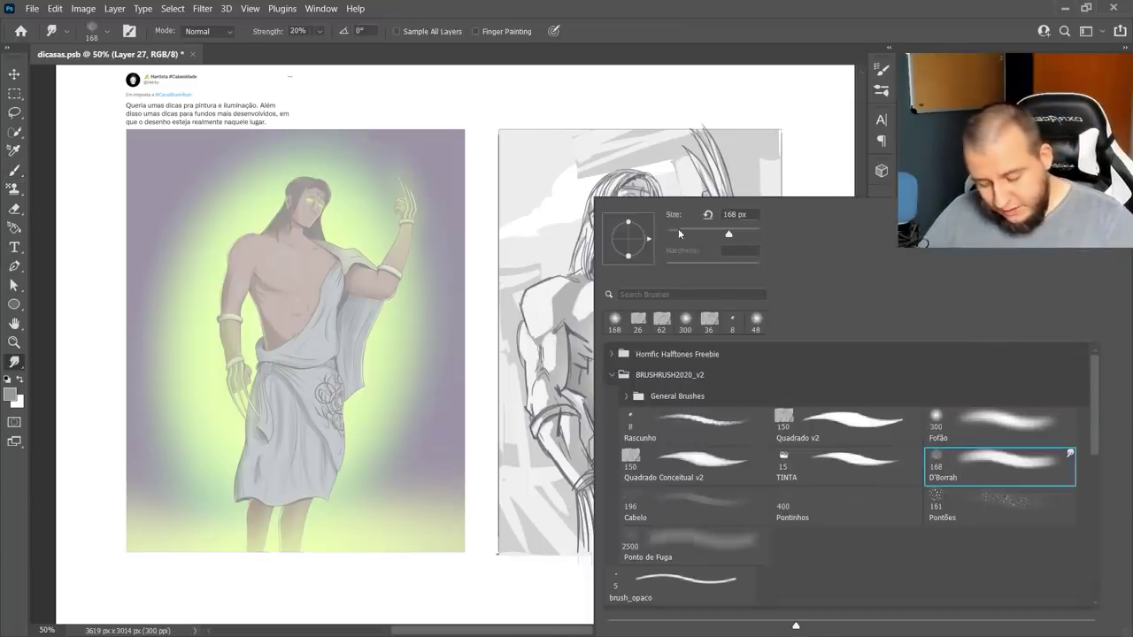
drag(678, 231, 682, 221)
click(755, 48)
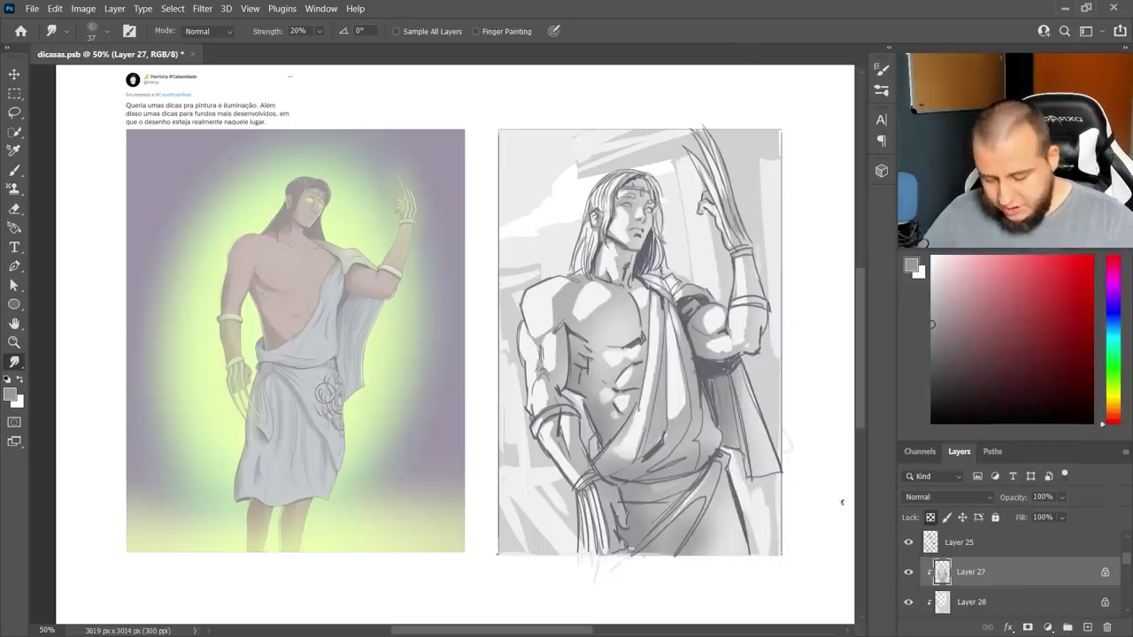
right_click(585, 283)
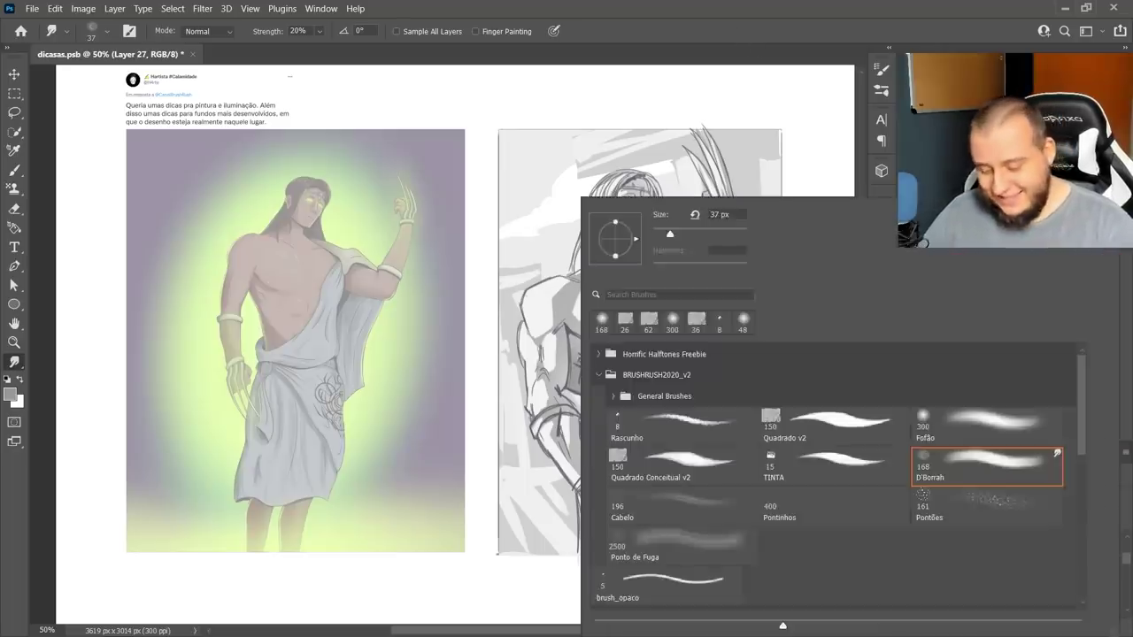
drag(671, 235, 677, 236)
click(703, 90)
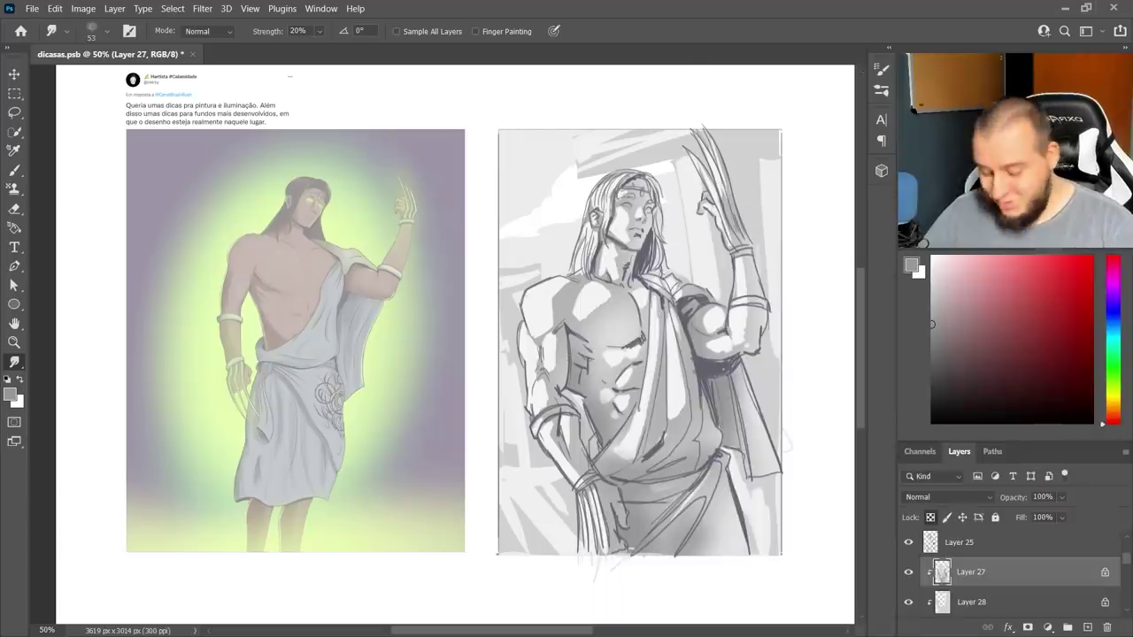
right_click(620, 319)
click(707, 237)
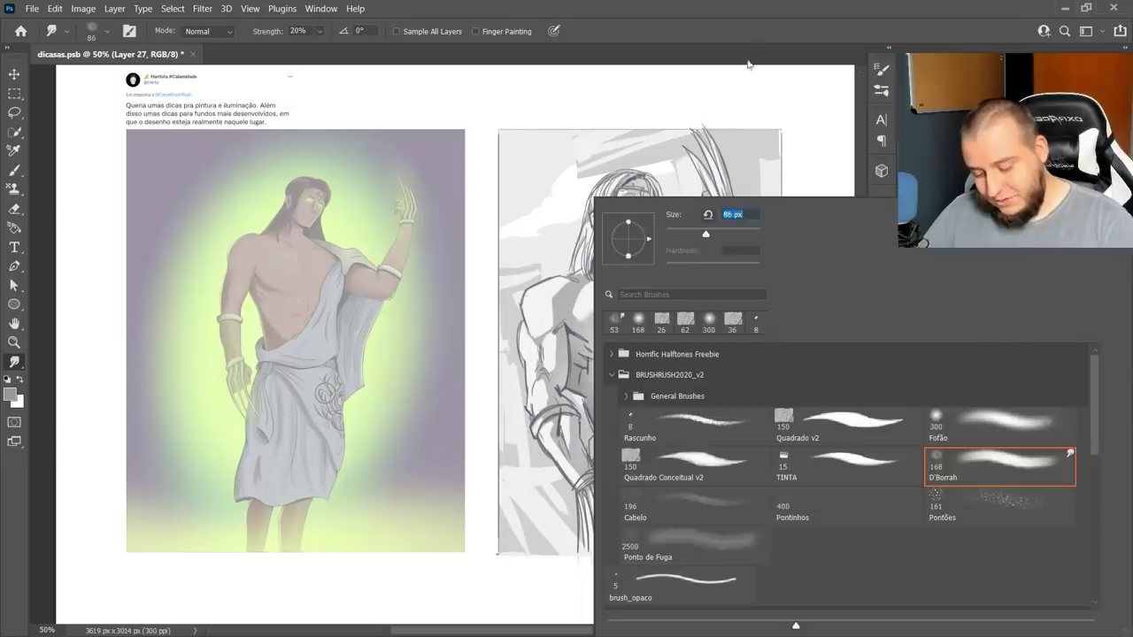
click(749, 62)
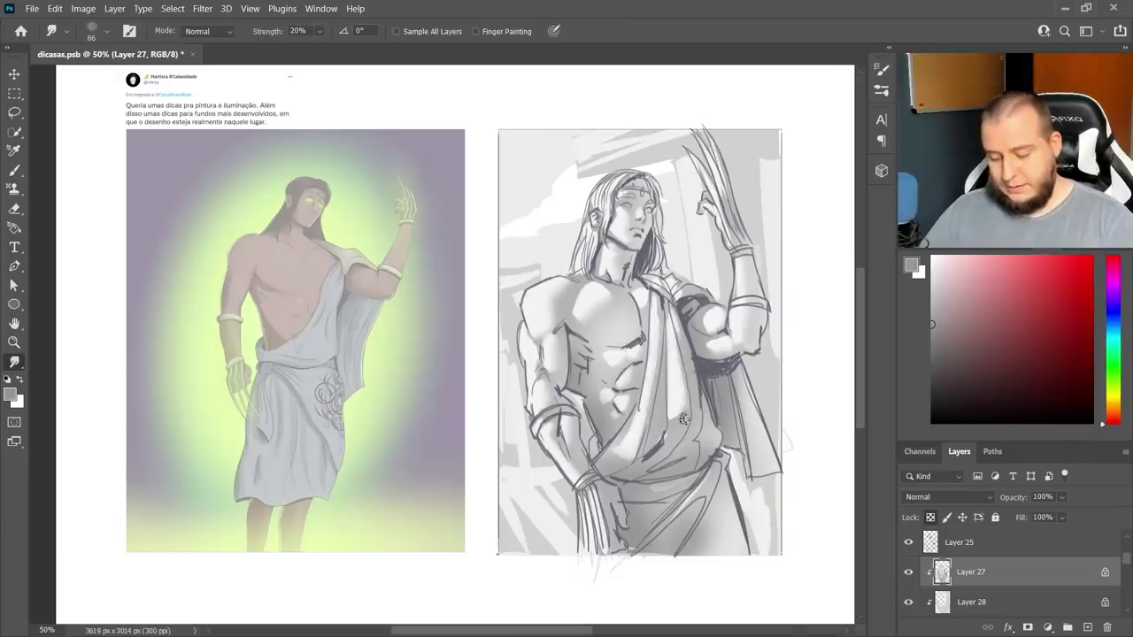
- Darken the light background base on Layer 29 with Levels by raising the black input level
key(b)
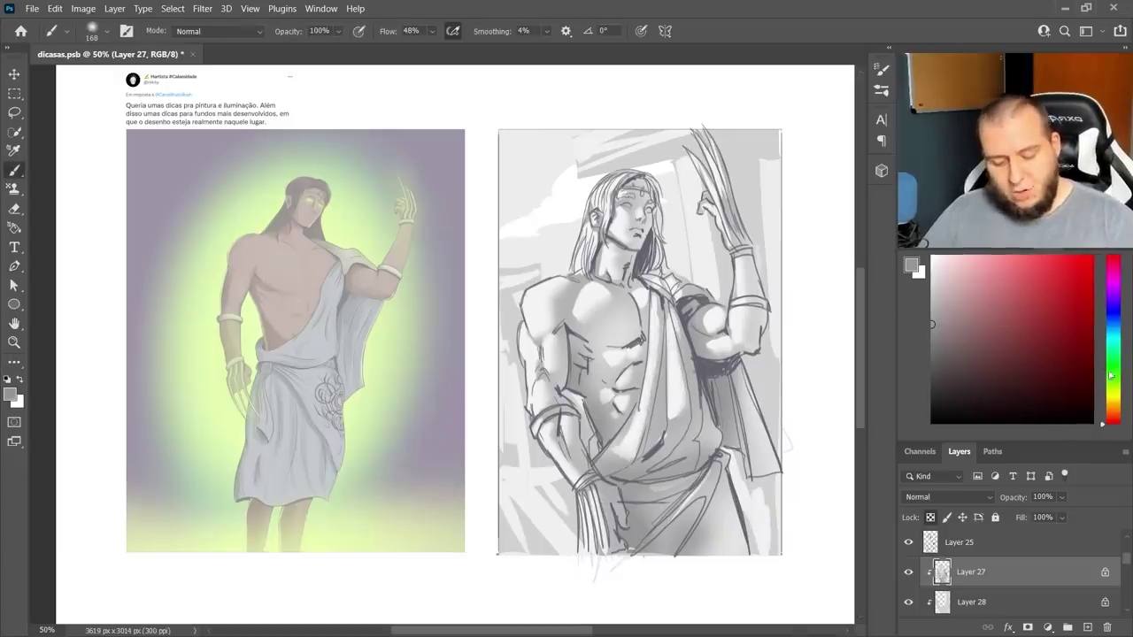
click(1113, 391)
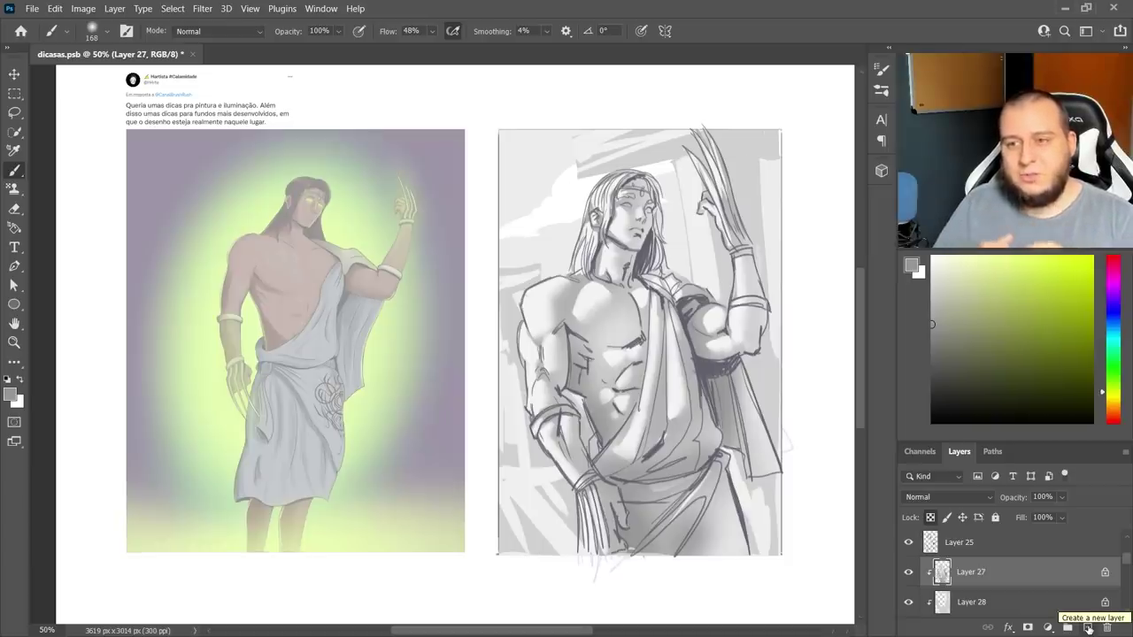
scroll(952, 586, down, 3)
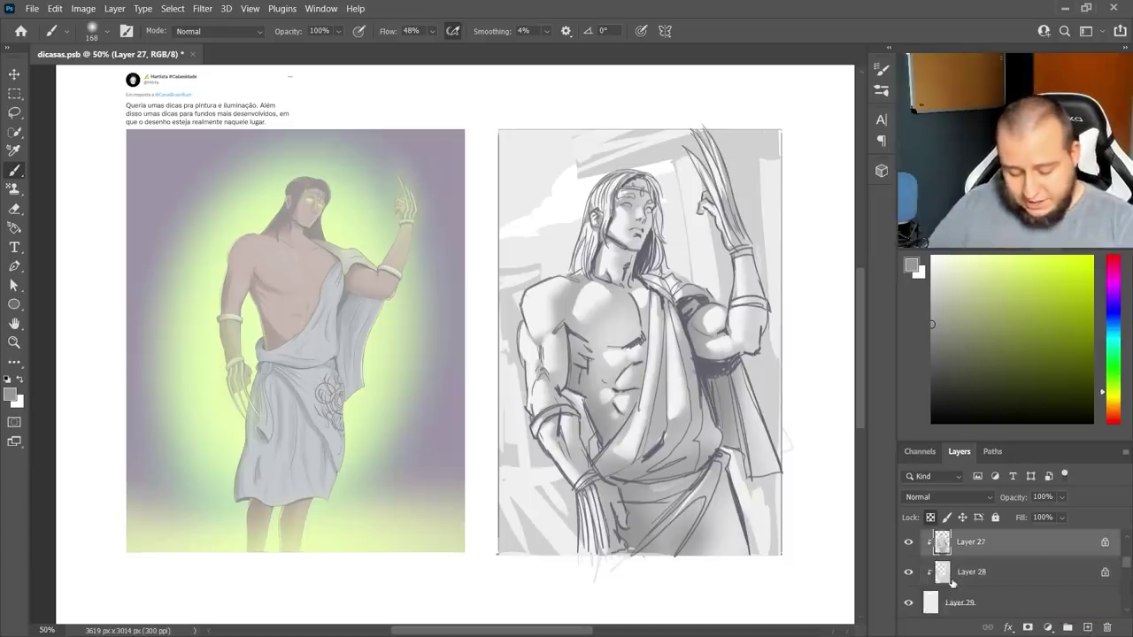
scroll(957, 576, up, 1)
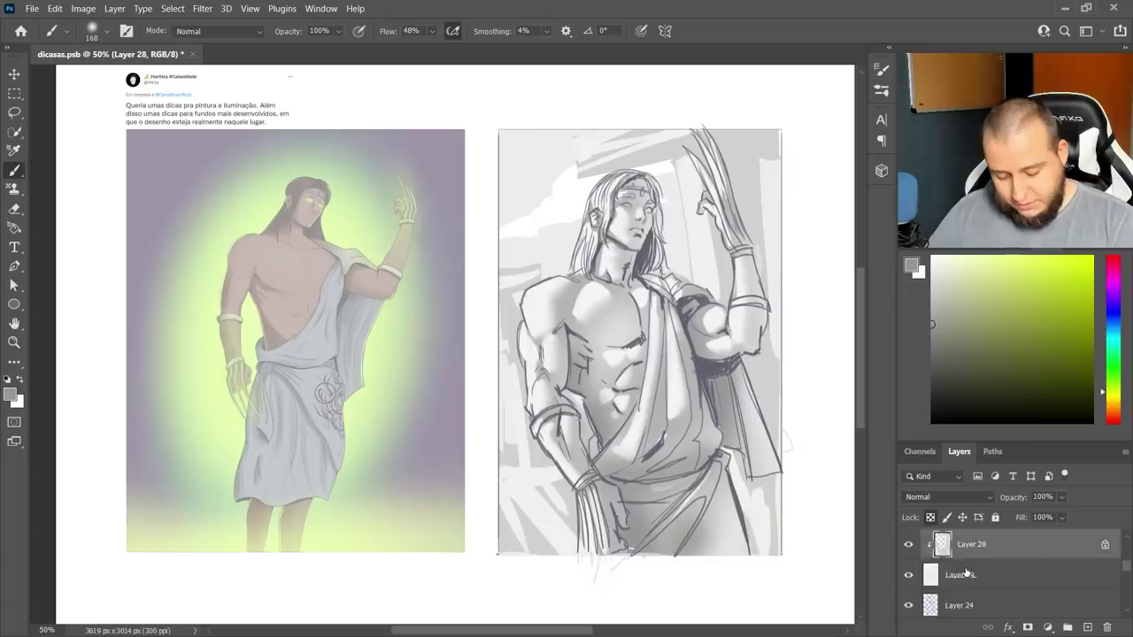
click(968, 573)
key(ctrl+l)
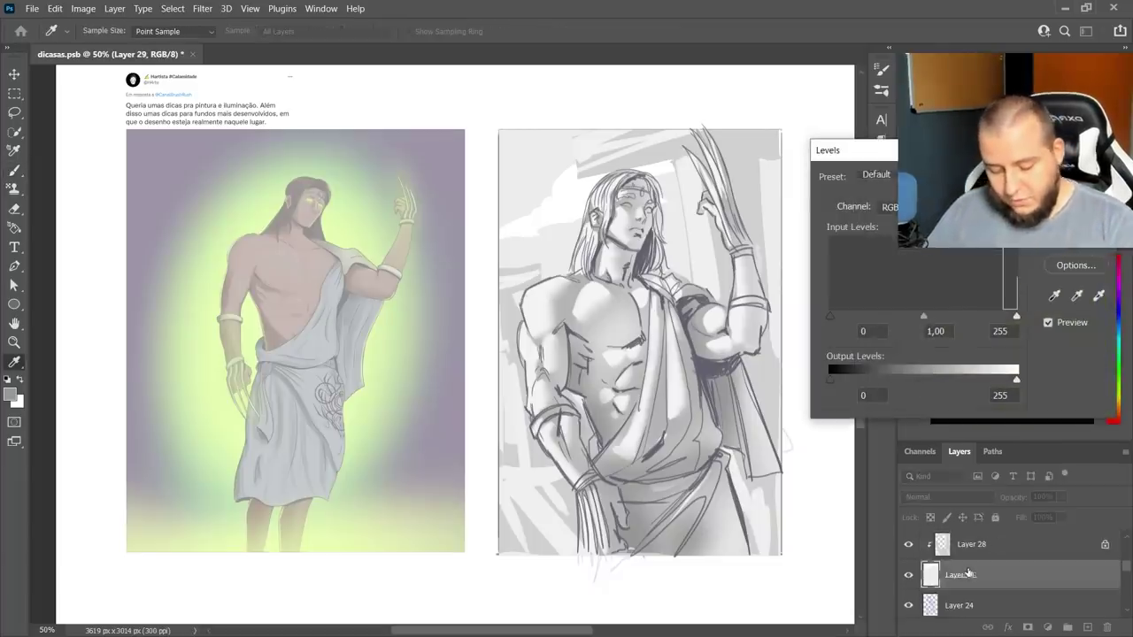
drag(830, 317, 903, 317)
key(Return)
key(b)
- Darken the background greys on Layer 28 with Levels, lowering the midtone input to about 0.57
click(957, 549)
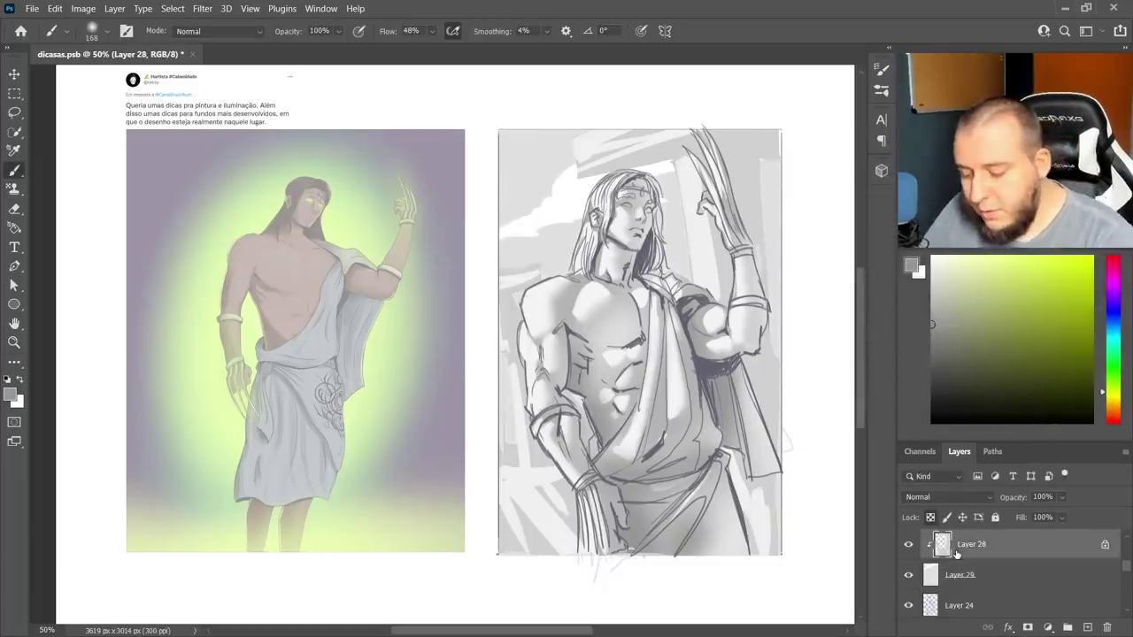
key(ctrl+l)
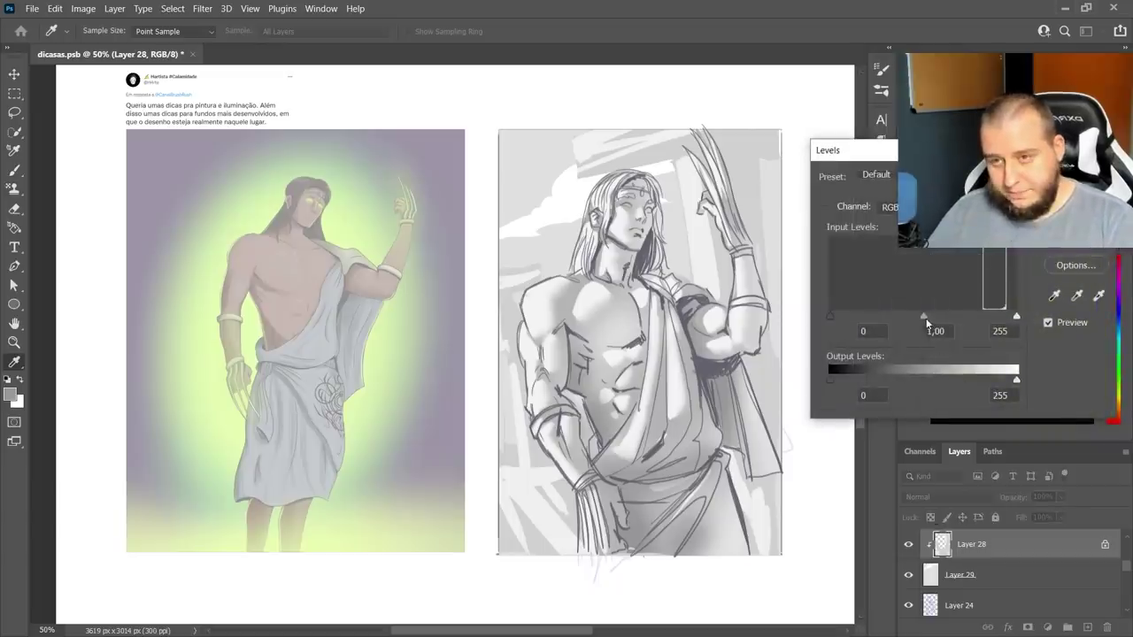
drag(939, 162, 264, 236)
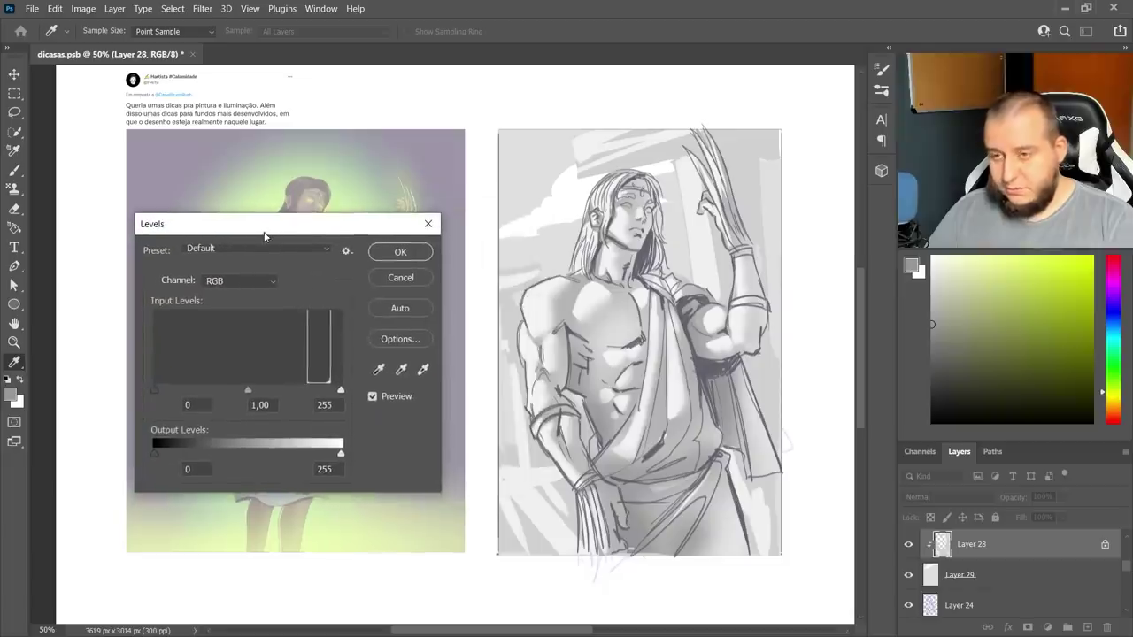
drag(248, 390, 275, 395)
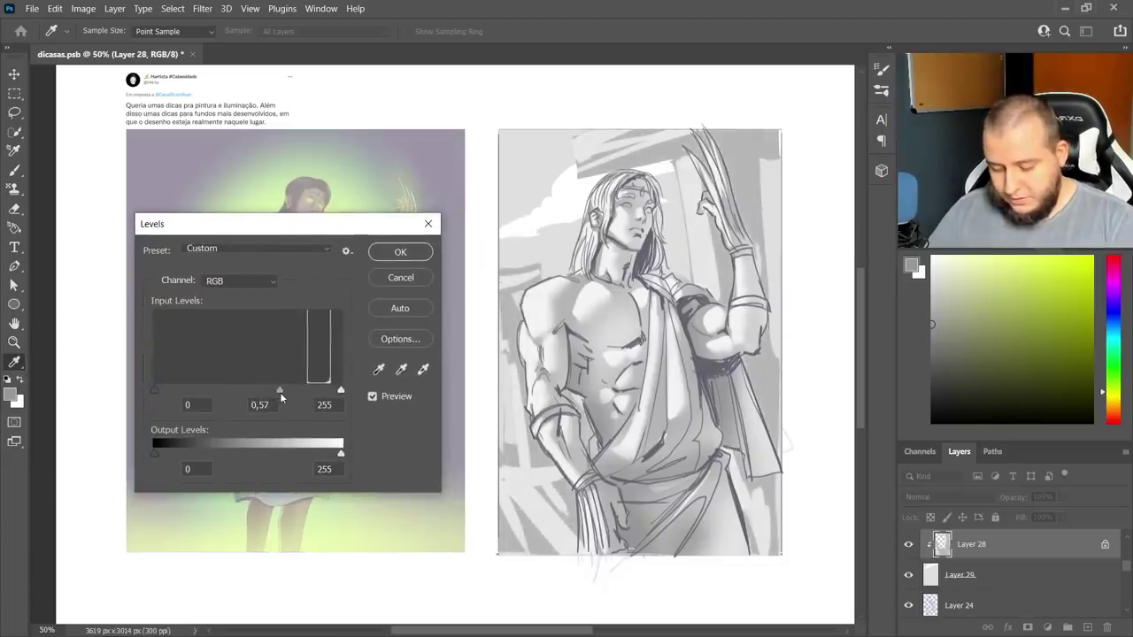
click(419, 253)
scroll(978, 582, up, 2)
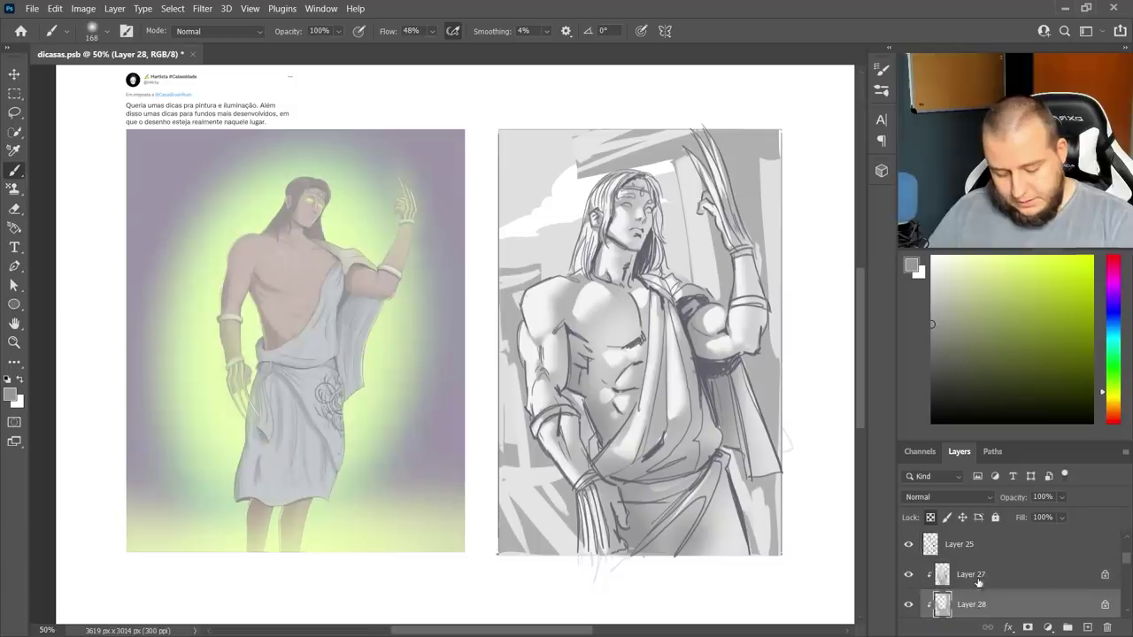
- Darken the figure's grey shading on Layer 27 by lowering the Levels midtone input
click(958, 574)
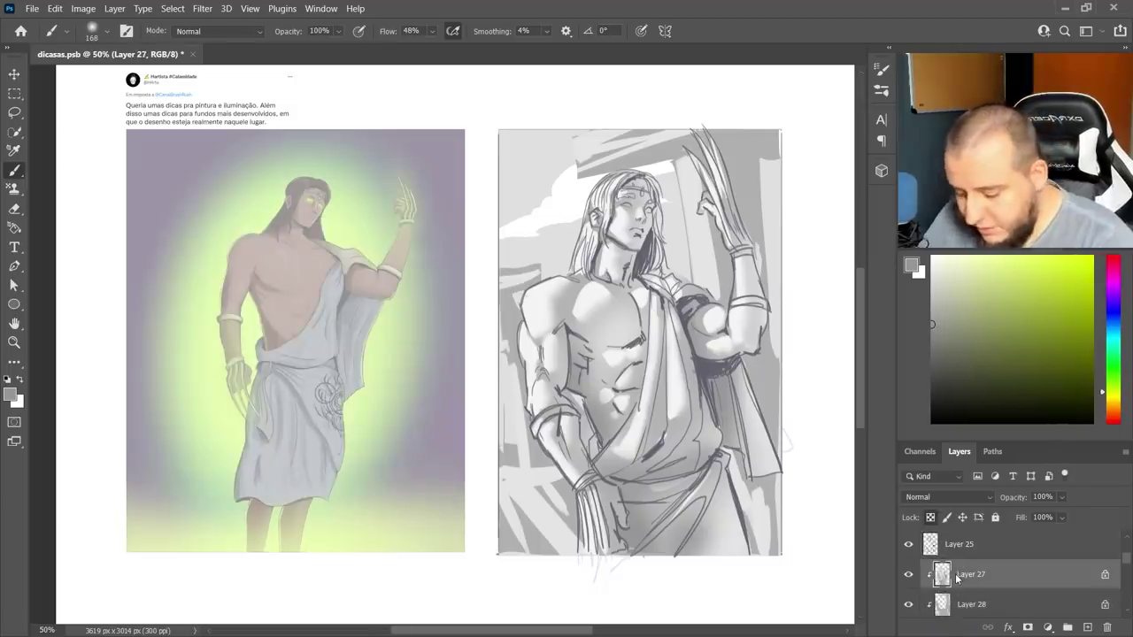
key(ctrl+l)
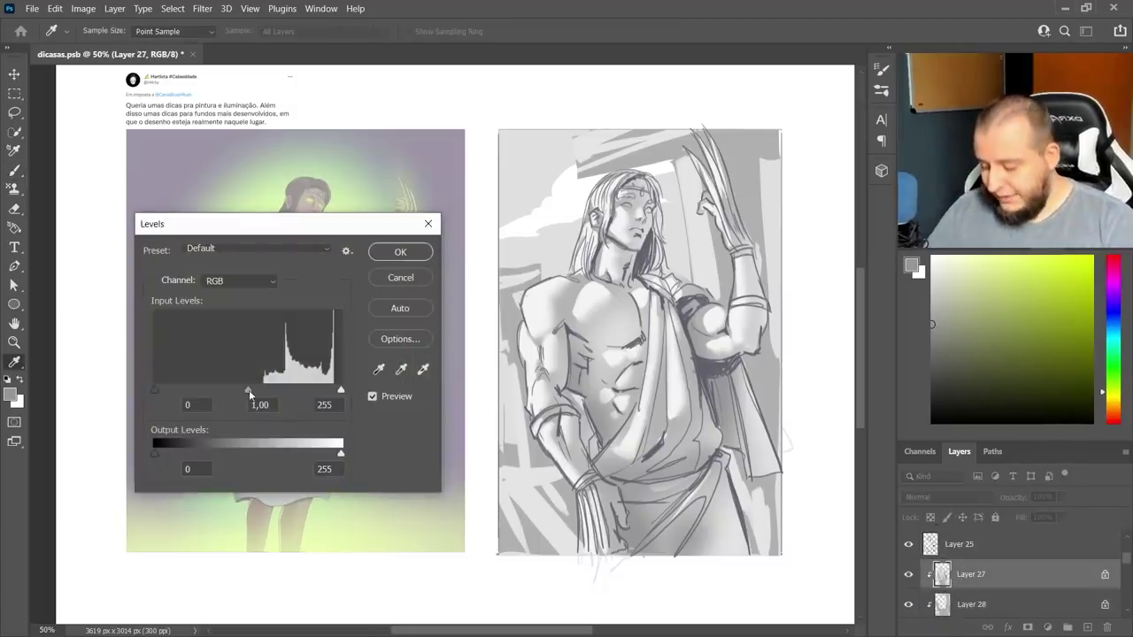
drag(249, 390, 275, 395)
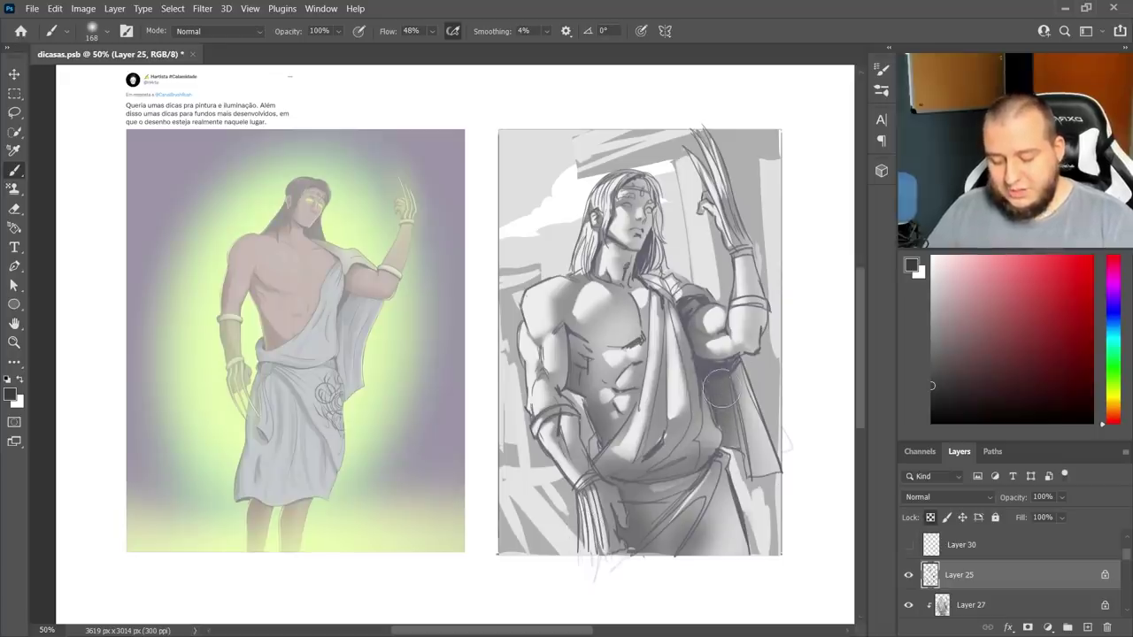
- Repaint the line art on Layer 25 in very dark grey around the chest, hair, raised arm and robe folds
alt+drag(721, 370, 722, 367)
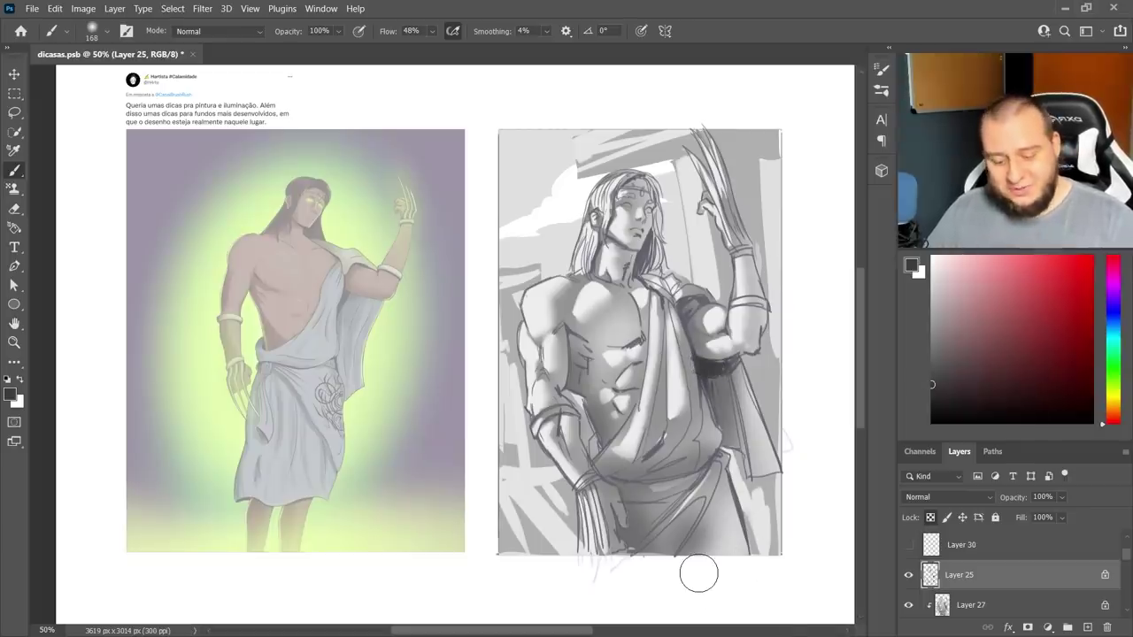
click(938, 392)
drag(572, 350, 576, 381)
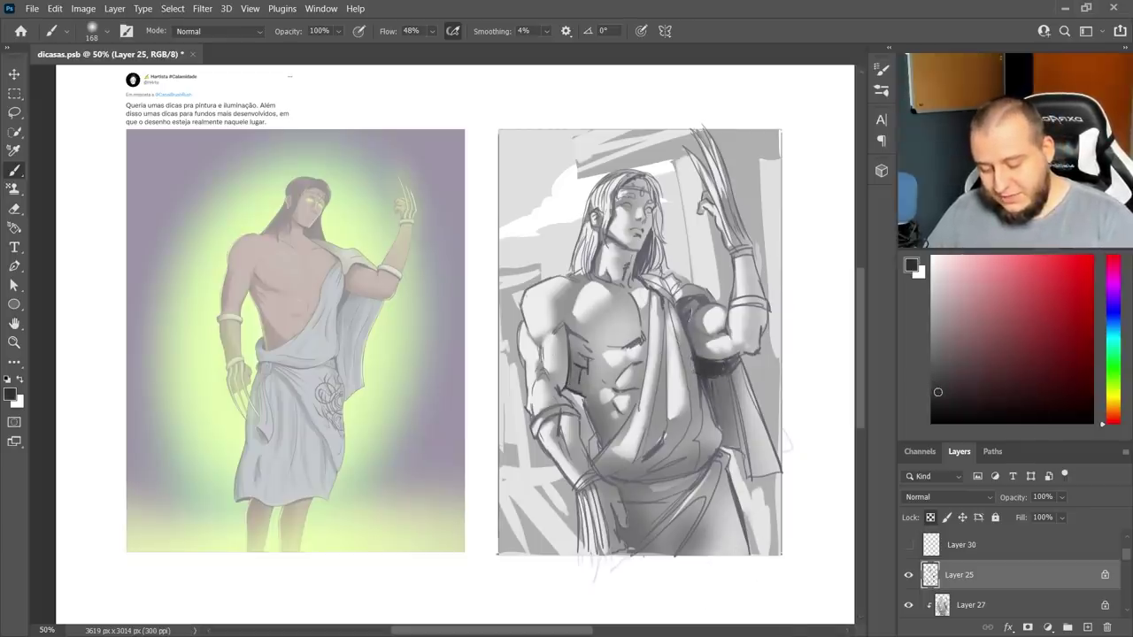
mouse_move(657, 241)
mouse_down()
mouse_move(648, 261)
mouse_move(610, 266)
mouse_move(627, 192)
mouse_up()
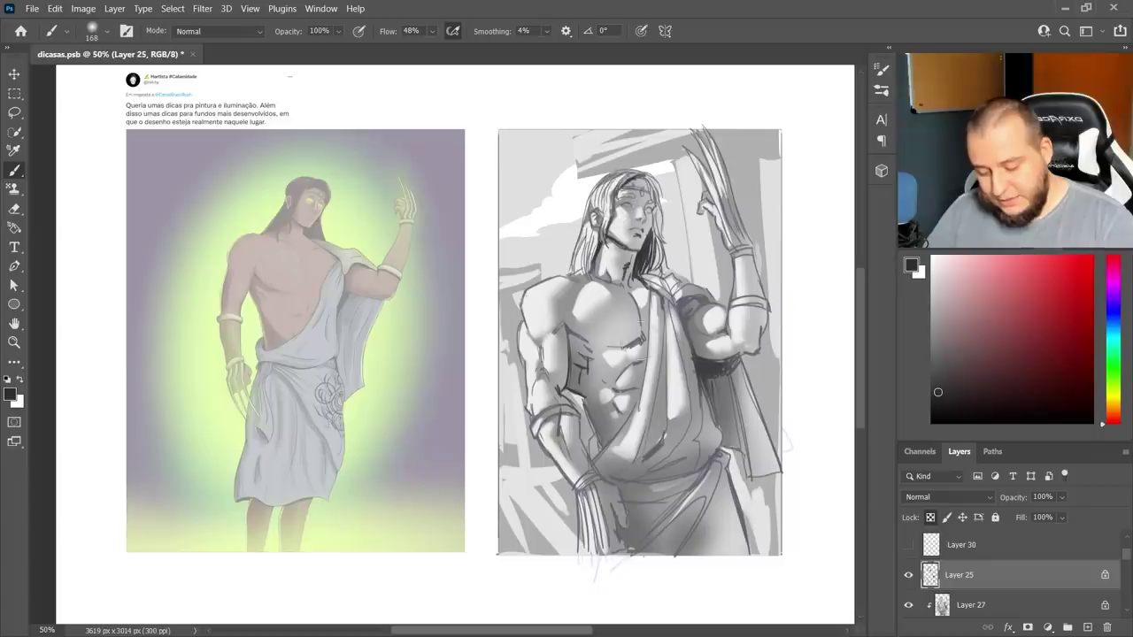
mouse_move(699, 301)
mouse_down()
mouse_move(675, 324)
mouse_move(705, 306)
mouse_up()
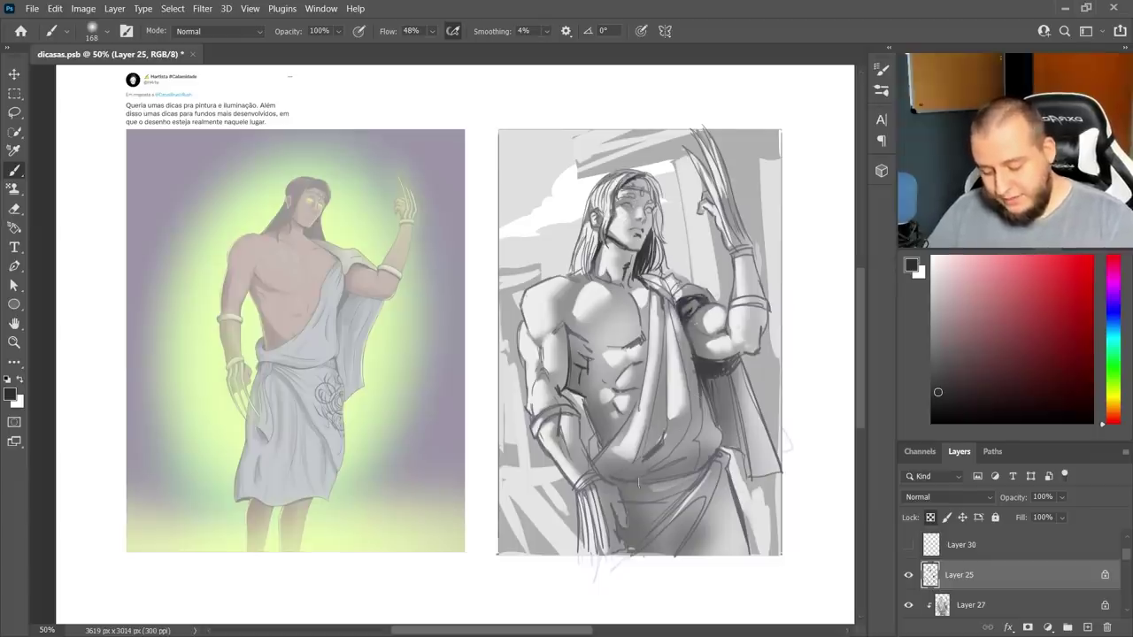
mouse_move(637, 434)
mouse_down()
mouse_move(673, 478)
mouse_move(608, 471)
mouse_up()
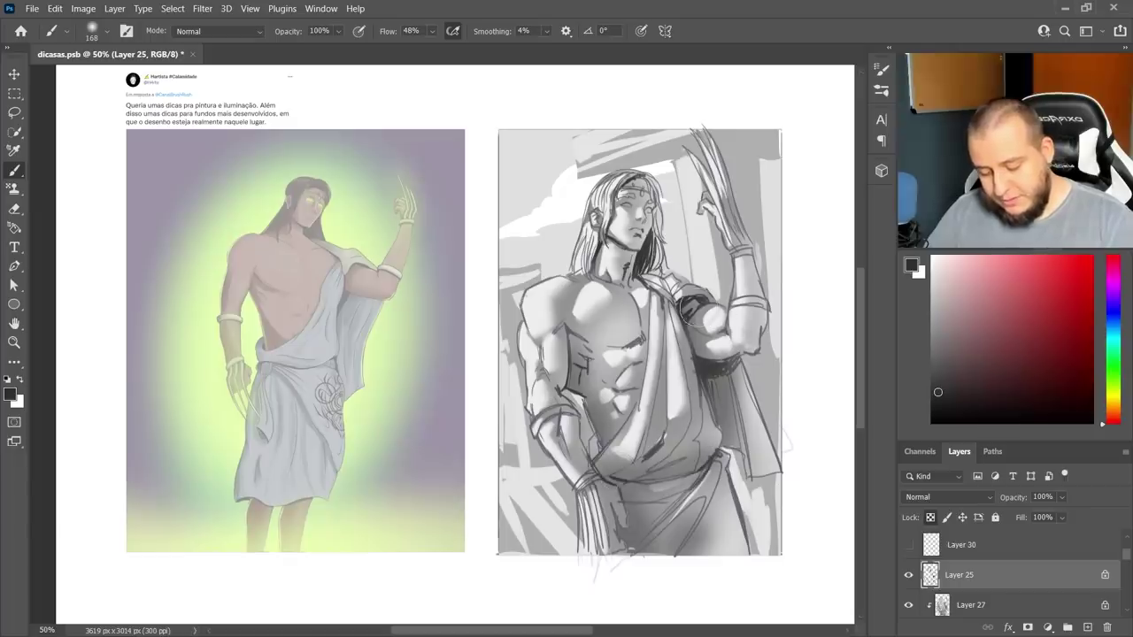
drag(706, 381, 712, 421)
drag(641, 337, 627, 345)
- Create a new layer above the line art and mask it to the figure's silhouette loaded from the figure layers
click(821, 69)
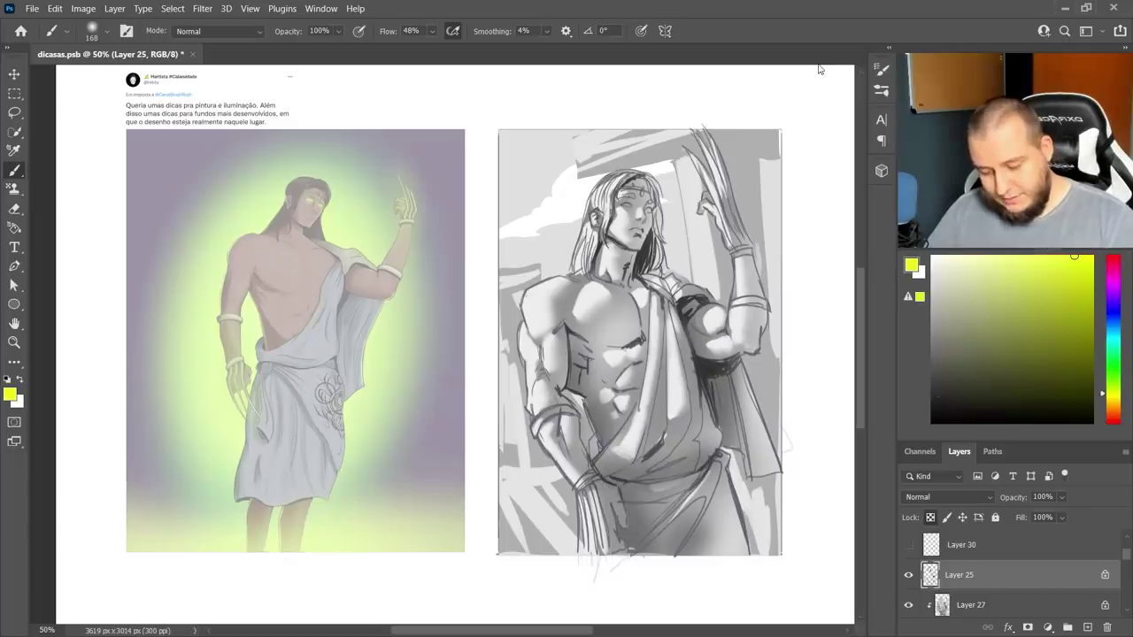
click(1088, 627)
scroll(983, 540, down, 3)
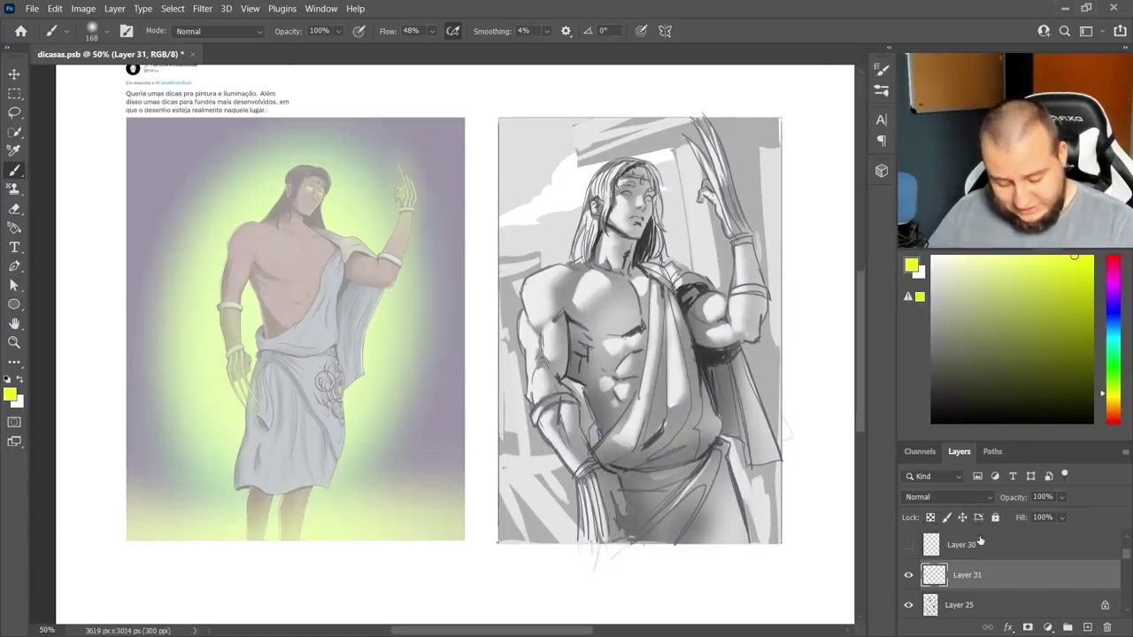
ctrl+click(922, 547)
ctrl+click(931, 548)
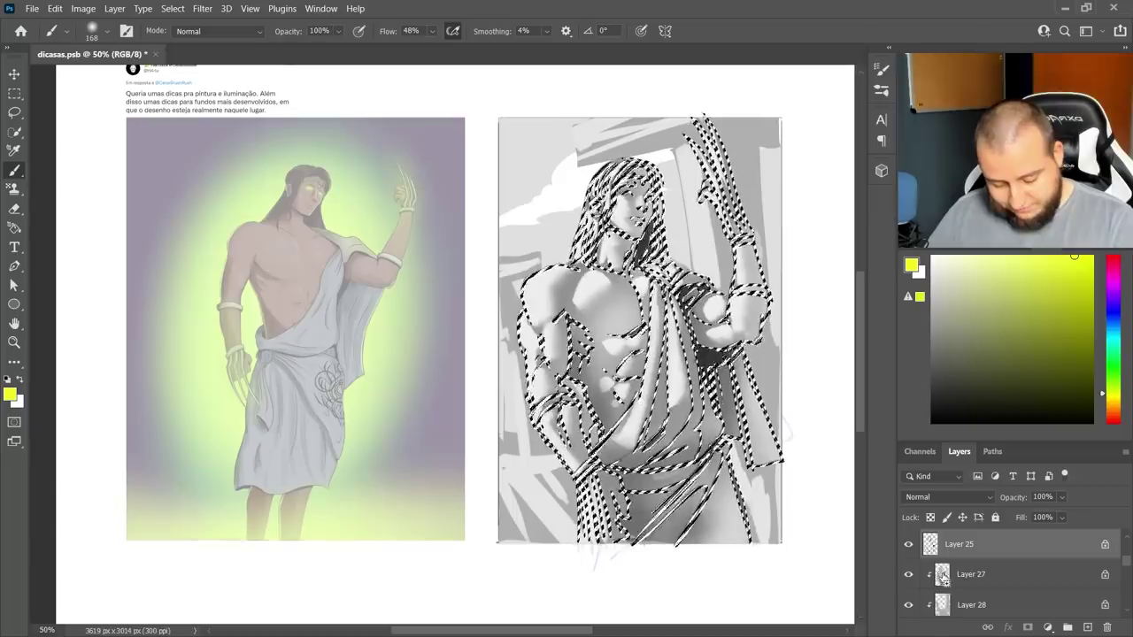
scroll(1016, 567, up, 1)
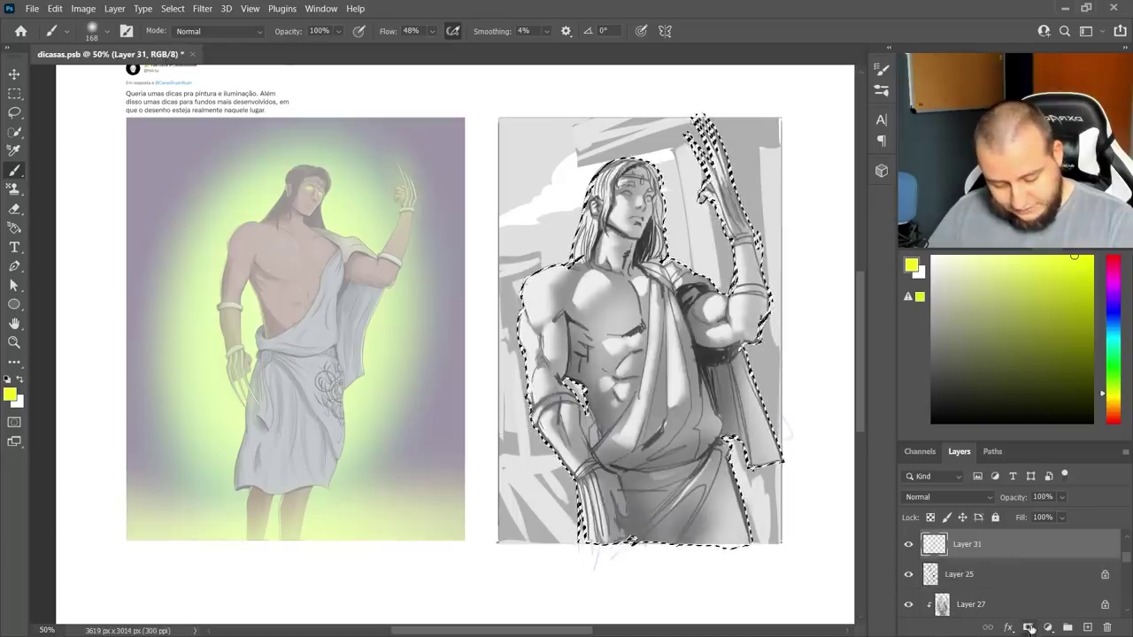
click(1028, 627)
click(935, 544)
- Set the masked layer to Multiply and shade the head, neck and raised arm in mid-grey with a soft 417 px brush
click(943, 496)
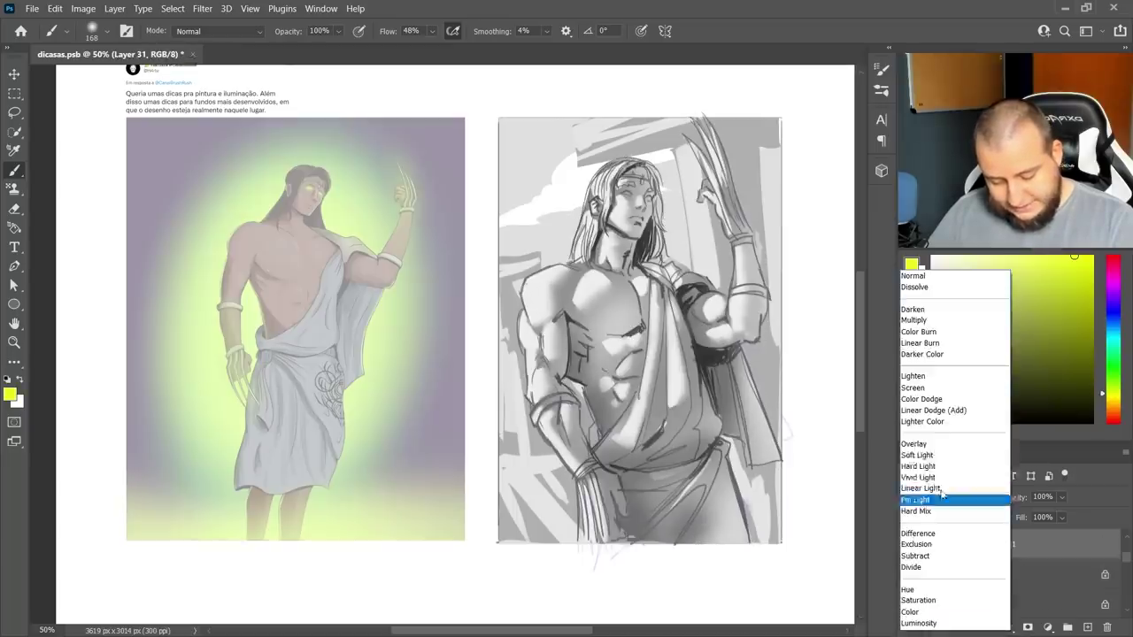
click(940, 320)
drag(963, 302, 933, 317)
right_click(731, 223)
click(745, 236)
mouse_move(645, 161)
mouse_down()
mouse_move(680, 275)
mouse_move(689, 269)
mouse_up()
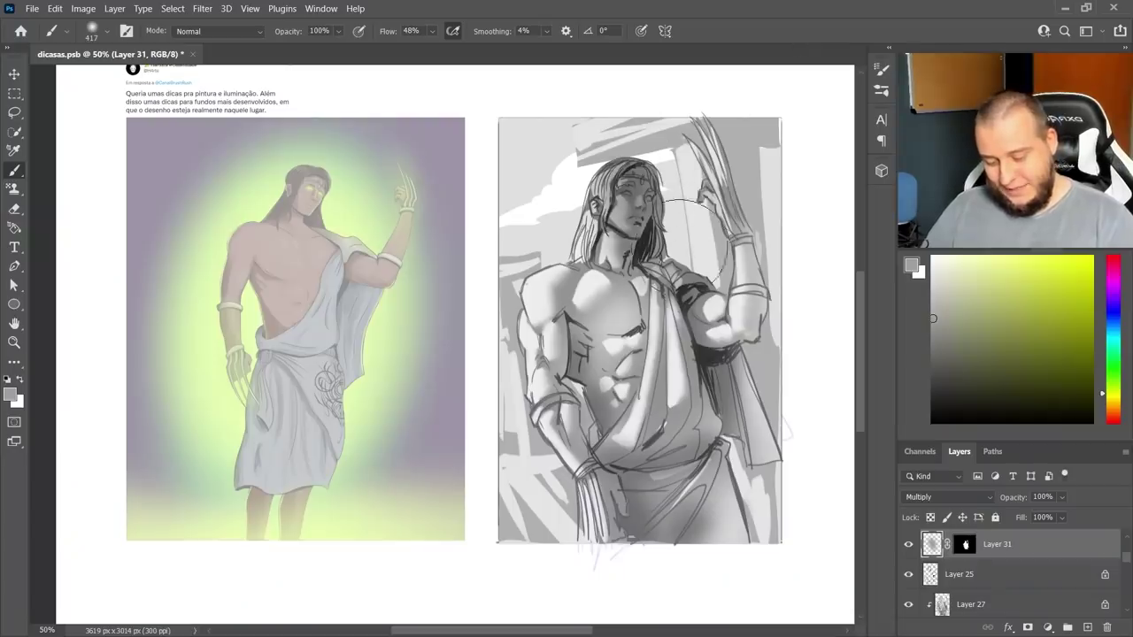
drag(584, 256, 634, 279)
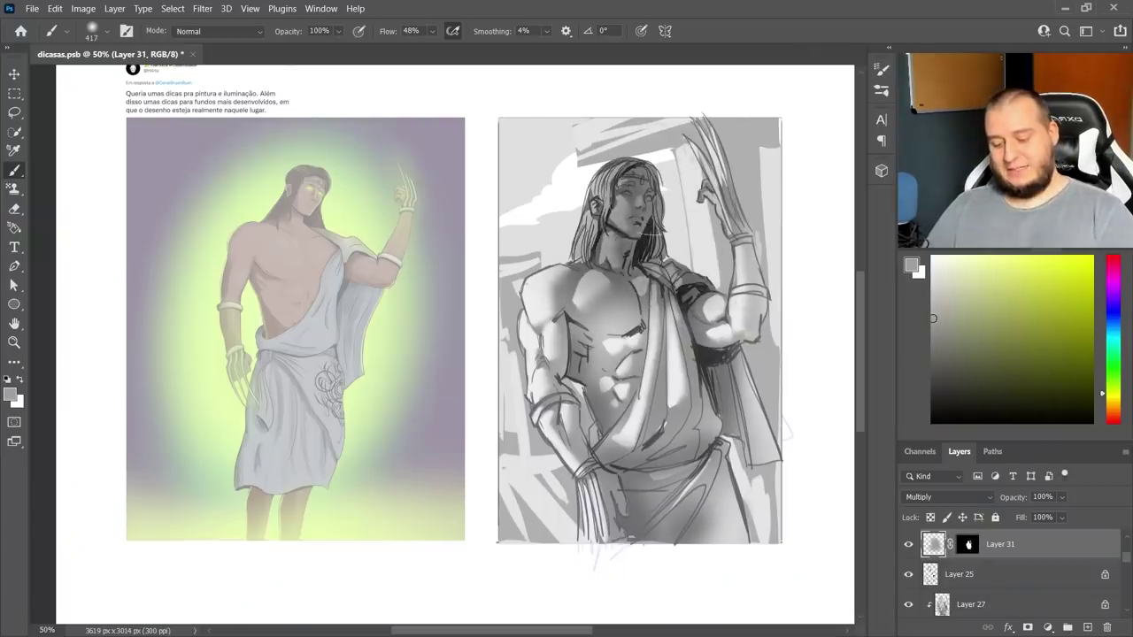
mouse_move(581, 232)
mouse_down()
mouse_move(687, 248)
mouse_move(703, 270)
mouse_move(594, 250)
mouse_move(744, 303)
mouse_up()
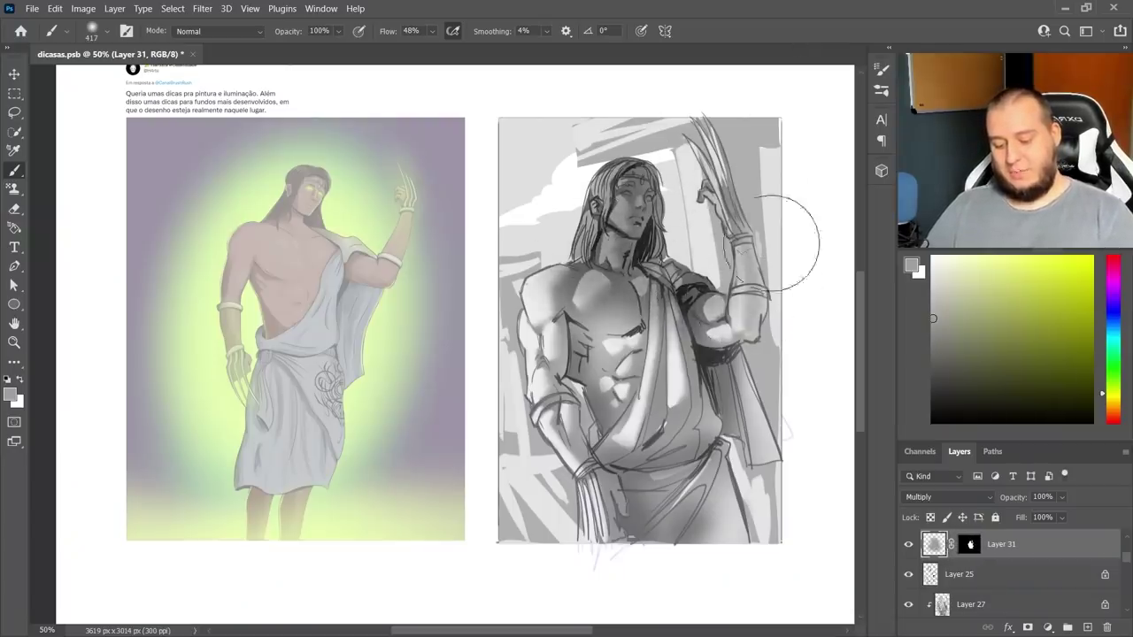
mouse_move(771, 245)
mouse_down()
mouse_move(750, 182)
mouse_move(782, 230)
mouse_move(749, 324)
mouse_up()
- Erase some of the Multiply shading beside the lowered arm and chest using the Fofão brush at 300 px
key(e)
right_click(715, 284)
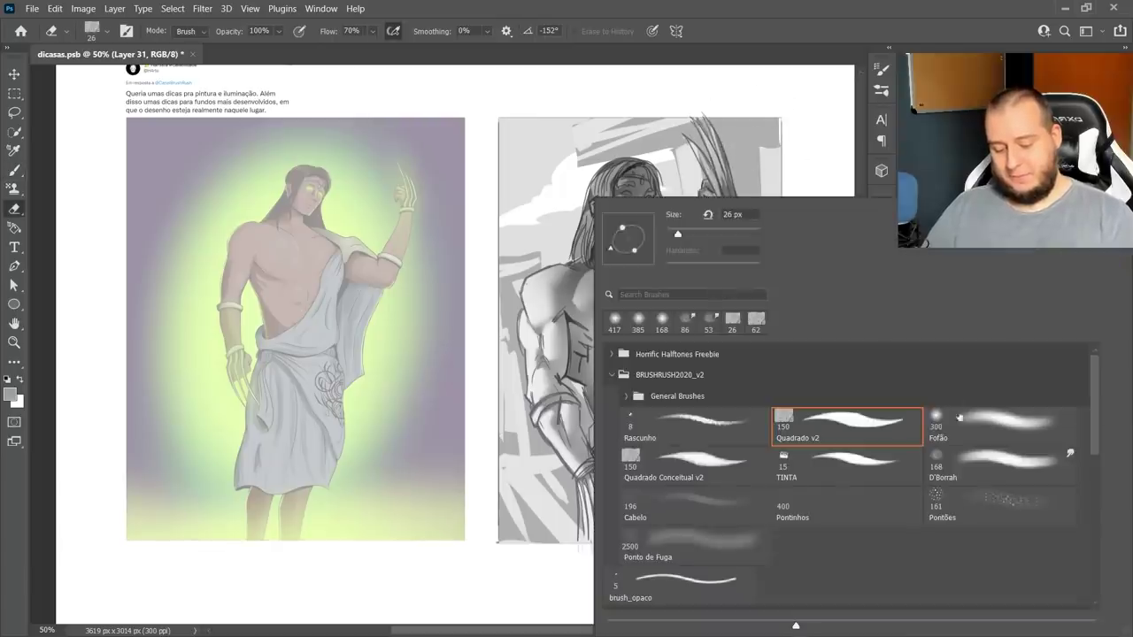
click(961, 419)
mouse_move(566, 330)
mouse_down()
mouse_move(645, 337)
mouse_move(572, 334)
mouse_up()
- Extend the soft grey Multiply shading over the hair, upper chest, hanging cape and skirt
key(b)
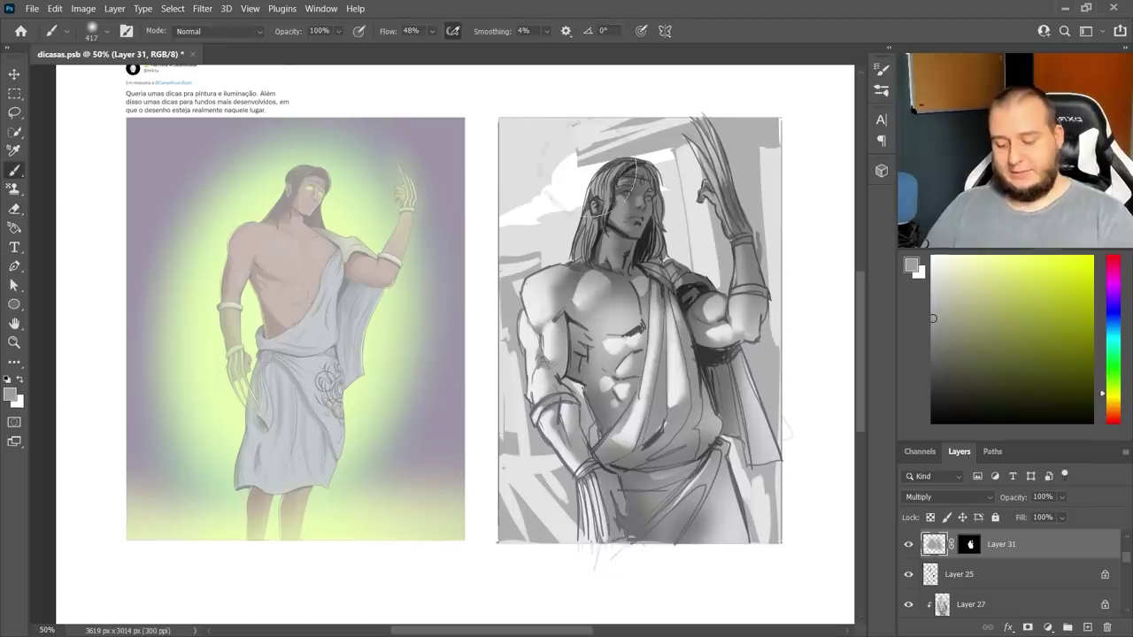
drag(570, 247, 654, 281)
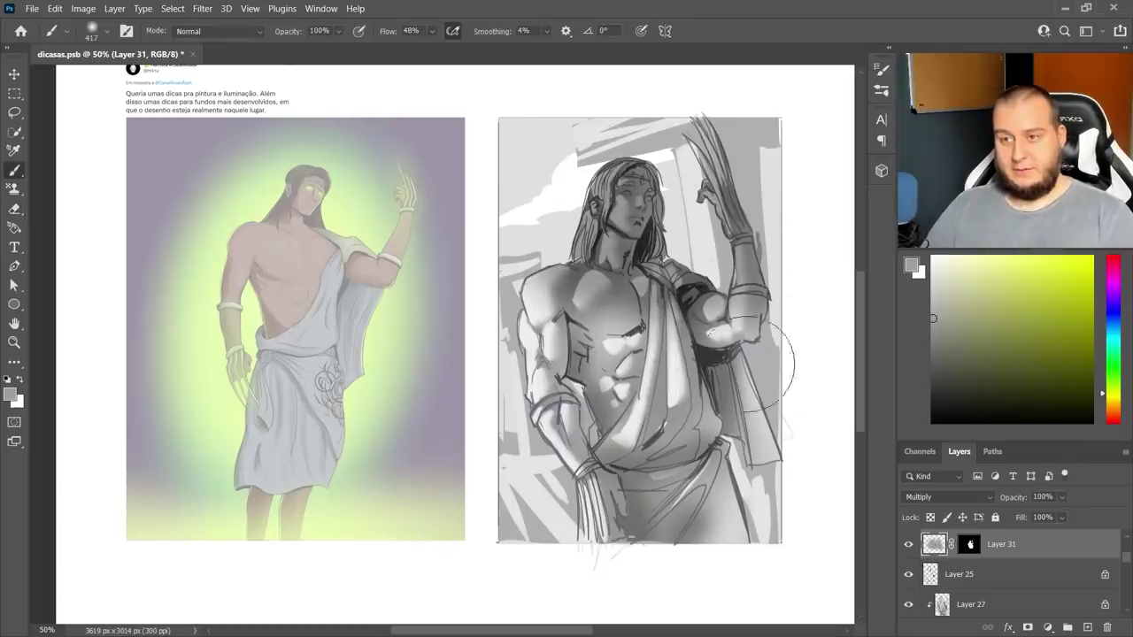
drag(732, 354, 758, 542)
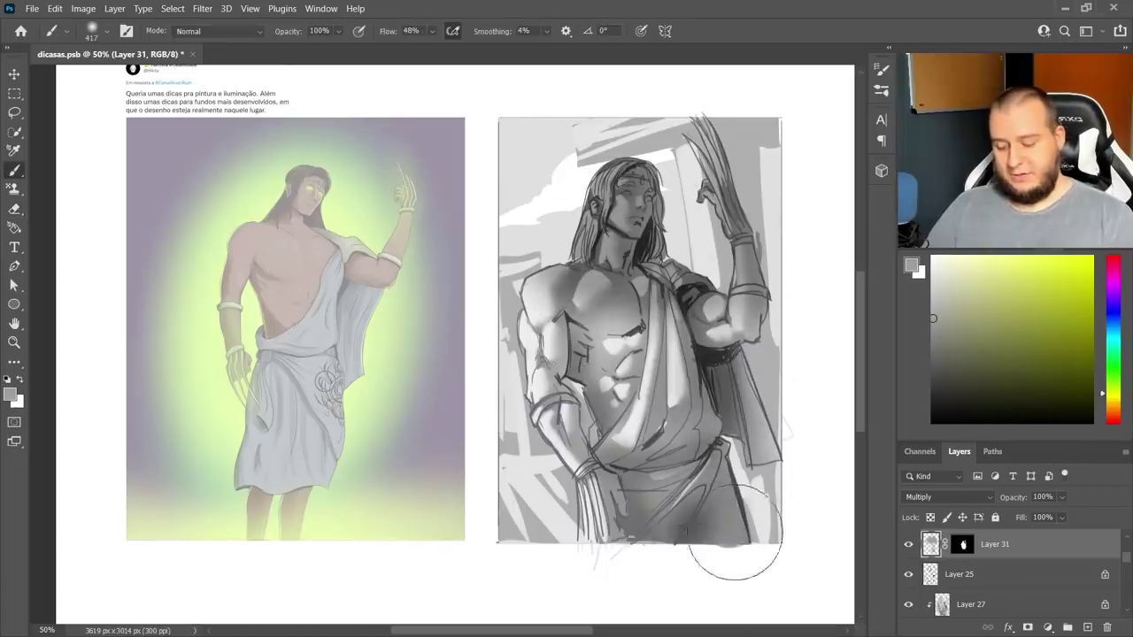
key(e)
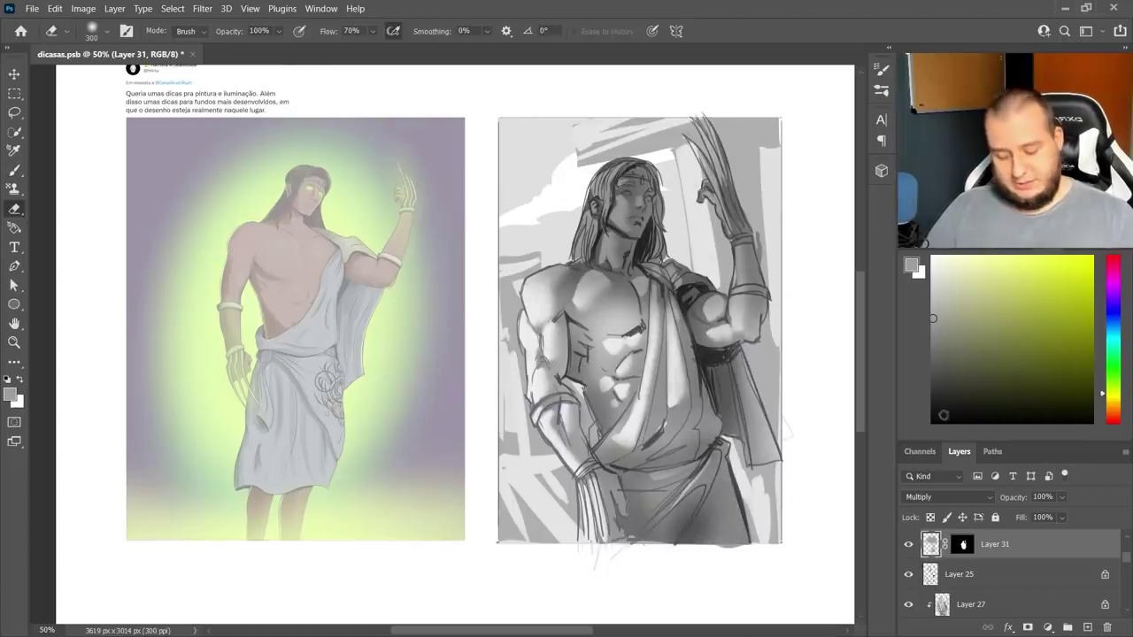
- Darken the face, neck and upper chest on Layer 27 with a mid-grey sampled from the torso
click(971, 605)
key(b)
alt+click(608, 317)
alt+click(573, 343)
drag(638, 204, 616, 262)
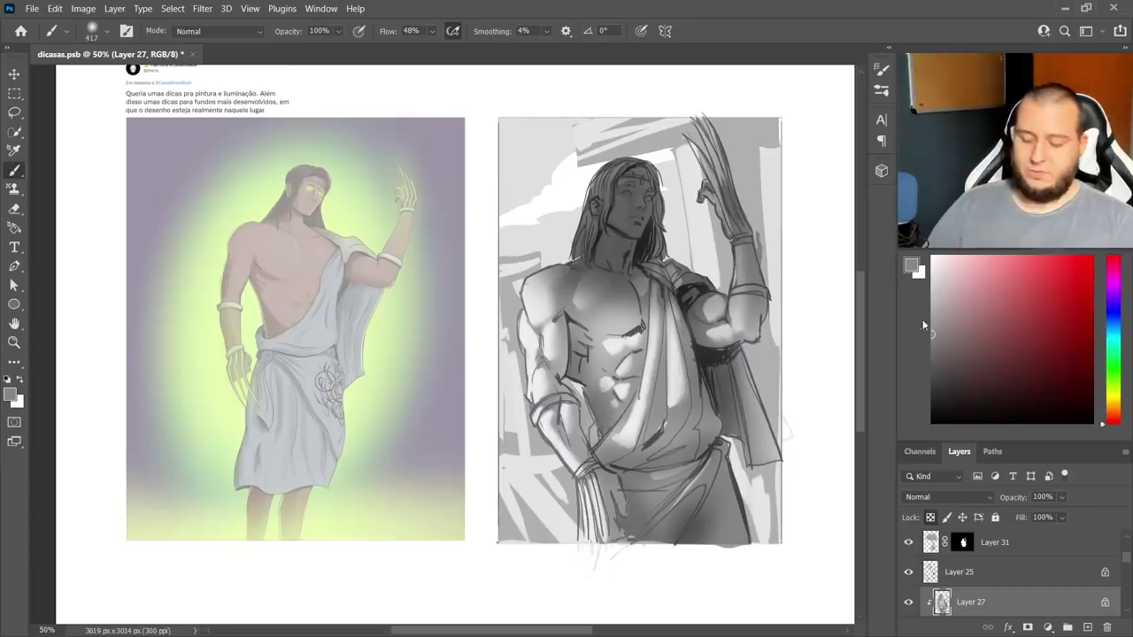
- Add a new layer above the Multiply shading on Layer 31 and set the foreground to a bright yellow-green
scroll(1041, 584, up, 1)
click(1043, 587)
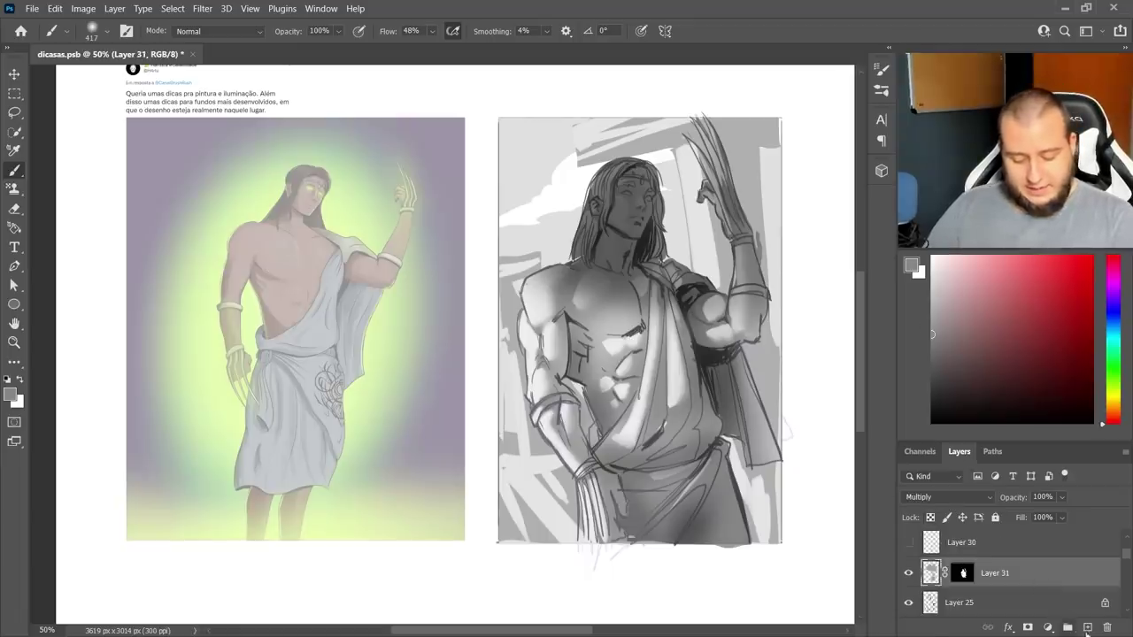
click(1087, 627)
scroll(752, 372, down, 1)
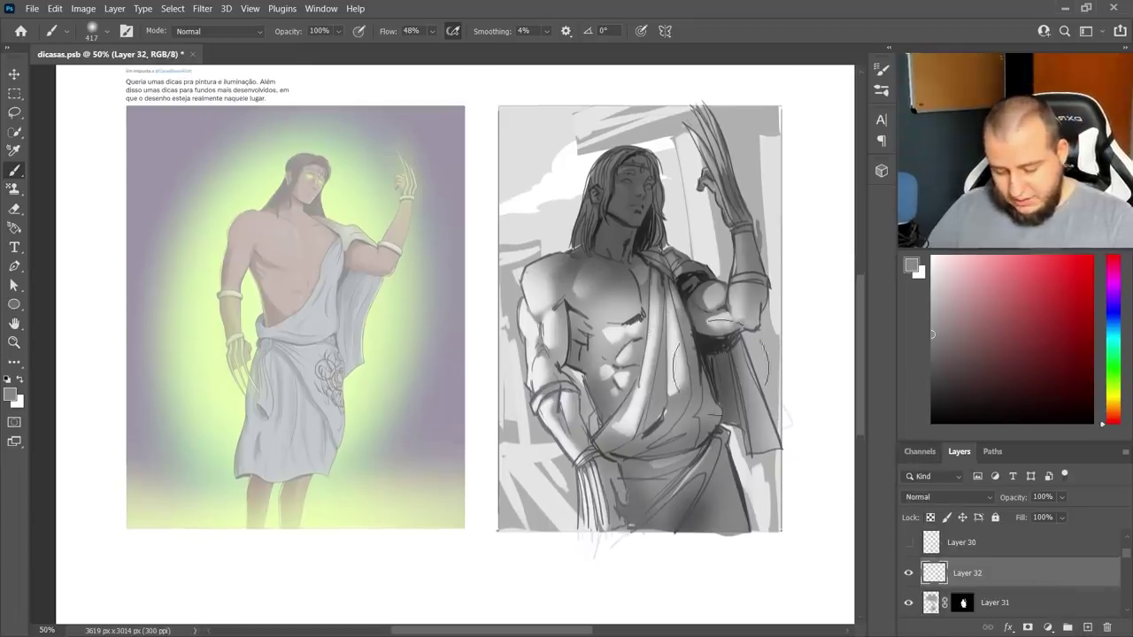
click(1112, 387)
click(1091, 258)
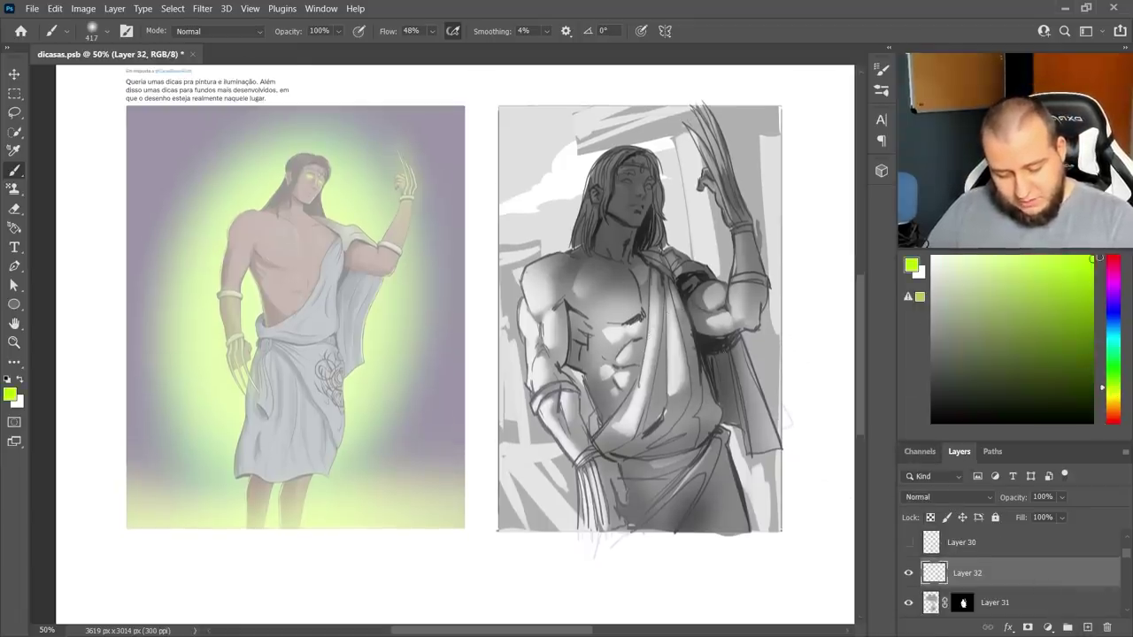
- Paint both of the figure's eyes yellow-green on Layer 32 with the 8 px Rascunho brush at 83% flow
right_click(643, 243)
click(696, 425)
click(738, 43)
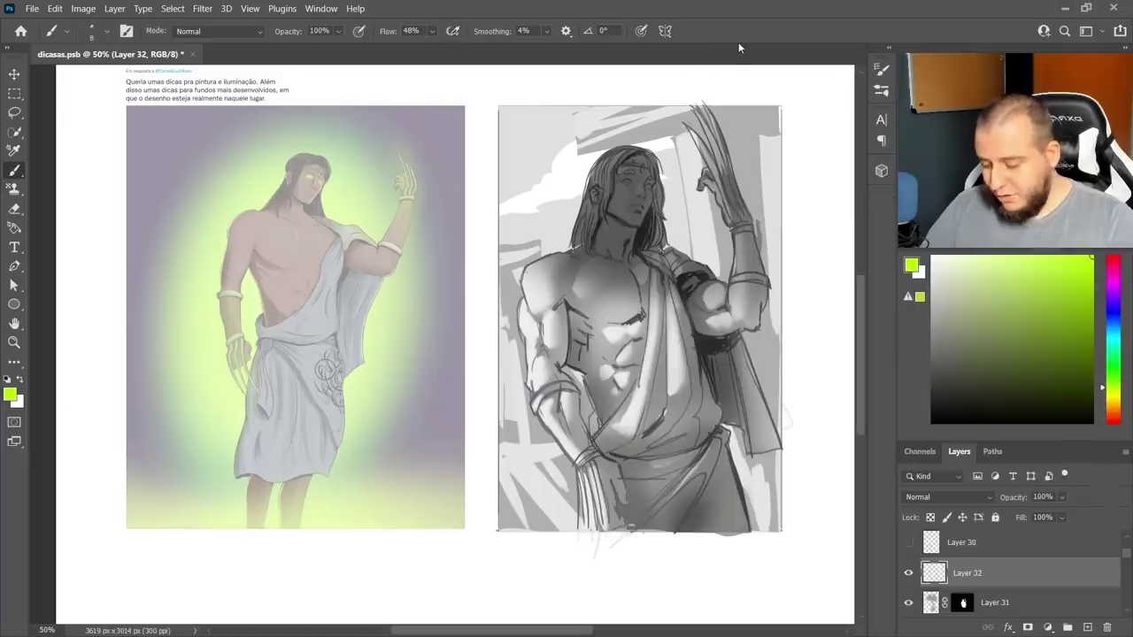
drag(432, 34, 462, 51)
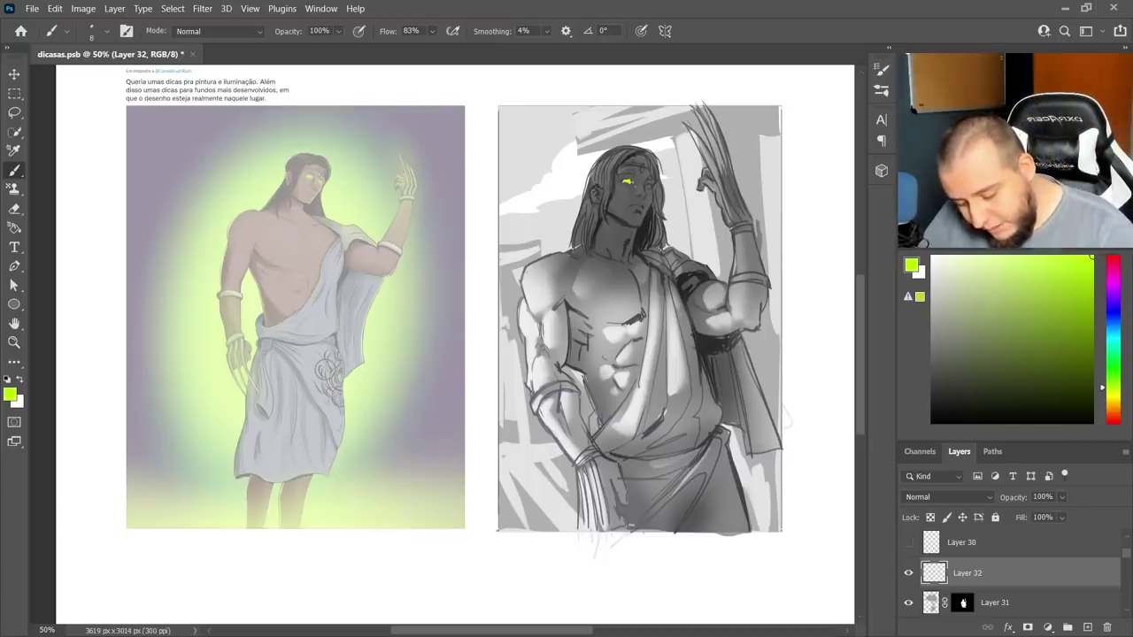
drag(632, 182, 628, 182)
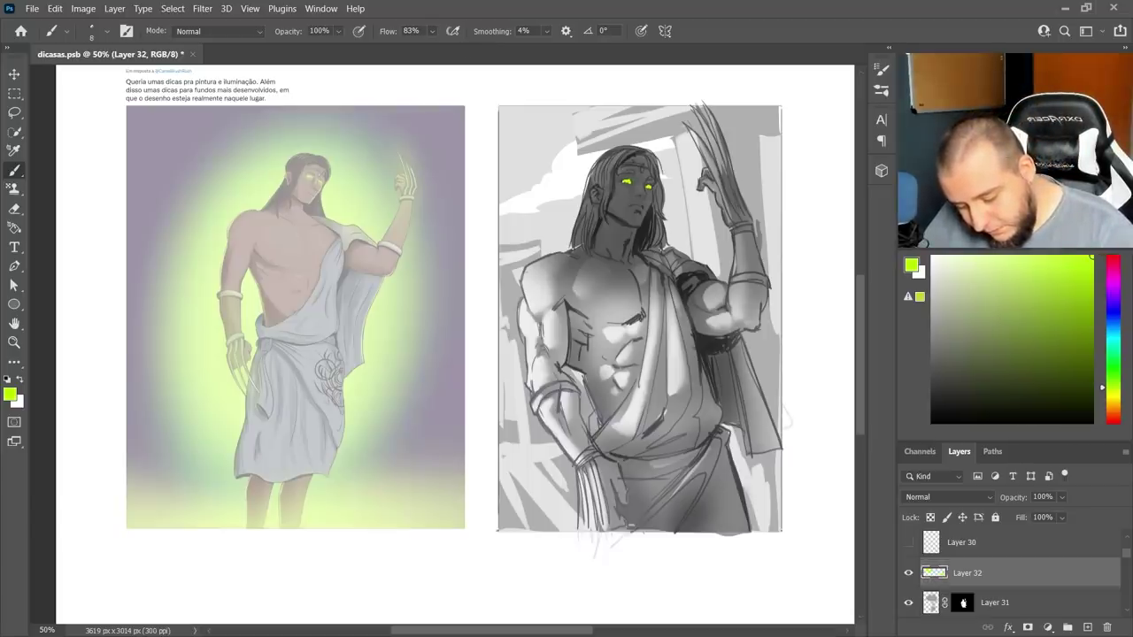
- Trim the edges of the yellow-green eyes with a 6 px eraser
key(e)
right_click(627, 189)
click(820, 400)
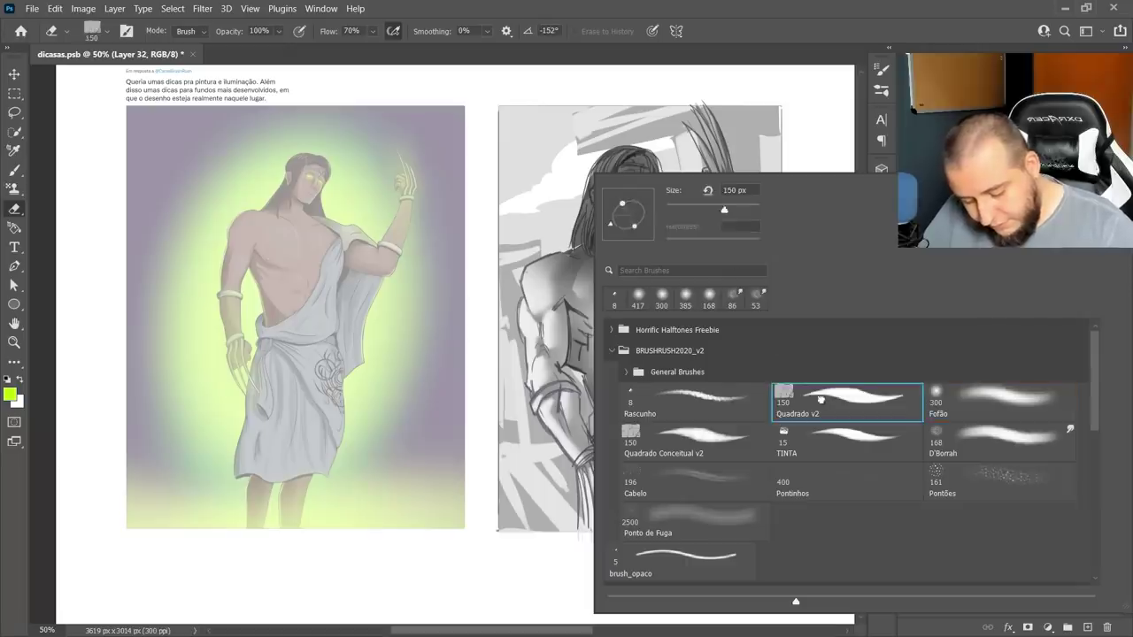
click(670, 209)
key(Return)
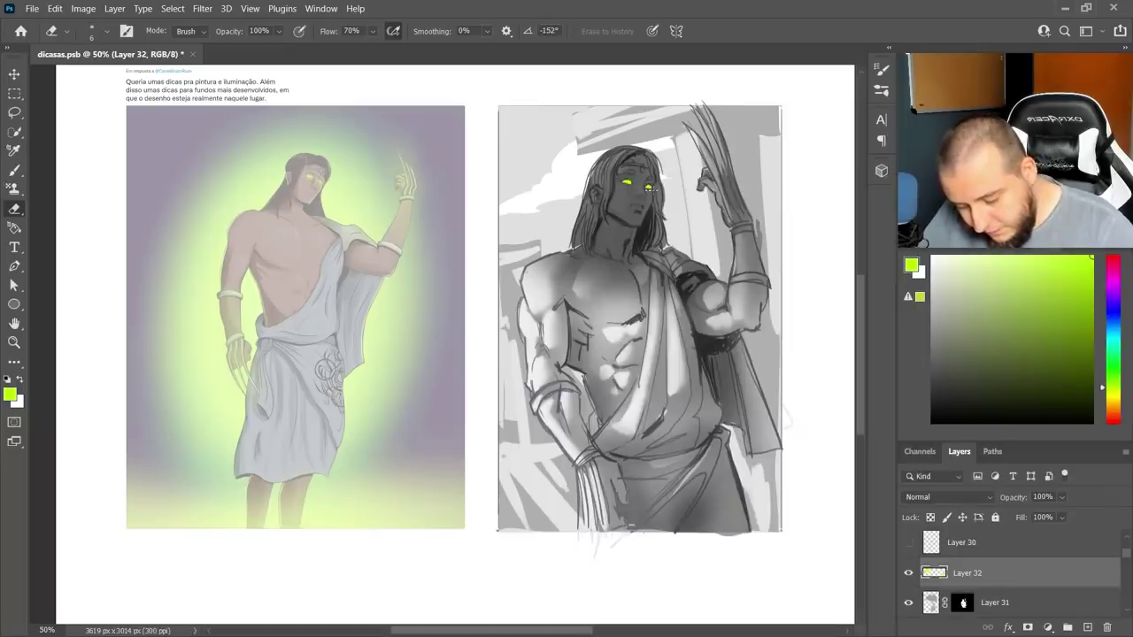
key(b)
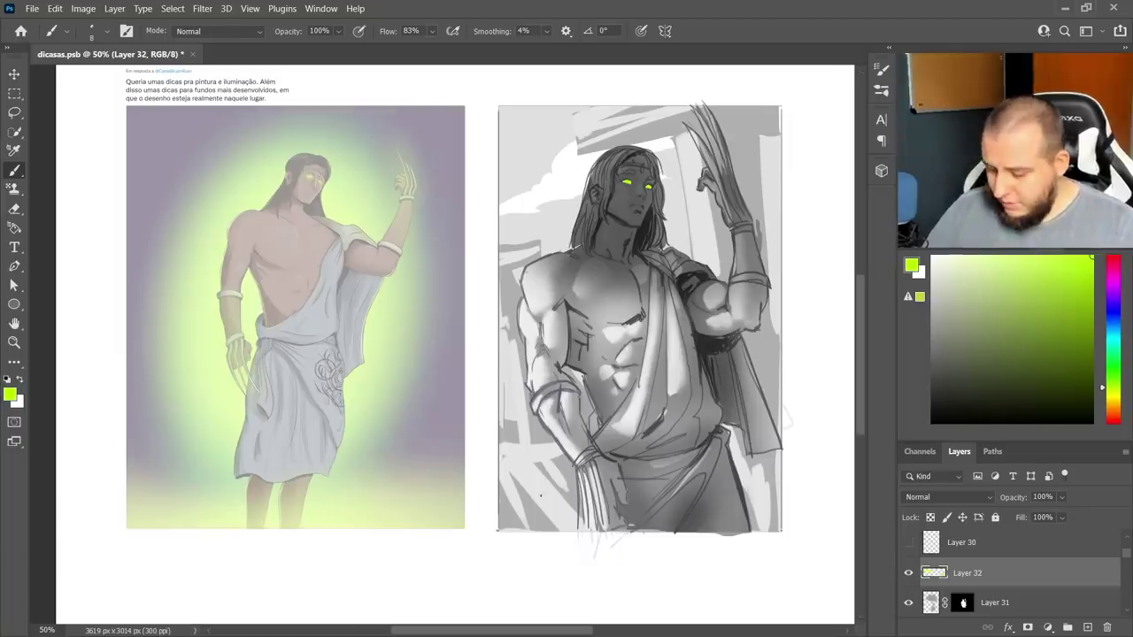
- Raise the opacity of the submitted colour illustration on Layer 20 to bring back its strong colours
key(v)
click(417, 430)
click(1061, 497)
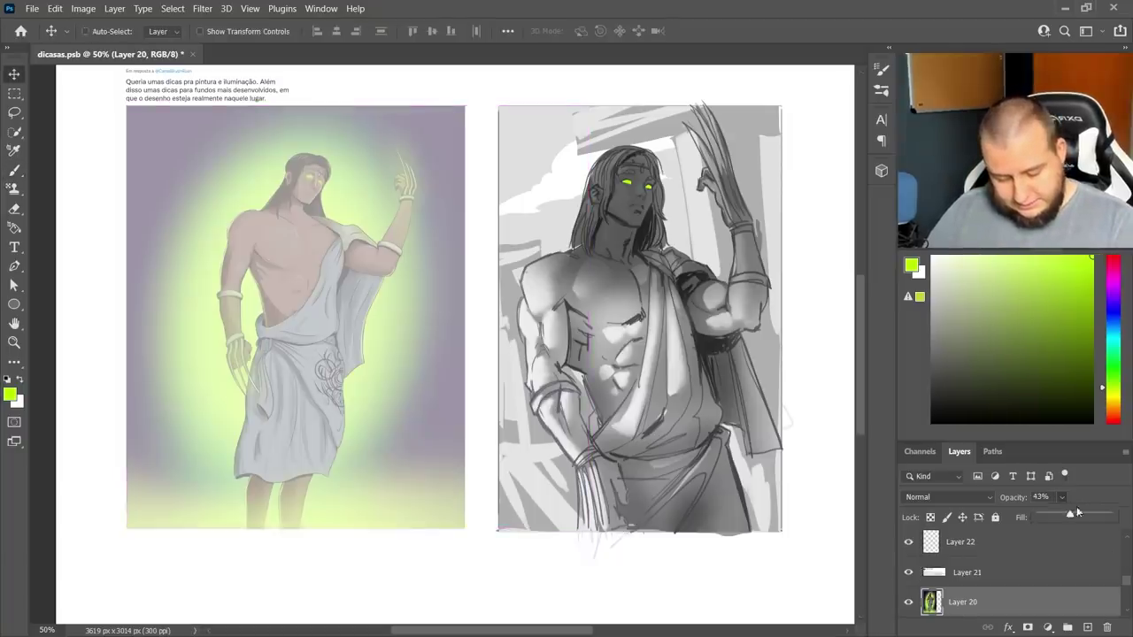
mouse_move(1066, 517)
mouse_down()
mouse_move(1106, 519)
mouse_move(1092, 519)
mouse_up()
click(921, 544)
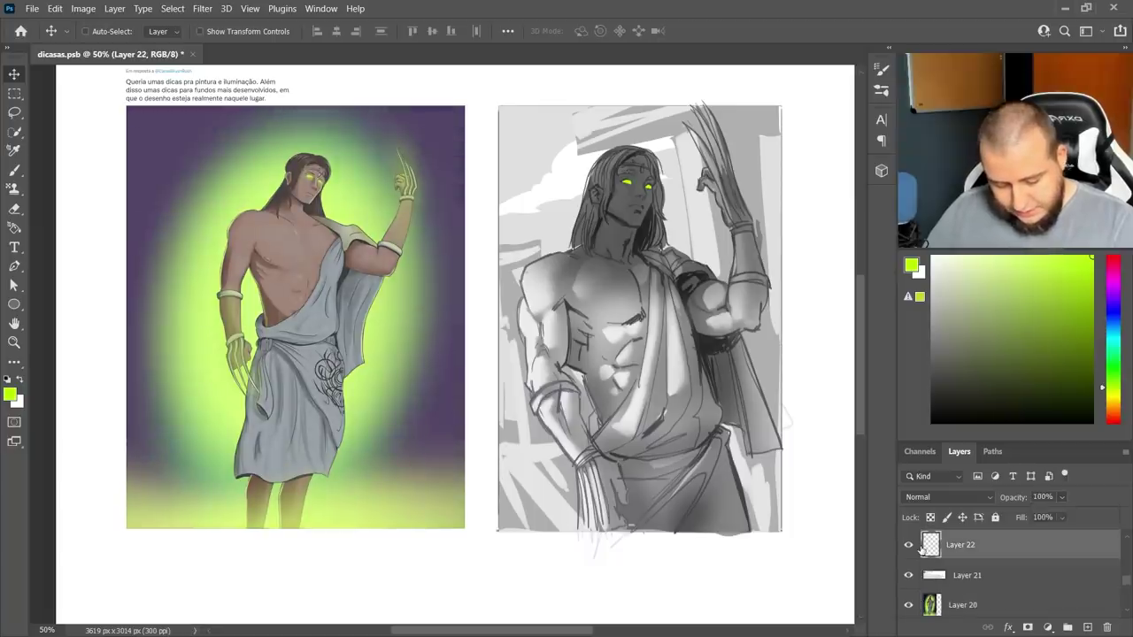
- Make the eye-colour layer, Layer 32, active and lasso the raised hand and its claws
ctrl+click(629, 185)
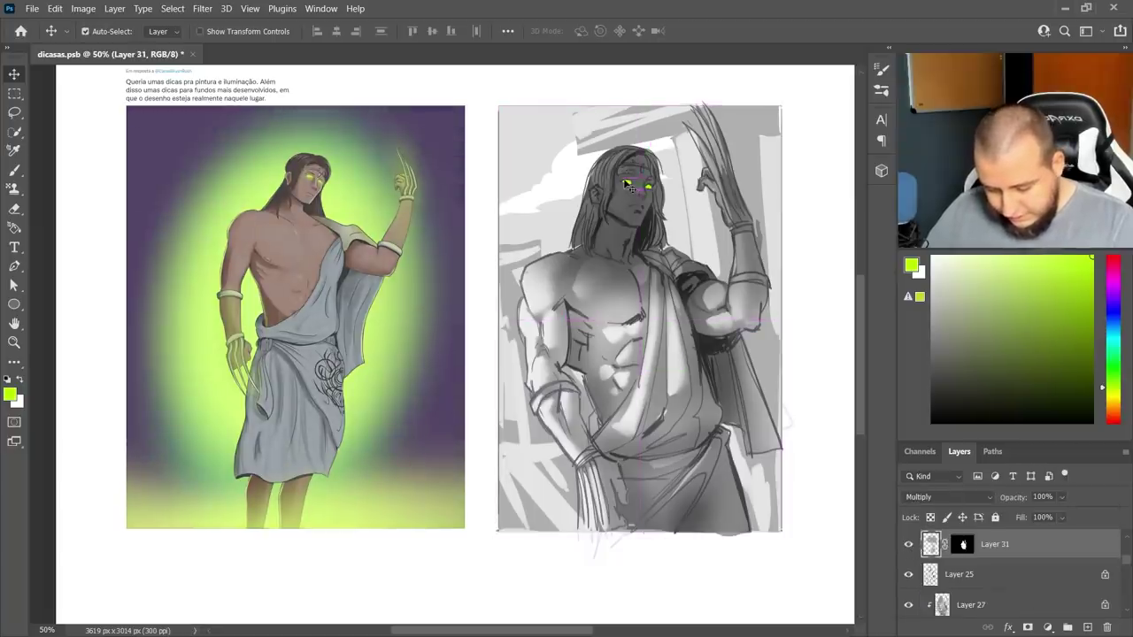
key(ctrl+shift+alt+n)
key(l)
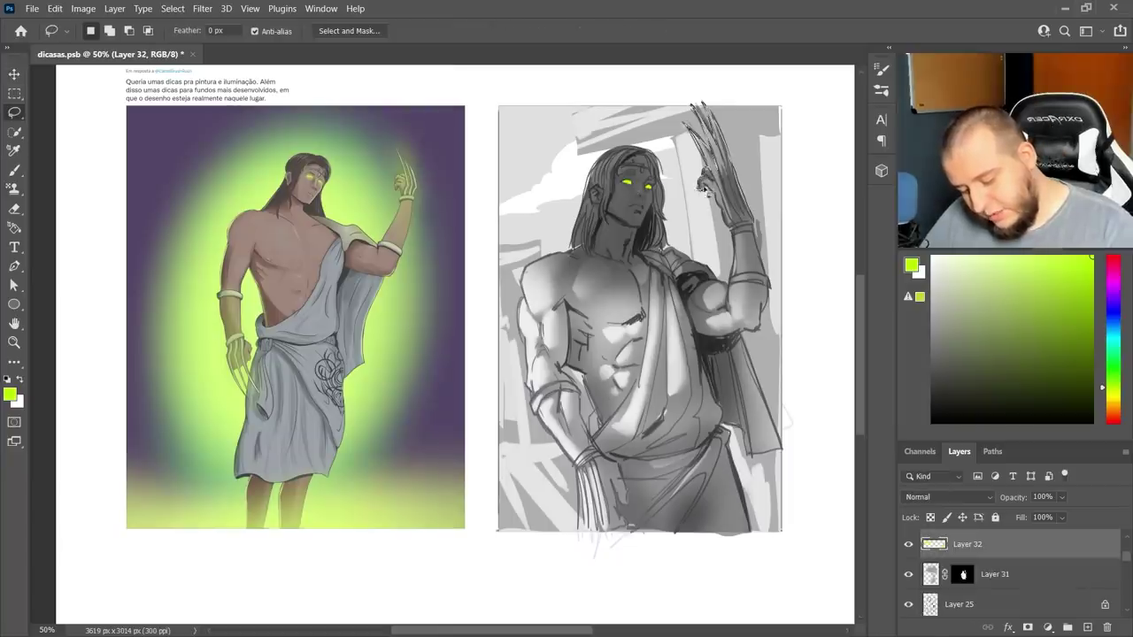
drag(738, 241, 729, 225)
- Invert the hand selection and paint a soft yellow-green glow around the raised claws with the Fofão brush at 99 px
key(b)
right_click(800, 265)
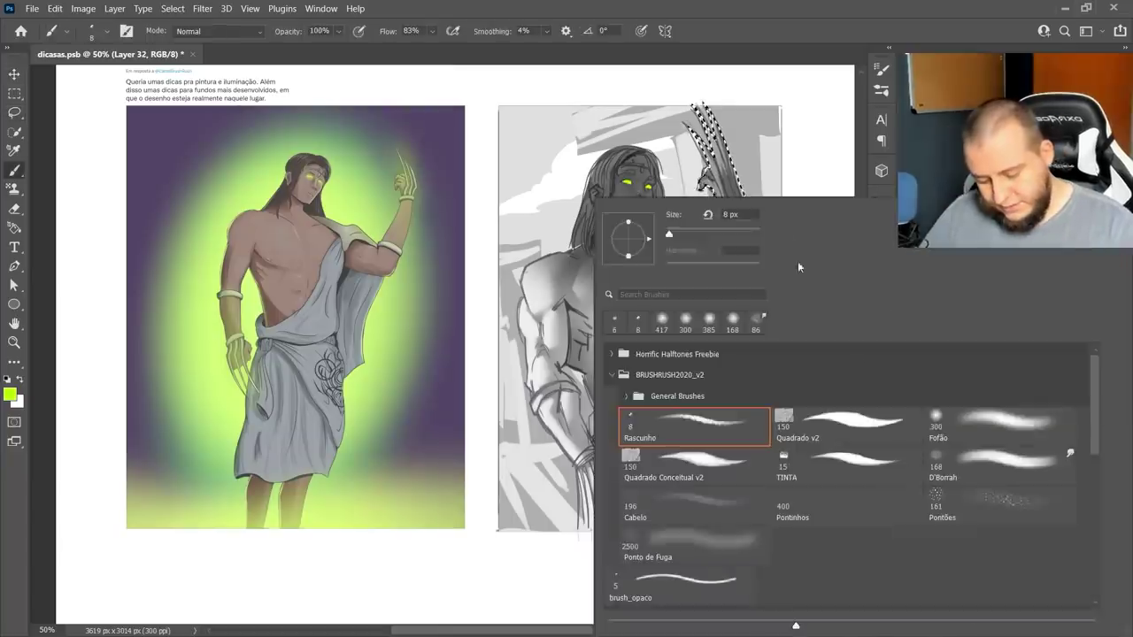
click(960, 427)
click(698, 233)
mouse_move(731, 158)
mouse_down()
mouse_move(707, 115)
mouse_move(708, 205)
mouse_up()
key(ctrl+z)
key(ctrl+shift+i)
right_click(746, 159)
click(704, 191)
- Erase parts of the hand's glow into ragged, flame-like shapes with a textured 44 px eraser
key(e)
right_click(742, 159)
click(687, 189)
key(Return)
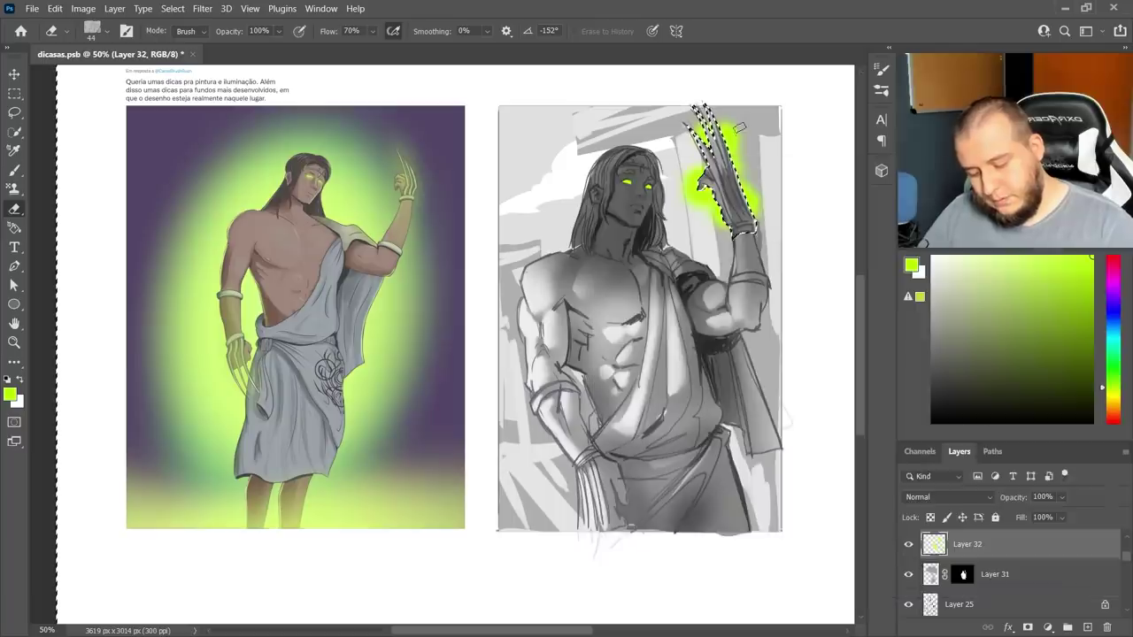
drag(763, 192, 731, 162)
mouse_move(689, 202)
mouse_down()
mouse_move(703, 191)
mouse_move(721, 216)
mouse_up()
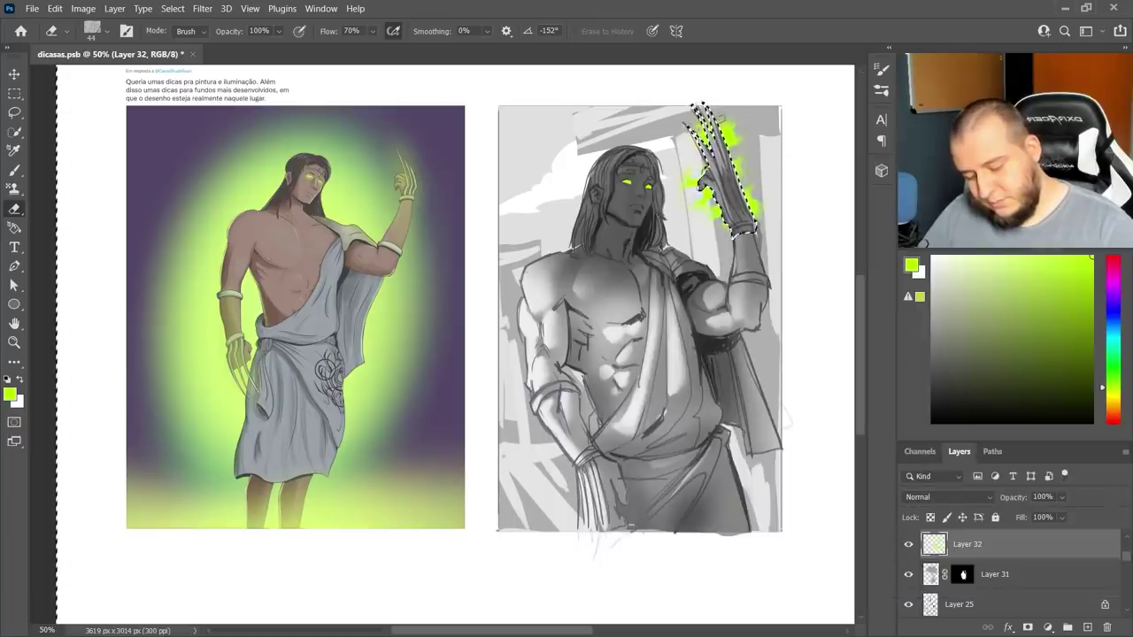
- Soften the glow around the raised hand with a 168 px Smudge brush at 20% strength and clear the selection
right_click(778, 200)
key(r)
key(Return)
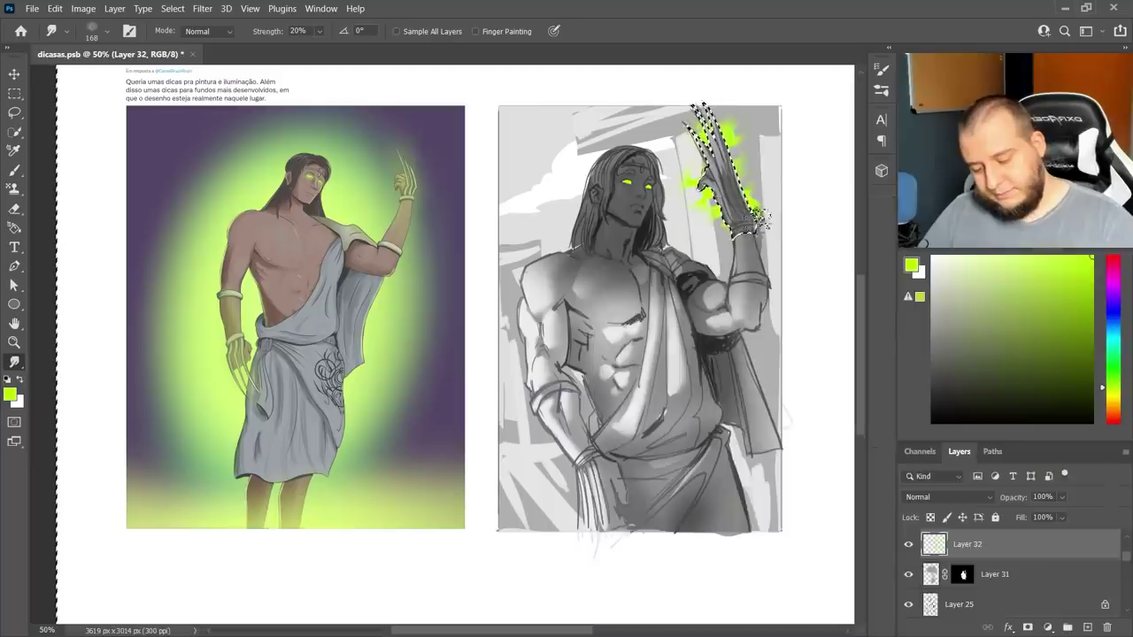
key(ctrl+d)
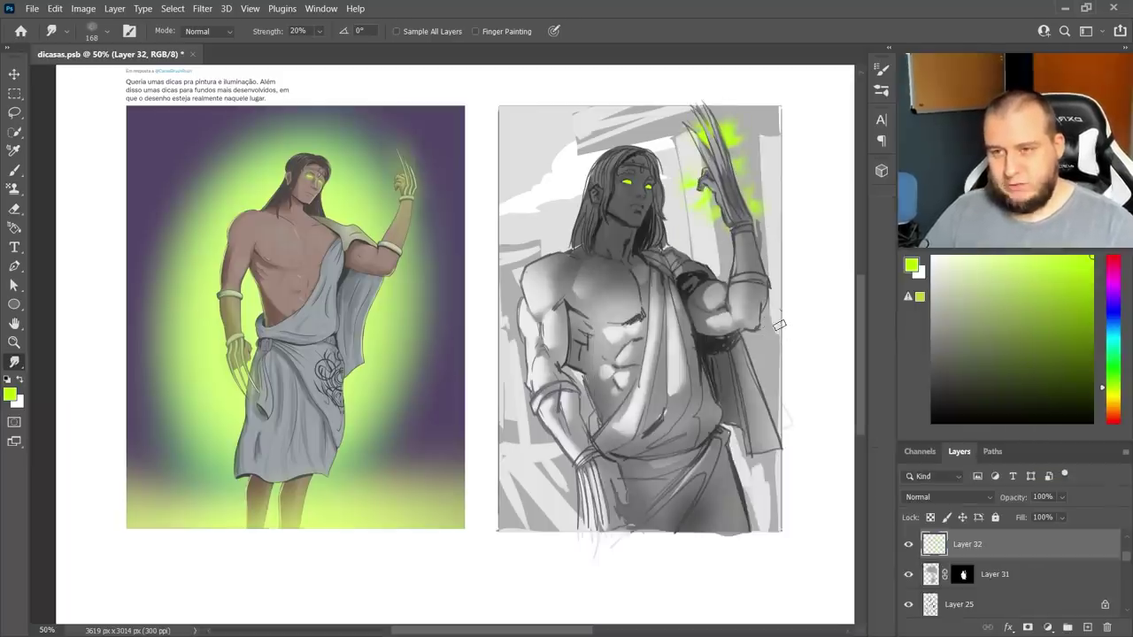
- Paint a faint yellow-green glow around both eyes with the 99 px Fofão brush at 17% flow
key(b)
right_click(739, 266)
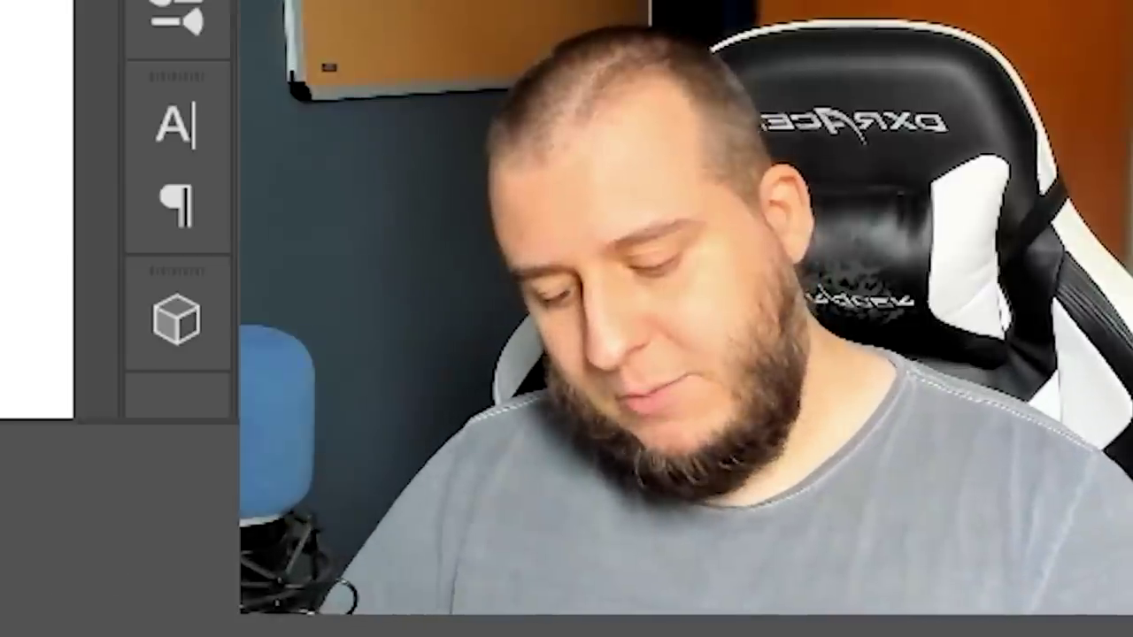
key(Escape)
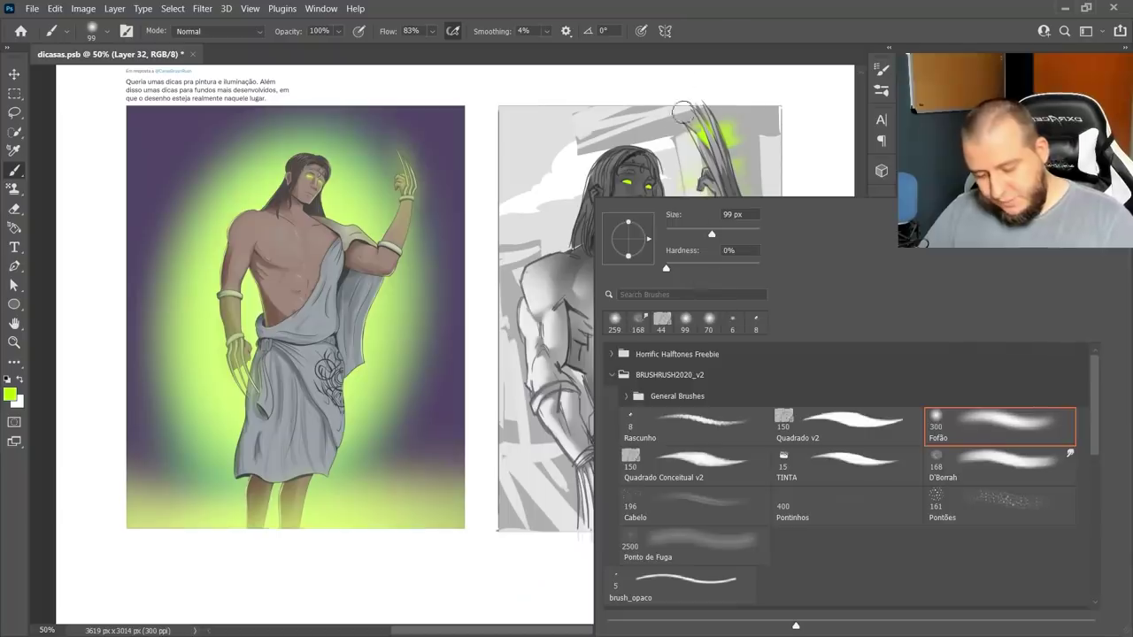
click(695, 34)
click(629, 182)
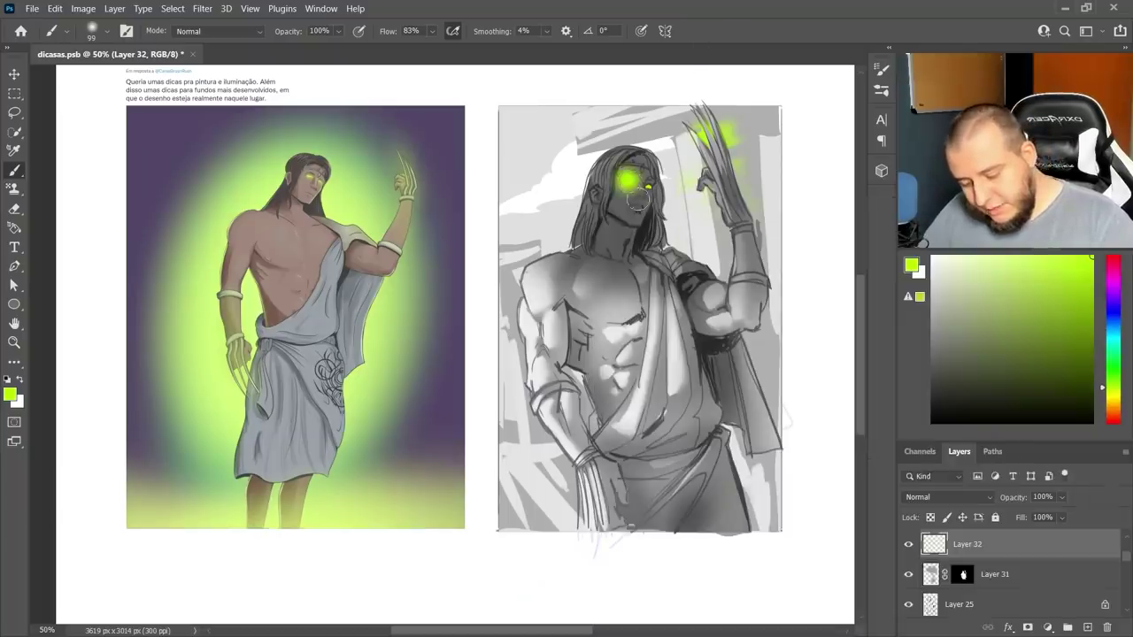
key(ctrl+z)
mouse_move(432, 32)
mouse_down()
mouse_move(434, 50)
mouse_move(406, 46)
mouse_up()
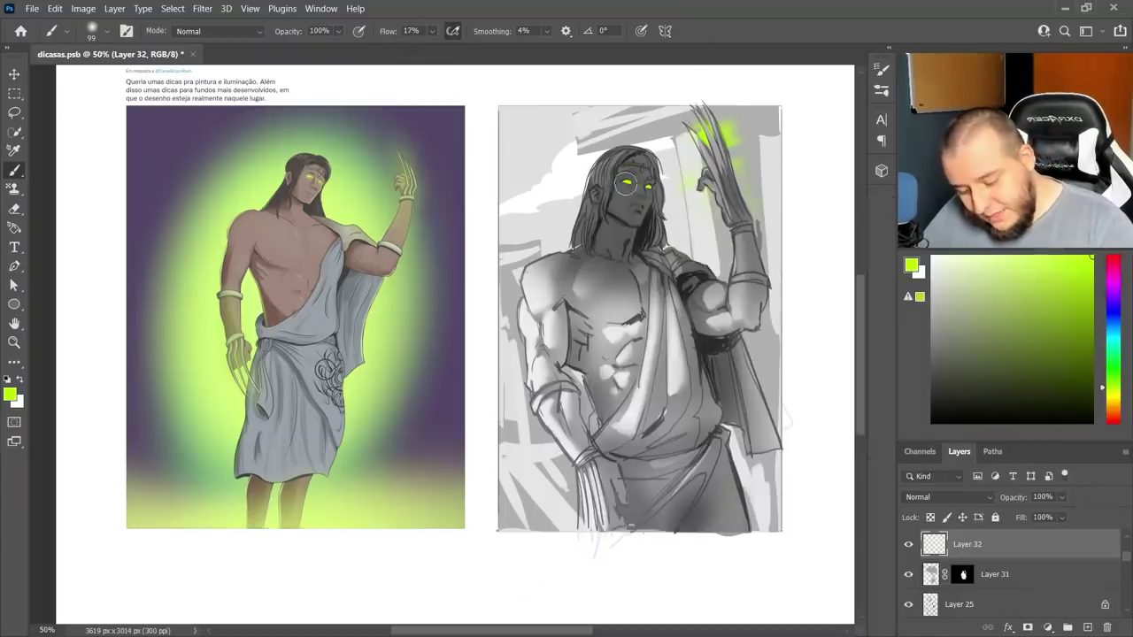
drag(625, 183, 651, 187)
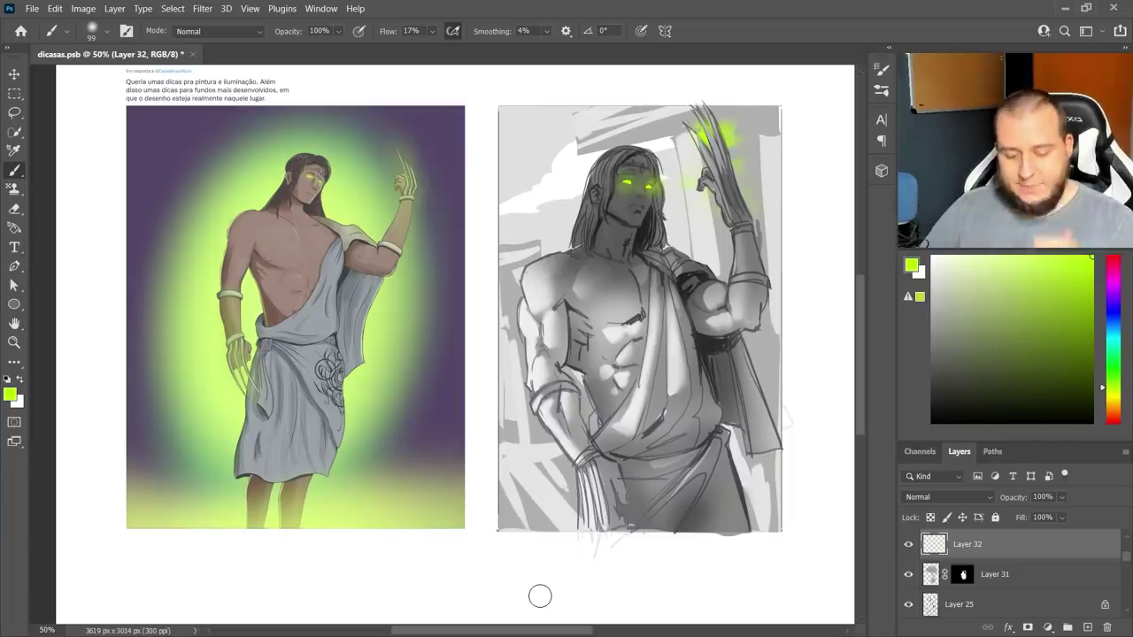
- Brighten the centres of both glowing eyes with a near-white green using the 8 px Rascunho brush
click(981, 308)
right_click(655, 237)
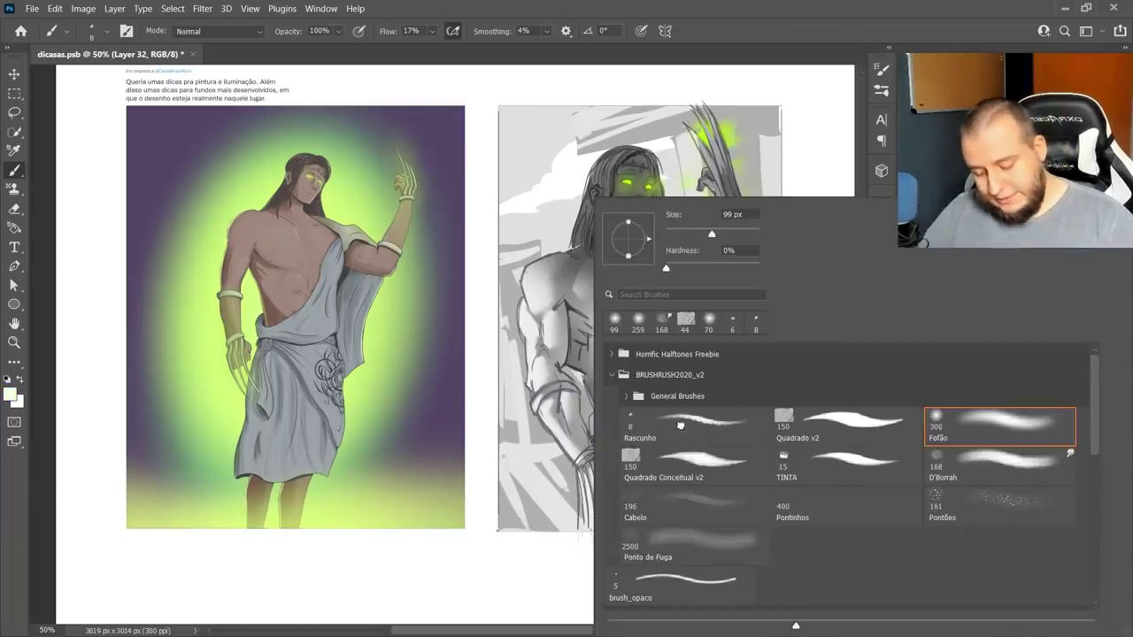
key(Escape)
key(z)
click(645, 211)
key(b)
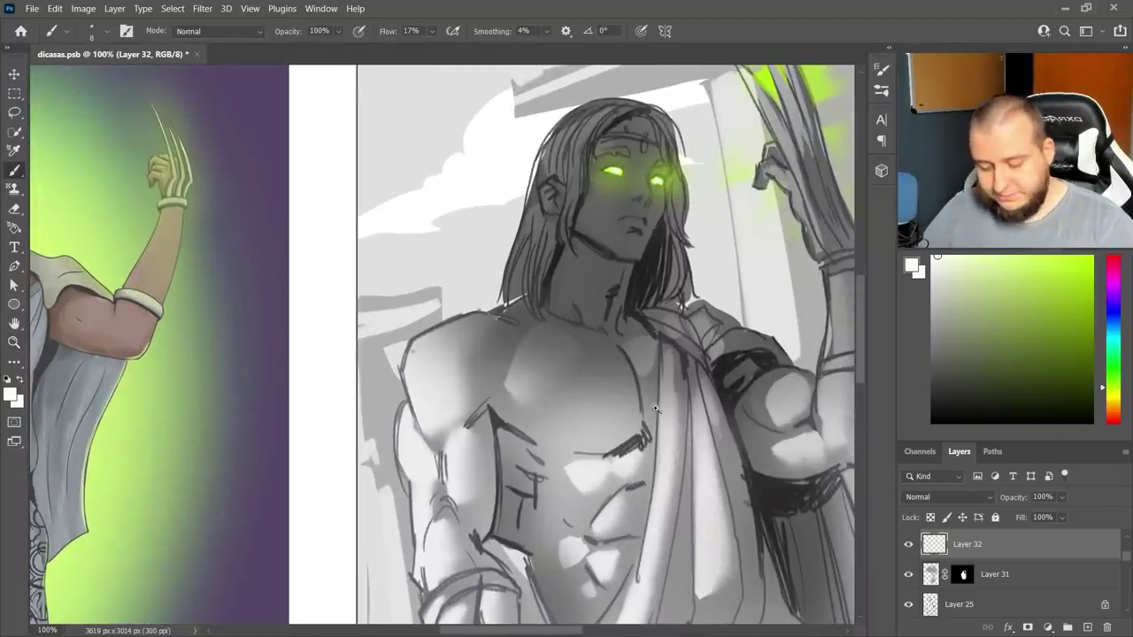
key(z)
alt+click(669, 379)
alt+click(618, 376)
key(b)
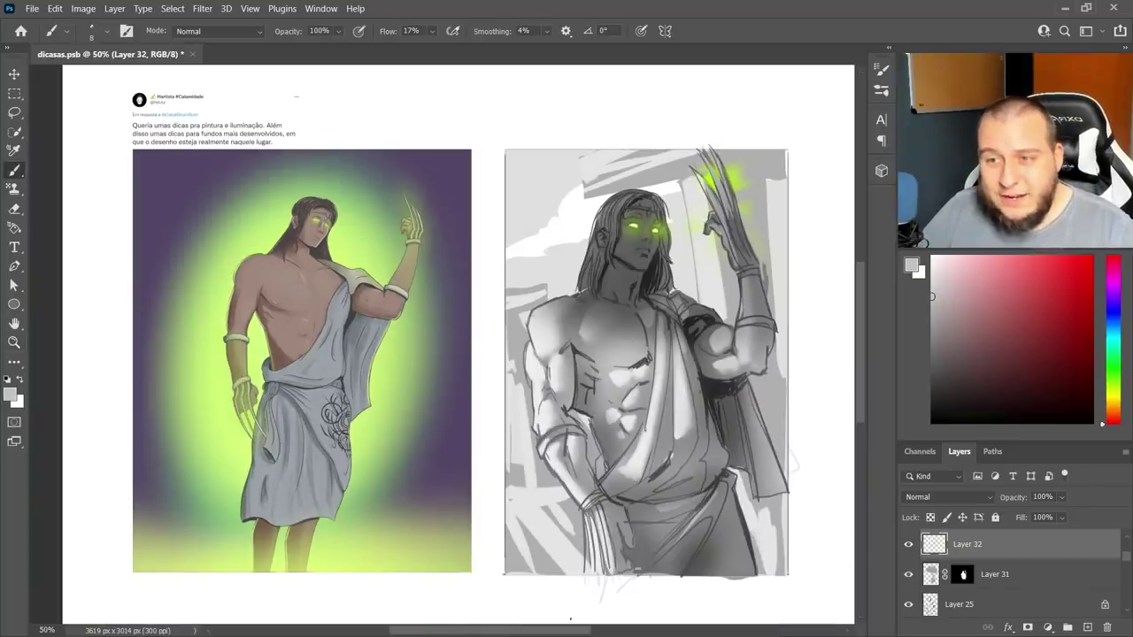
- Paint thin light-grey highlights on the nose, lips, jaw, ear and neck with the 8 px brush
key(z)
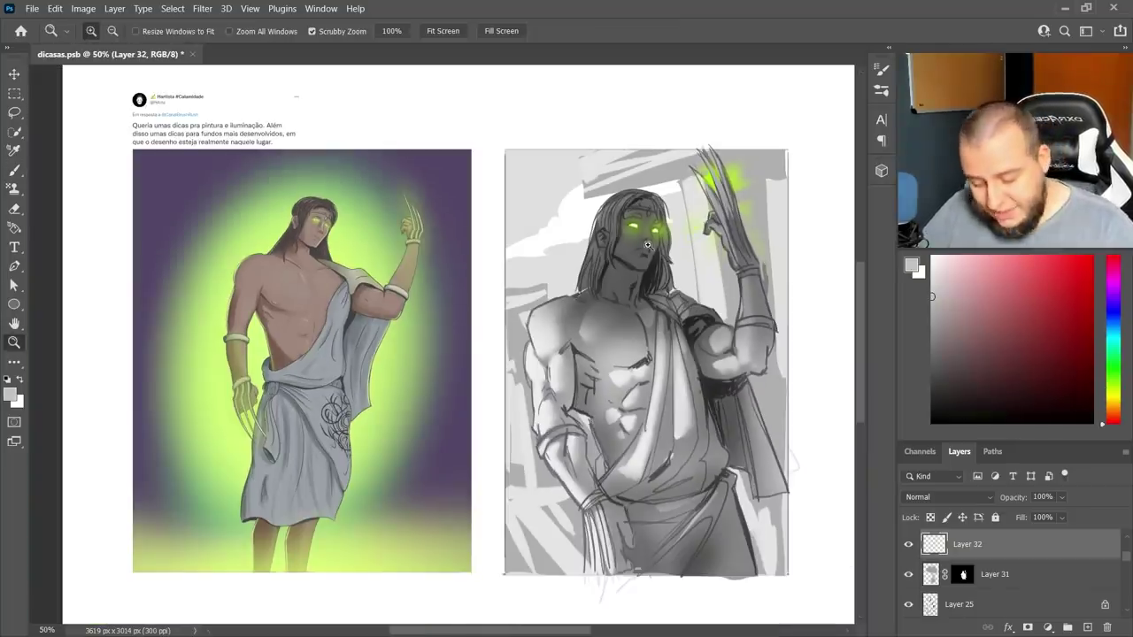
click(648, 249)
key(b)
key(z)
click(647, 251)
key(b)
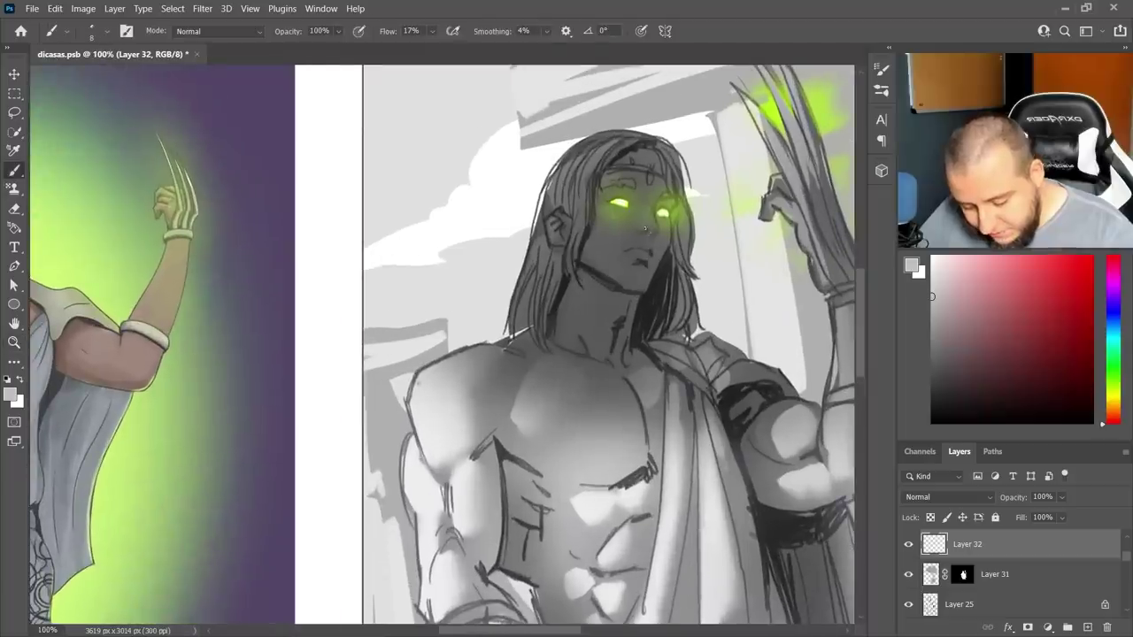
alt+click(651, 260)
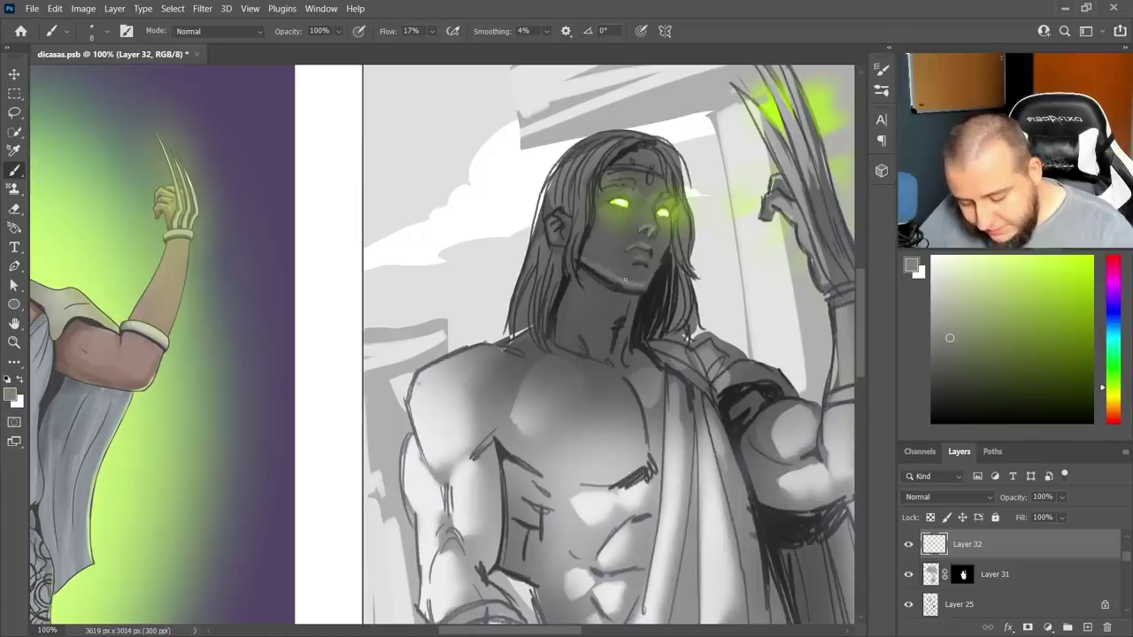
drag(558, 243, 564, 223)
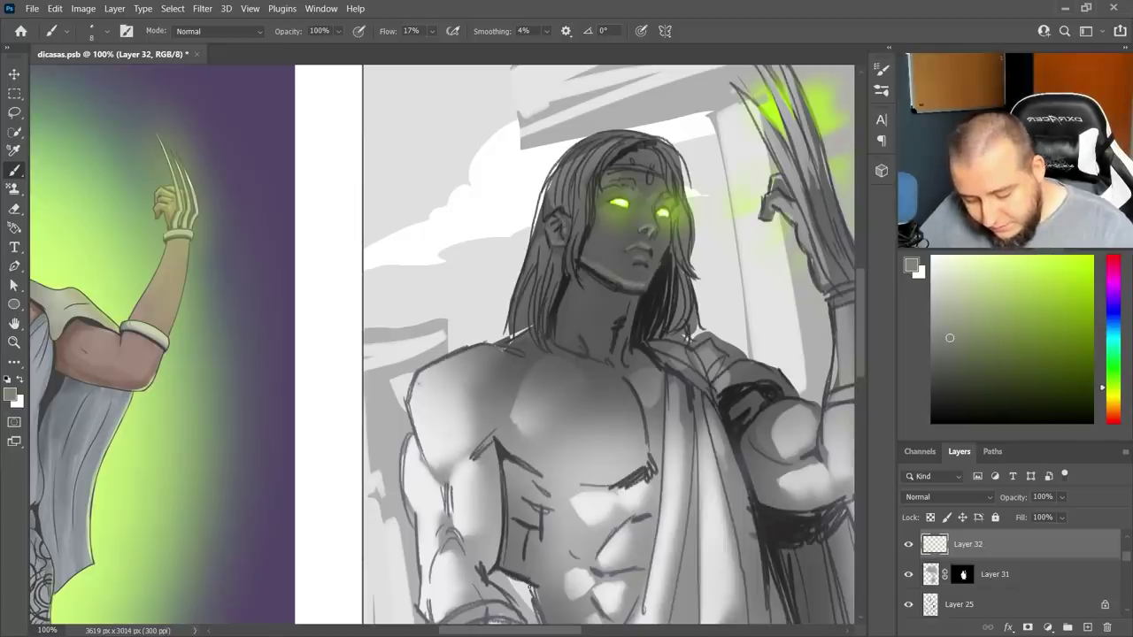
drag(615, 329, 617, 324)
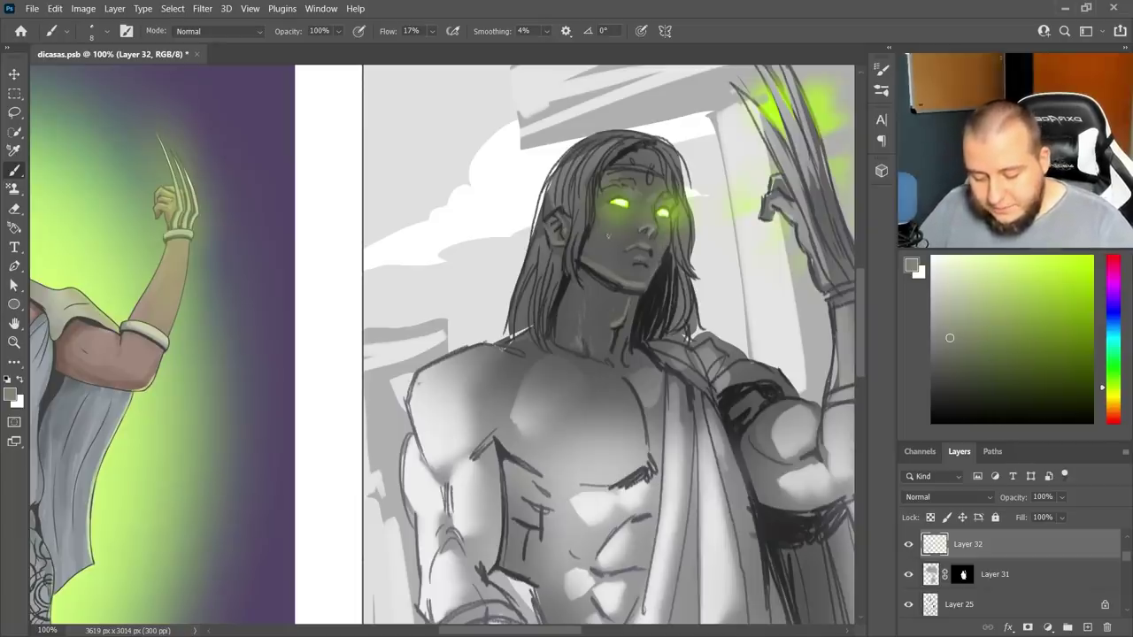
- Lock Layer 32's transparent pixels and tone down the face and neck highlights in darker grey with a textured 75 px brush
alt+click(617, 332)
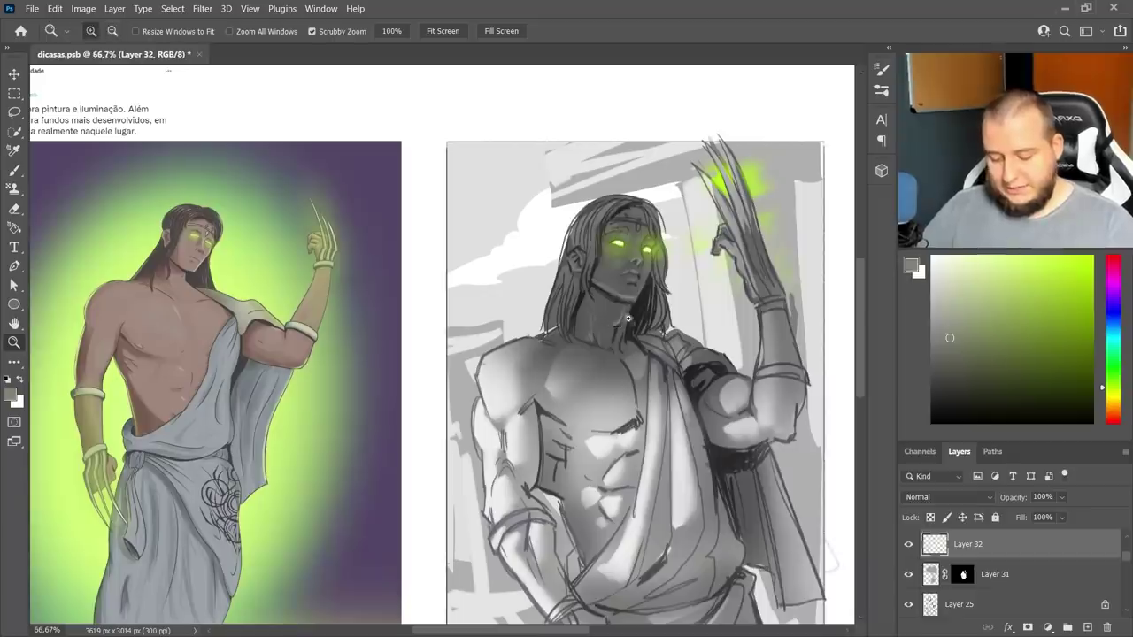
right_click(621, 321)
click(710, 320)
drag(724, 234, 700, 234)
click(579, 262)
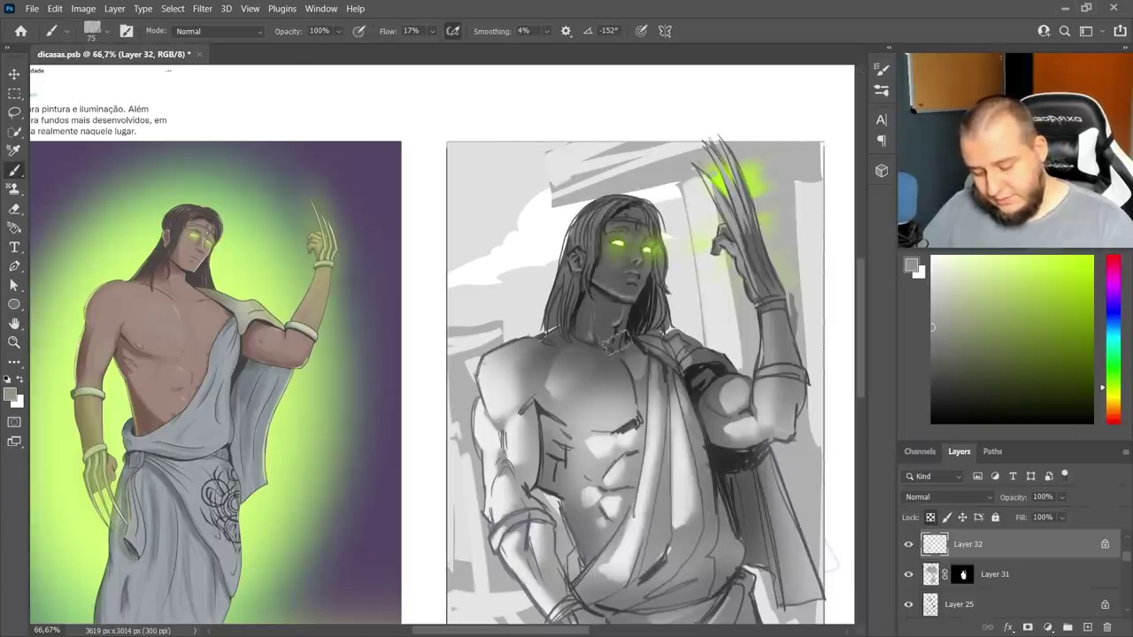
click(931, 348)
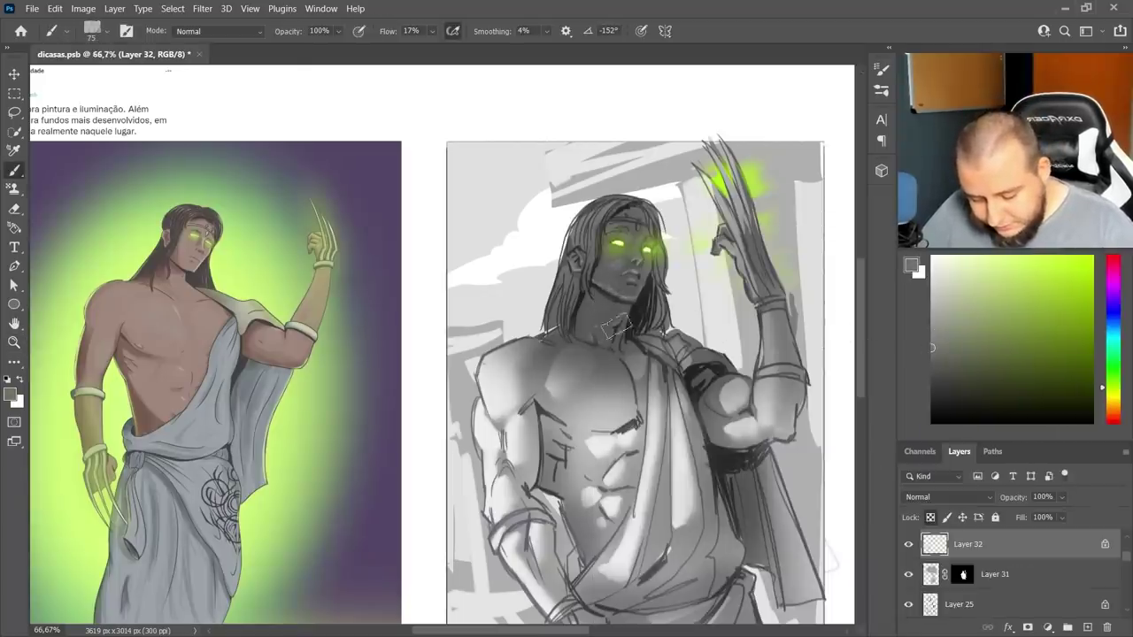
drag(621, 282, 608, 267)
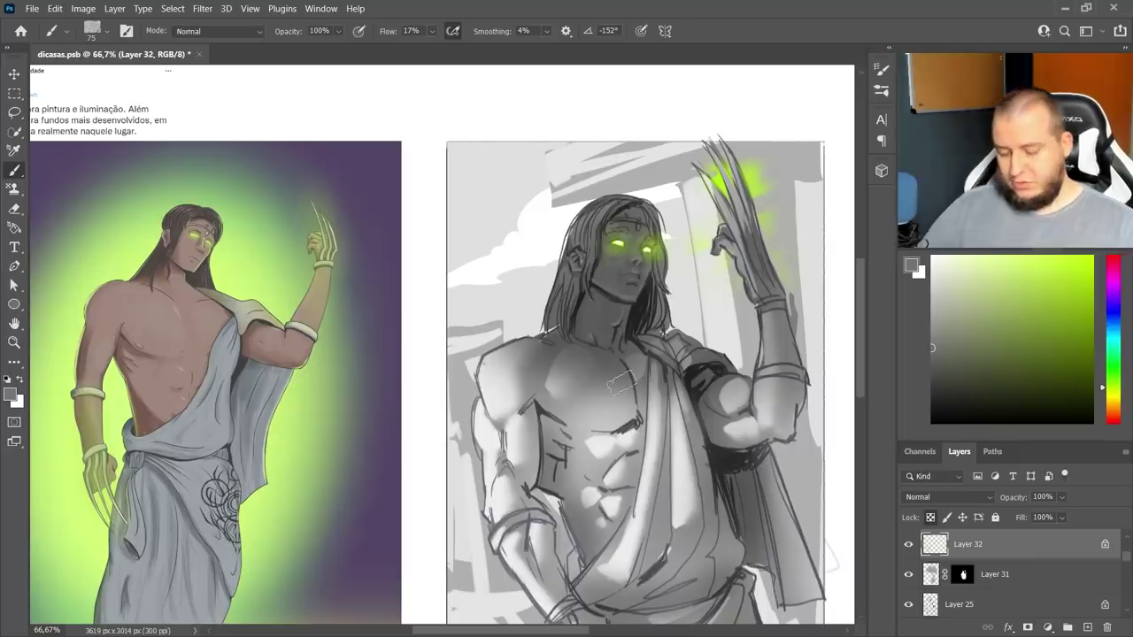
- On a new masked layer, shade the hanging cape and lower skirt in smooth grey with the 300 px Fofão brush
key(z)
alt+click(697, 359)
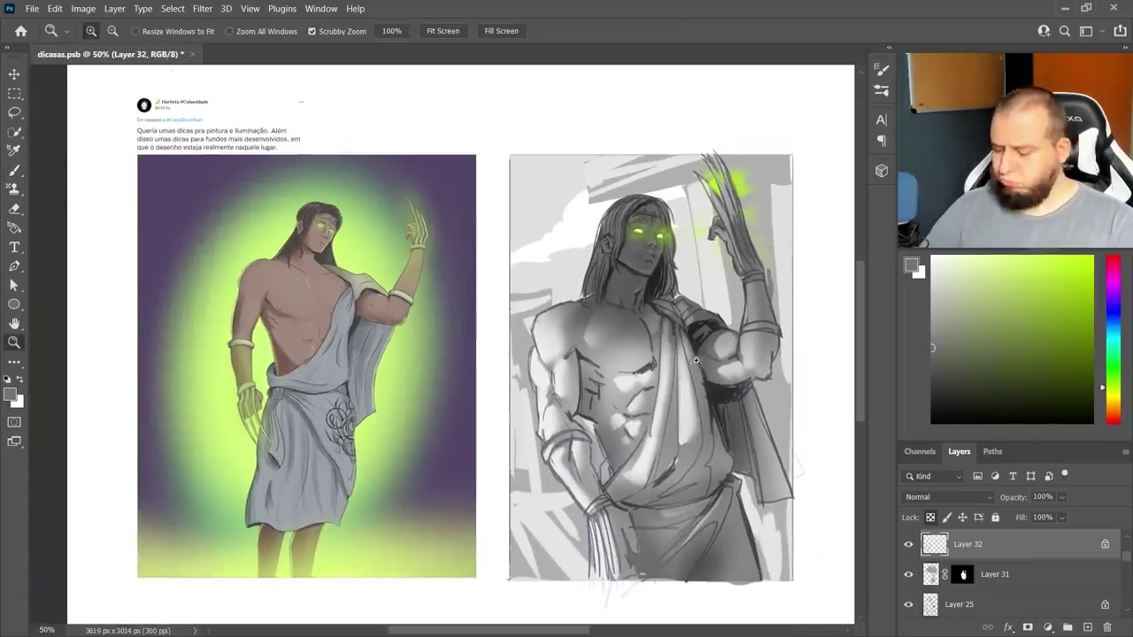
key(v)
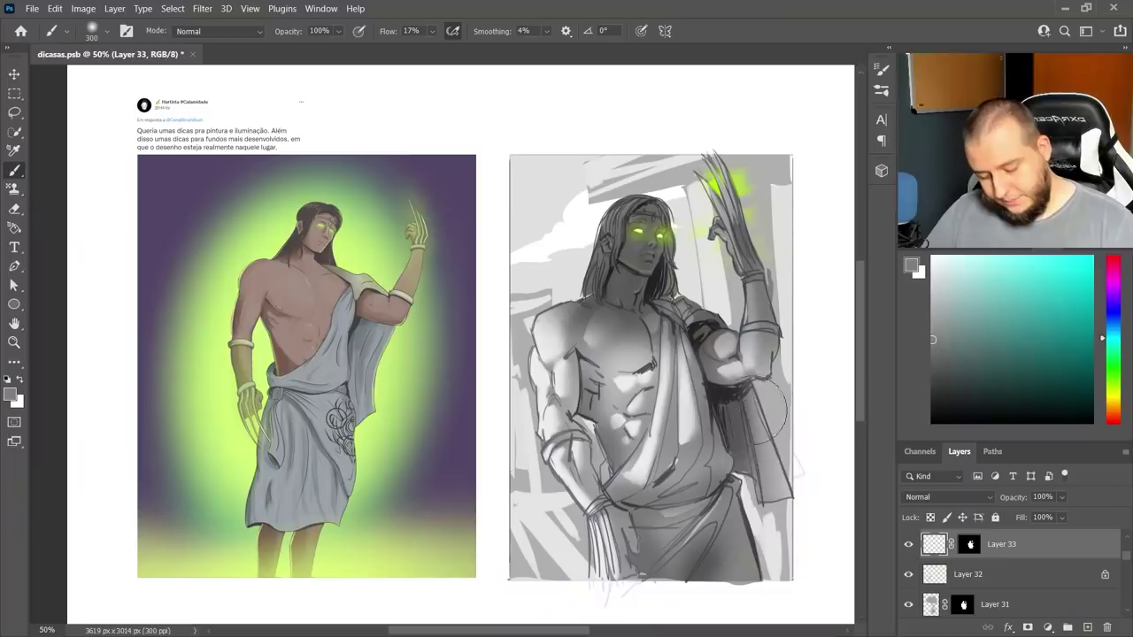
drag(779, 412, 781, 469)
alt+click(735, 435)
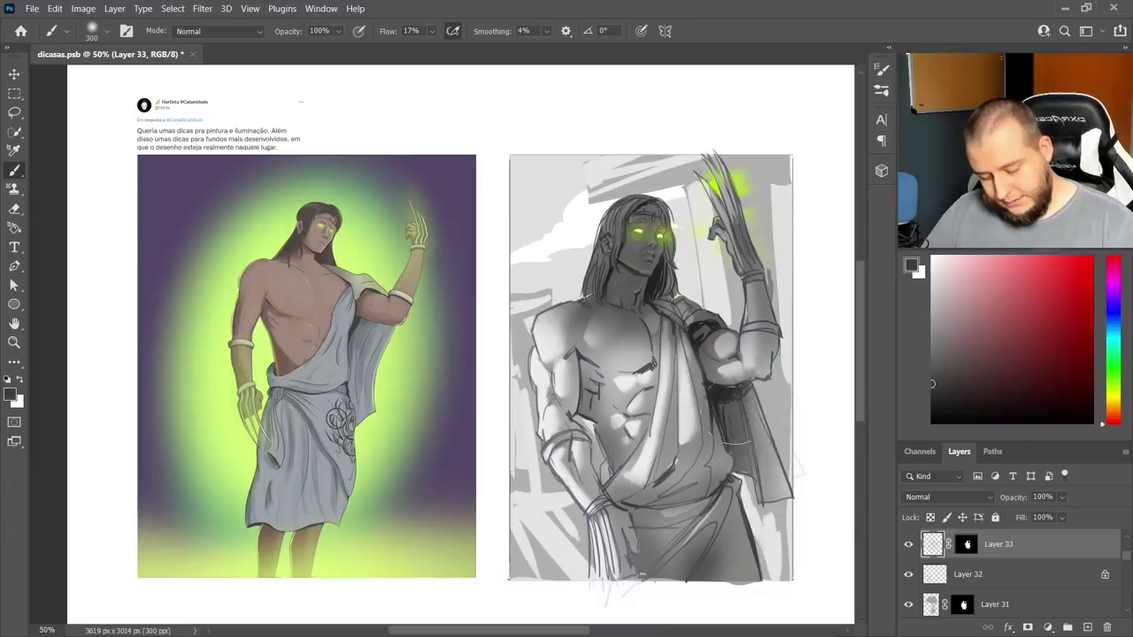
mouse_move(742, 434)
mouse_down()
mouse_move(740, 423)
mouse_move(802, 478)
mouse_move(779, 483)
mouse_up()
mouse_move(751, 543)
mouse_down()
mouse_move(728, 597)
mouse_move(680, 531)
mouse_up()
alt+click(727, 530)
alt+click(687, 482)
- Soften the sketch lines on the lowered arm, shoulder and side of the torso with sampled greys at 83 px brush size
right_click(574, 323)
drag(697, 233, 685, 234)
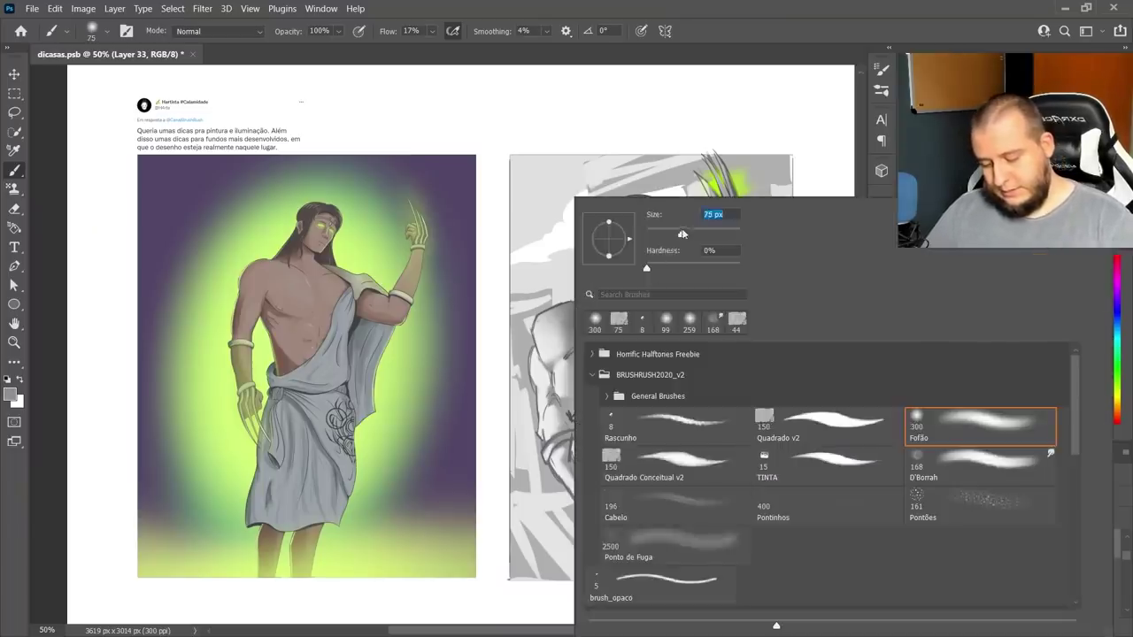
alt+click(548, 321)
mouse_move(546, 324)
mouse_down()
mouse_move(558, 366)
mouse_move(543, 346)
mouse_move(535, 409)
mouse_up()
alt+click(548, 365)
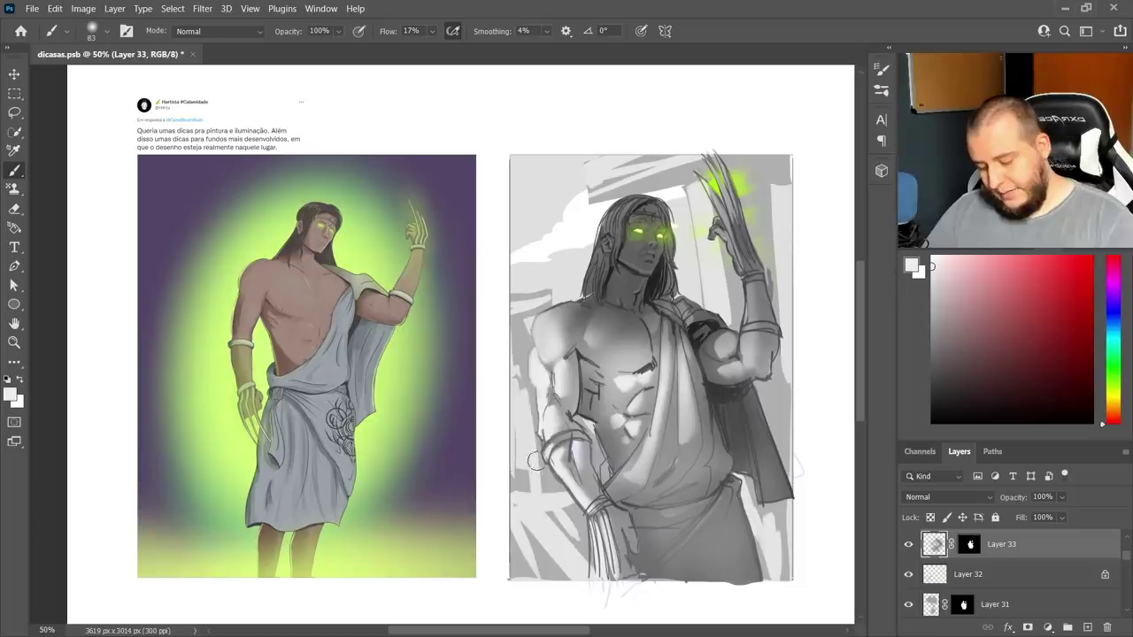
alt+click(570, 498)
drag(559, 473, 605, 574)
alt+click(582, 399)
mouse_move(584, 404)
mouse_down()
mouse_move(597, 382)
mouse_move(593, 408)
mouse_up()
alt+click(591, 407)
- Fill the hair on both sides of the face with smooth dark grey, covering the sketched strands
alt+click(609, 320)
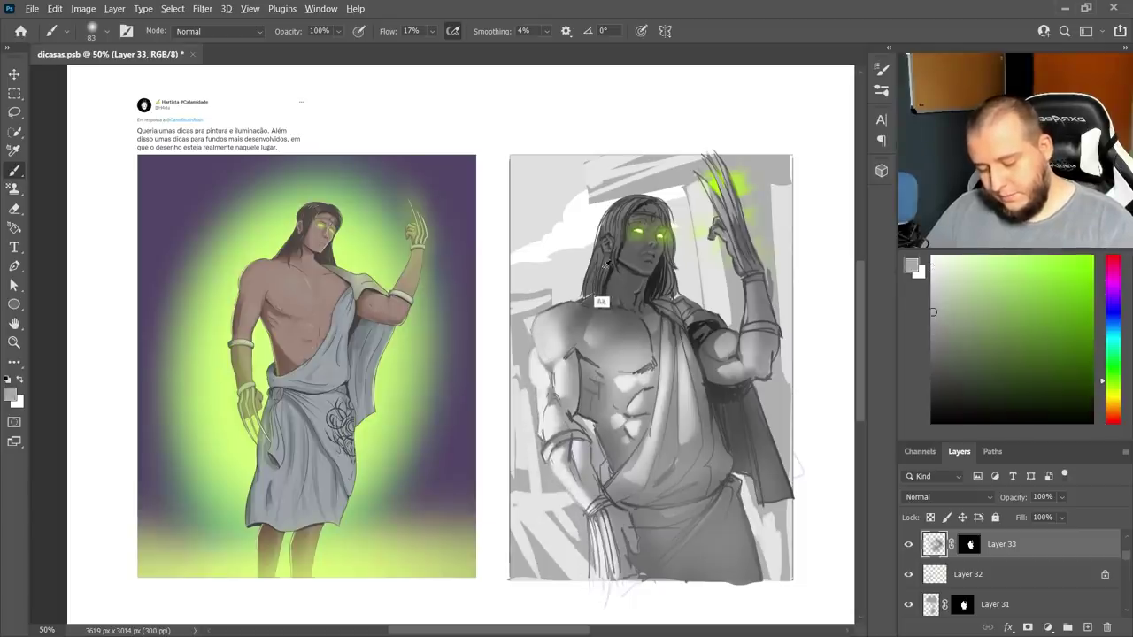
alt+click(600, 290)
alt+click(617, 275)
drag(662, 250, 666, 302)
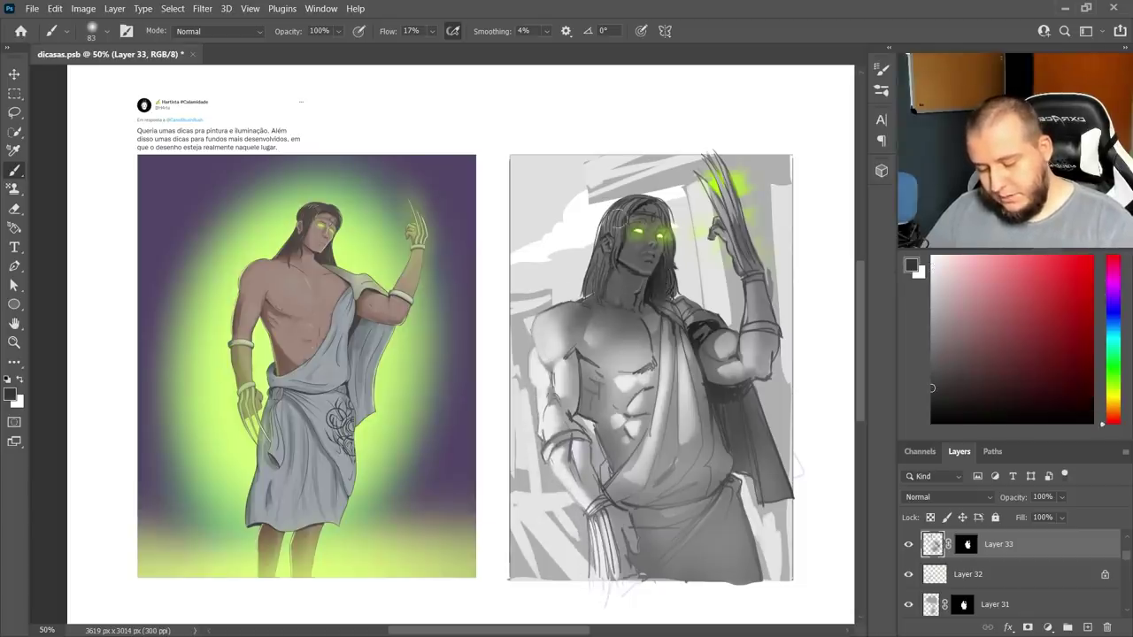
drag(622, 207, 606, 236)
drag(595, 282, 600, 266)
alt+click(653, 309)
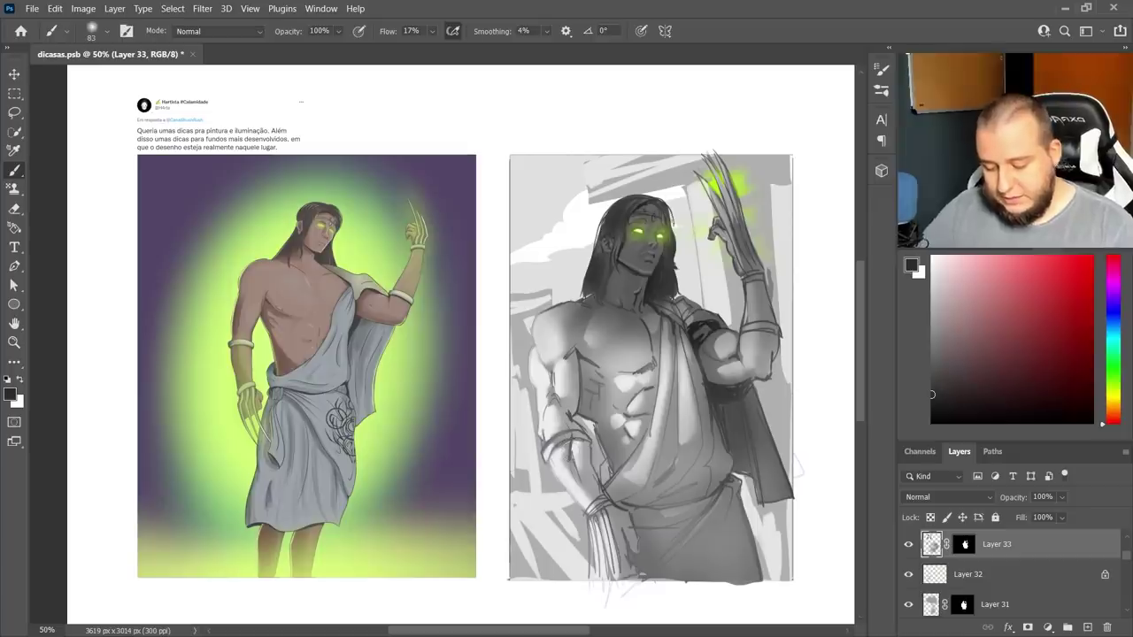
key(l)
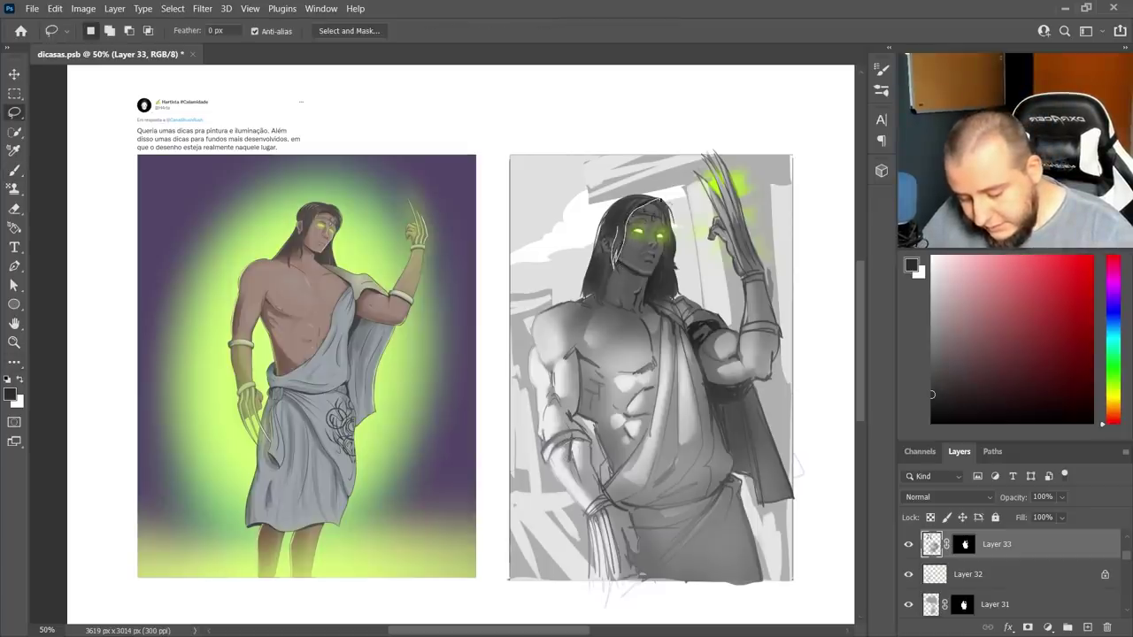
- Paint light-grey folds down the robe draped across the chest with the 23 px Quadrado v2 brush
key(b)
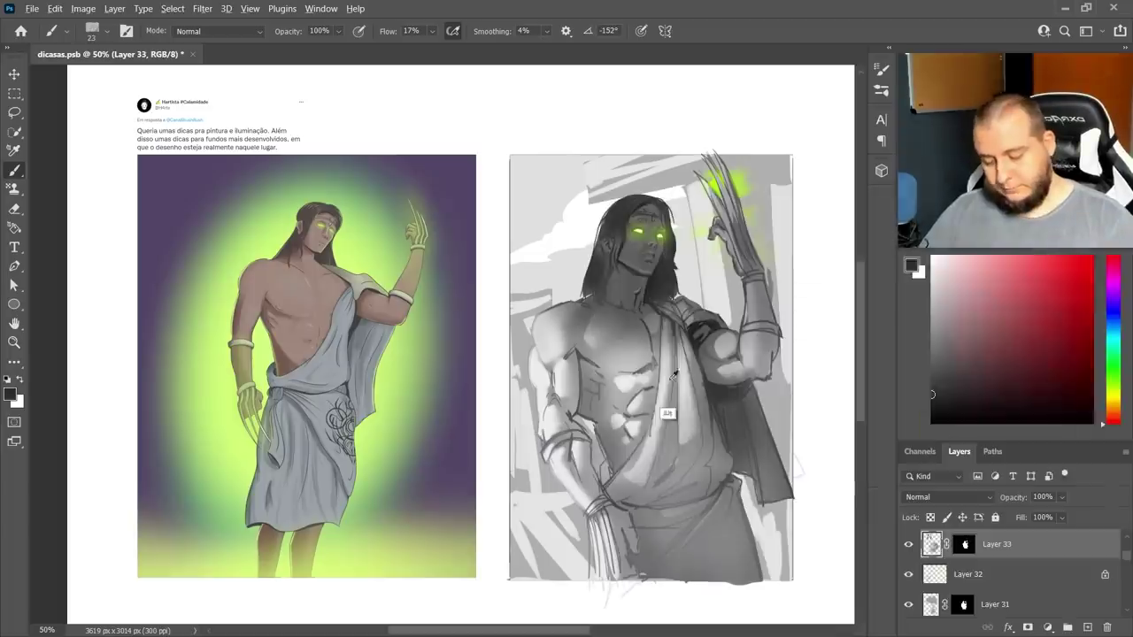
alt+click(670, 379)
drag(666, 326, 629, 473)
mouse_move(677, 338)
mouse_down()
mouse_move(687, 437)
mouse_move(696, 398)
mouse_up()
- Apply a blur filter to the background painting on Layer 29
scroll(996, 579, down, 5)
click(985, 580)
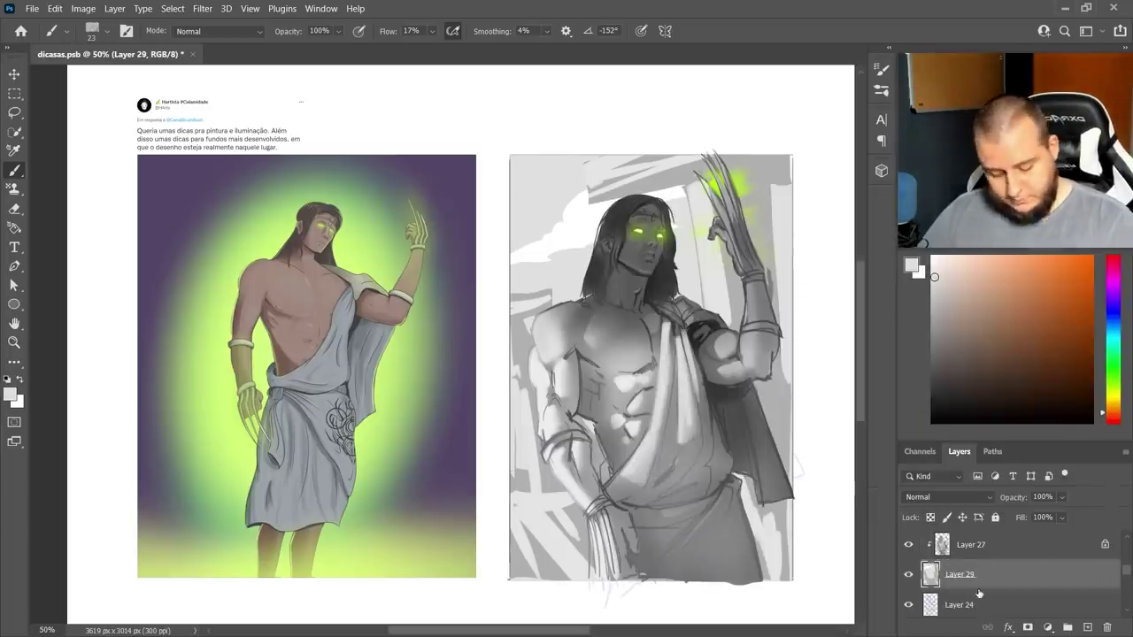
click(203, 9)
mouse_move(226, 187)
click(416, 246)
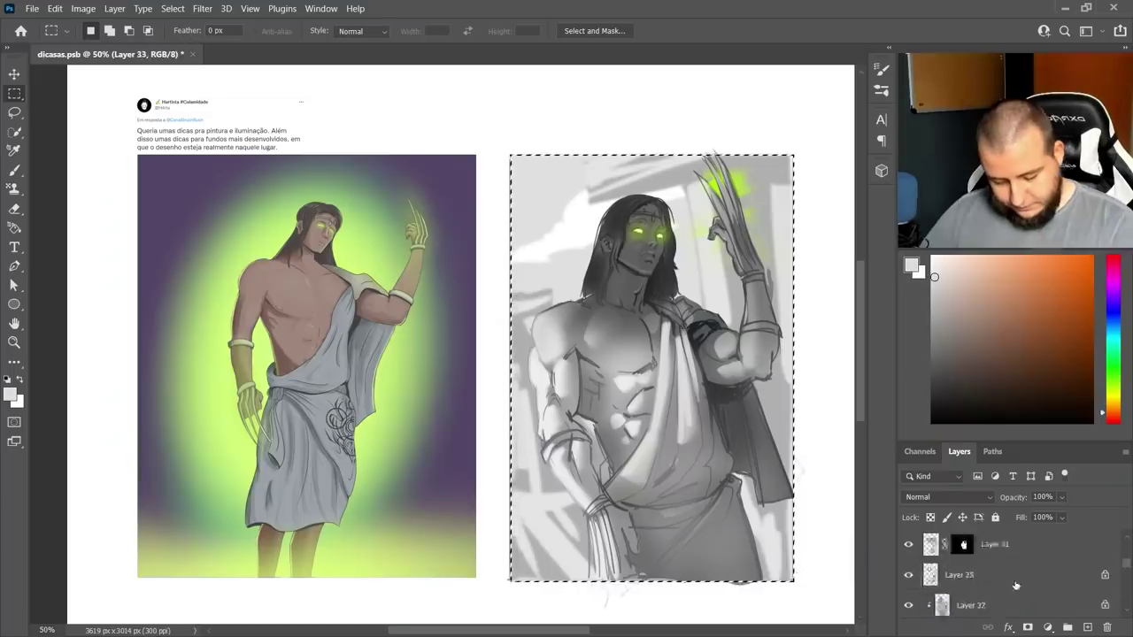
- Group the reworked illustration's layers and mask the group to the rectangular selection around the picture frame
key(ctrl+g)
click(1028, 627)
click(966, 575)
click(927, 543)
click(927, 543)
click(927, 543)
- Paint white highlights on Layer 33 along the outer shoulder, lowered arm and metal bands with the 23 px brush
click(977, 602)
key(b)
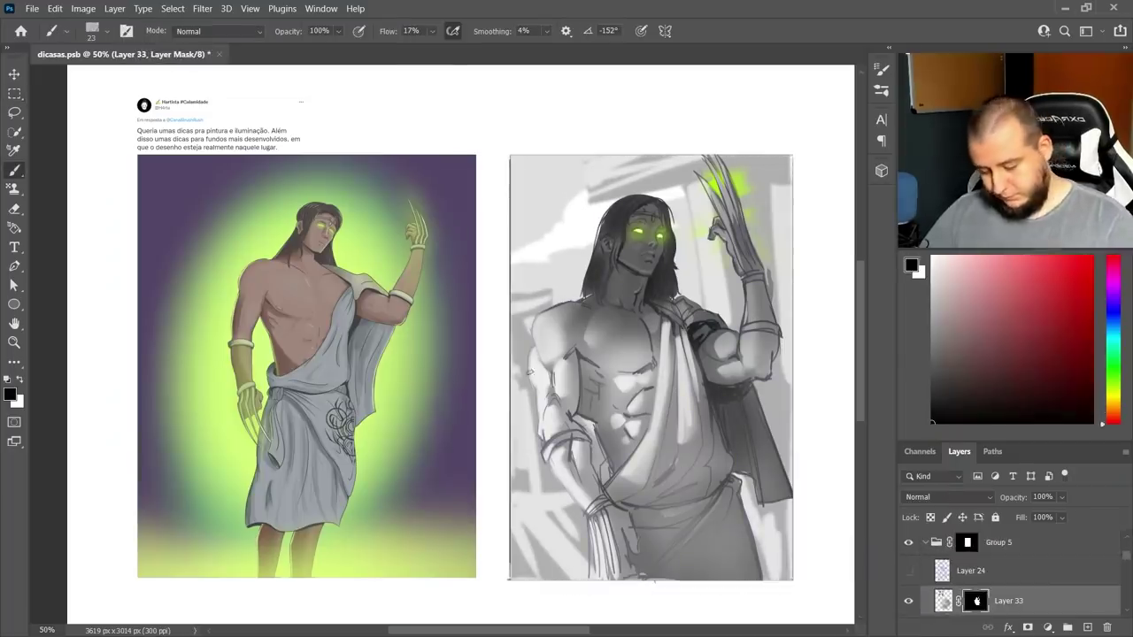
click(948, 604)
drag(536, 319, 561, 455)
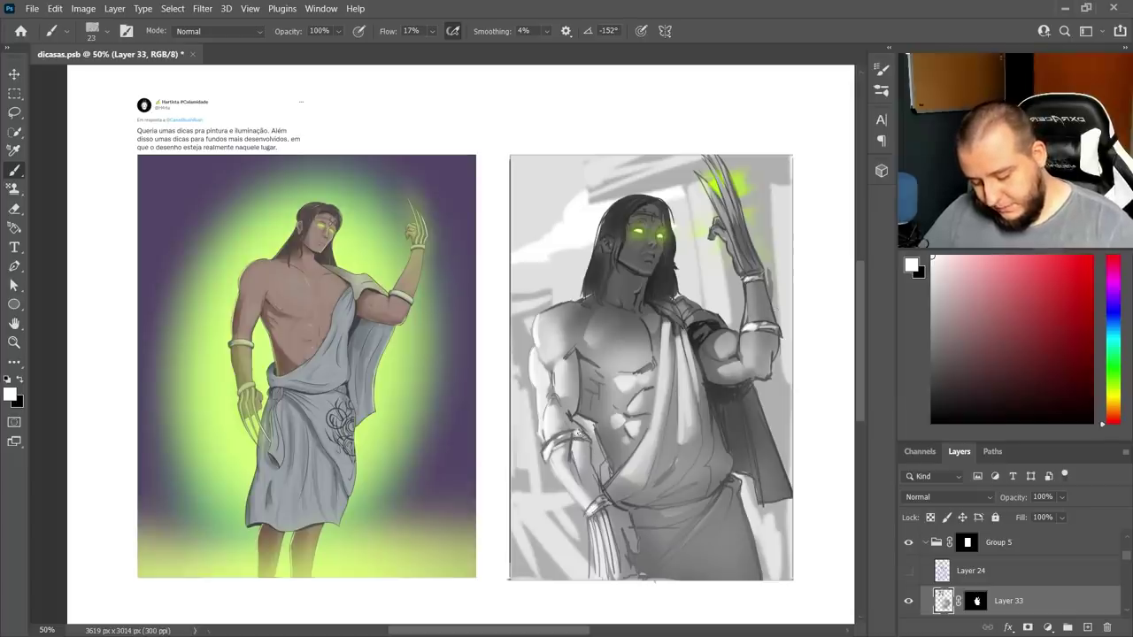
- Paint white highlights on the raised hand's long claws and the headband with the brush reduced to 14 px
right_click(720, 208)
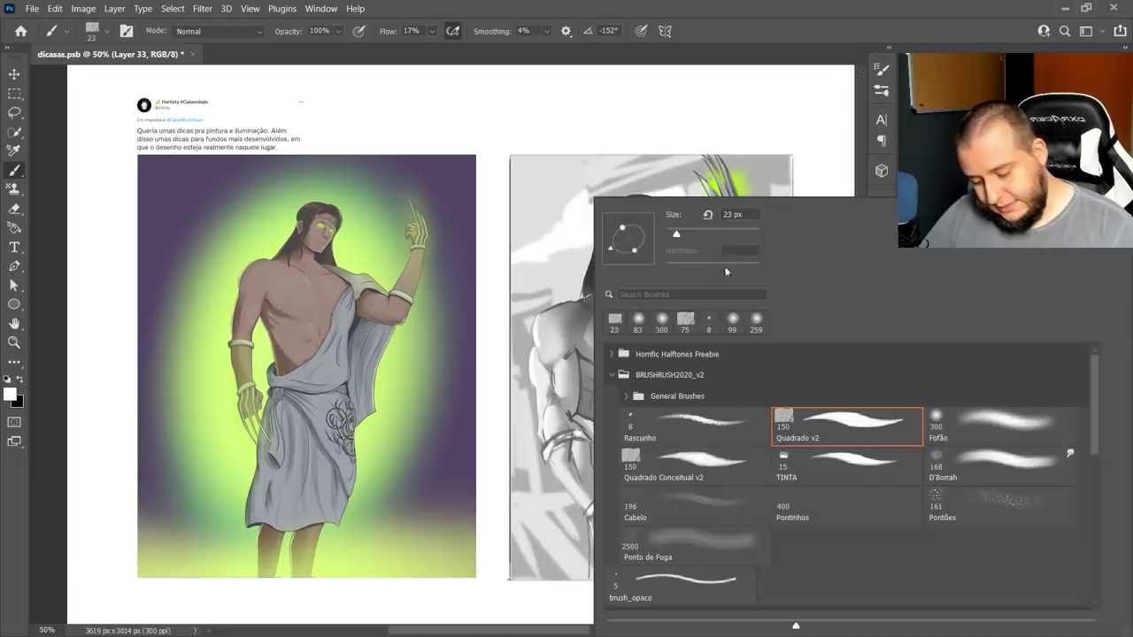
drag(677, 238, 672, 237)
drag(705, 179, 720, 212)
drag(729, 161, 756, 268)
drag(710, 158, 725, 201)
drag(637, 213, 661, 214)
- Touch up the robe's edge and abdomen with grey strokes, and add light highlights to the shoulder, chest and raised arm
alt+click(654, 220)
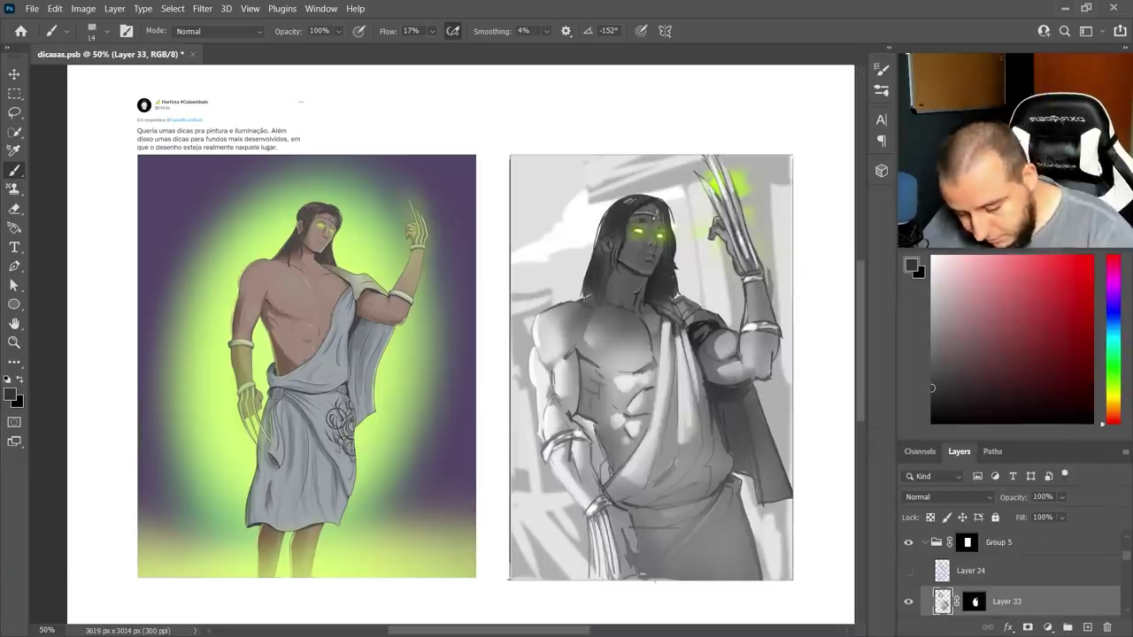
drag(660, 321, 662, 378)
drag(639, 389, 624, 412)
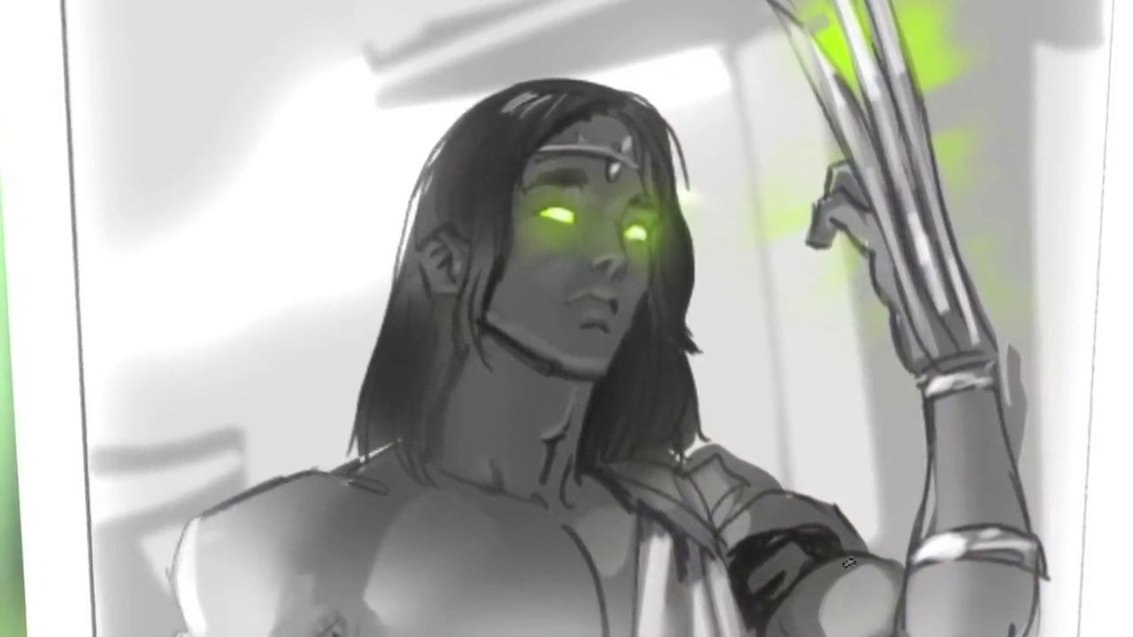
drag(963, 566, 968, 599)
drag(252, 523, 265, 552)
drag(376, 571, 409, 604)
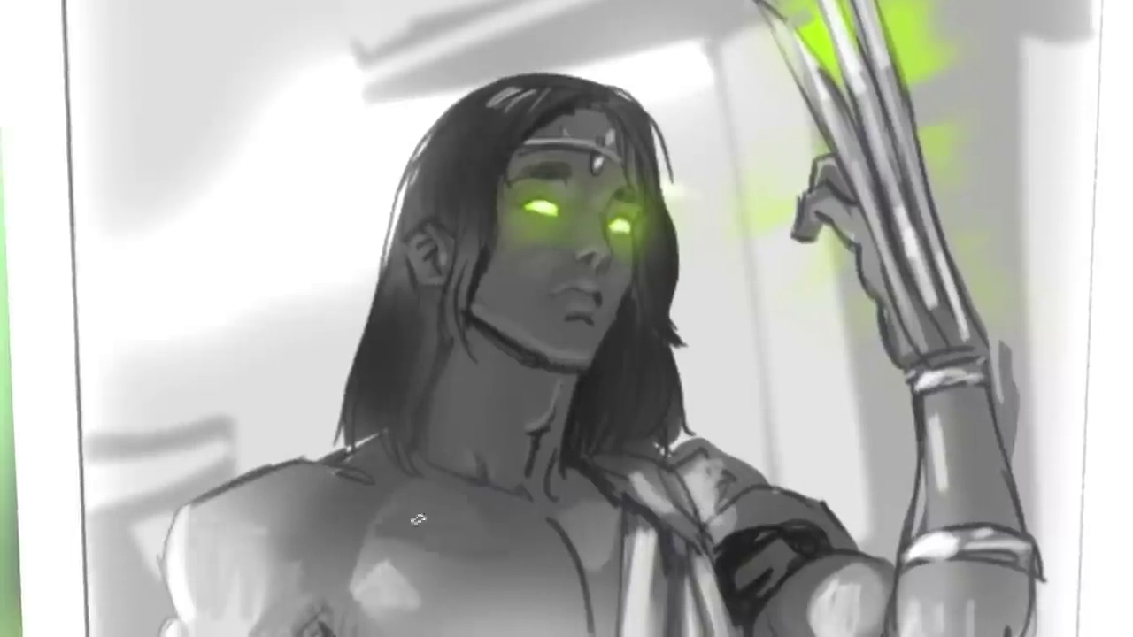